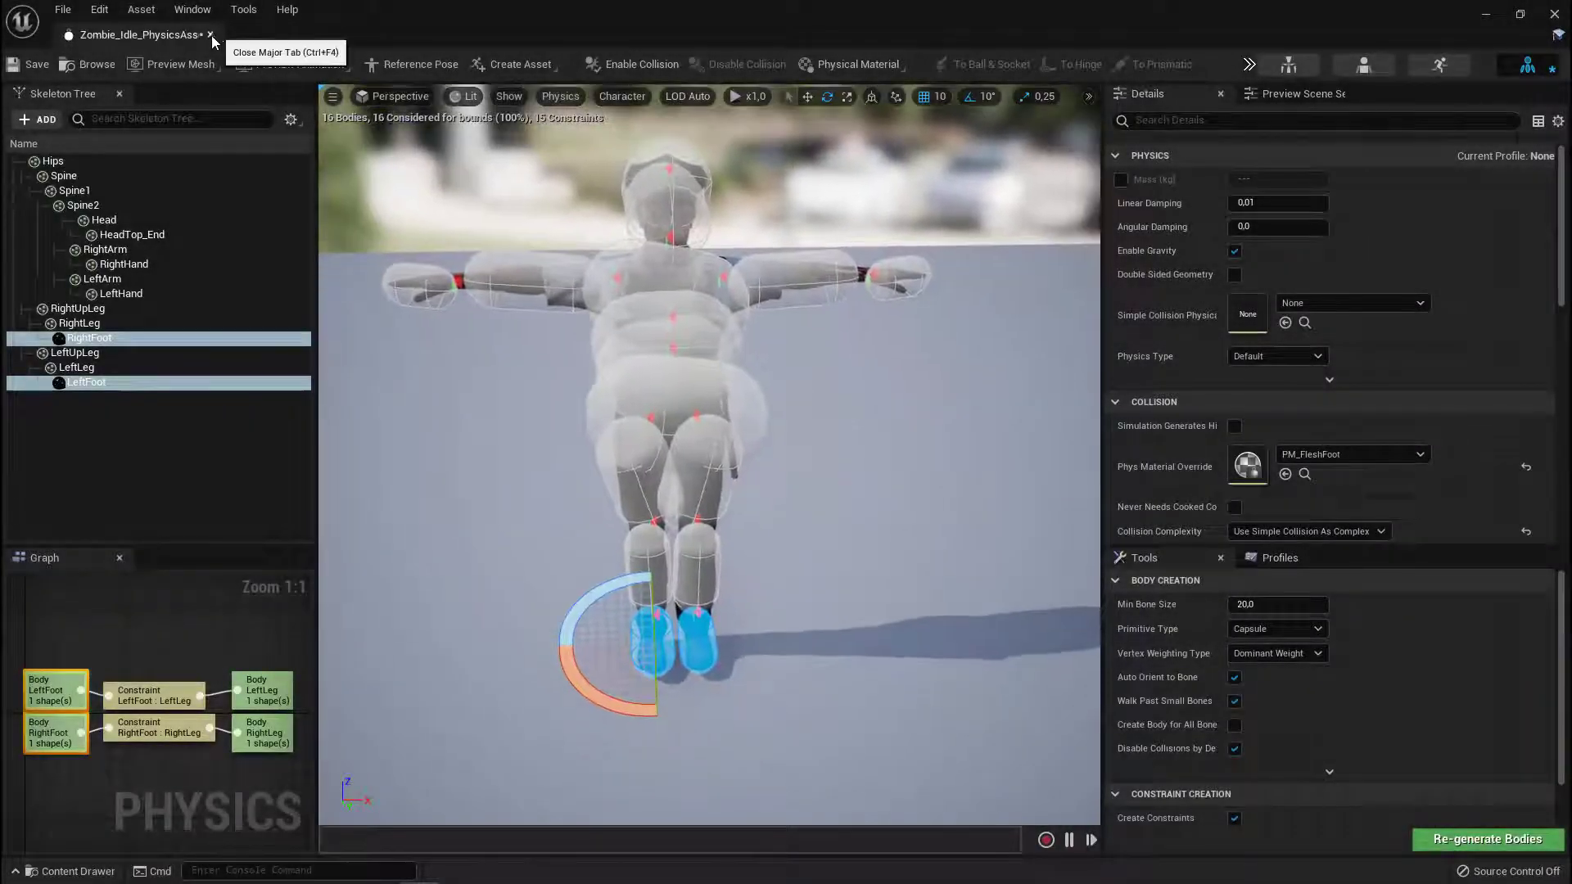
- Close the zombie physics asset editor and browse to Core > Actors > InpactEffects
left_click(214, 46)
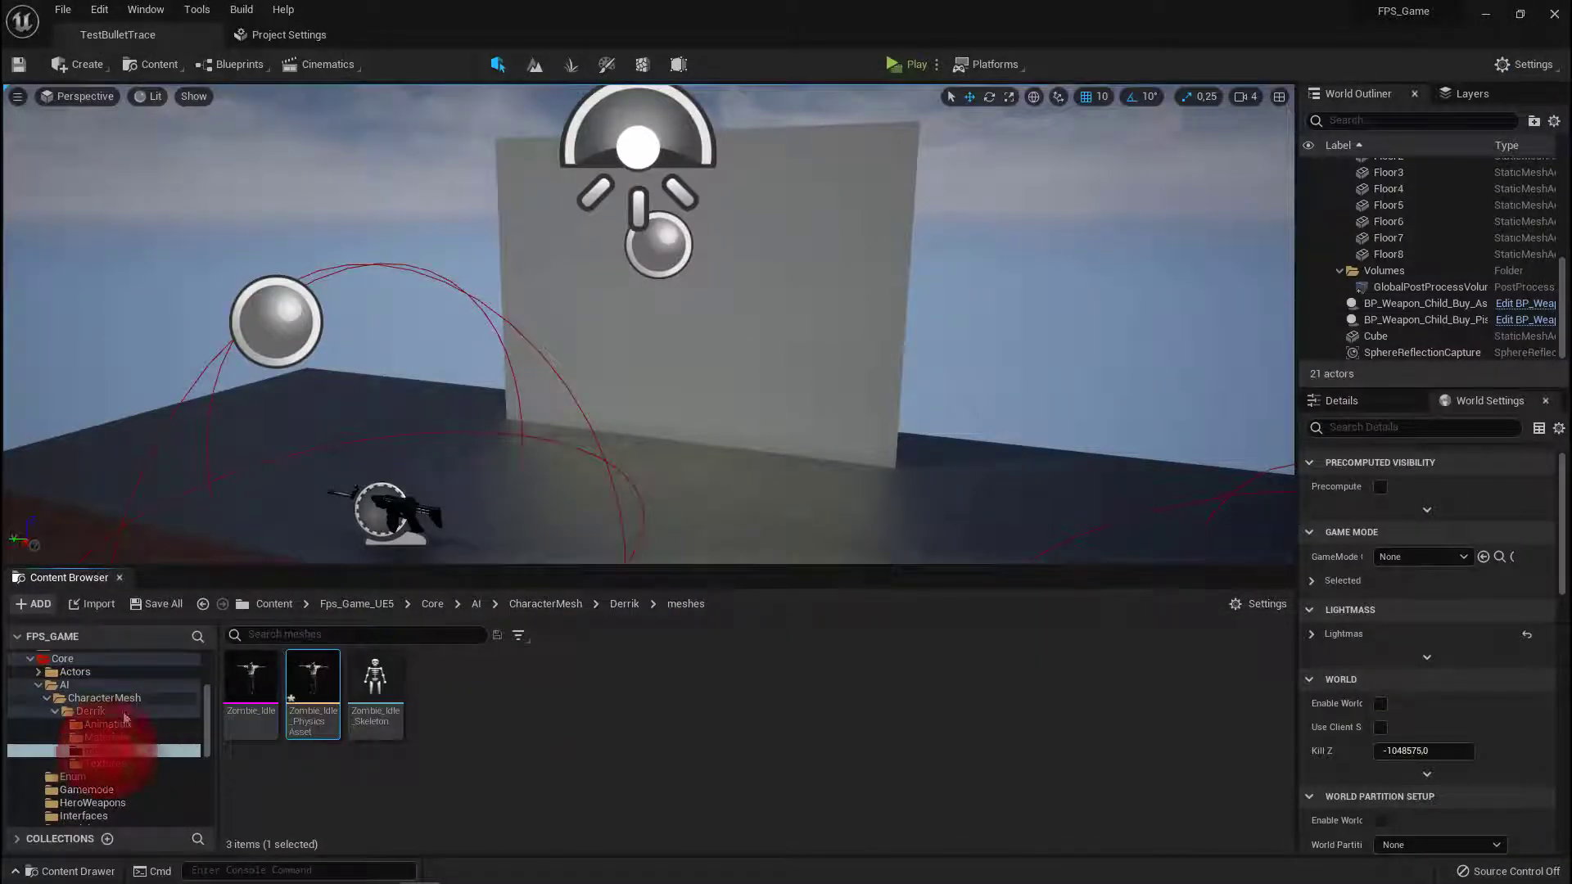
left_click(63, 673)
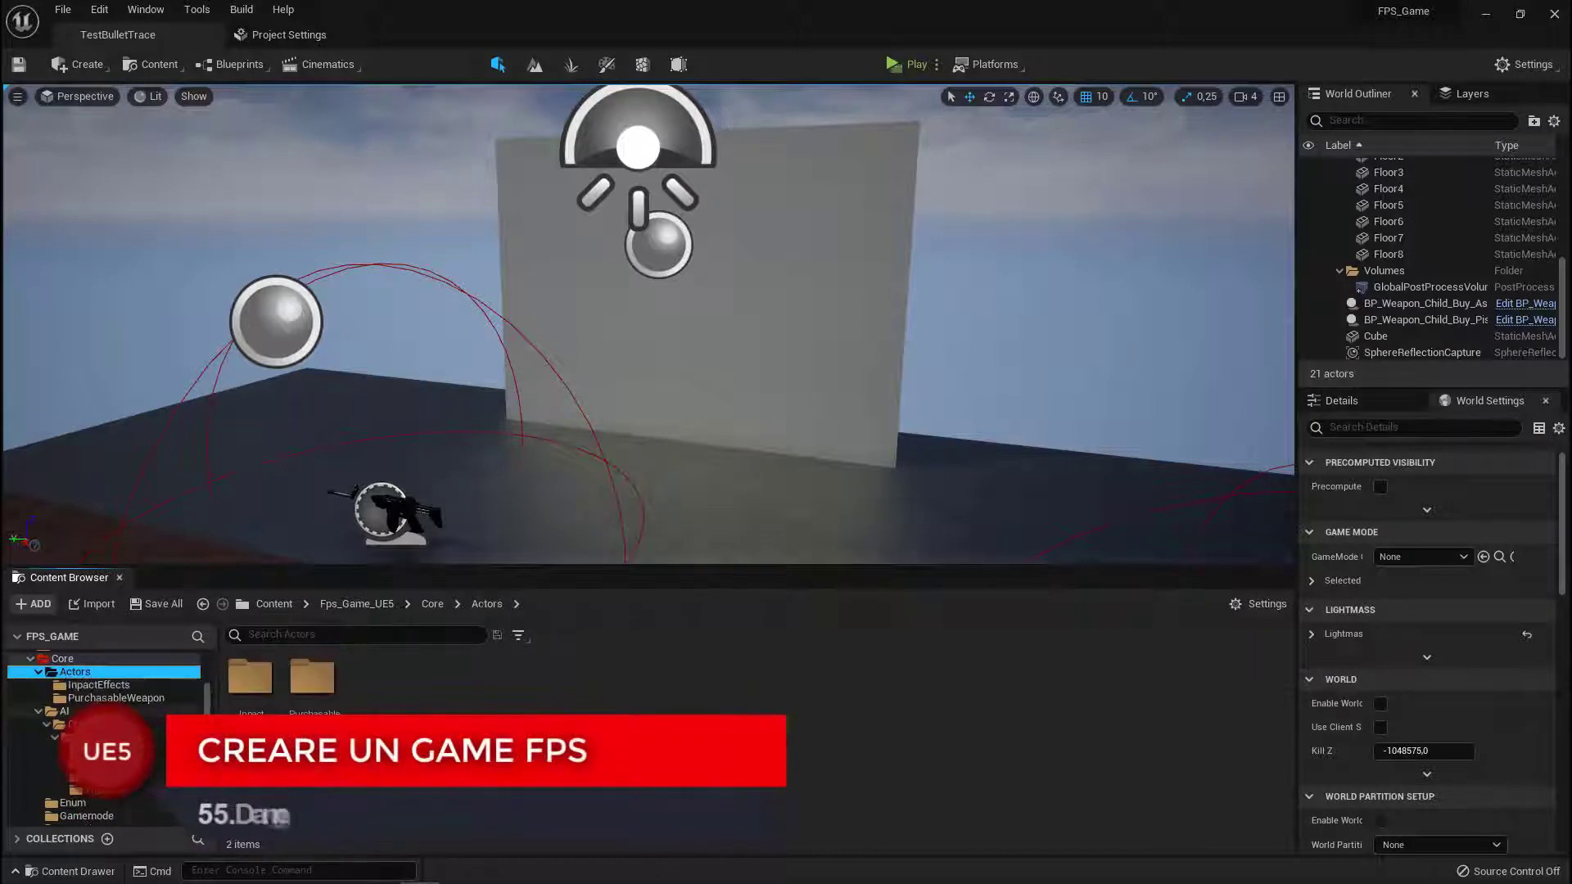
left_click(88, 685)
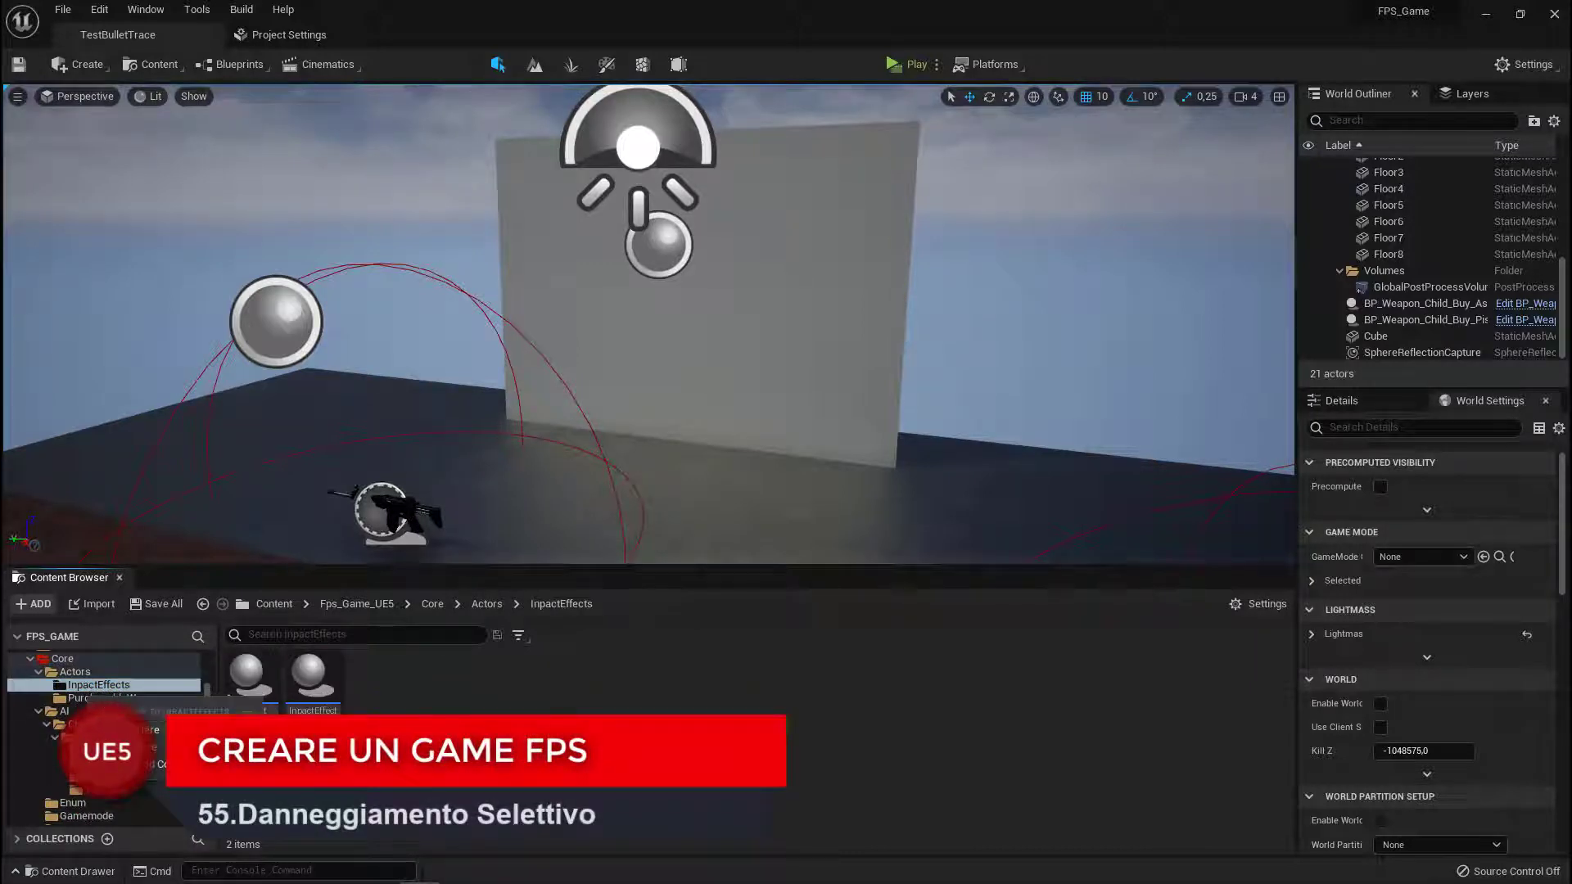
- Open BP_InpactEffect and inspect its Spawn Emitter at Location node
double_click(250, 688)
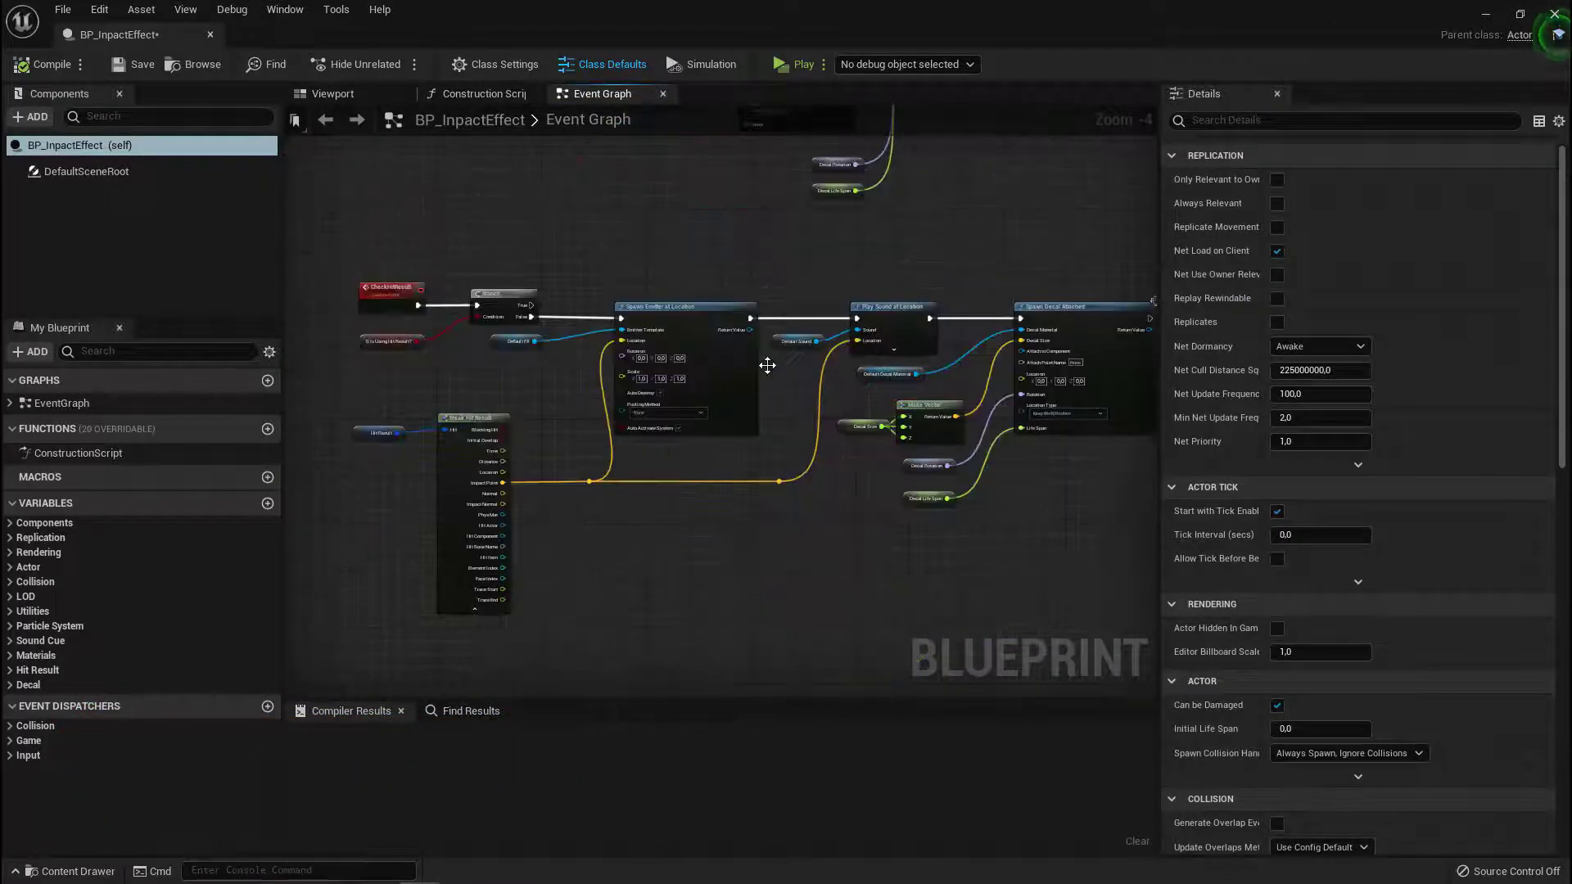
scroll(480, 325, "up", 4)
left_click(591, 424)
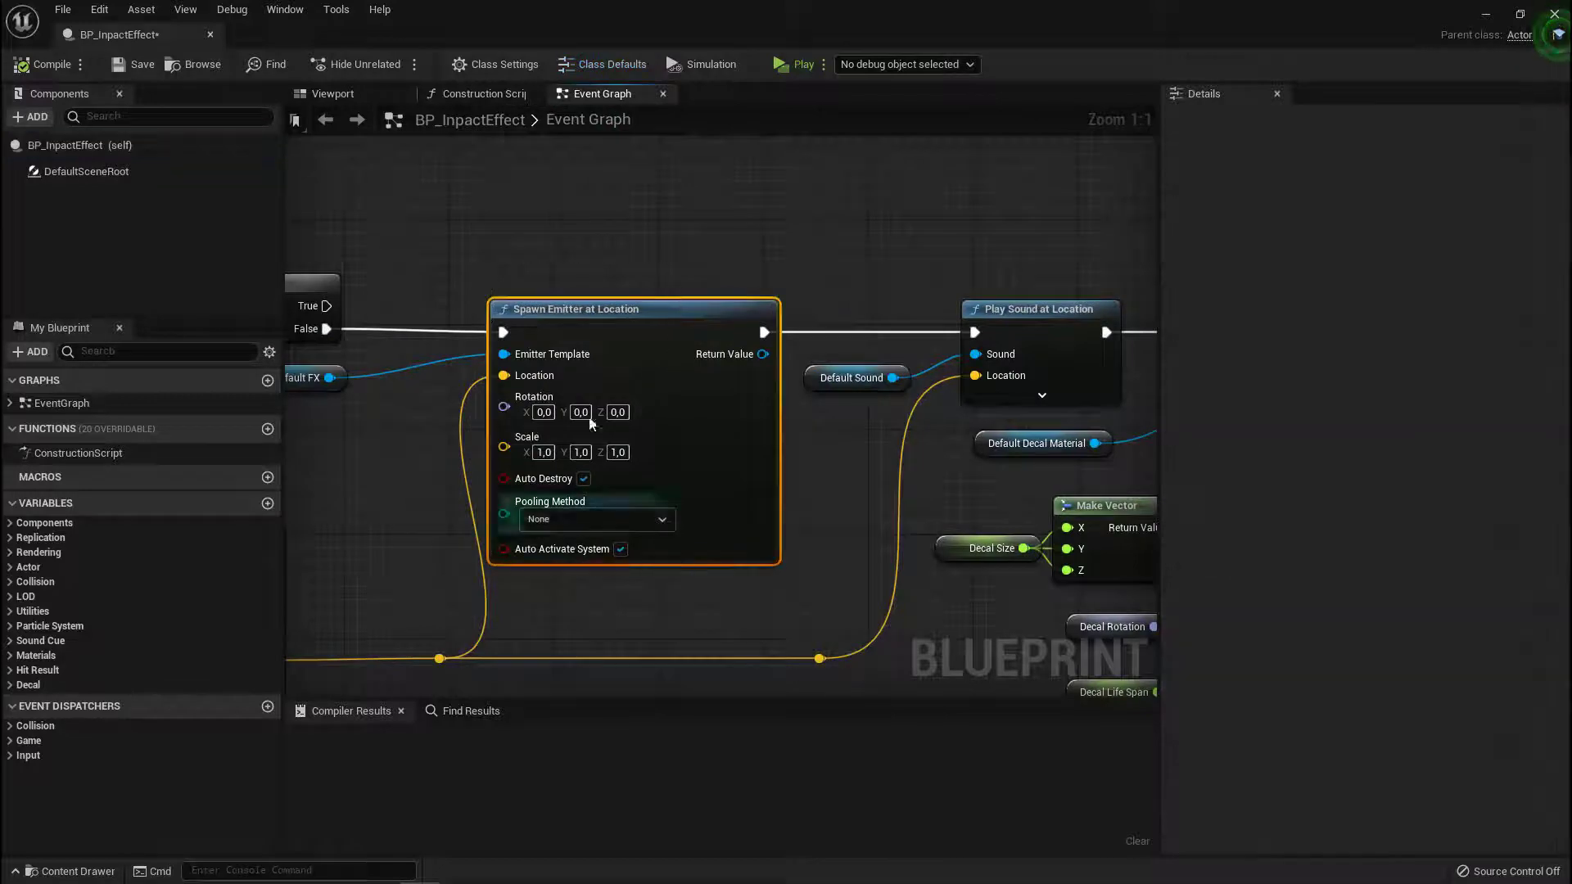
left_click_drag(711, 528, 709, 524)
scroll(833, 416, "down", 4)
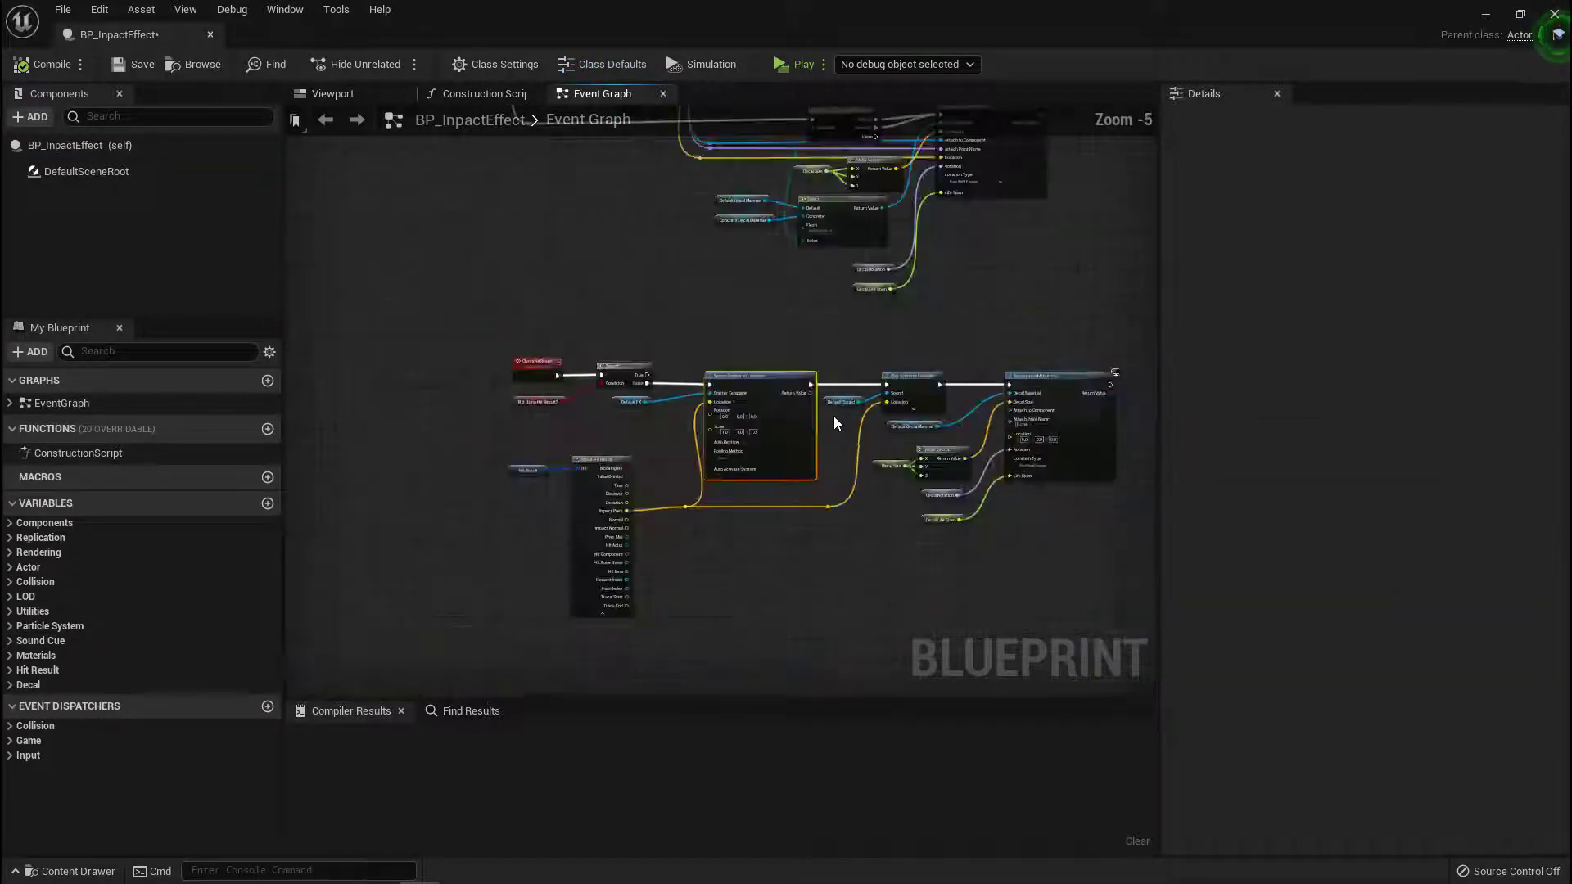
scroll(543, 453, "up", 4)
- Pan the event graph from the CheckHitResult event over to the Break Hit Result node
left_click_drag(413, 274, 580, 387)
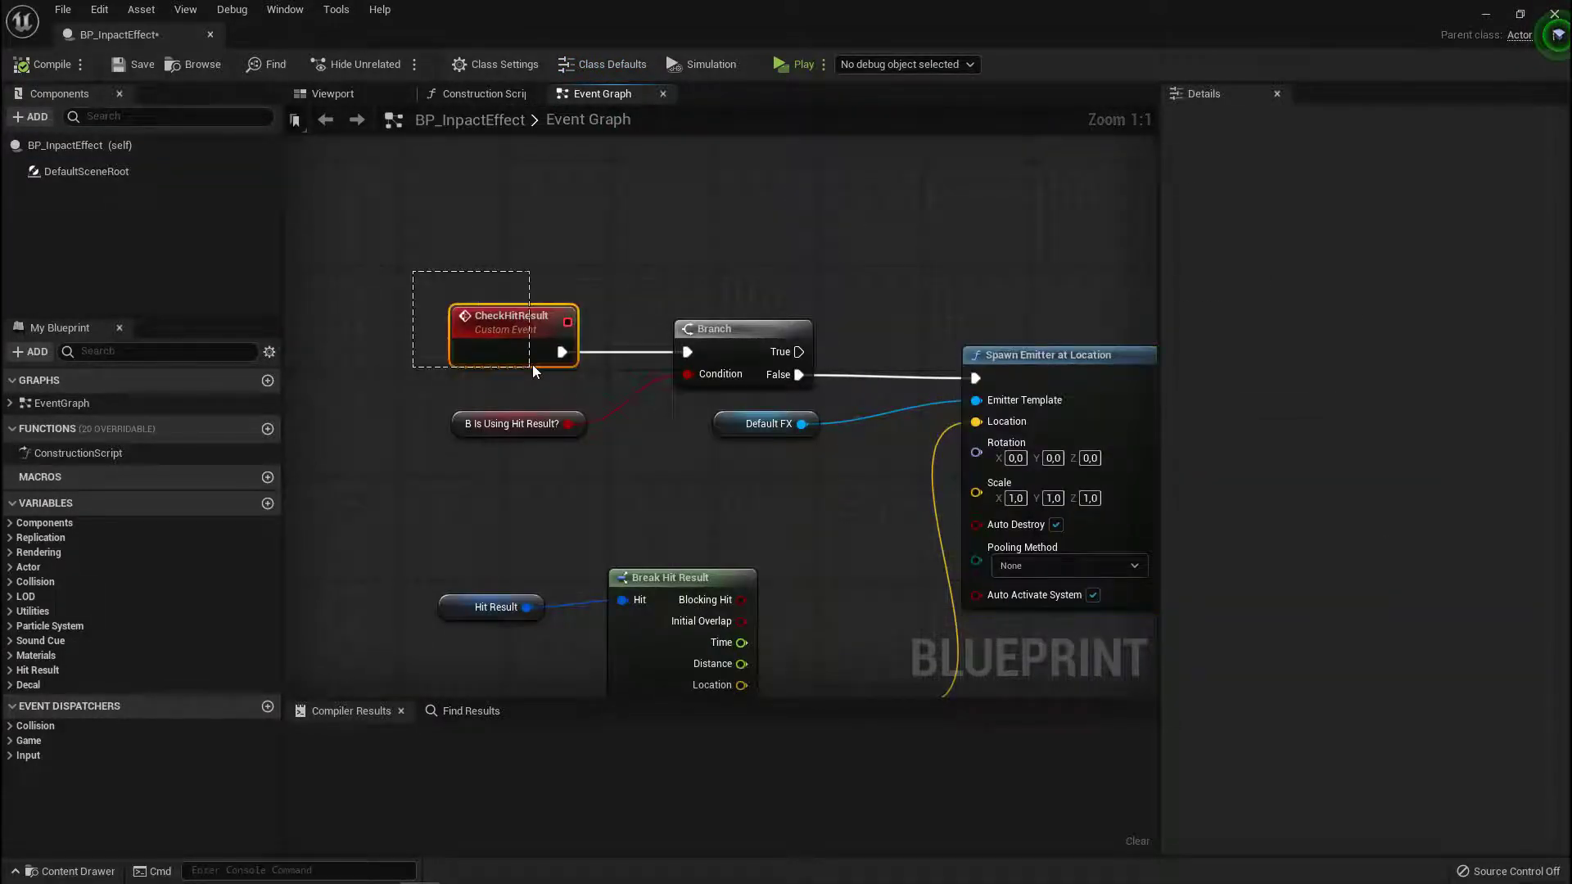
left_click_drag(497, 339, 509, 390)
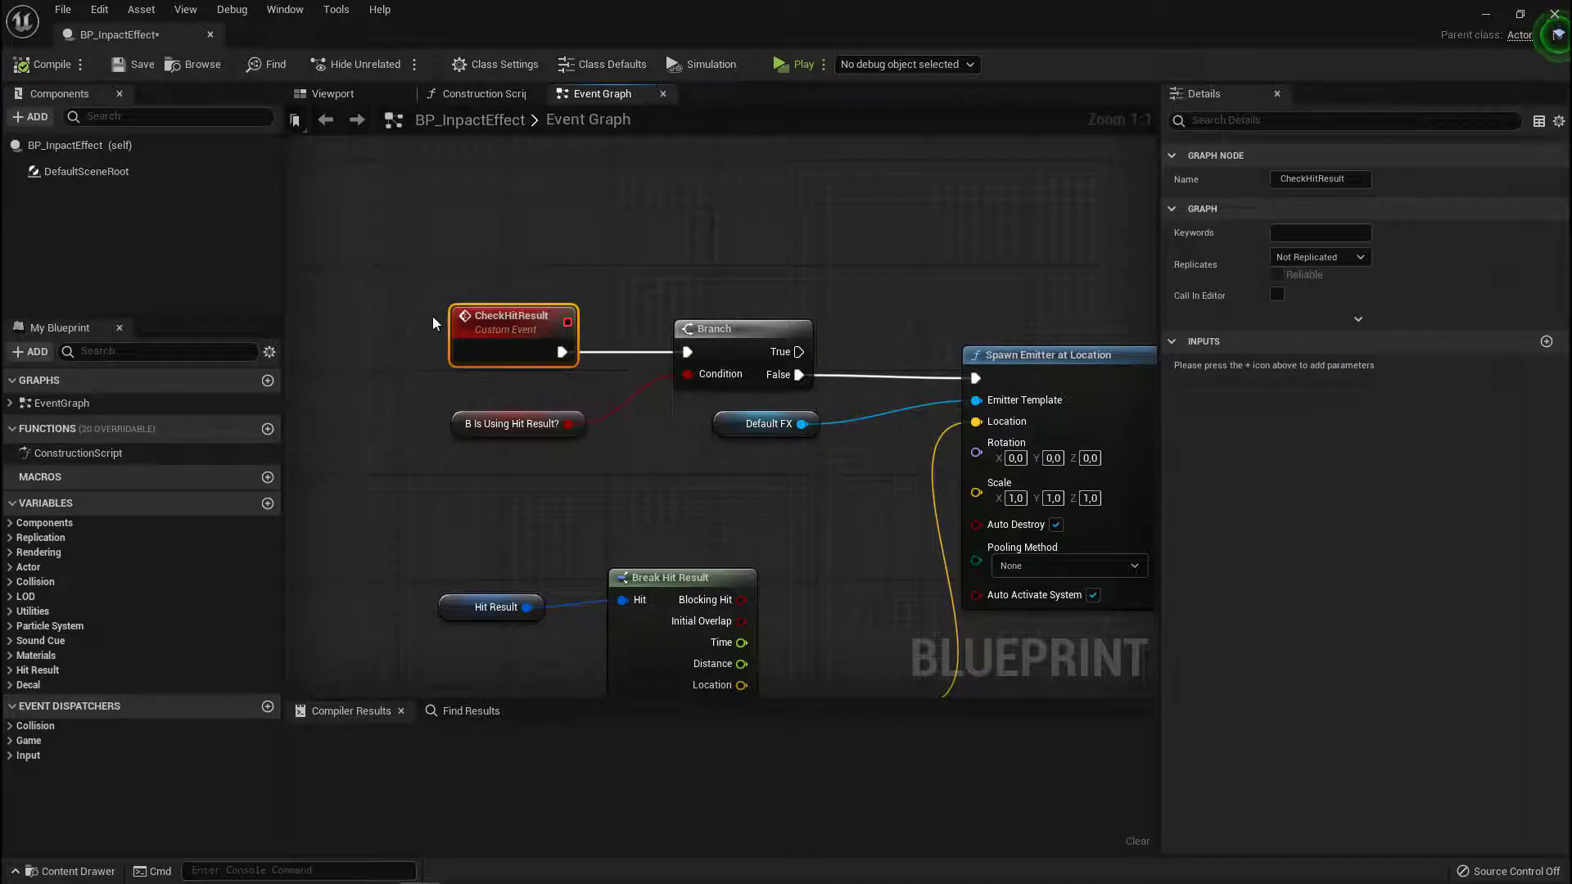
left_click_drag(391, 267, 481, 361)
mouse_move(816, 483)
right_mouse_down()
mouse_move(621, 374)
mouse_move(466, 378)
right_mouse_up()
scroll(776, 490, "down", 3)
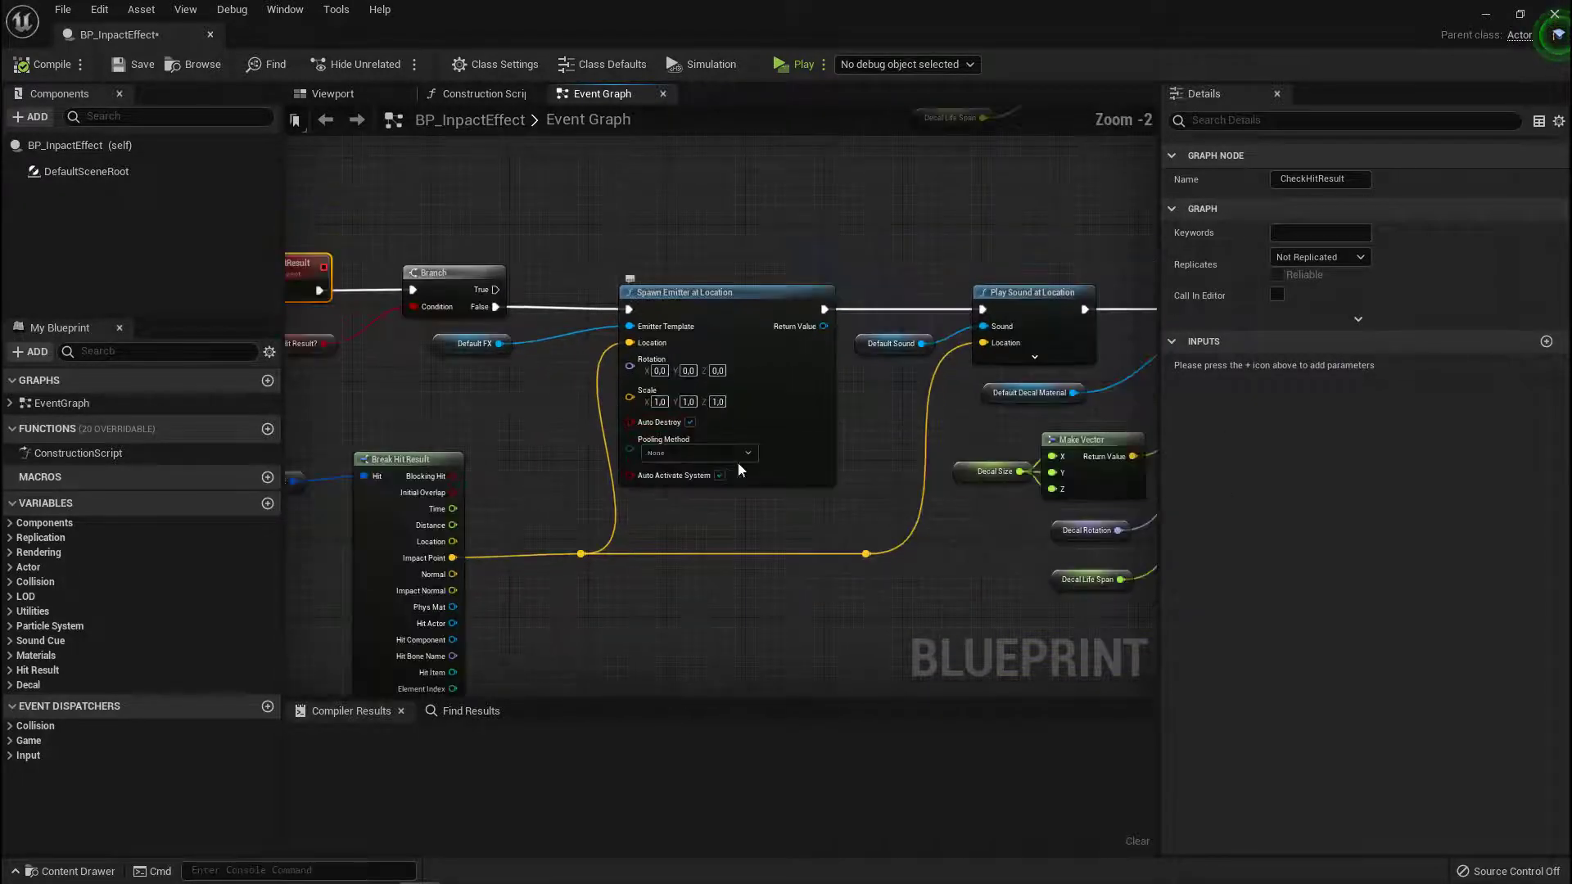
scroll(776, 490, "up", 2)
right_click_drag(776, 489, 789, 345)
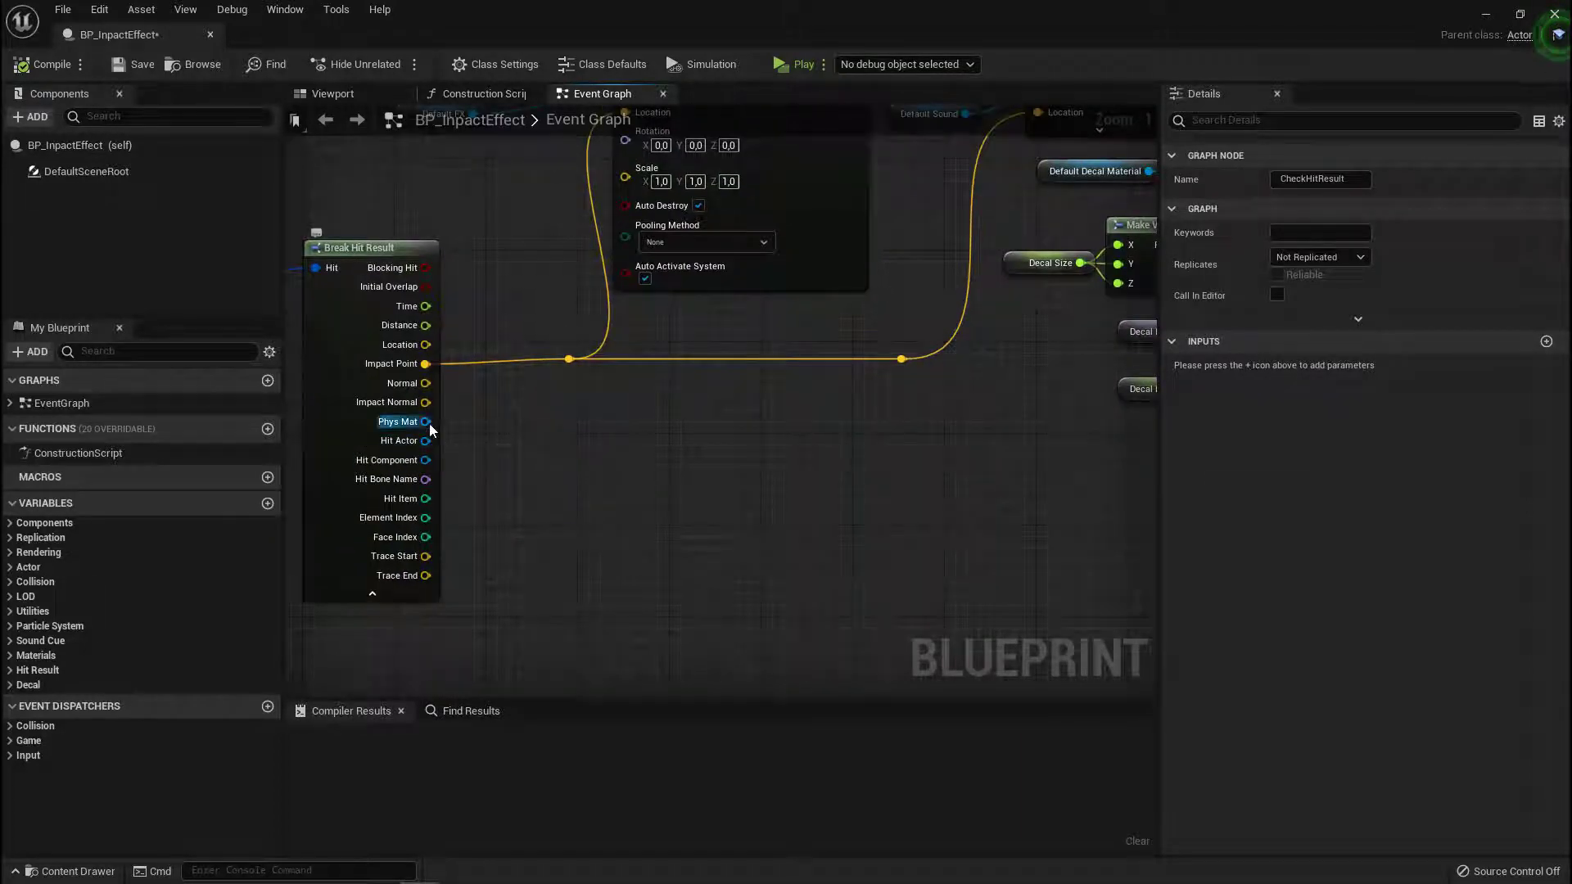
- Feed Phys Mat into a Get Surface Type node whose output drives a new Select node
left_click_drag(425, 421, 532, 482)
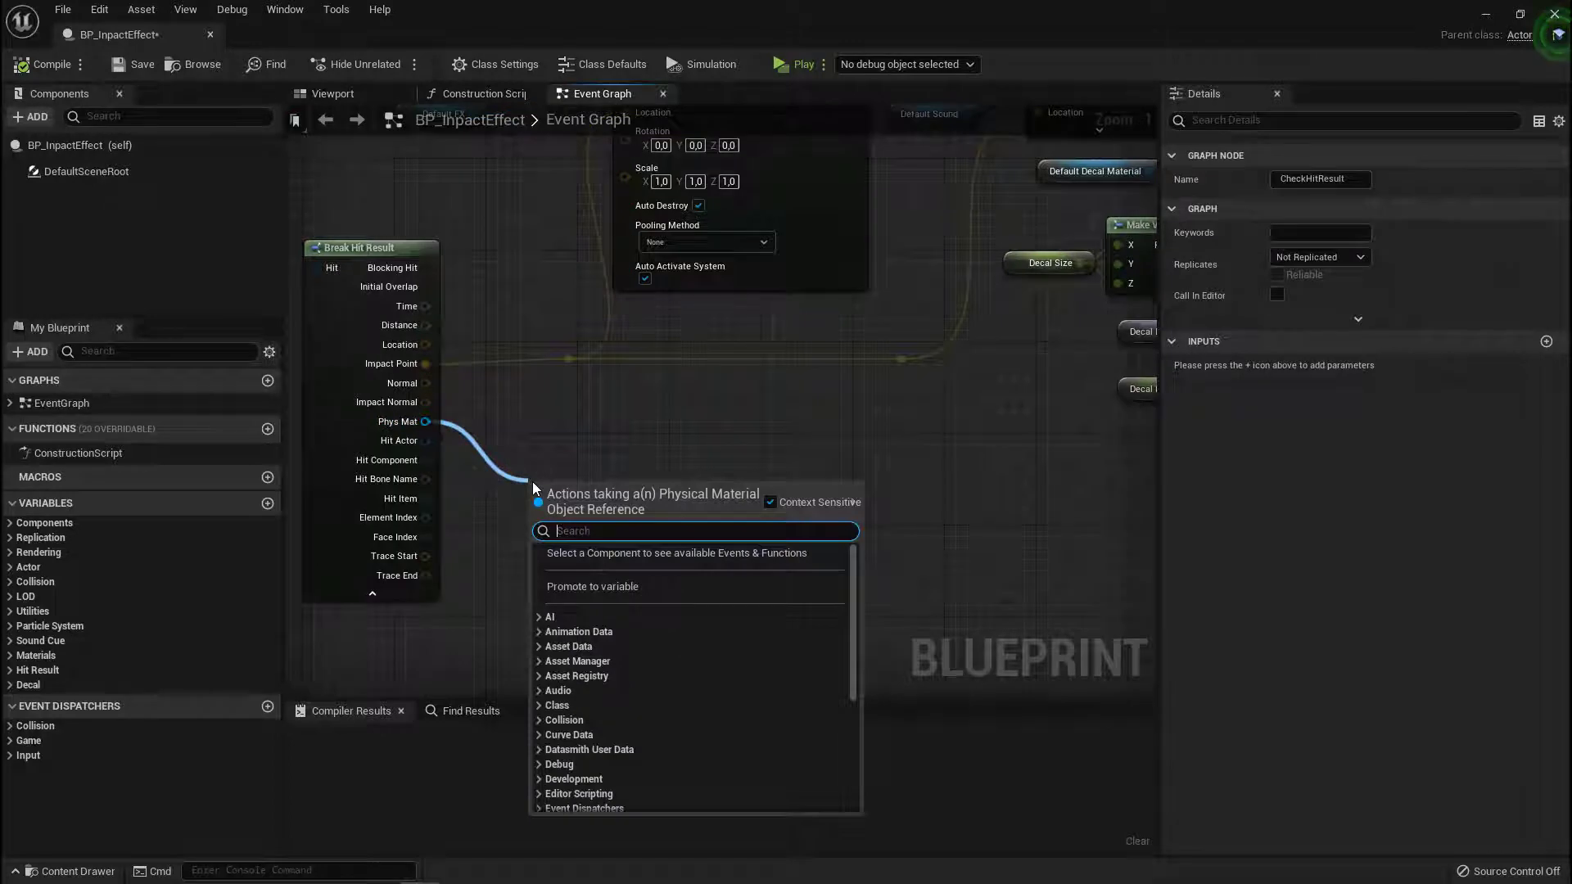
type("getsur")
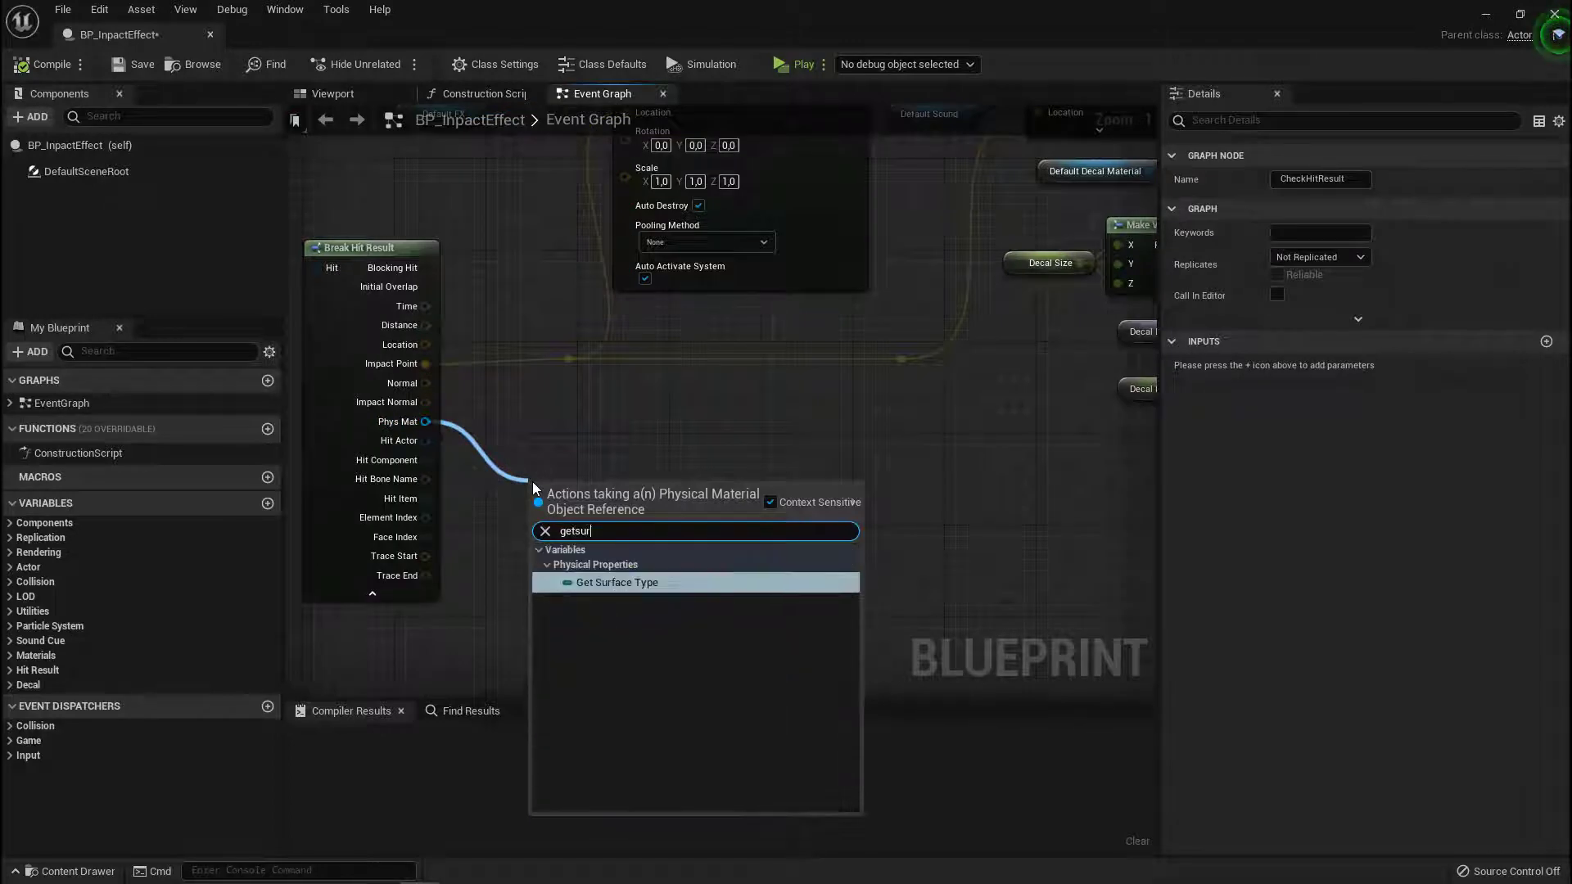
left_click(614, 581)
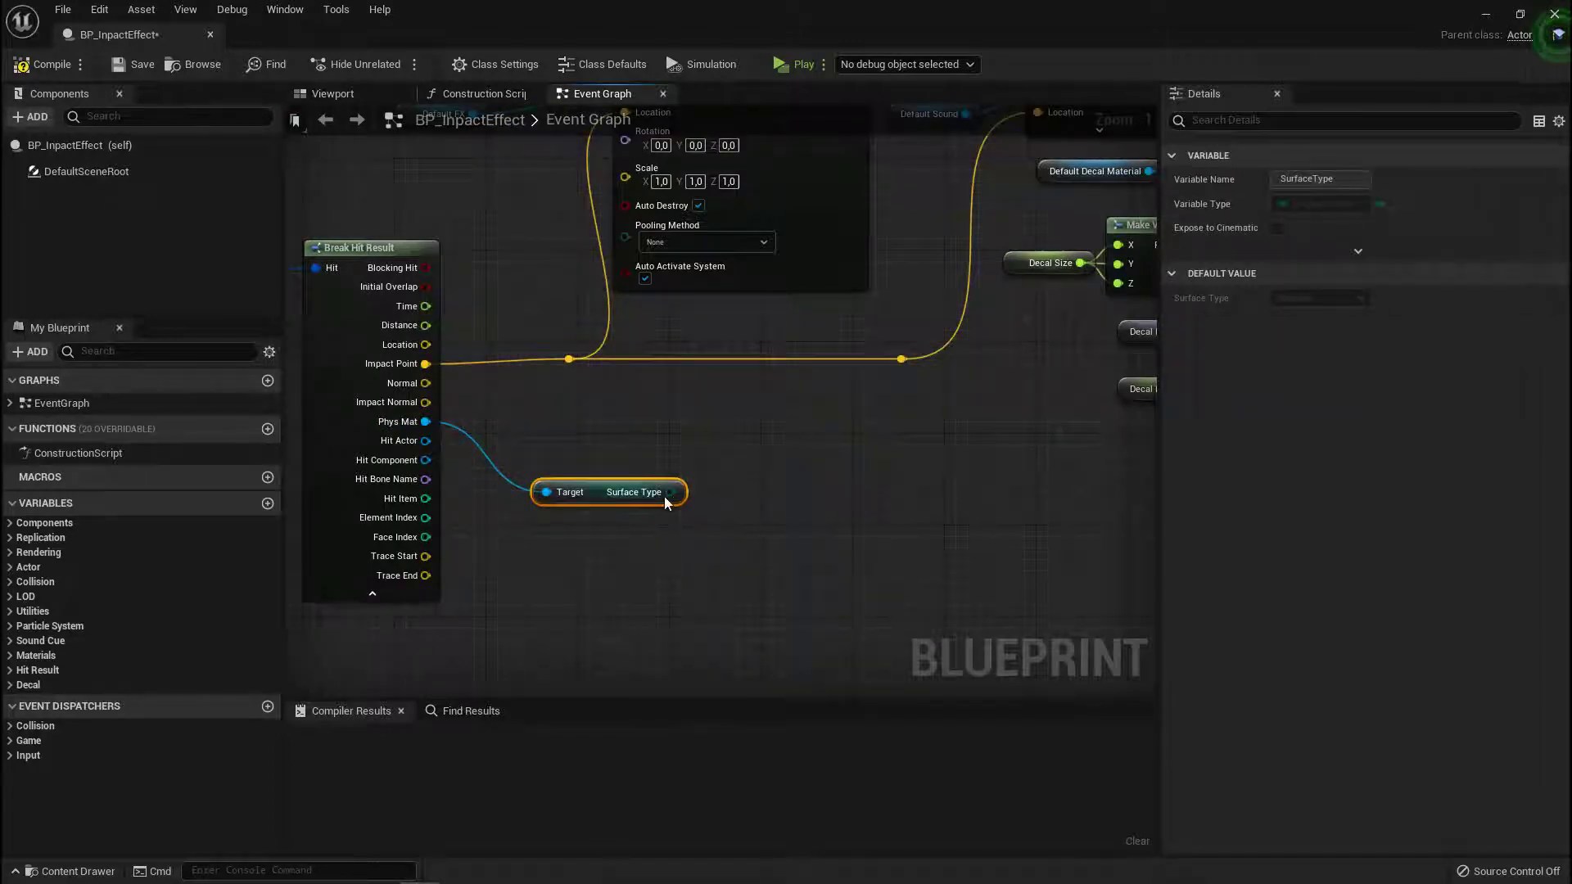
left_click_drag(665, 496, 784, 505)
type("se")
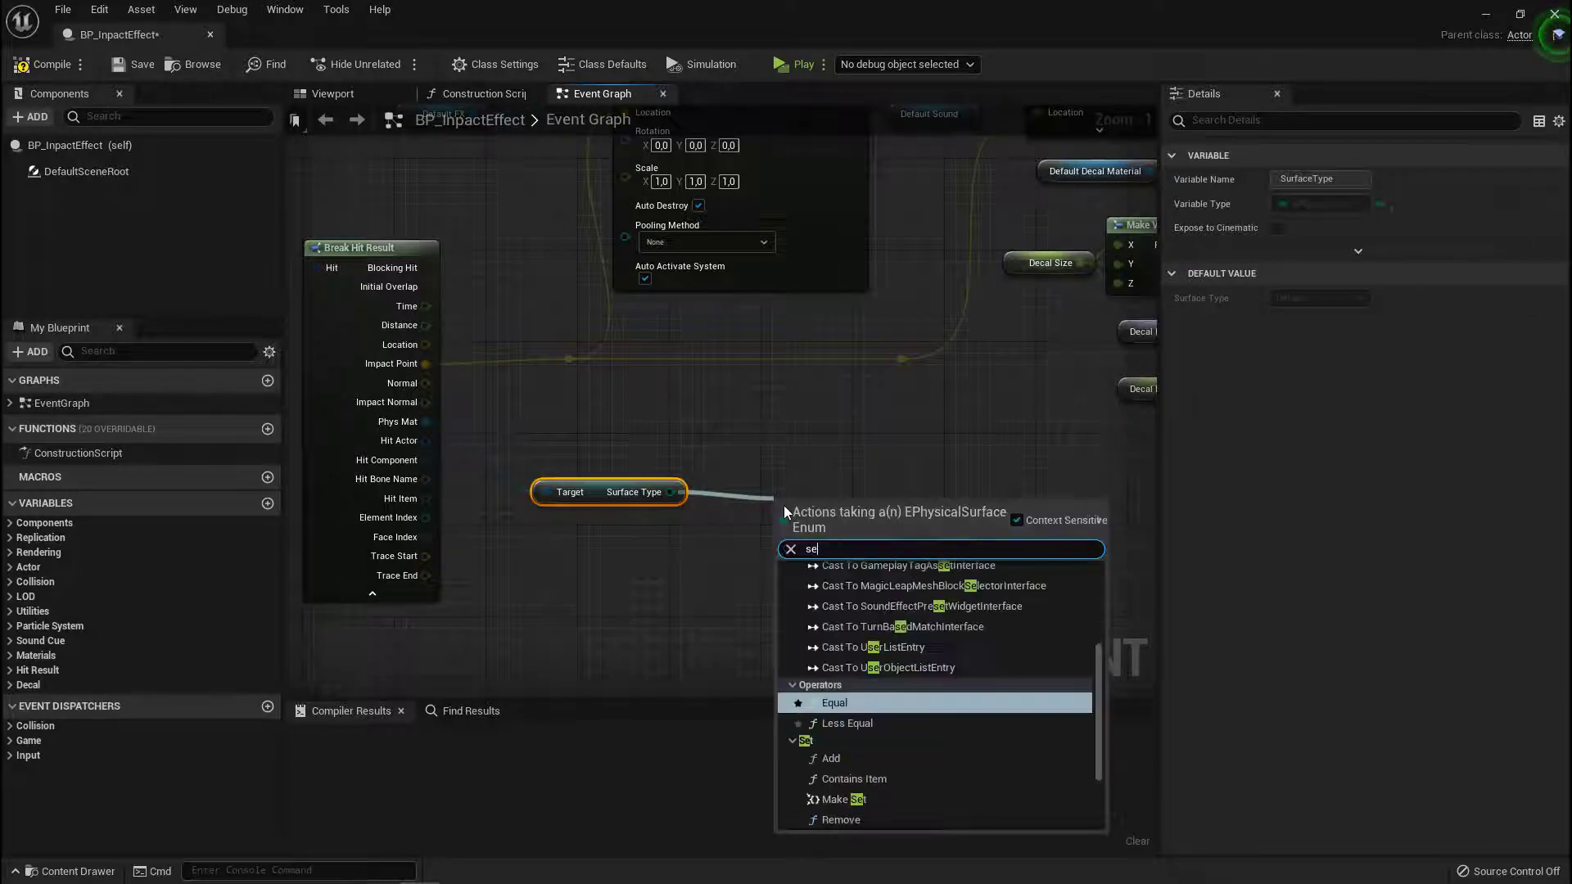
type("lec")
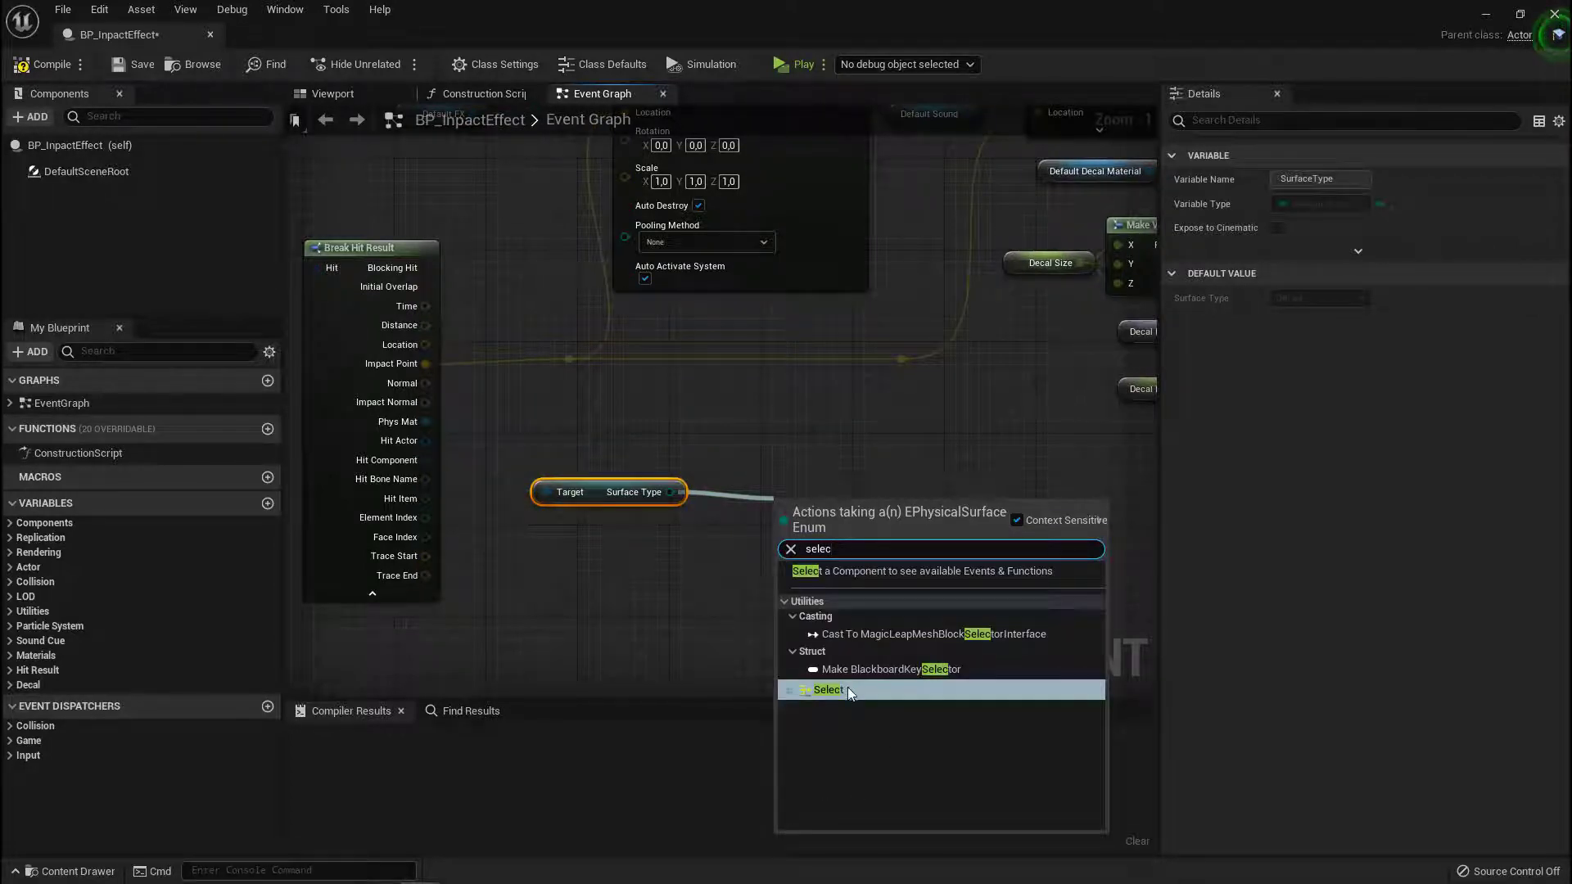
left_click(848, 691)
scroll(676, 519, "down", 6)
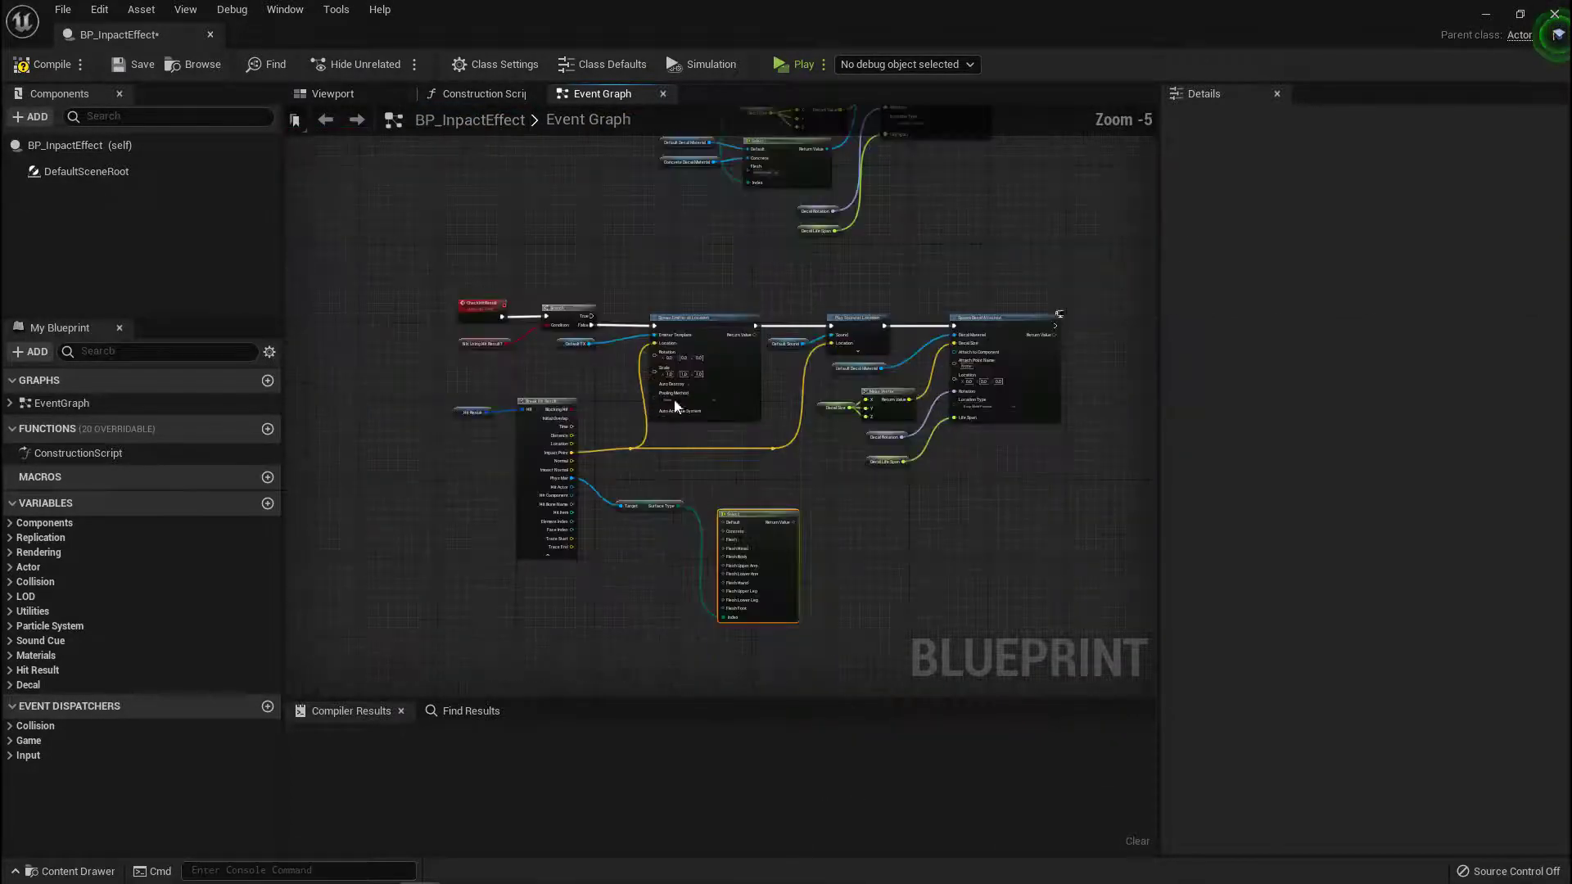
- Shift the spawn nodes right and move the Select node up near them
left_click_drag(1052, 475, 1053, 473)
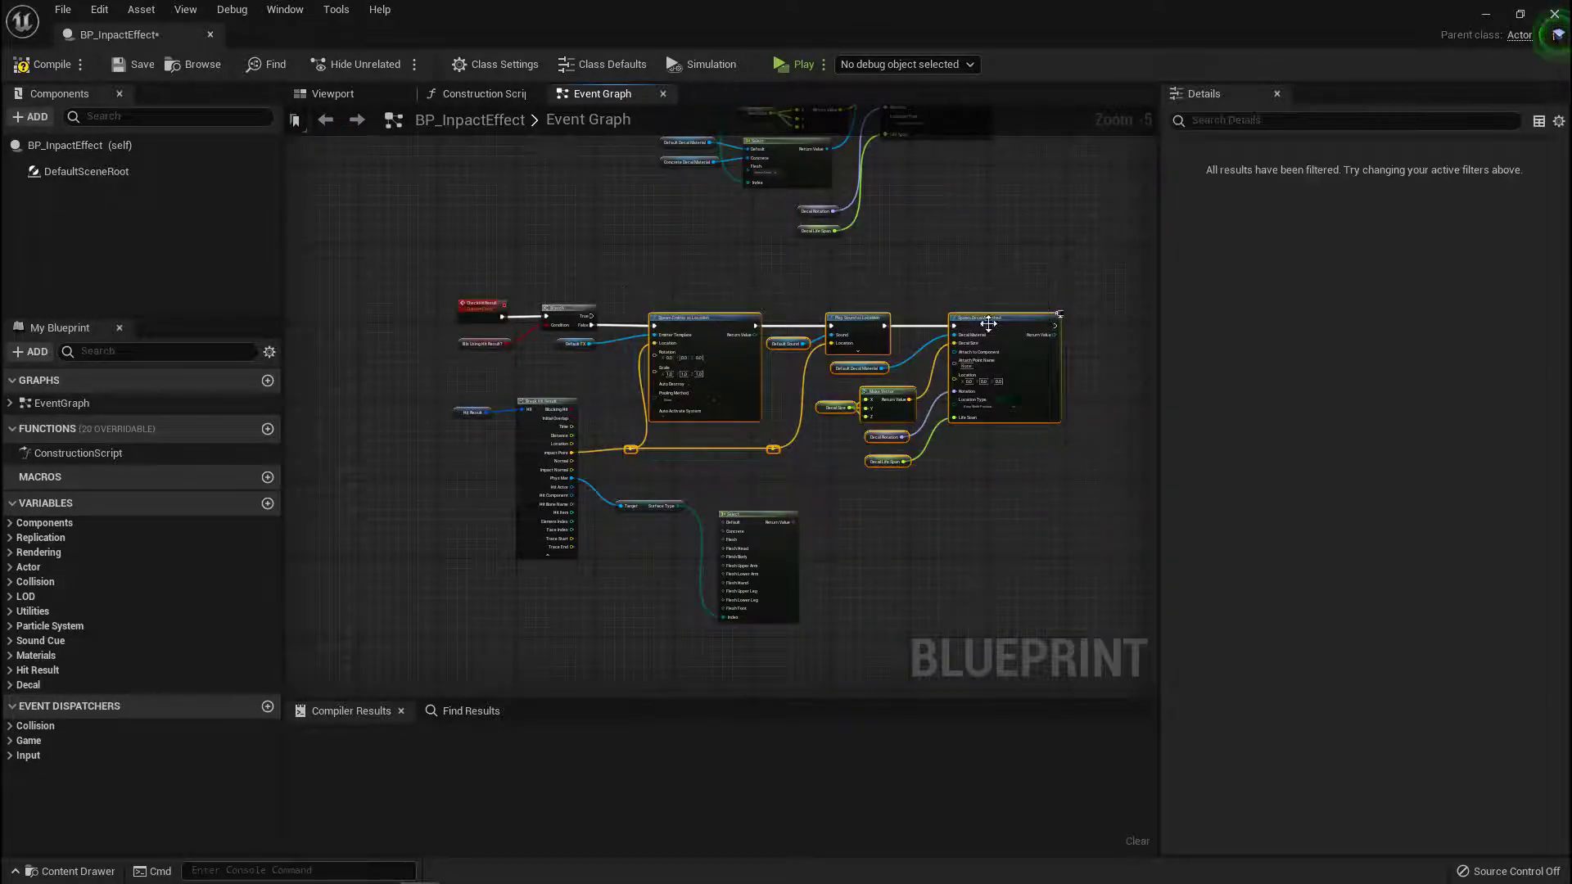
left_click_drag(1056, 318, 1019, 331)
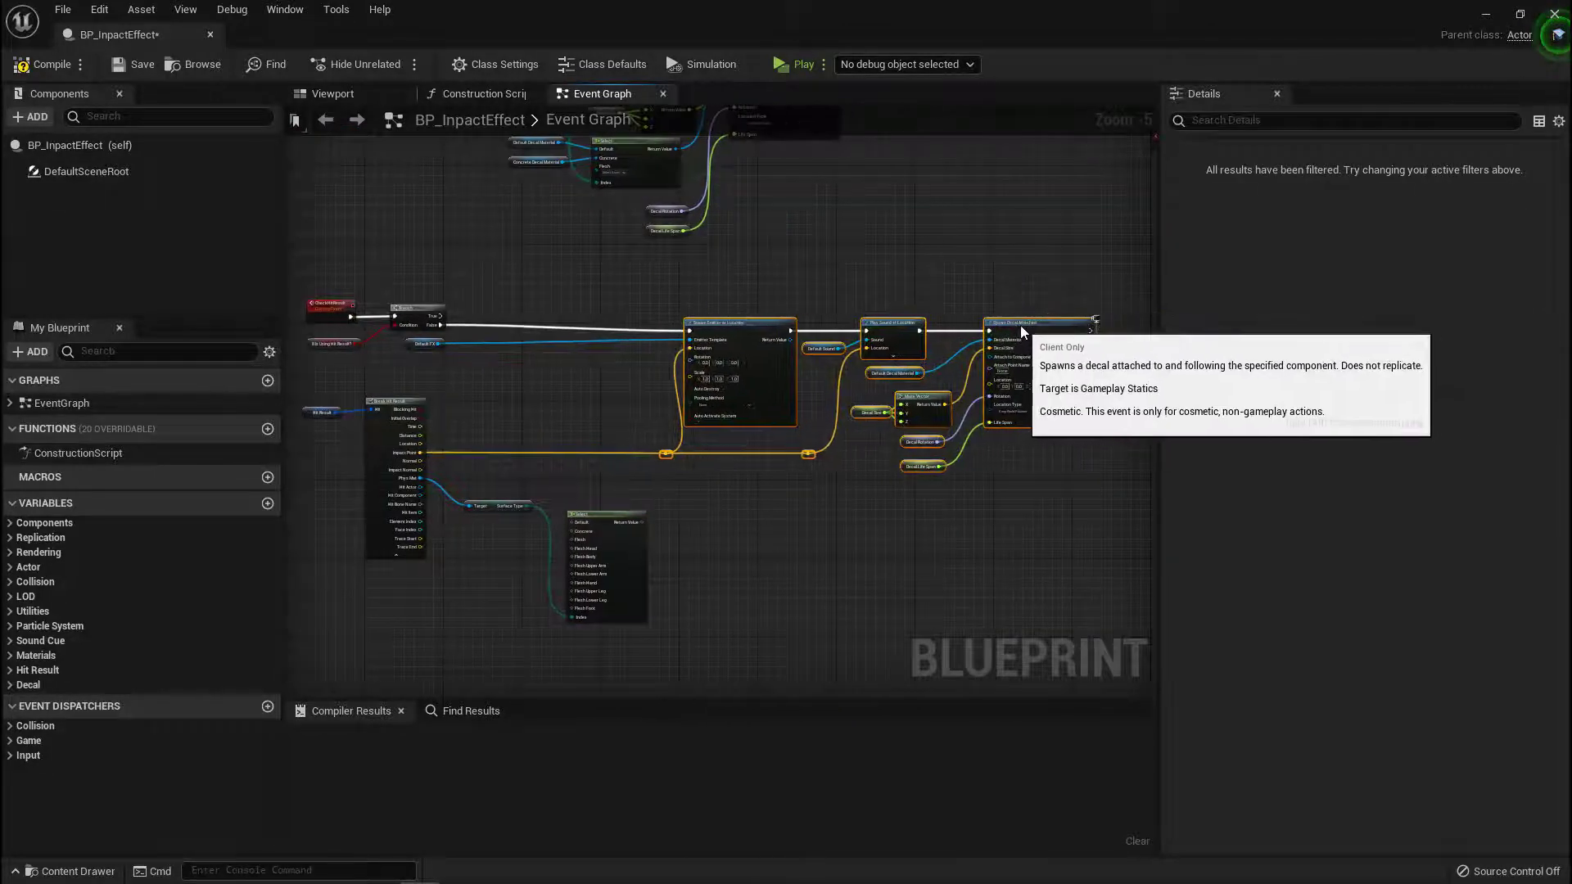
scroll(610, 525, "up", 3)
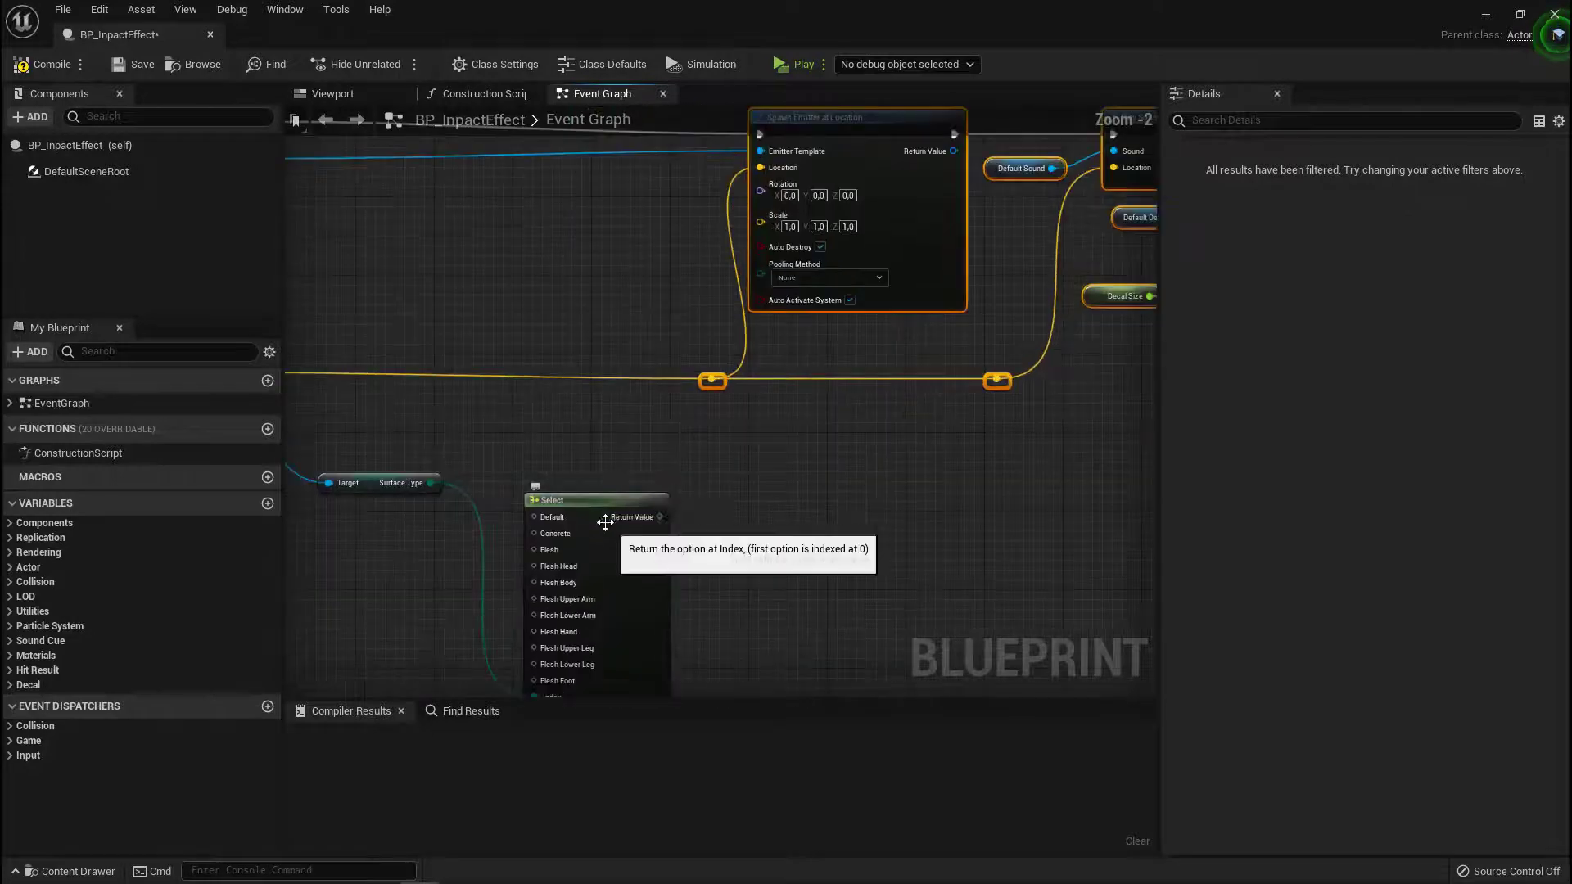
mouse_move(610, 528)
left_mouse_down()
mouse_move(396, 230)
mouse_move(382, 237)
left_mouse_up()
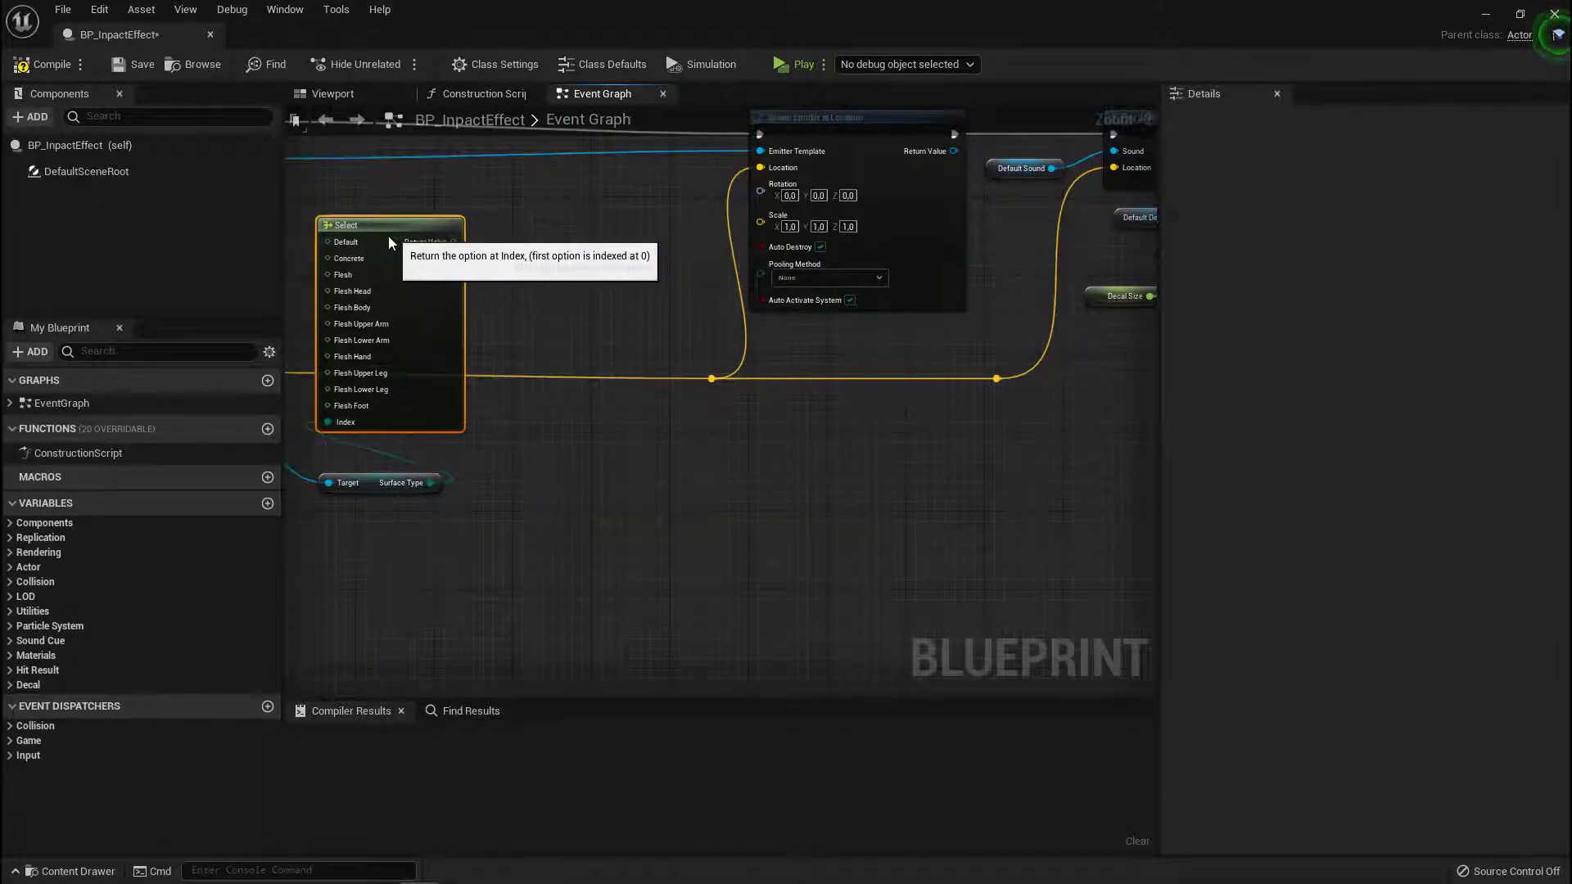
right_click_drag(580, 390, 530, 532)
- Move the Spawn Emitter, Play Sound and Spawn Decal nodes left, then reselect the Select node
scroll(553, 519, "down", 2)
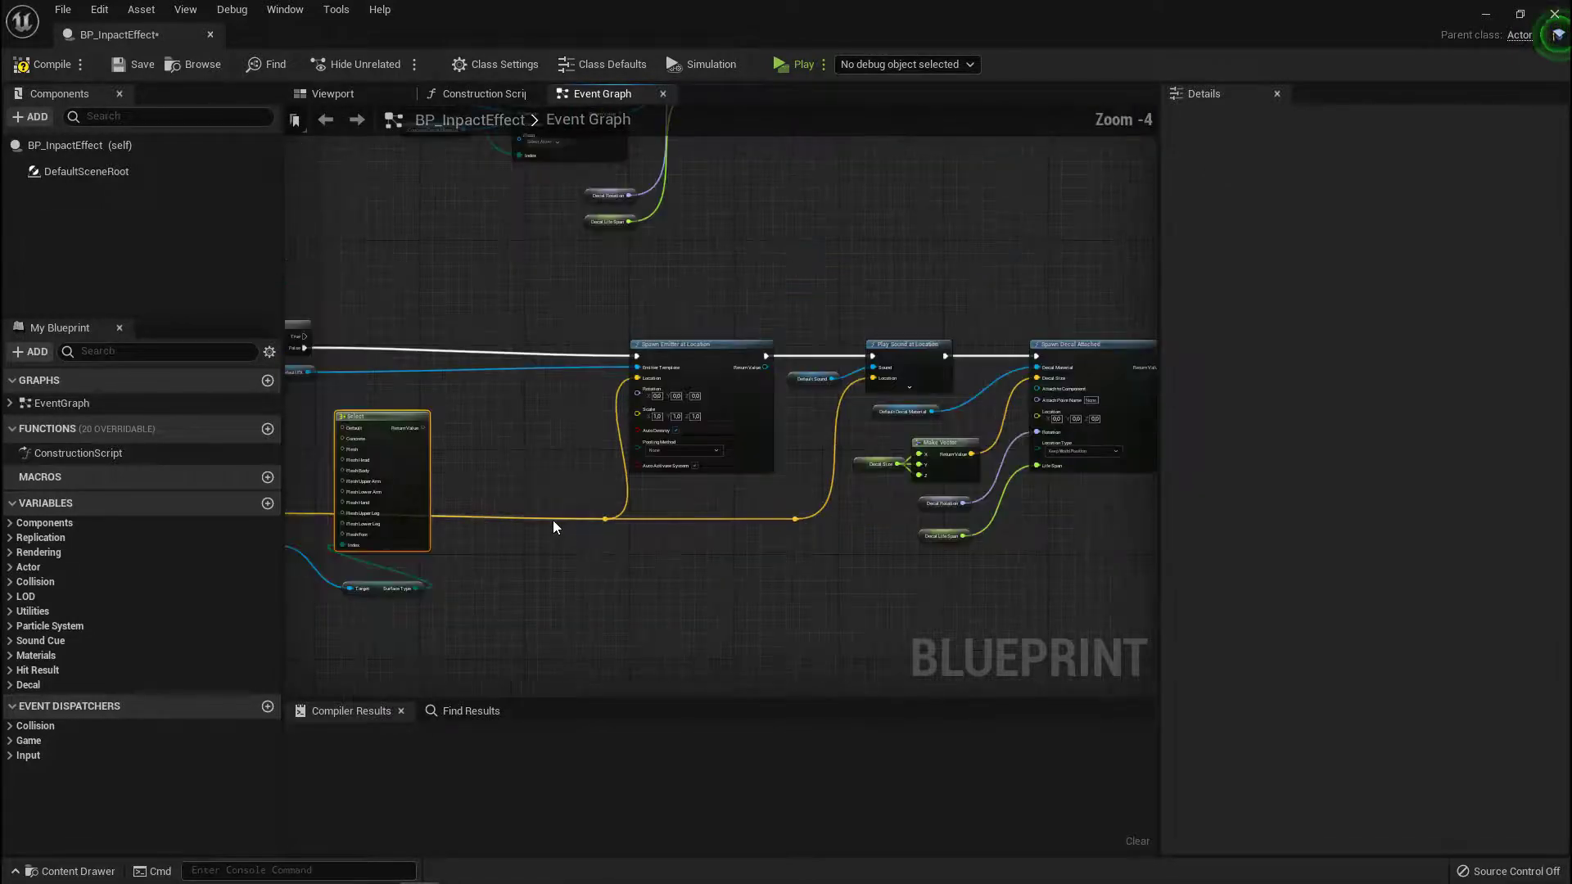
scroll(553, 519, "down", 1)
left_click_drag(556, 350, 1064, 643)
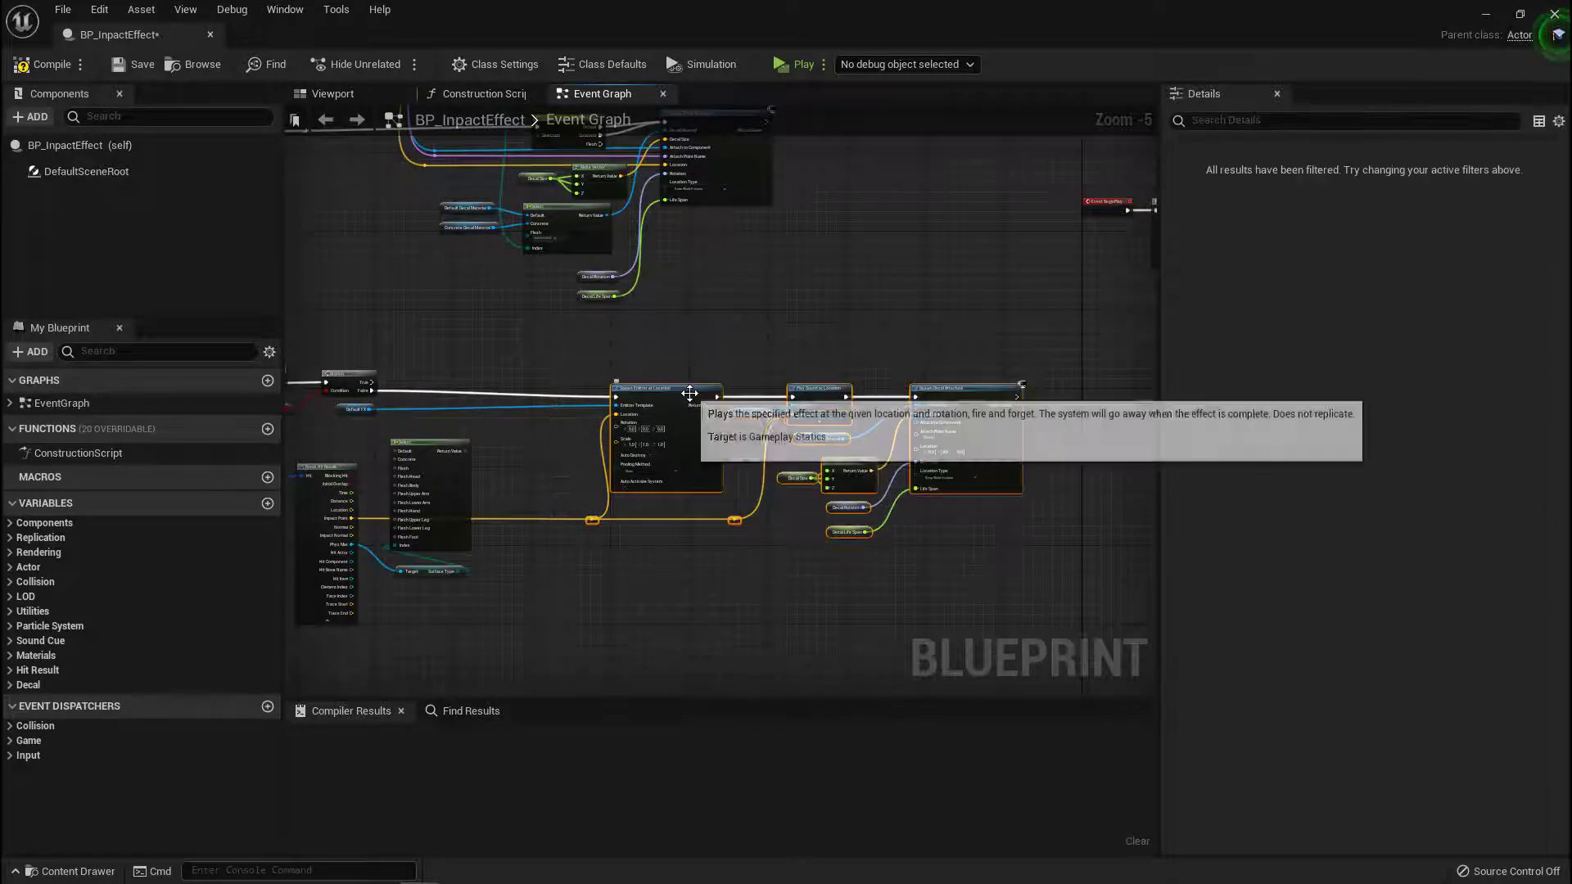
mouse_move(703, 433)
left_mouse_down()
mouse_move(620, 433)
mouse_move(616, 399)
left_mouse_up()
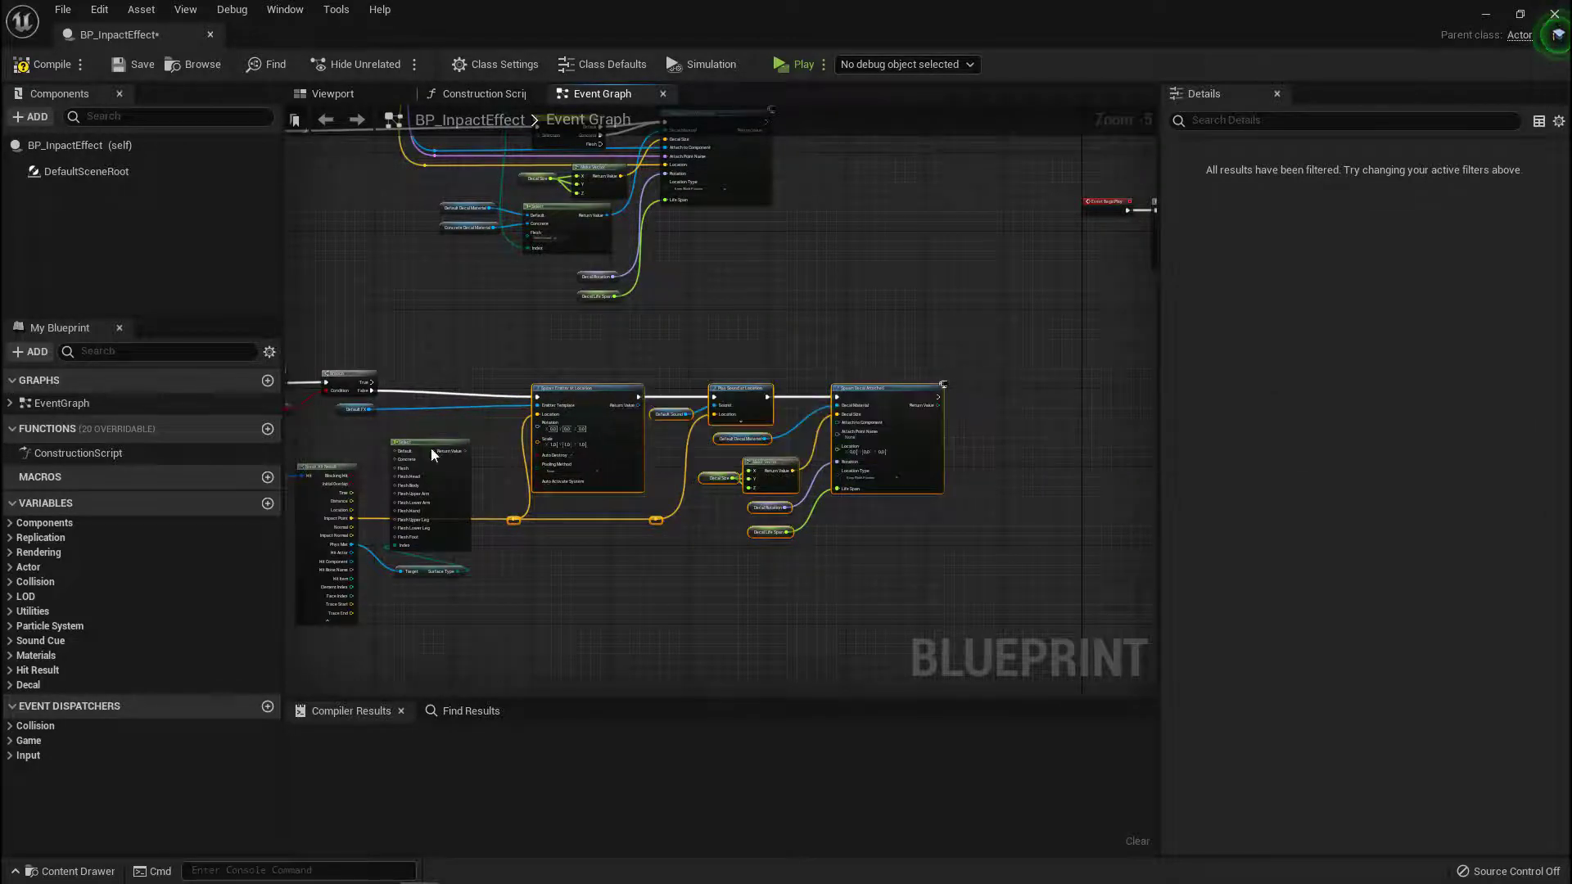
scroll(388, 509, "up", 3)
scroll(388, 508, "up", 1)
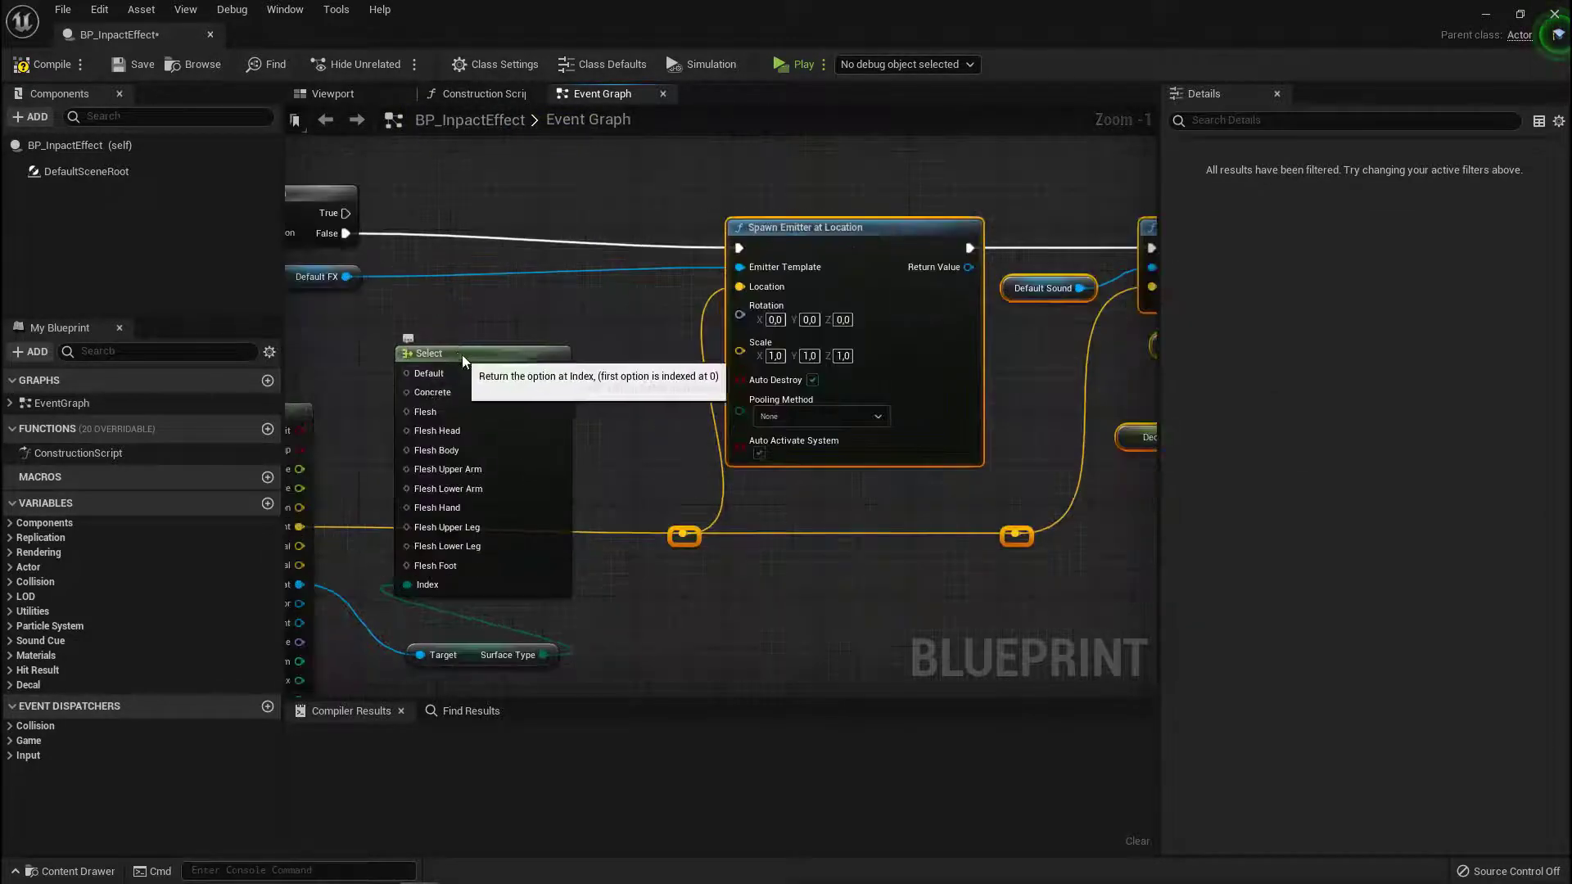
left_click(490, 357)
- Wire Select's Return Value to Emitter Template and place Select and Surface Type near Break Hit Result
left_click_drag(594, 373, 709, 319)
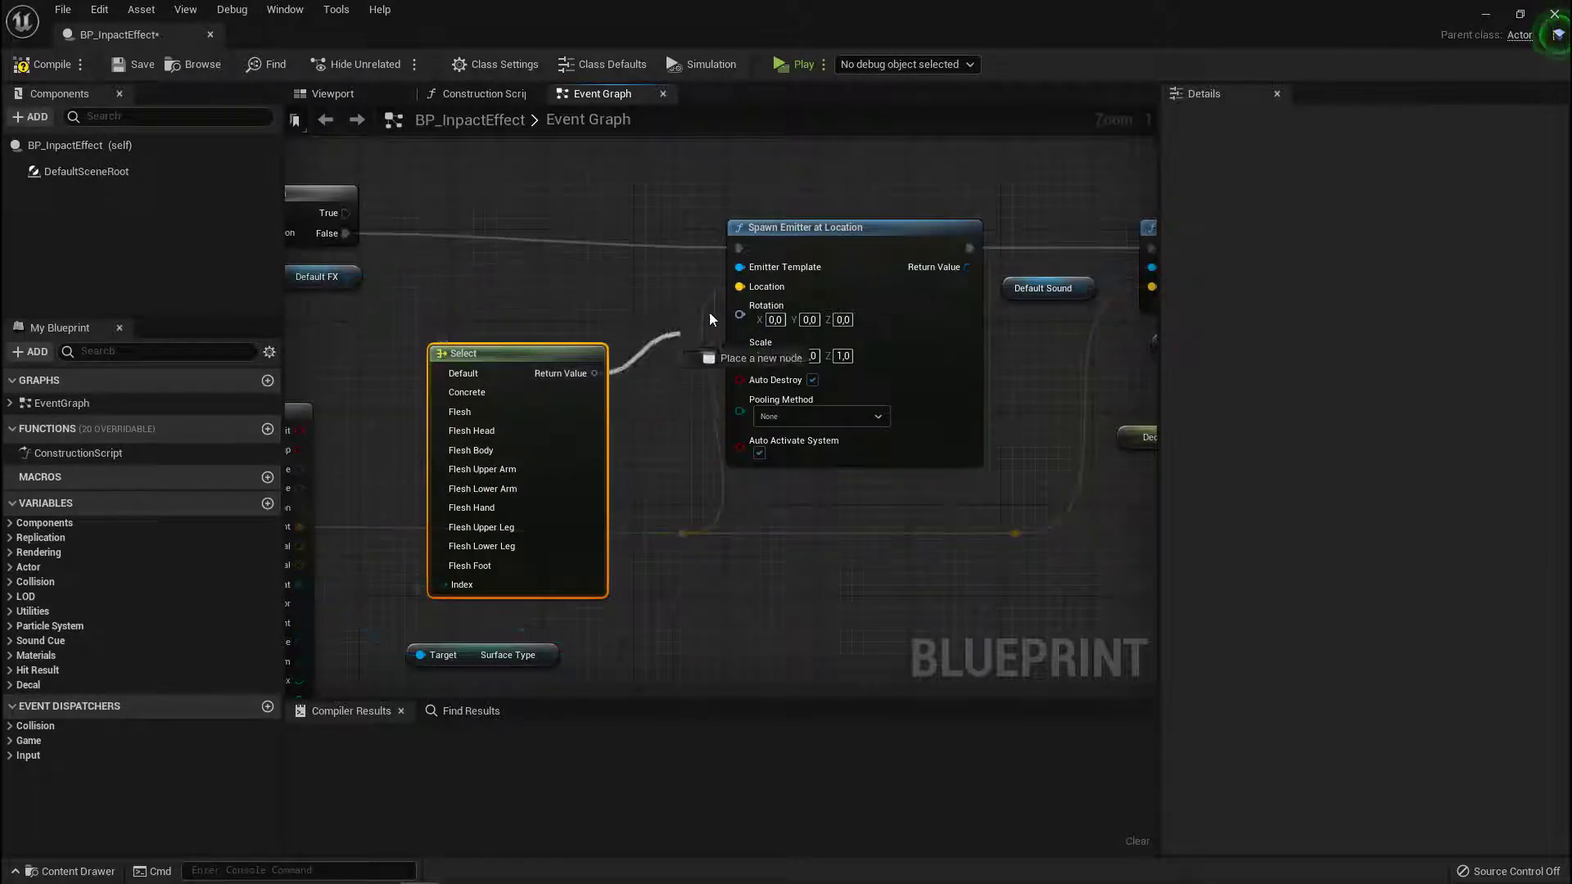
left_click_drag(758, 268, 758, 269)
right_click_drag(716, 432, 945, 249)
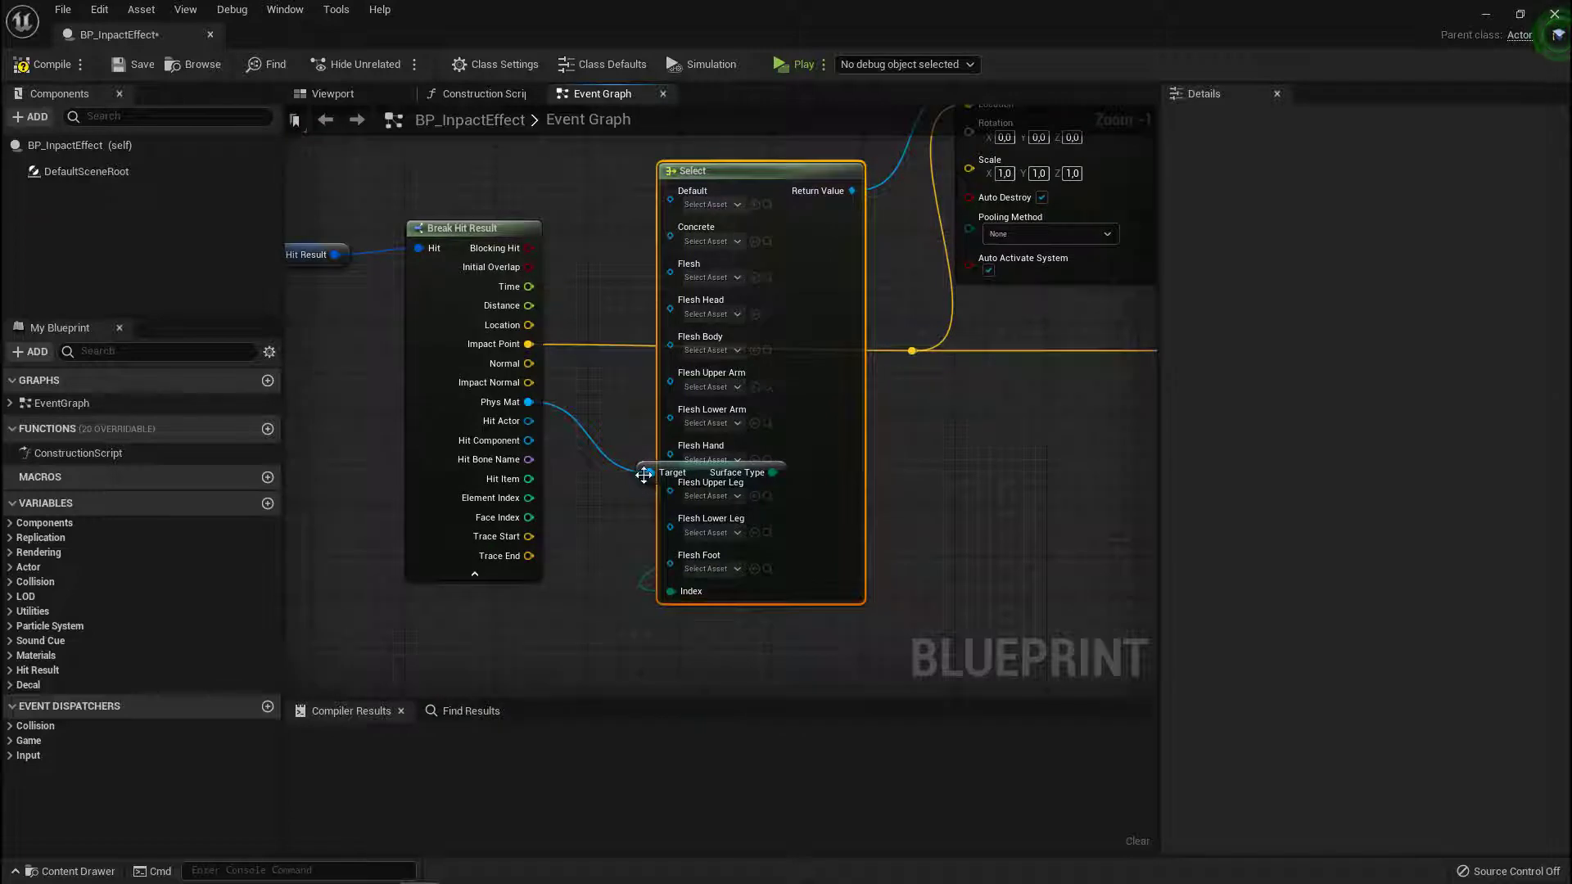
left_click_drag(649, 618, 647, 612)
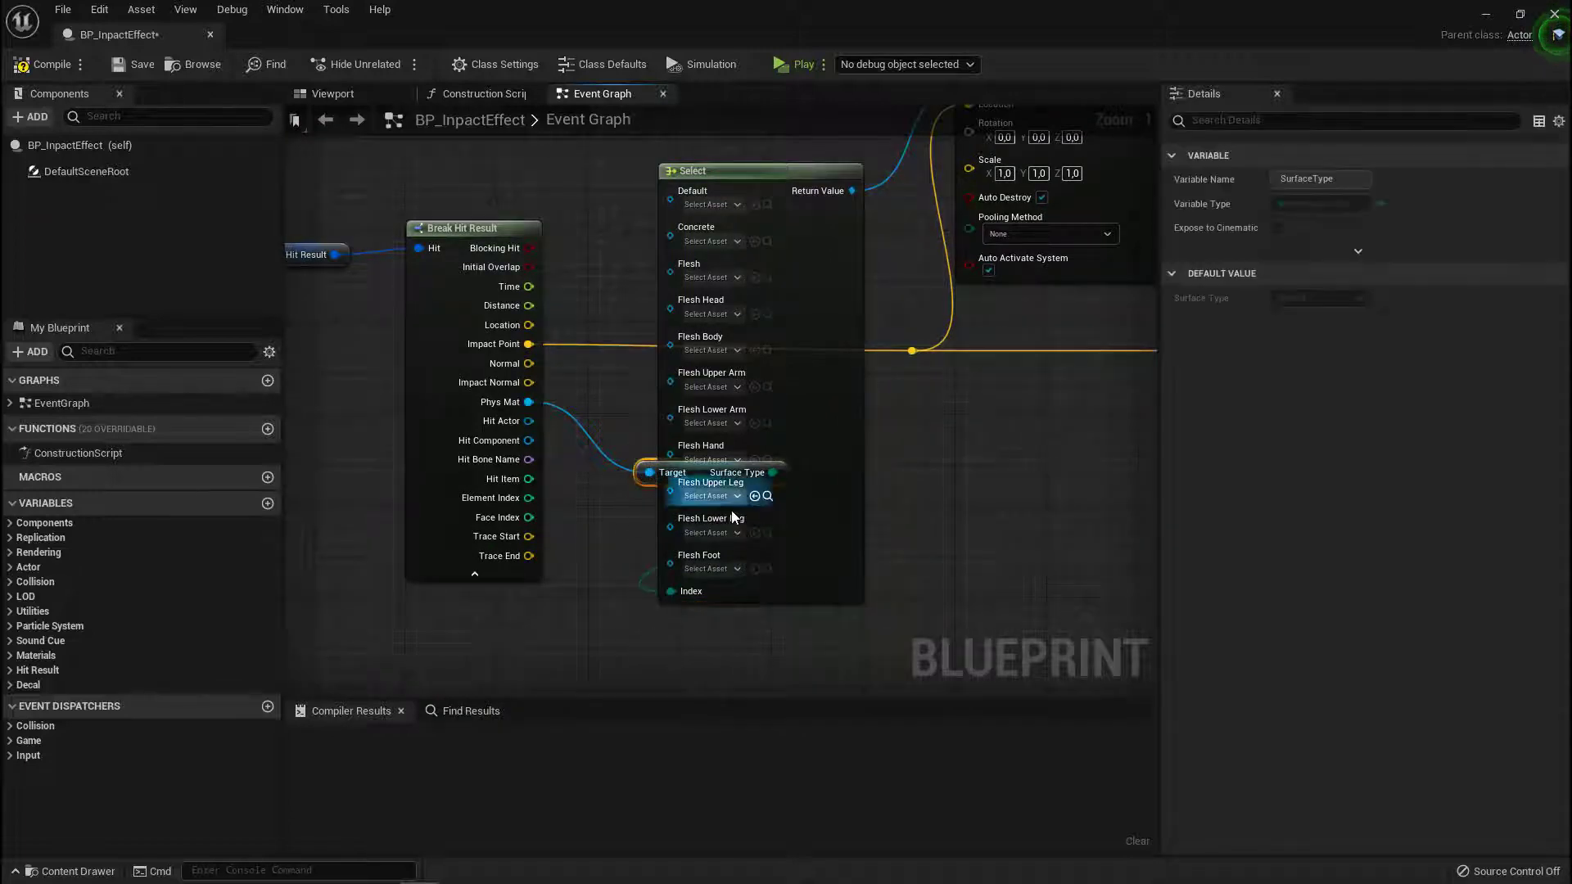
mouse_move(768, 178)
left_mouse_down()
mouse_move(826, 190)
mouse_move(801, 186)
left_mouse_up()
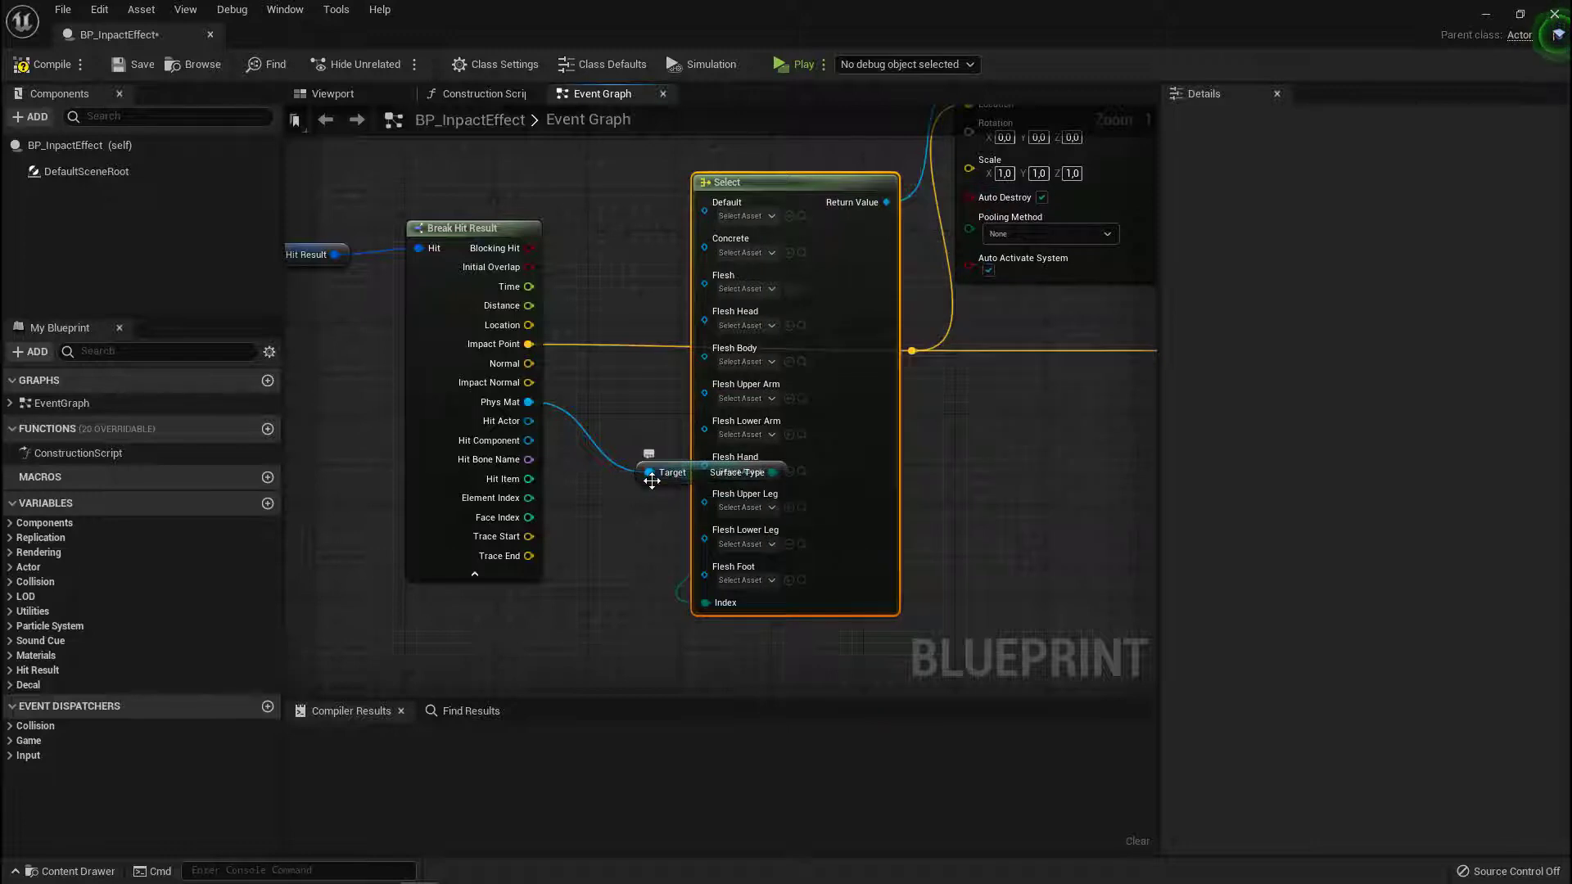
mouse_move(640, 488)
left_mouse_down()
mouse_move(503, 660)
mouse_move(426, 655)
left_mouse_up()
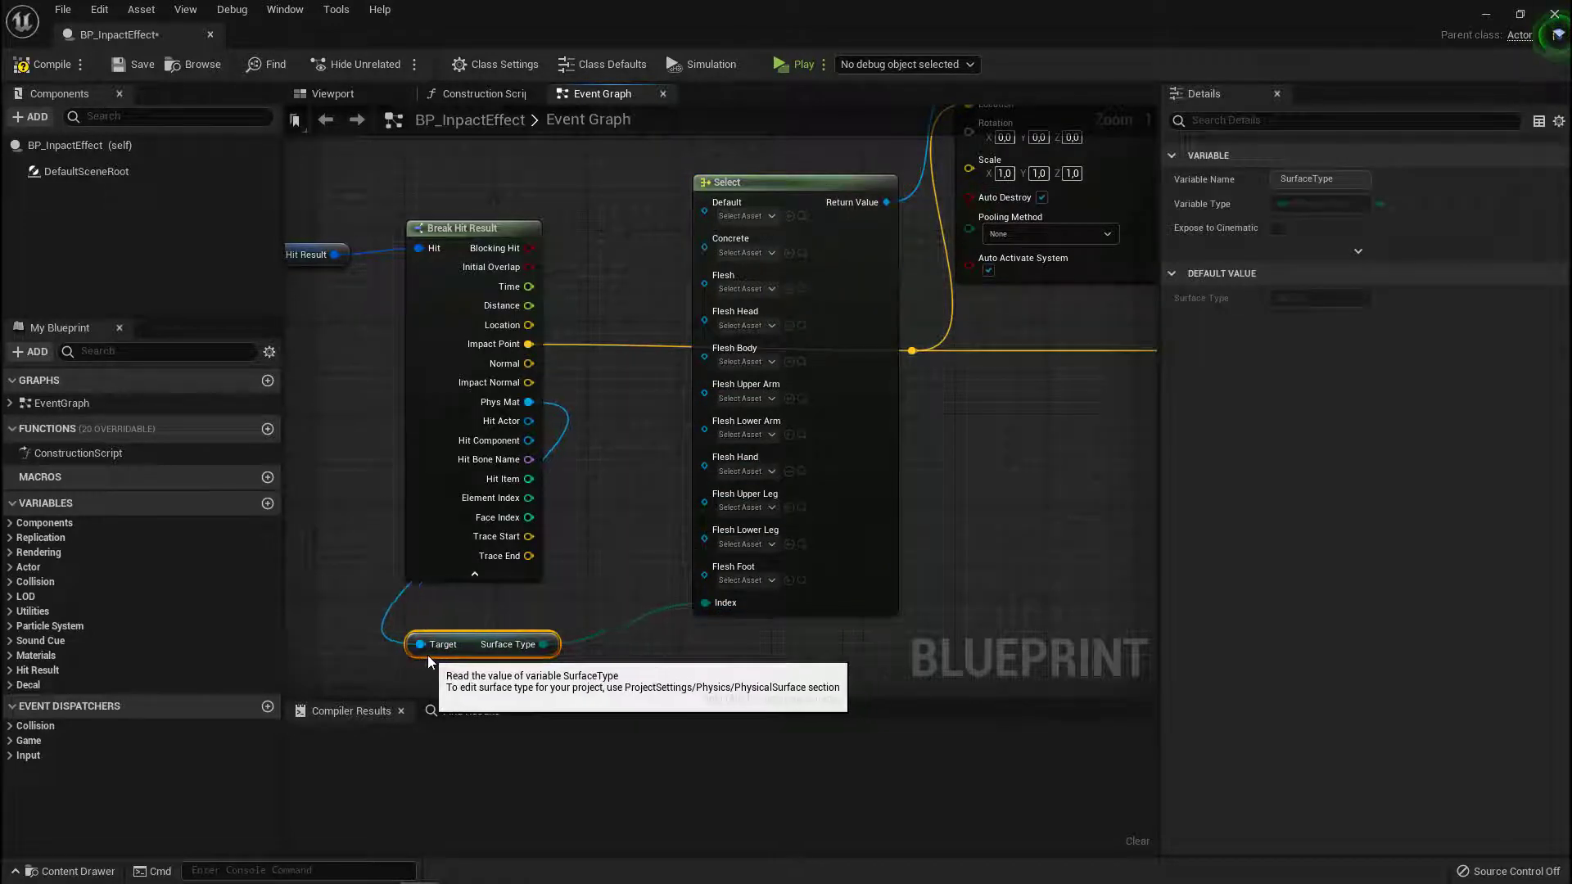
left_click_drag(788, 181, 697, 227)
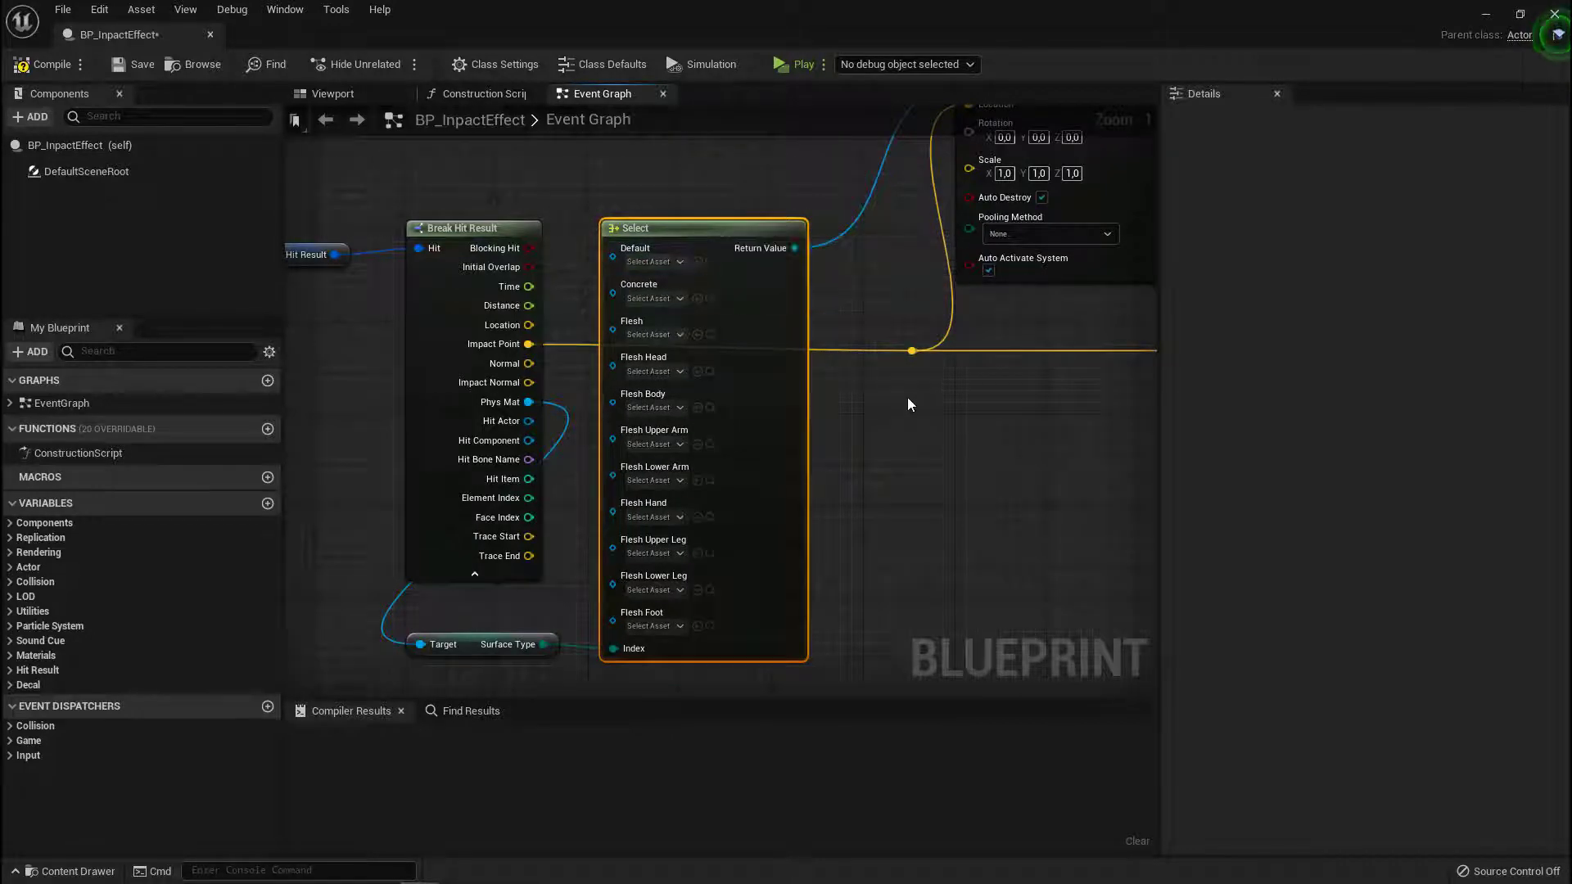
- Move the Select node right and shift the emitter, sound, decal and vector nodes right
right_click_drag(910, 399, 918, 436)
left_click_drag(691, 265, 764, 266)
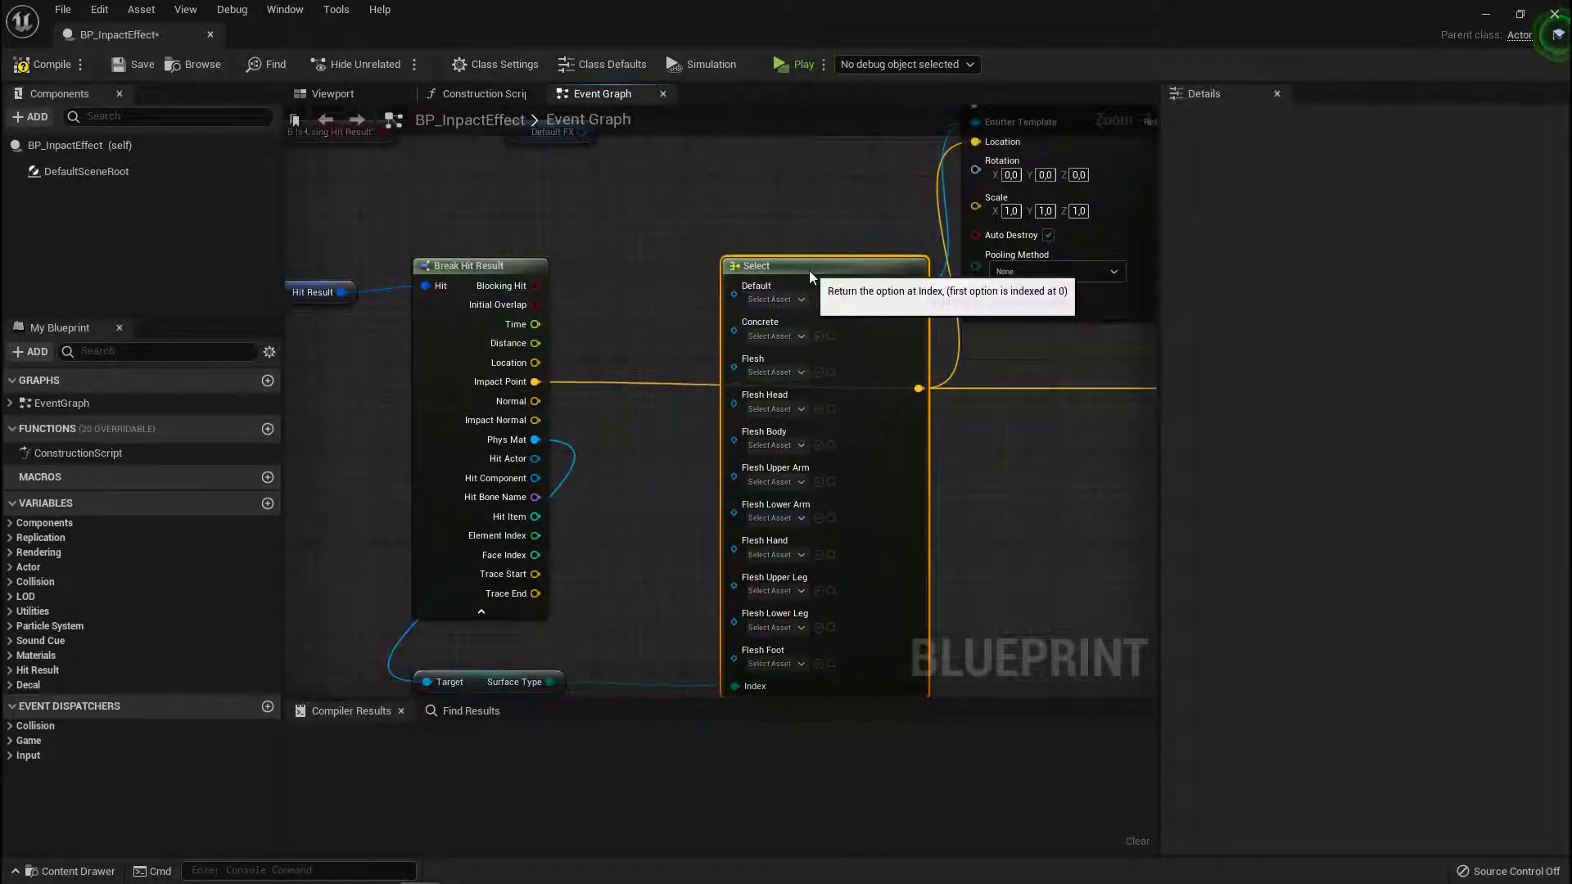
scroll(637, 321, "down", 3)
right_click_drag(733, 345, 728, 453)
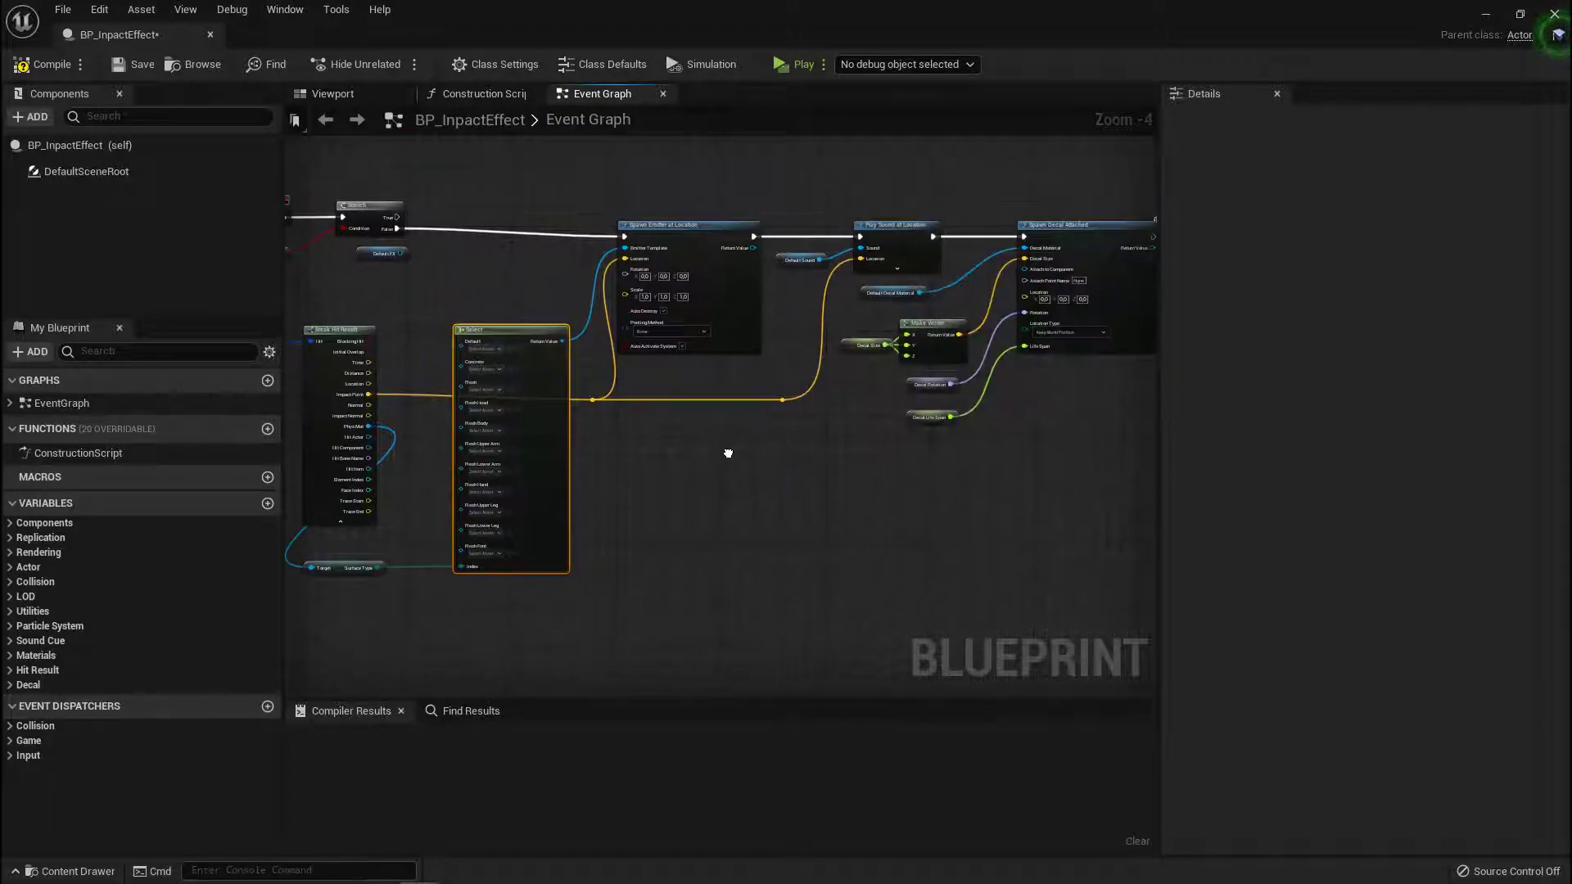
left_click_drag(606, 203, 1116, 498)
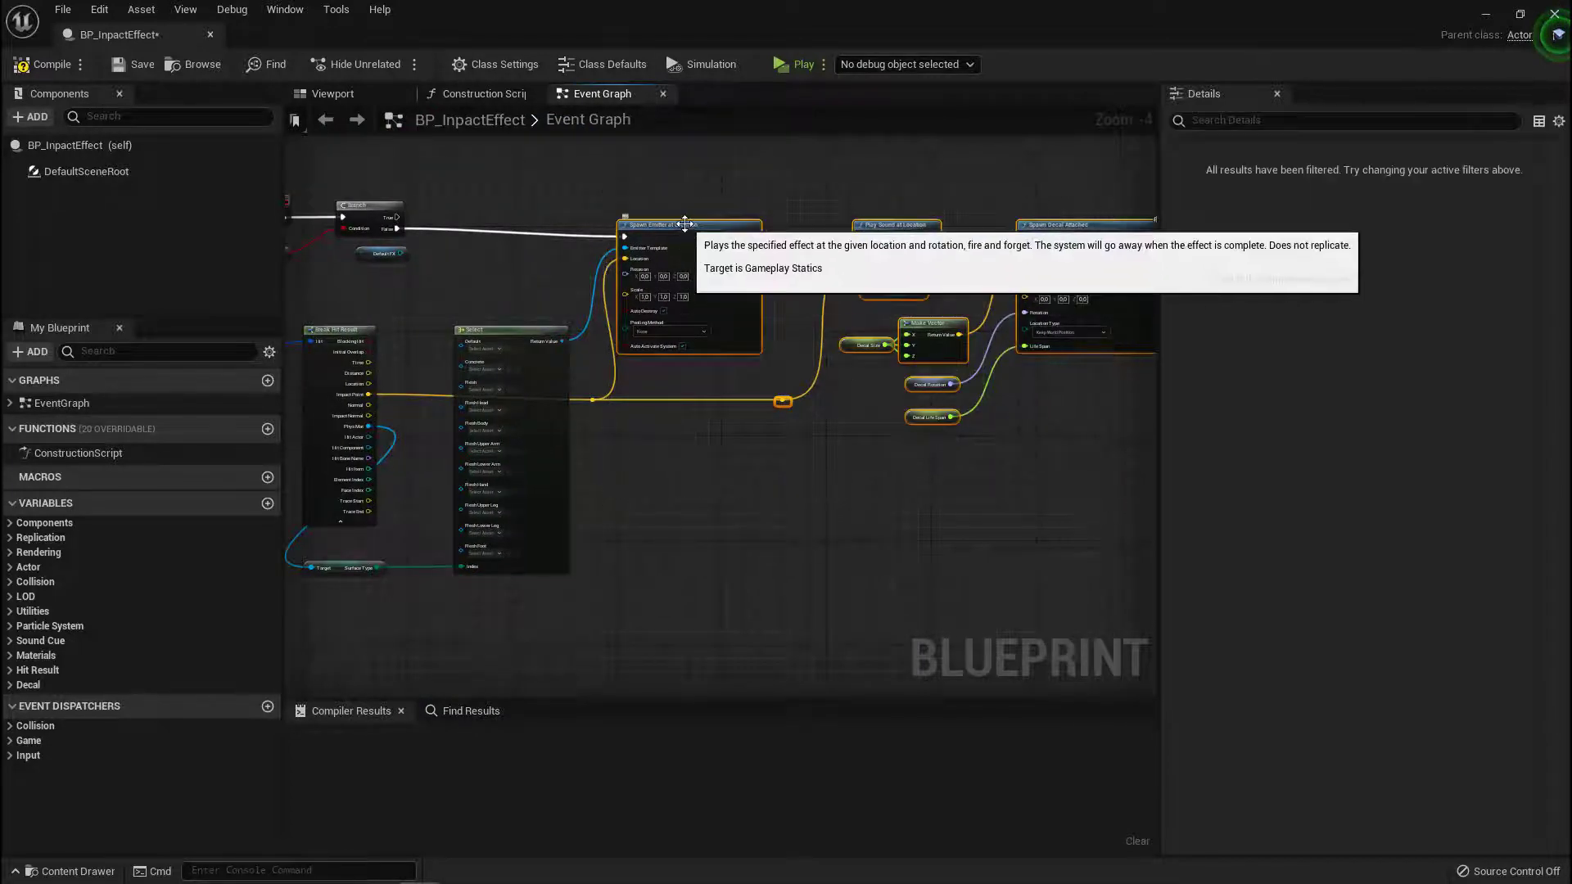
left_click_drag(688, 226, 720, 219)
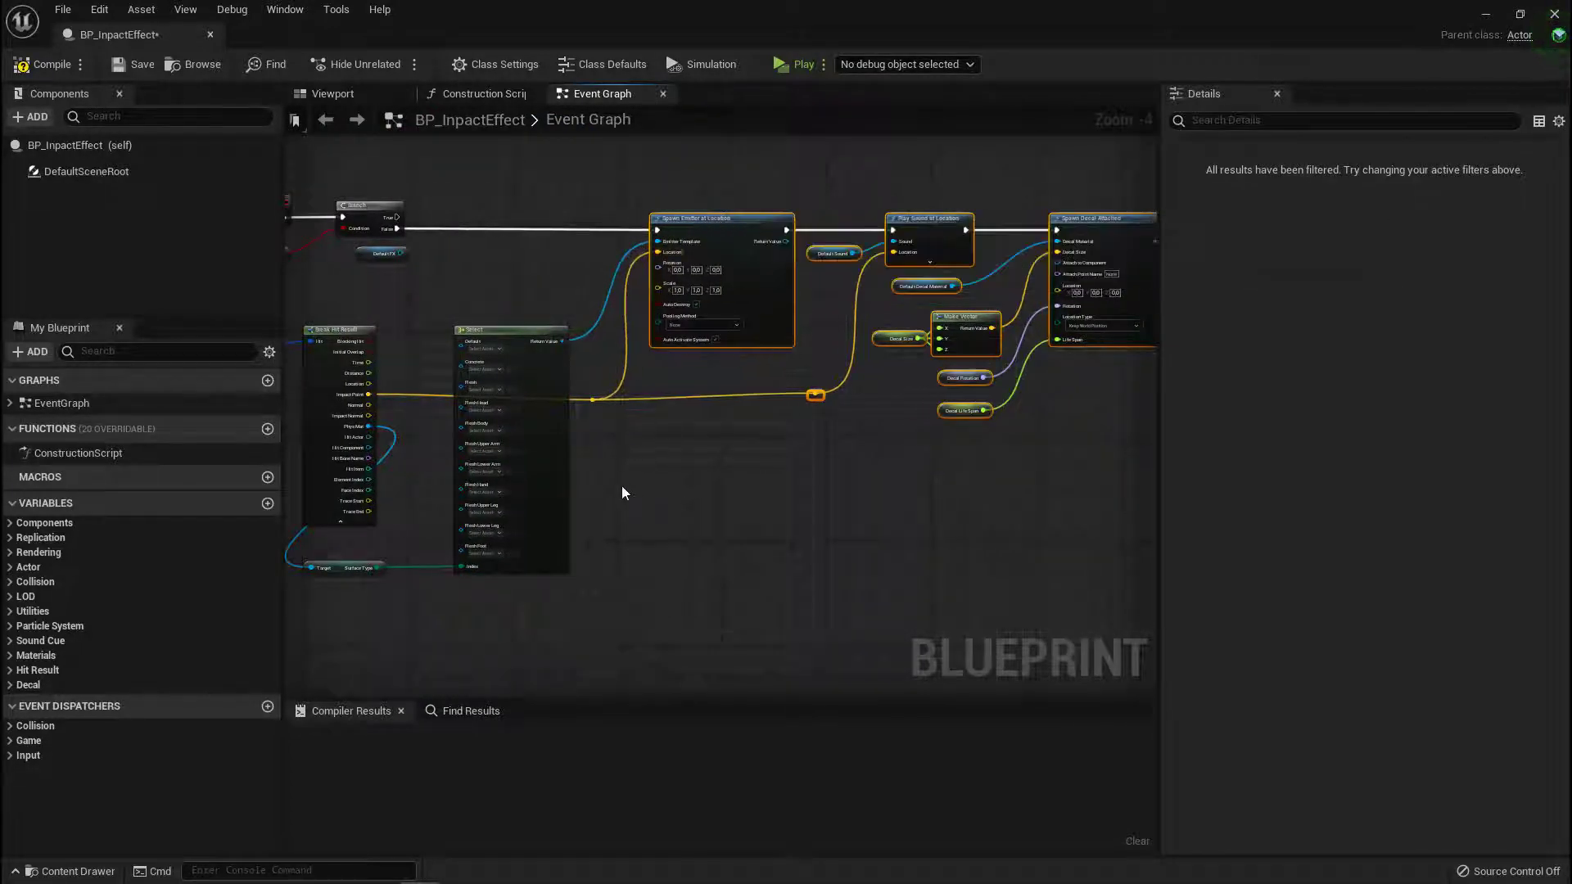
- Place the Default FX variable beside the Select node's Default option
left_click(518, 336)
scroll(569, 434, "up", 1)
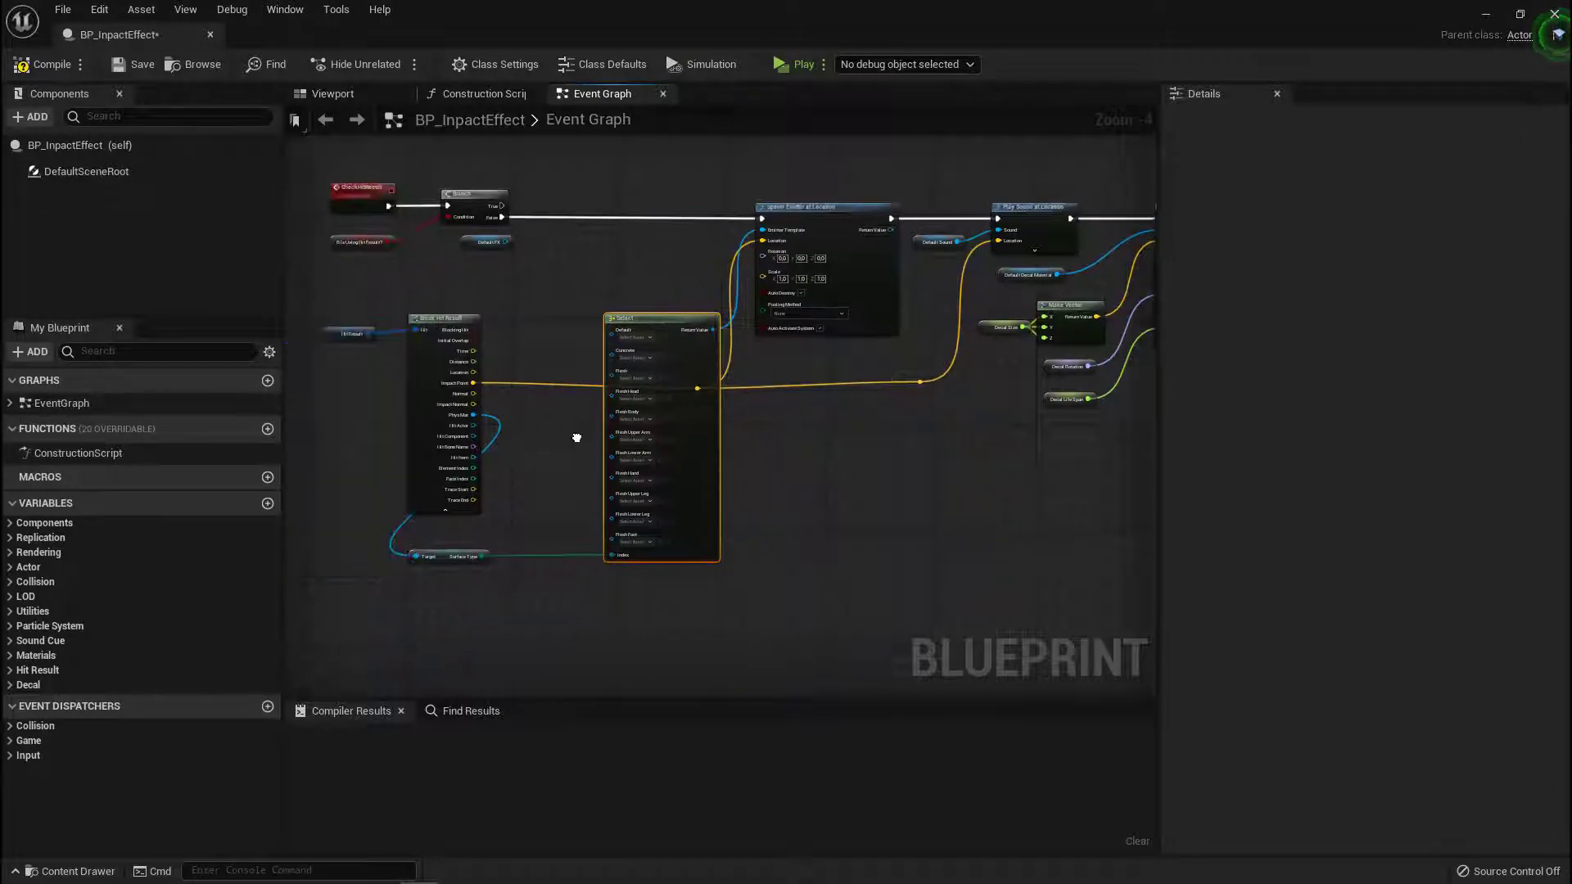
scroll(557, 434, "up", 1)
scroll(556, 429, "up", 1)
scroll(613, 384, "up", 1)
scroll(384, 177, "down", 1)
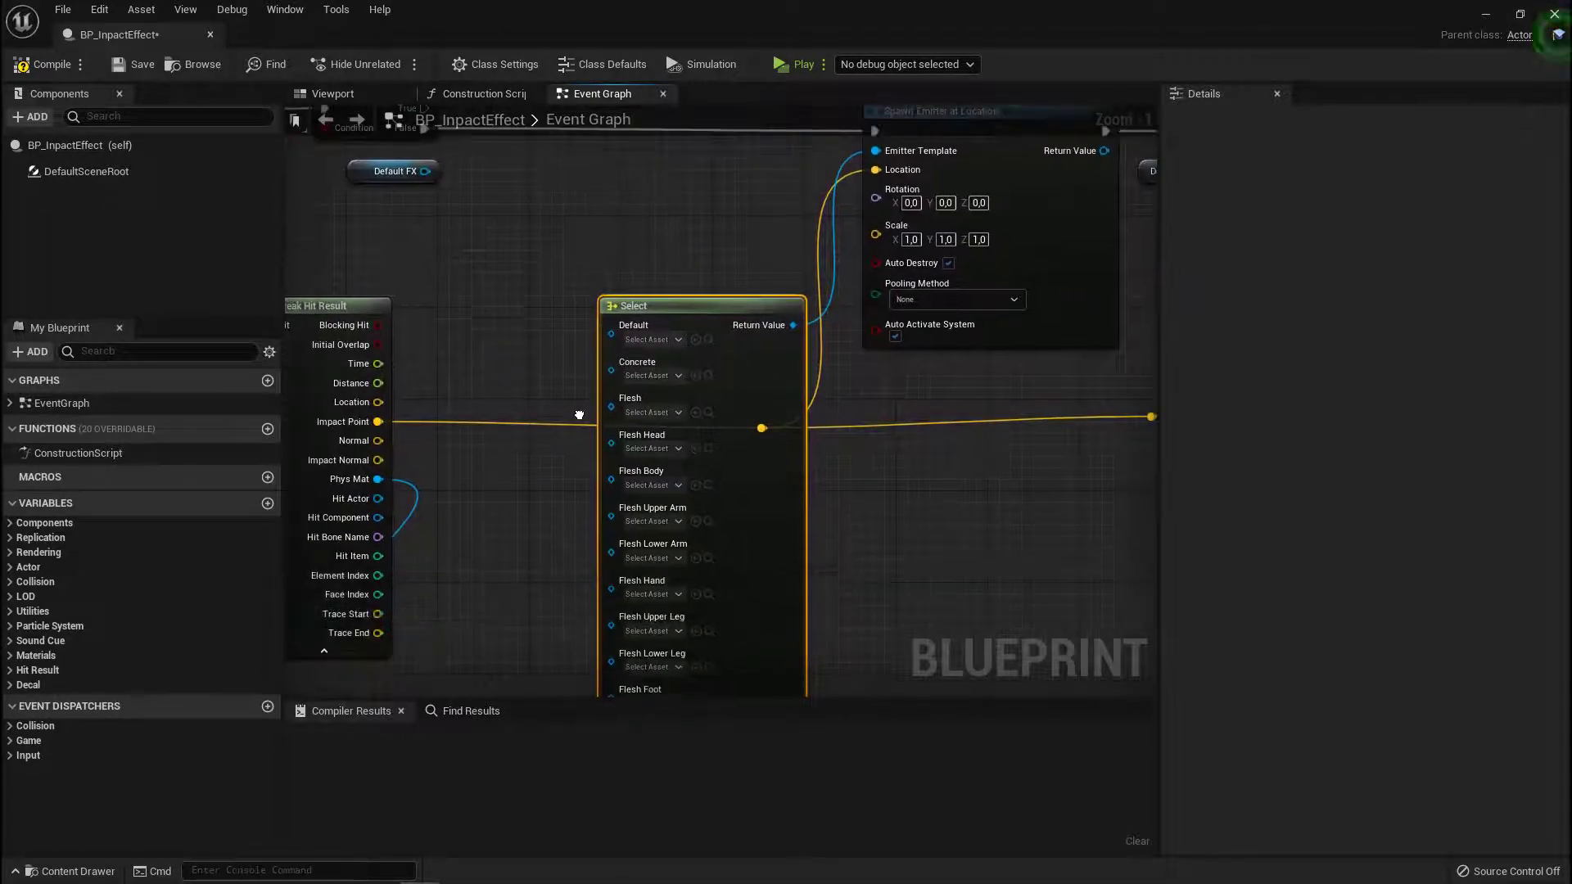
mouse_move(384, 177)
left_mouse_down()
mouse_move(483, 354)
mouse_move(624, 317)
left_mouse_up()
- Connect ConcreteFX from the Particle System variables to the Select node's Concrete option
scroll(528, 366, "up", 1)
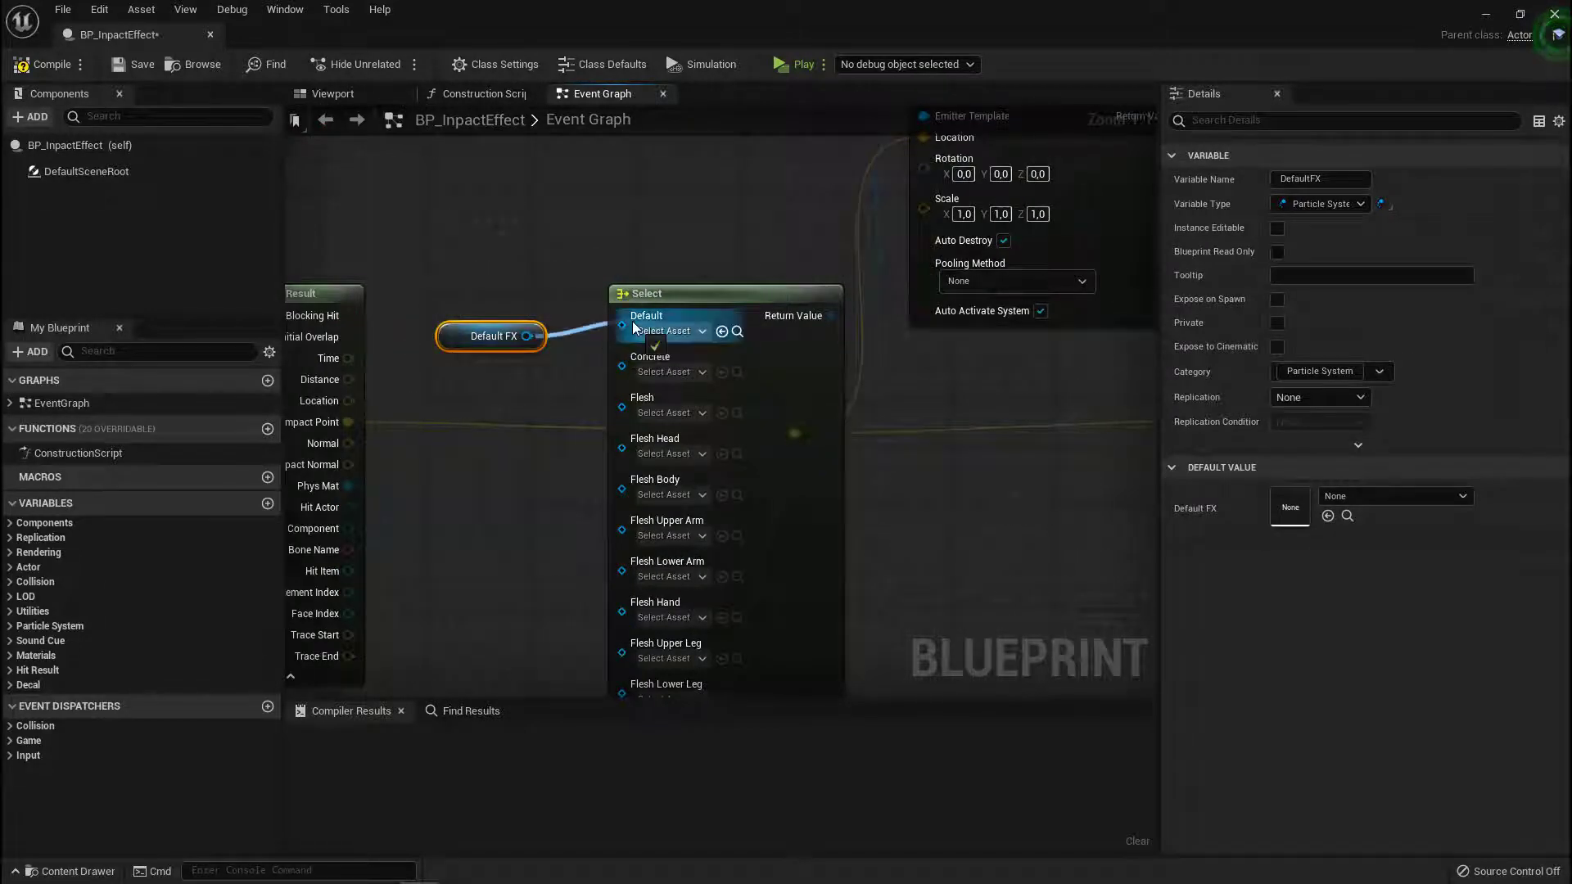
left_click(88, 609)
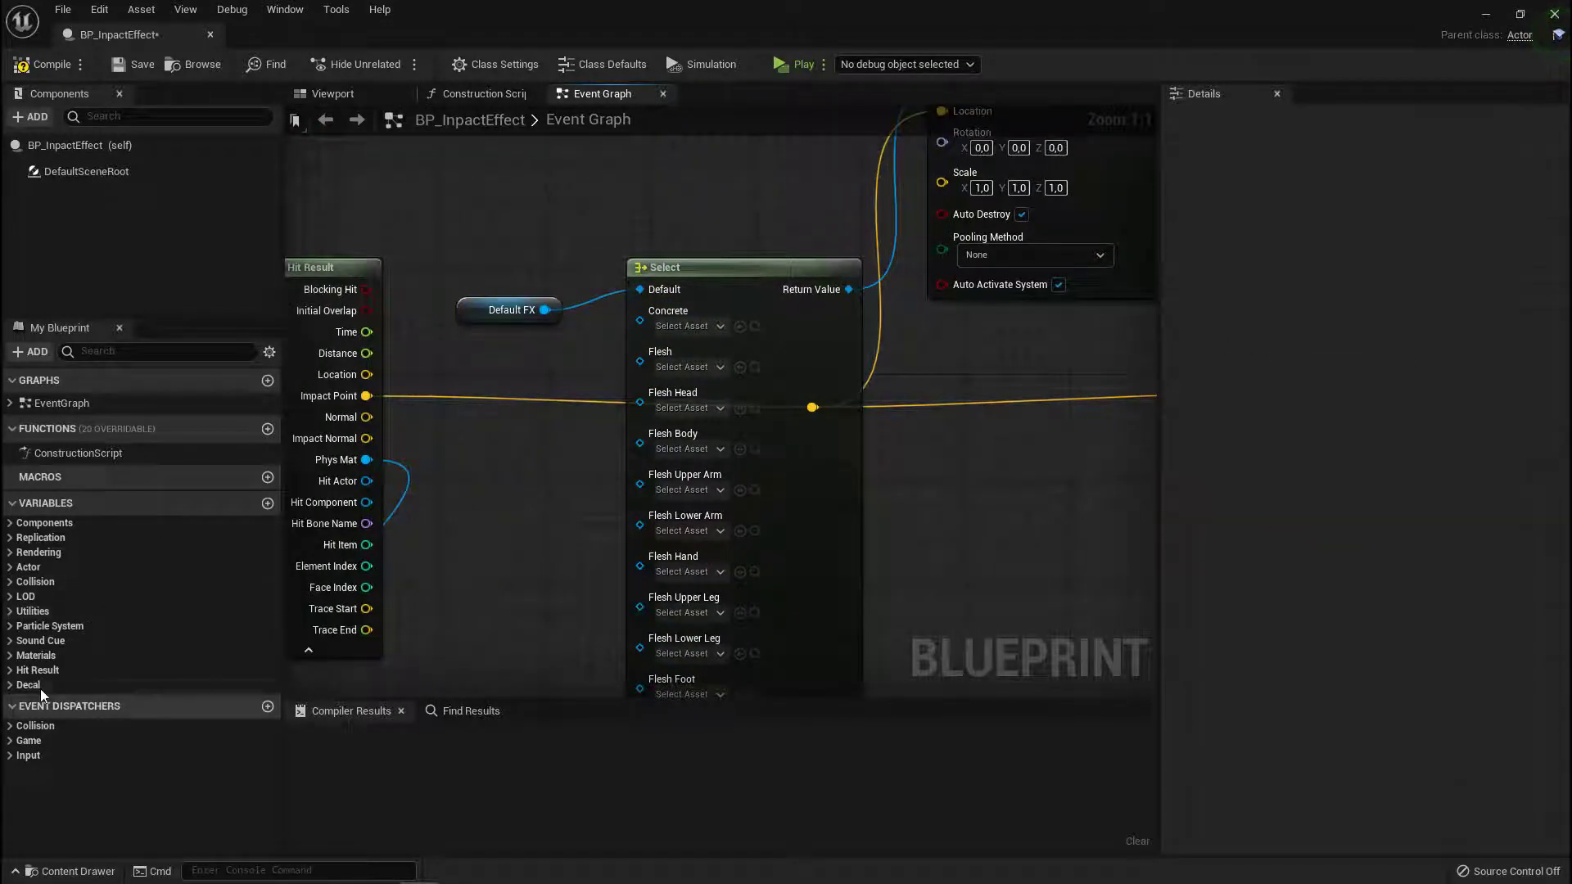
left_click(10, 627)
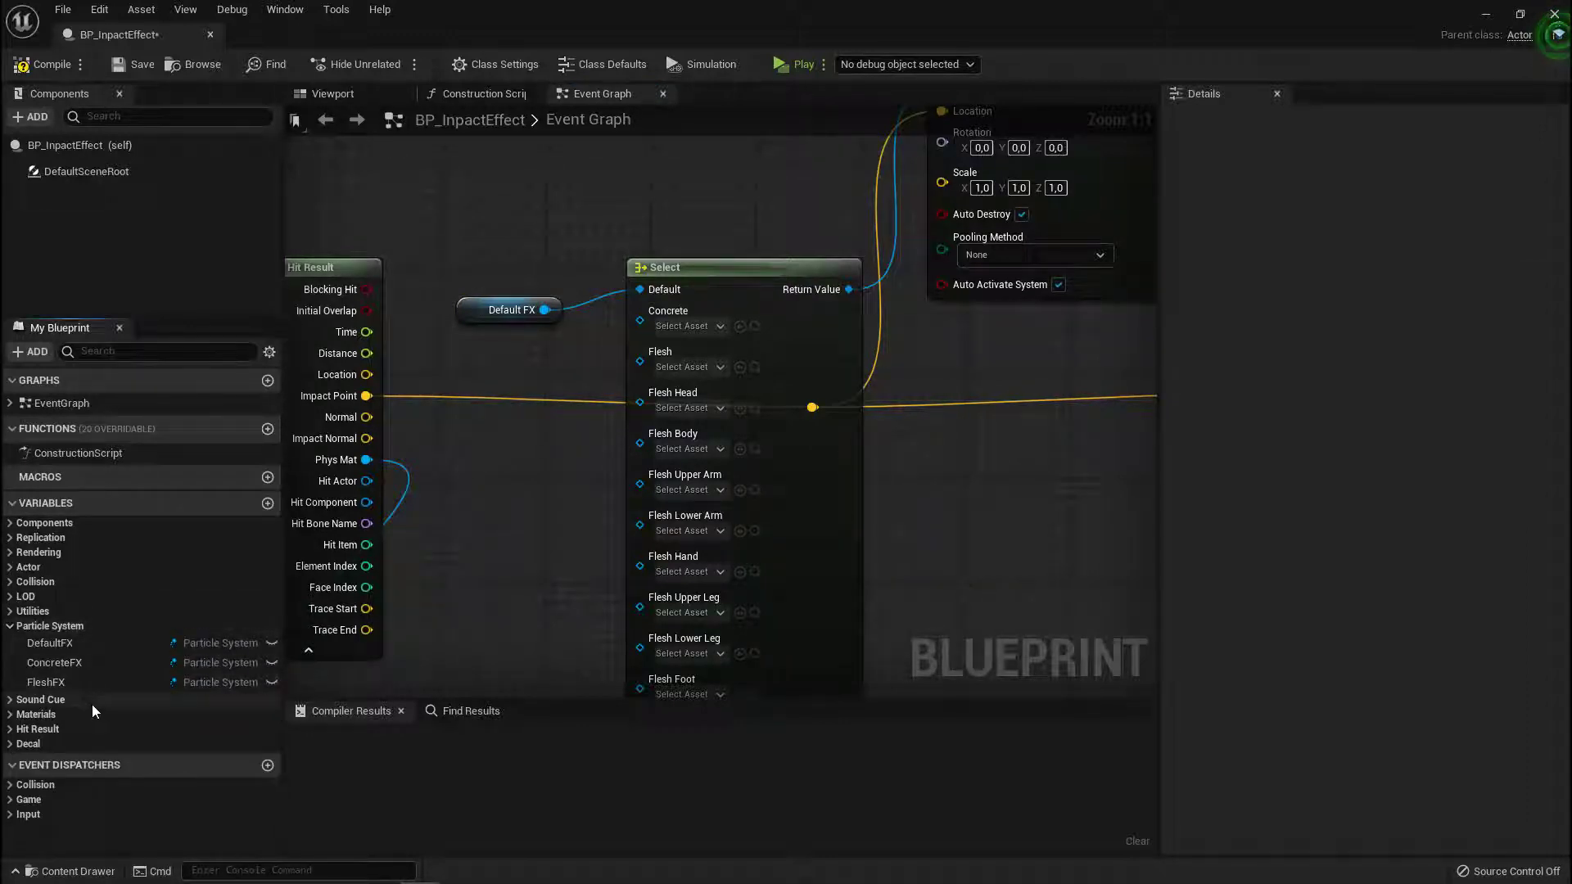
left_click_drag(65, 664, 643, 324)
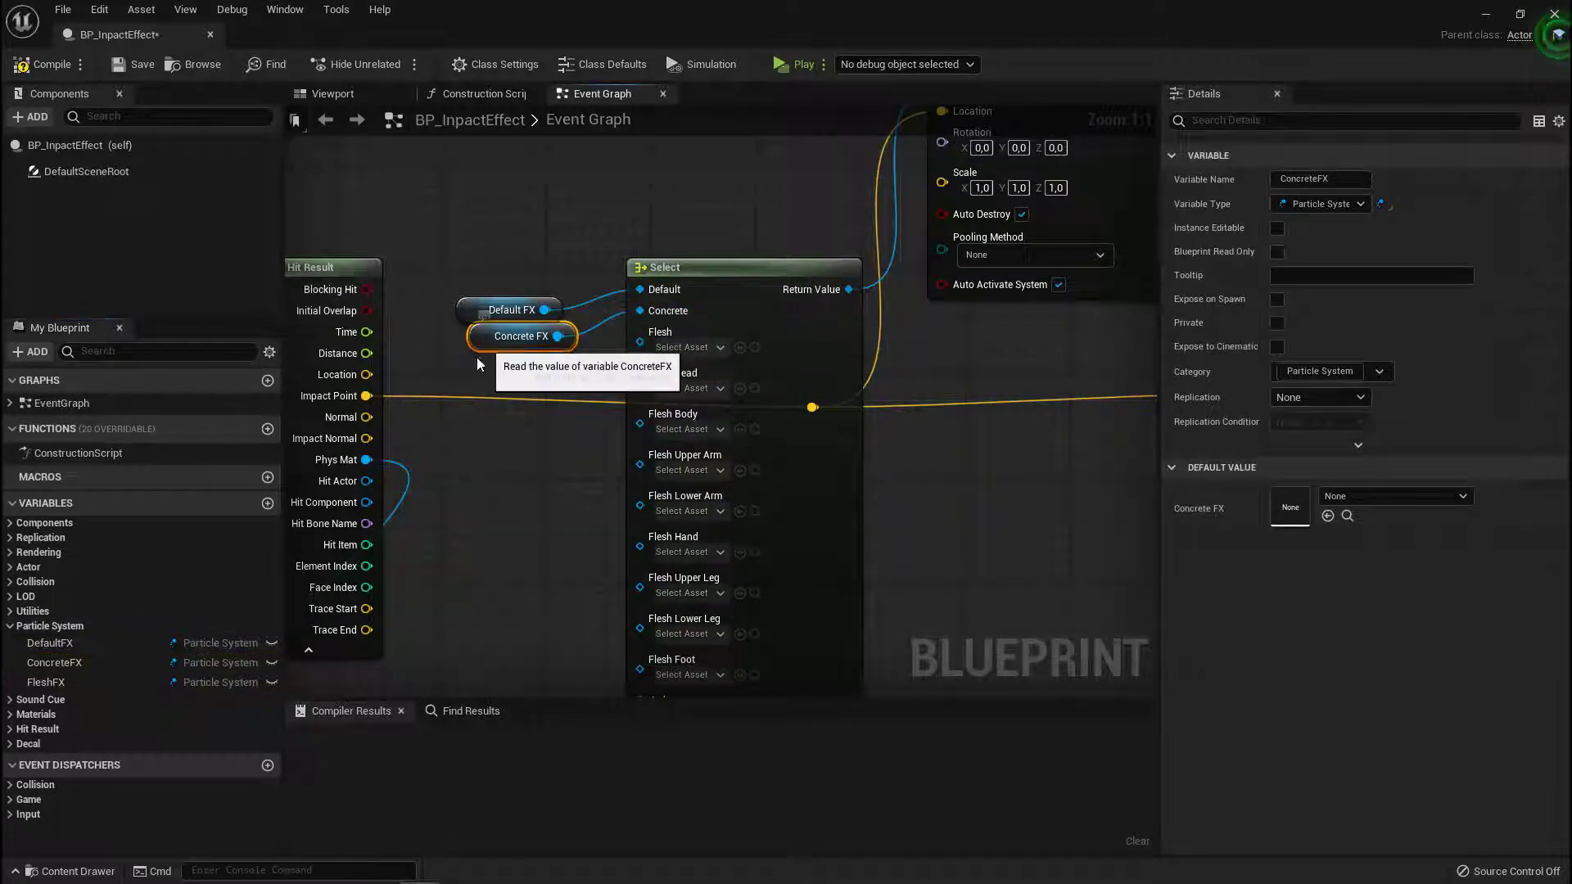
left_click_drag(482, 347, 469, 359)
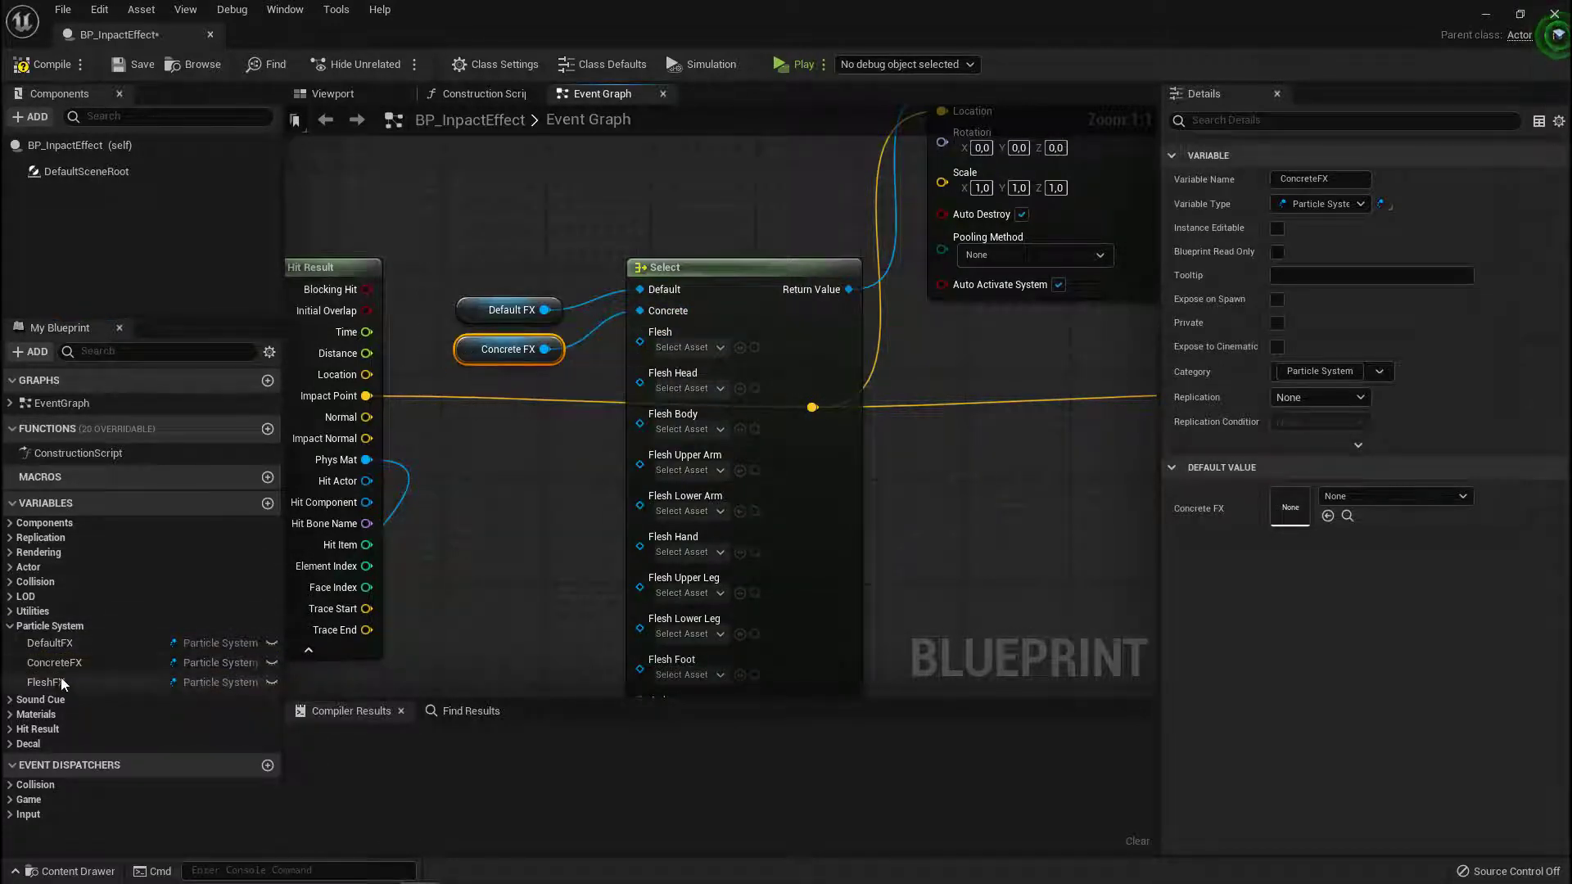
- Wire FleshFX into every flesh option, Flesh Head through Flesh Foot
left_click_drag(61, 681, 643, 383)
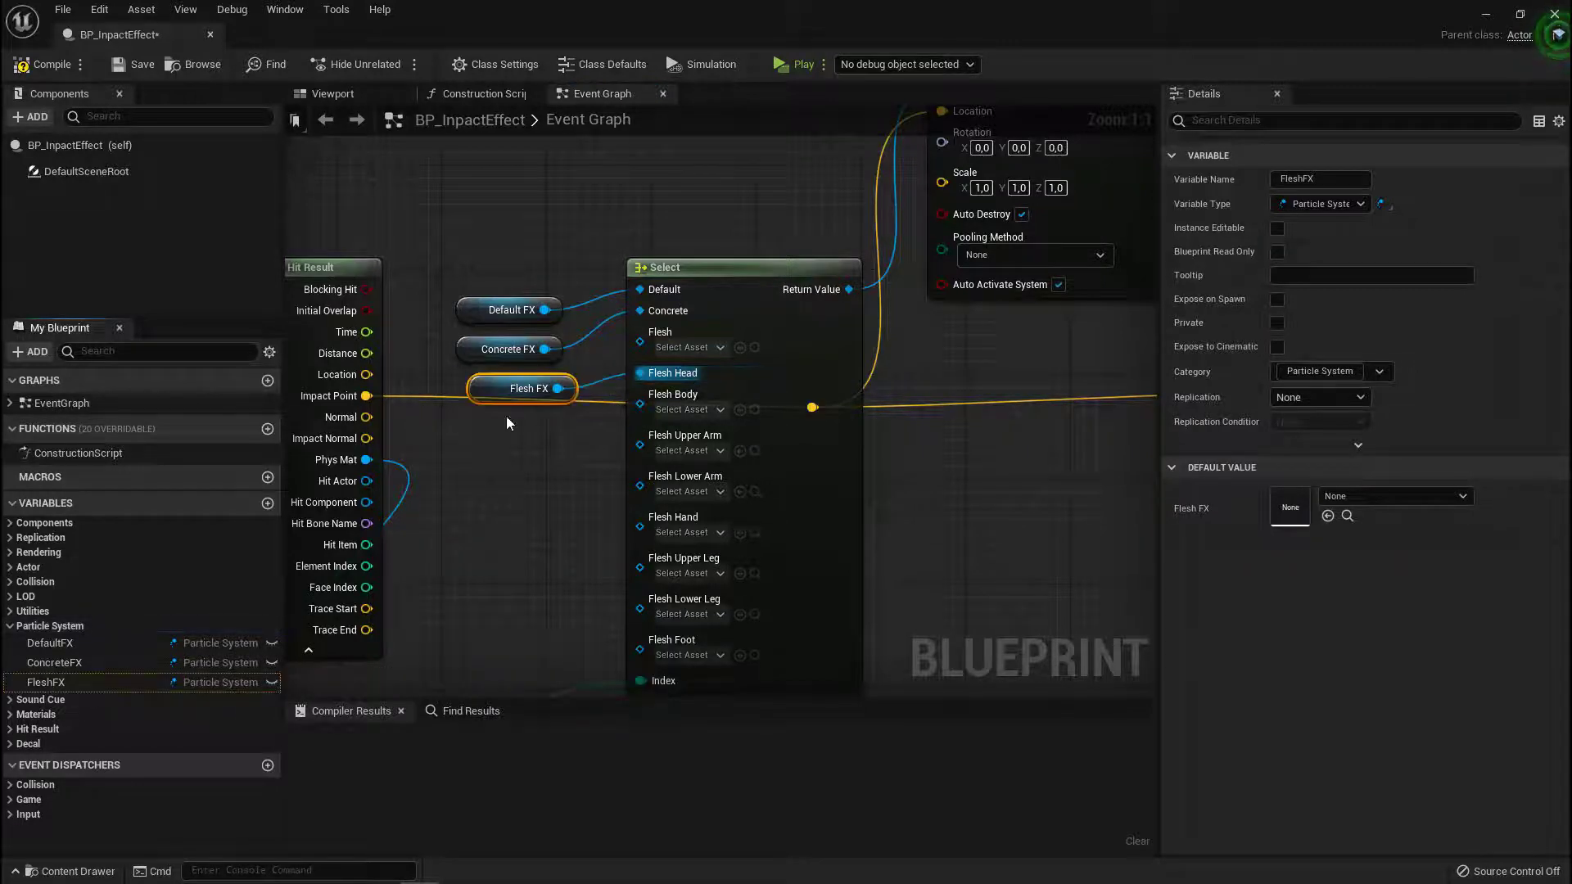
mouse_move(477, 398)
left_mouse_down()
mouse_move(449, 419)
mouse_move(464, 419)
left_mouse_up()
mouse_move(641, 402)
left_mouse_down()
mouse_move(525, 427)
mouse_move(640, 415)
left_mouse_up()
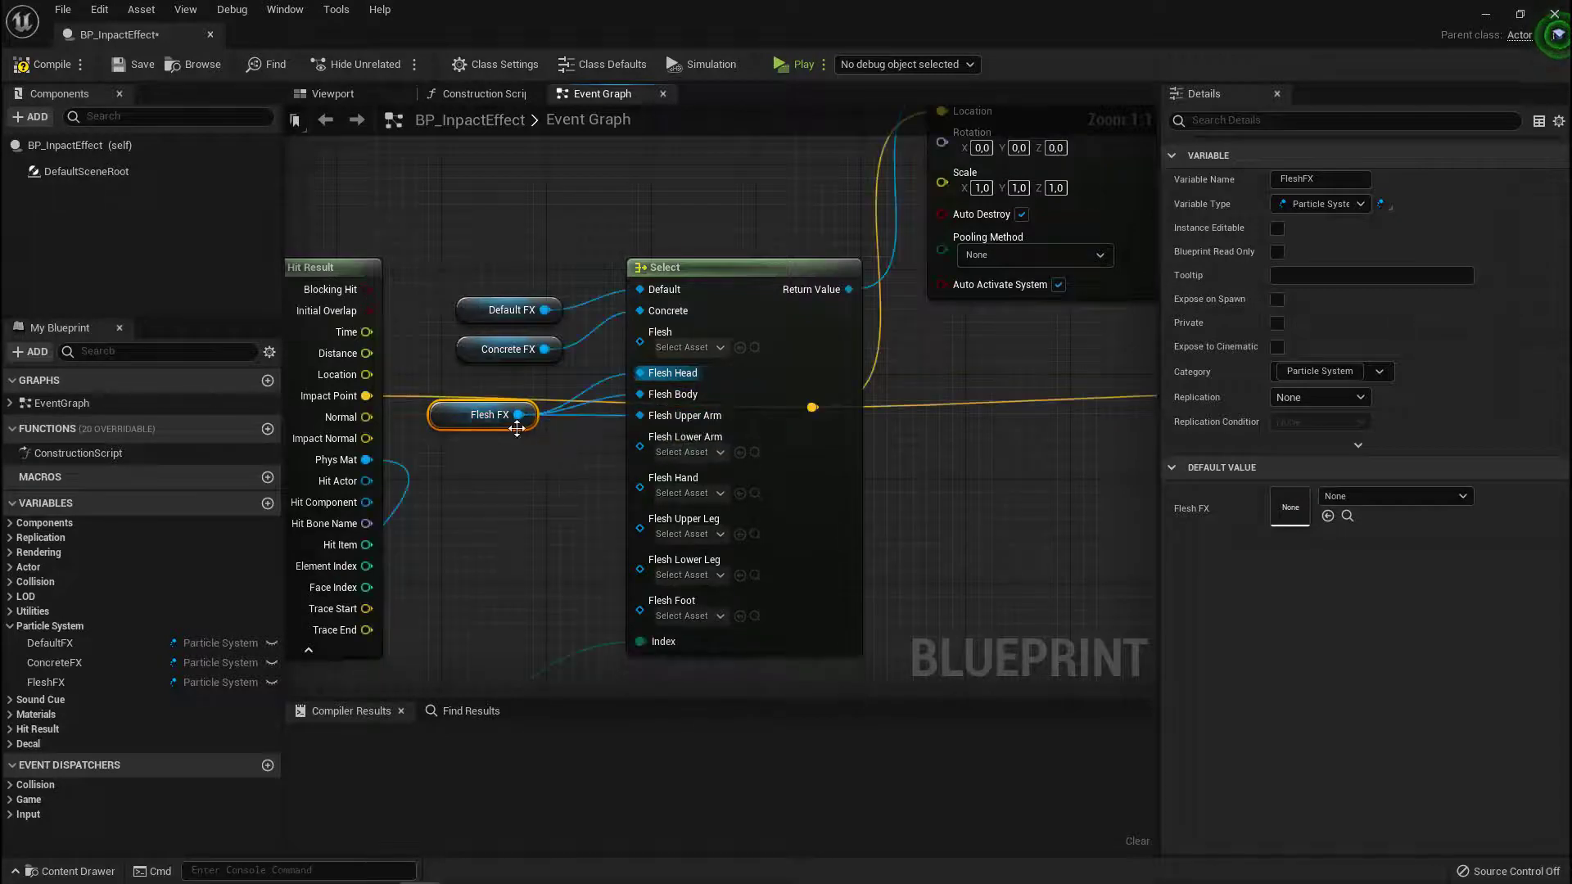
left_click_drag(519, 415, 643, 452)
left_click_drag(519, 415, 680, 480)
left_click_drag(519, 415, 686, 485)
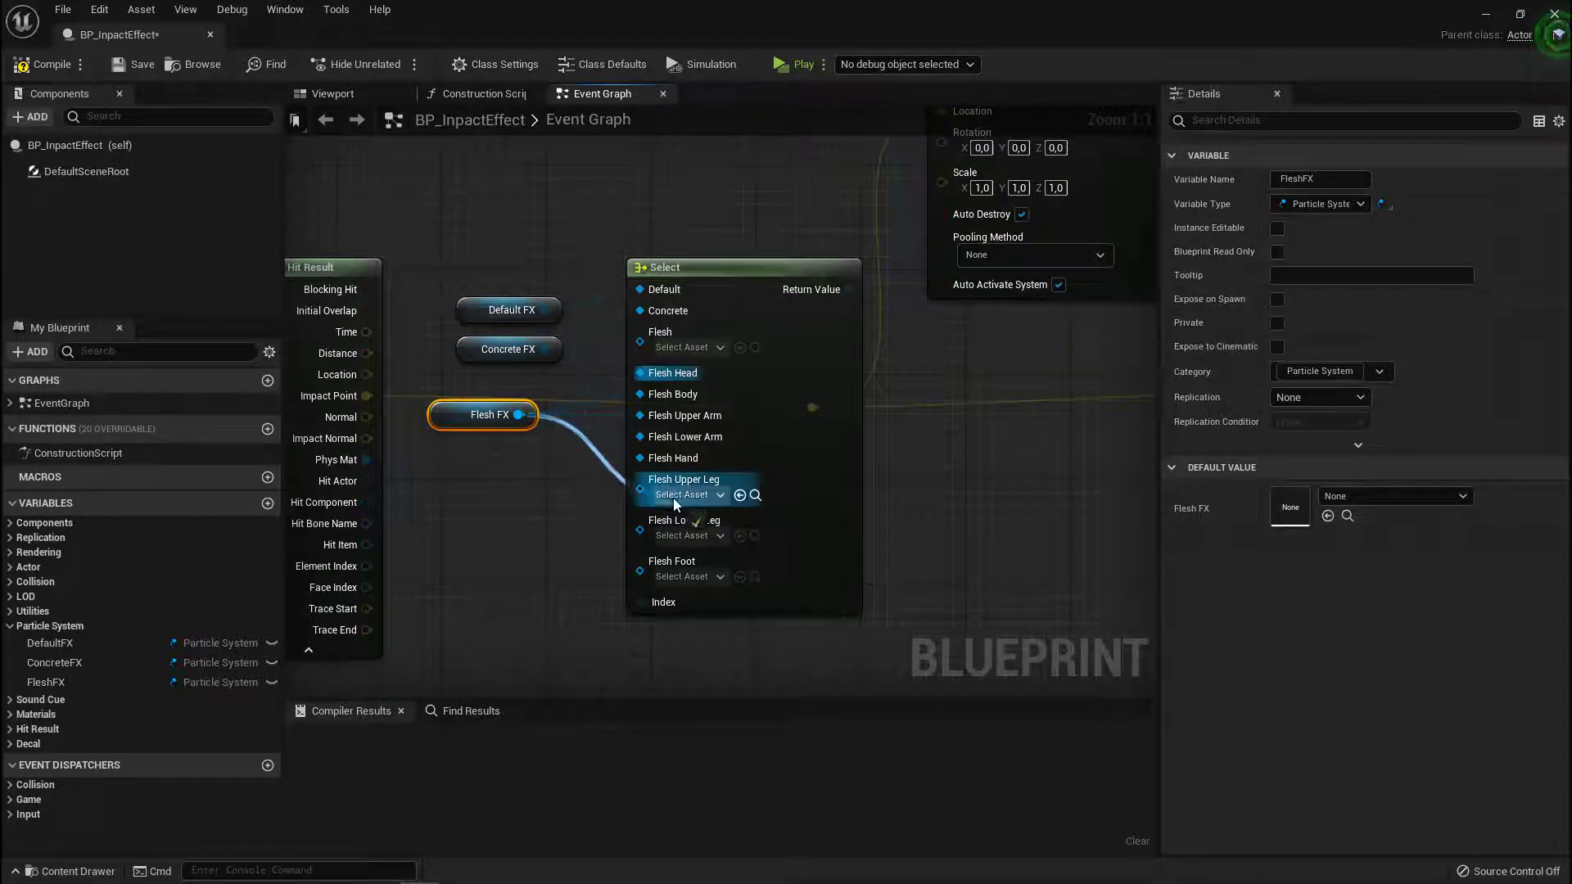
left_click_drag(519, 416, 679, 502)
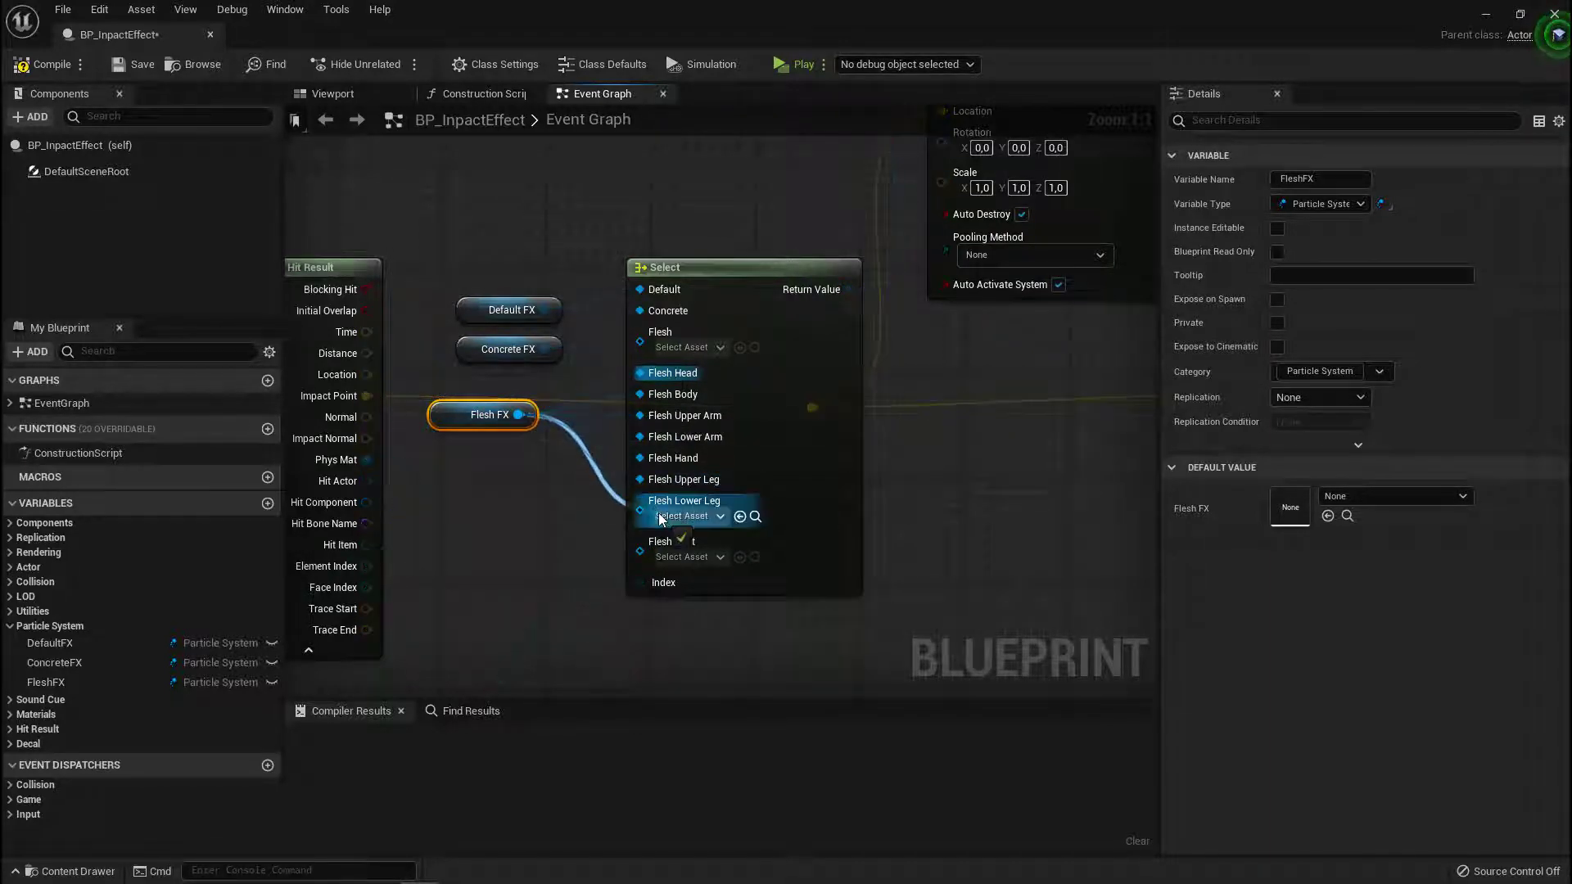
left_click_drag(519, 415, 671, 522)
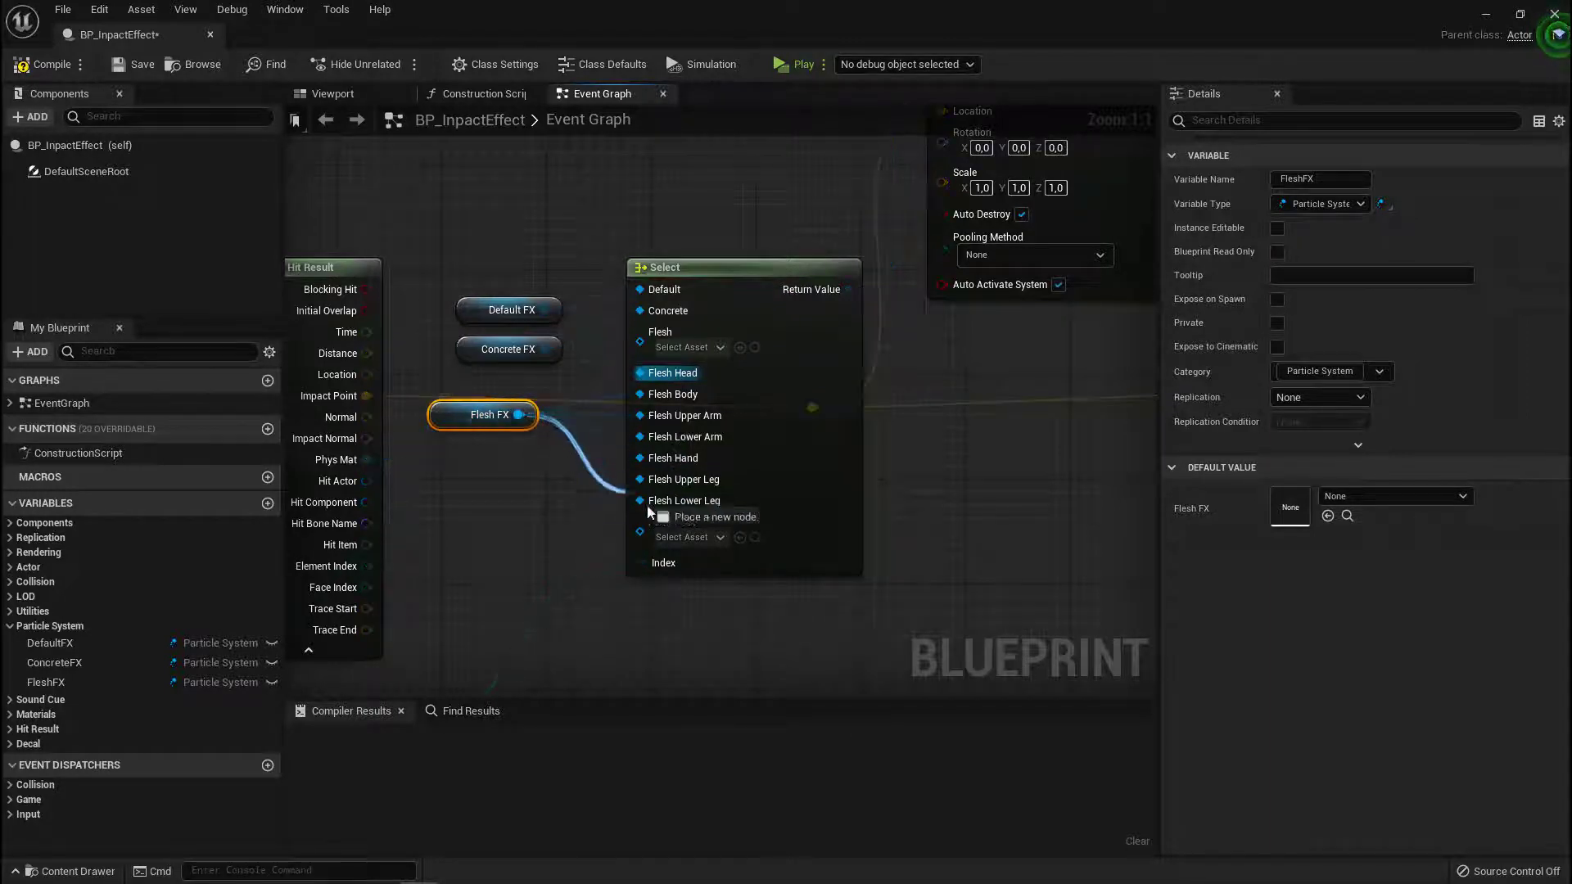
scroll(754, 385, "down", 2)
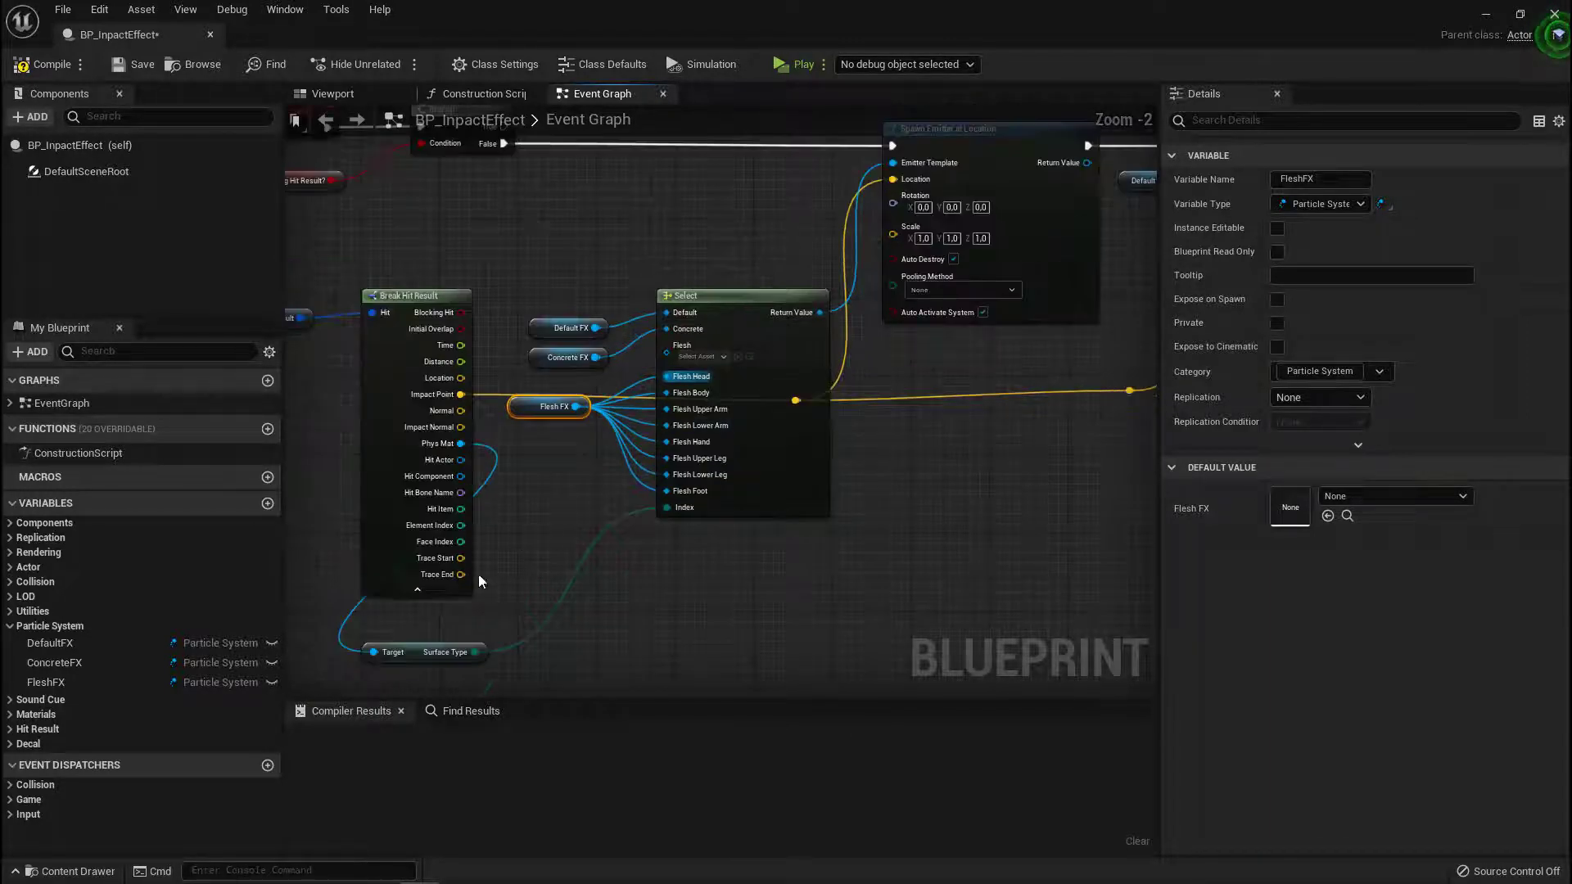
- Move Surface Type beside Break Hit Result, then compile and save BP_InpactEffect
left_click_drag(441, 655, 540, 518)
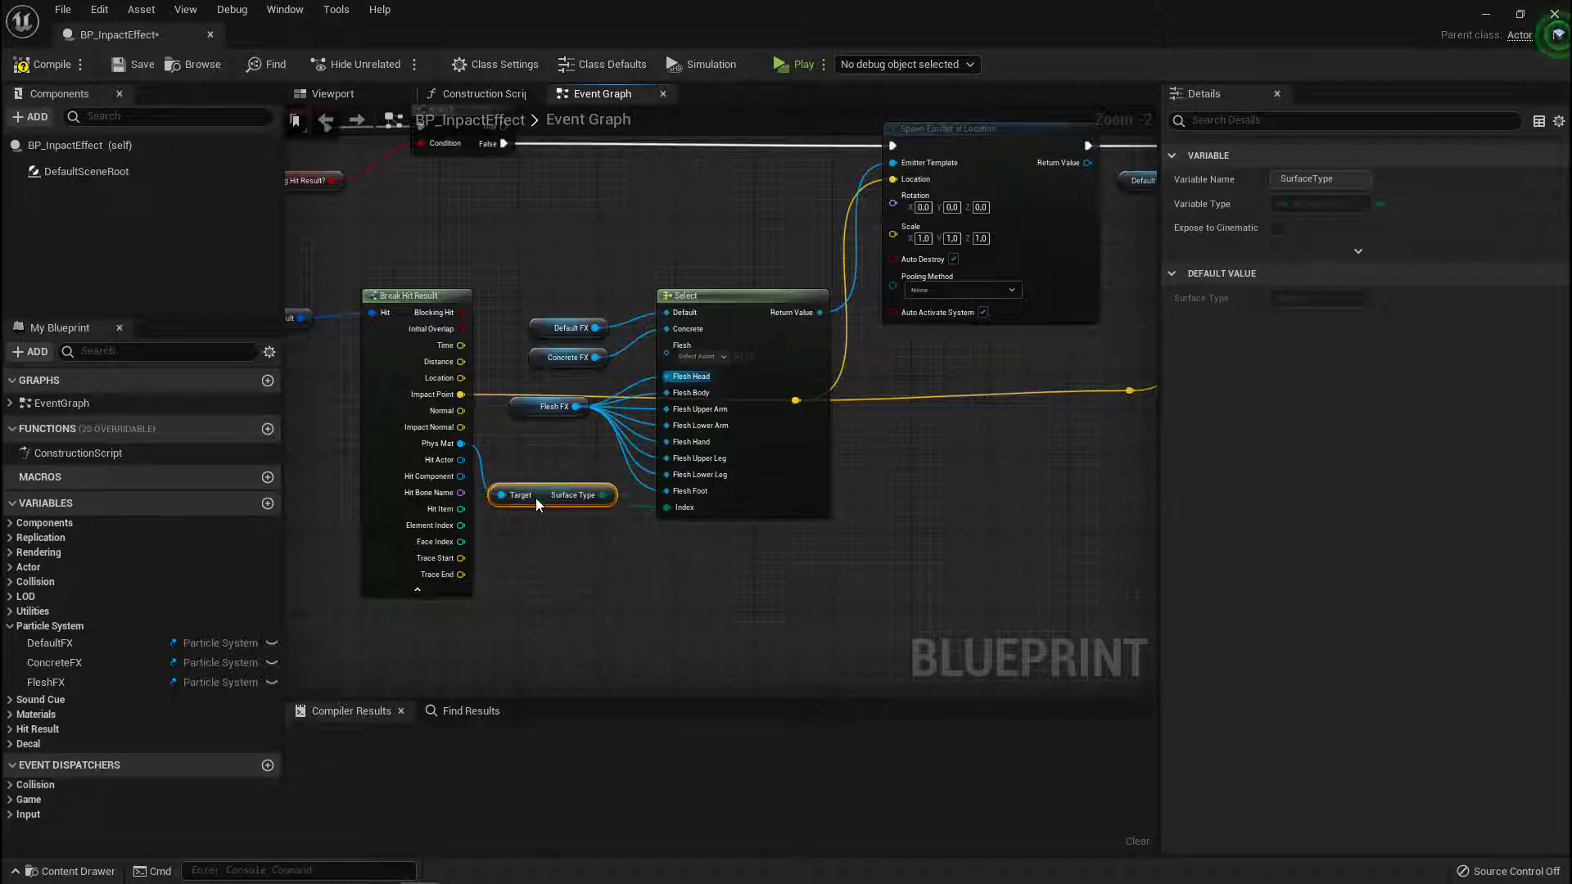
scroll(704, 585, "down", 2)
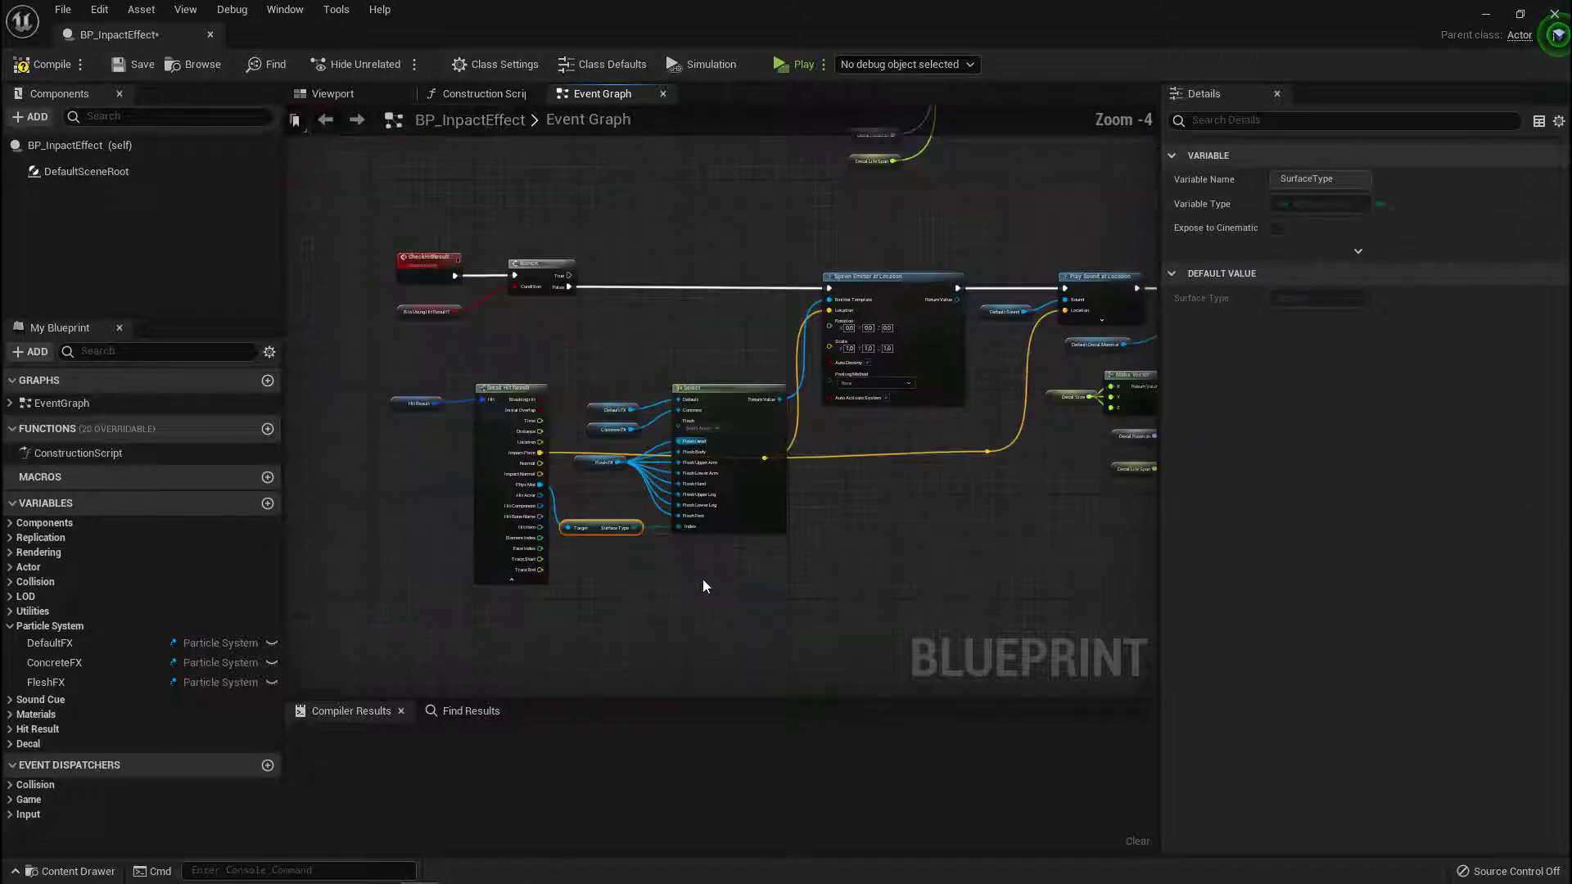
mouse_move(831, 520)
right_mouse_down()
mouse_move(758, 507)
mouse_move(773, 515)
right_mouse_up()
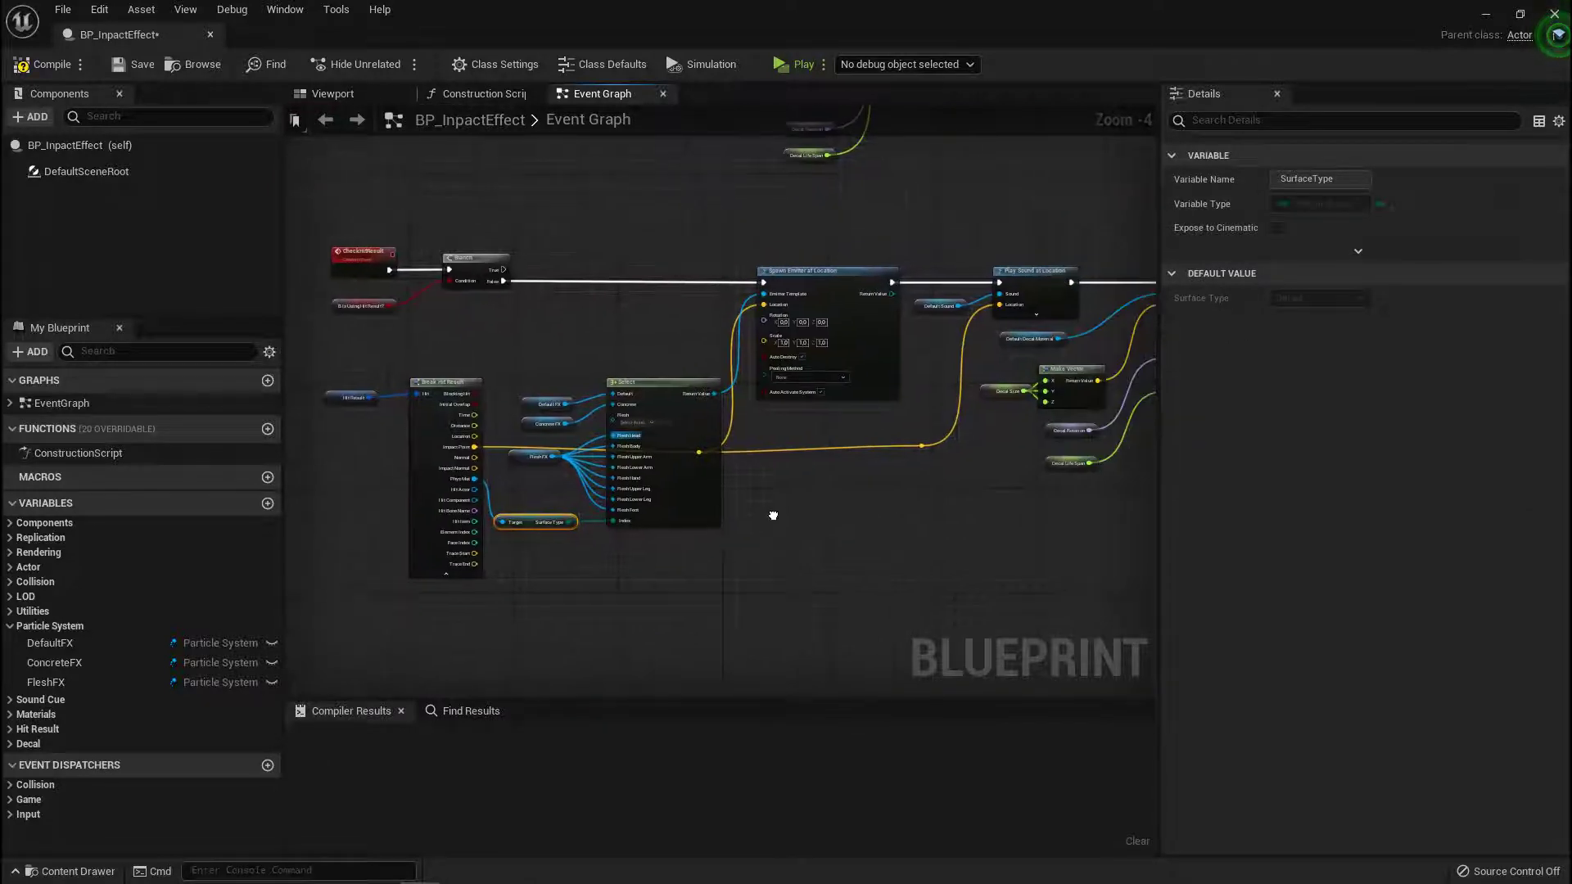
left_click(31, 68)
left_click(121, 62)
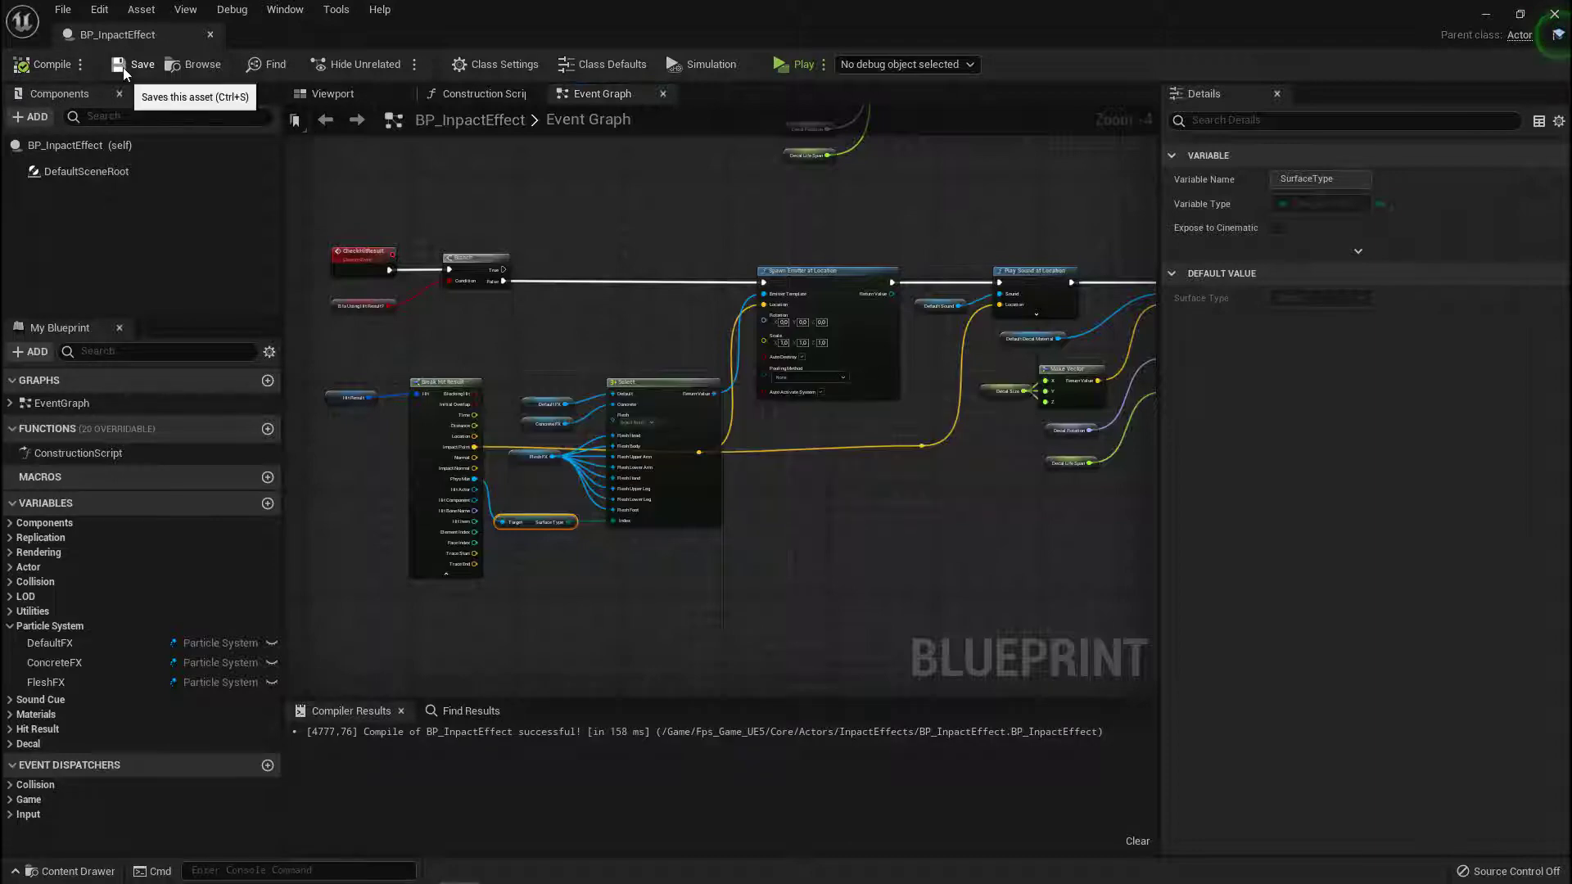
- Pan the graph over to the sound and decal spawning nodes
right_click_drag(622, 425, 435, 536)
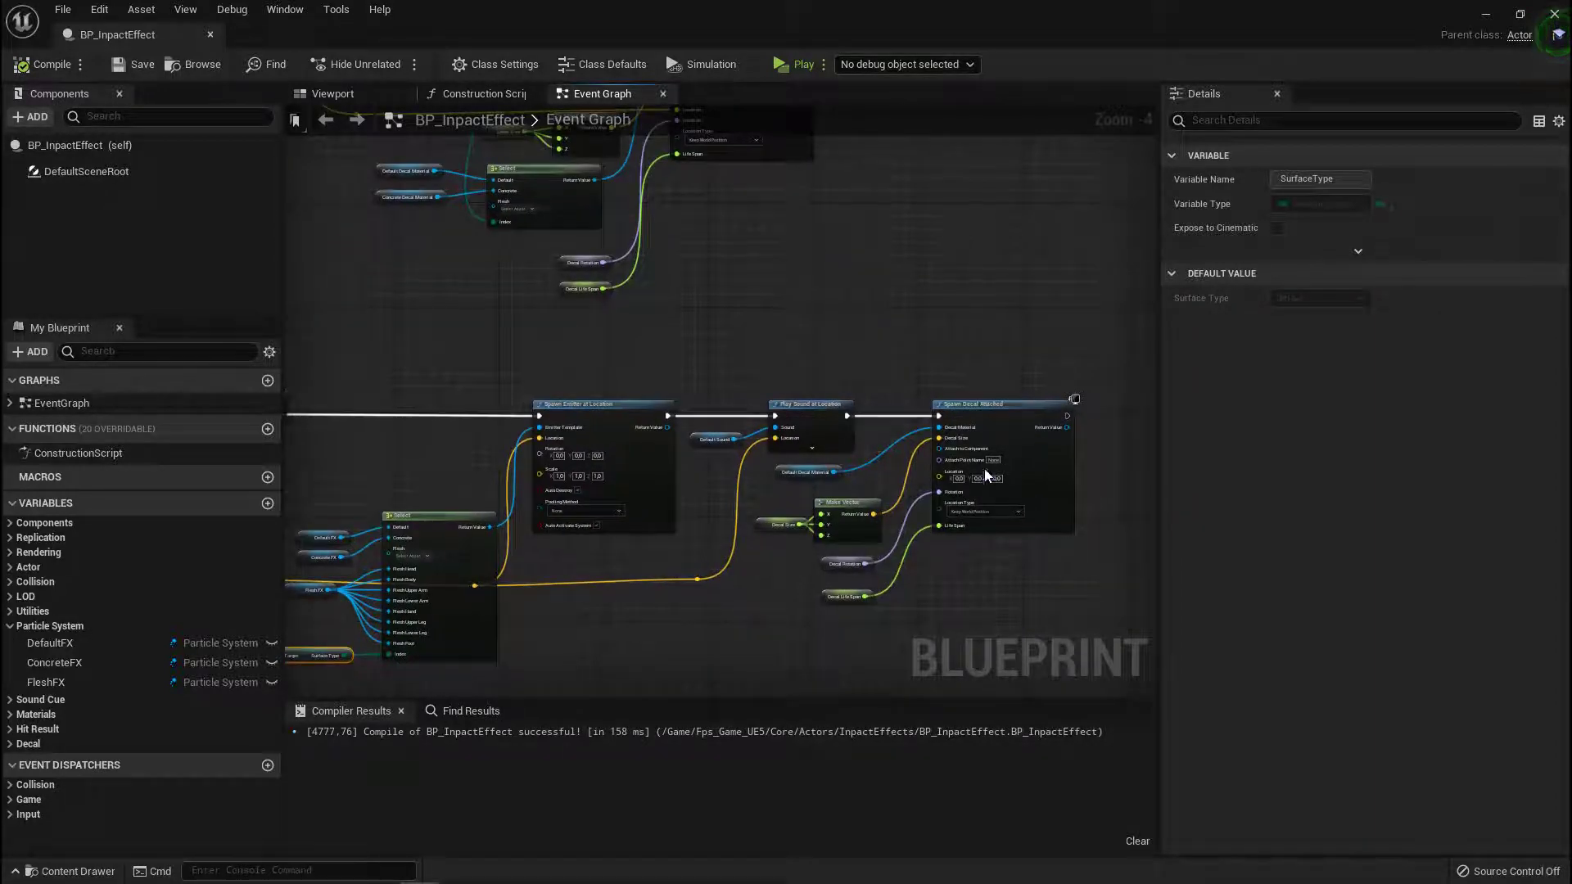
scroll(982, 467, "up", 4)
left_click_drag(542, 241, 671, 438)
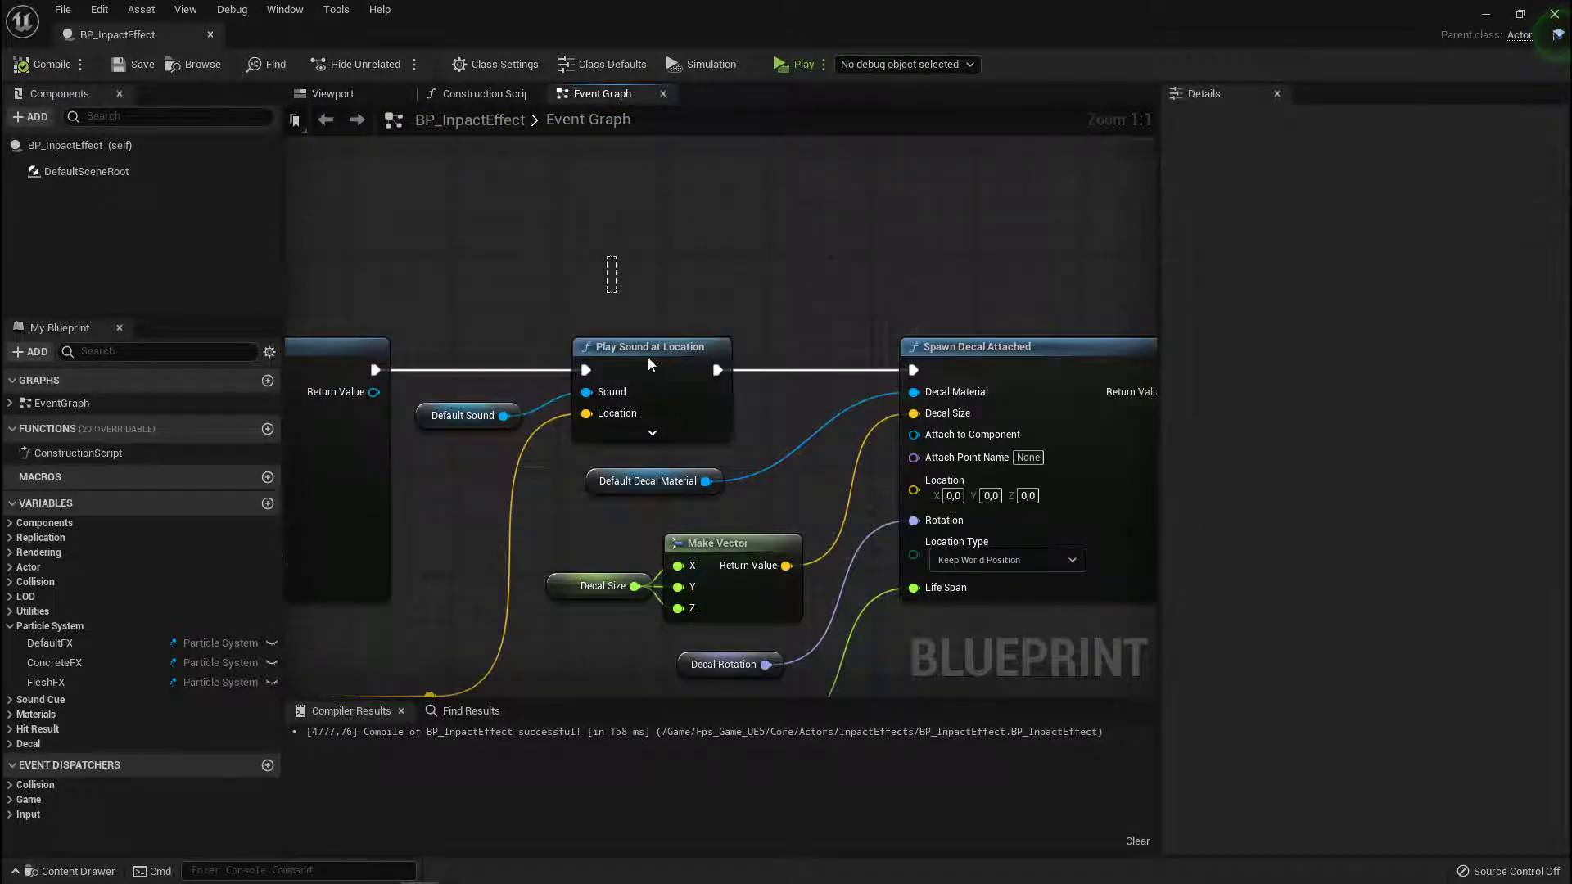
mouse_move(681, 555)
right_mouse_down()
mouse_move(796, 335)
mouse_move(946, 467)
right_mouse_up()
scroll(796, 335, "down", 3)
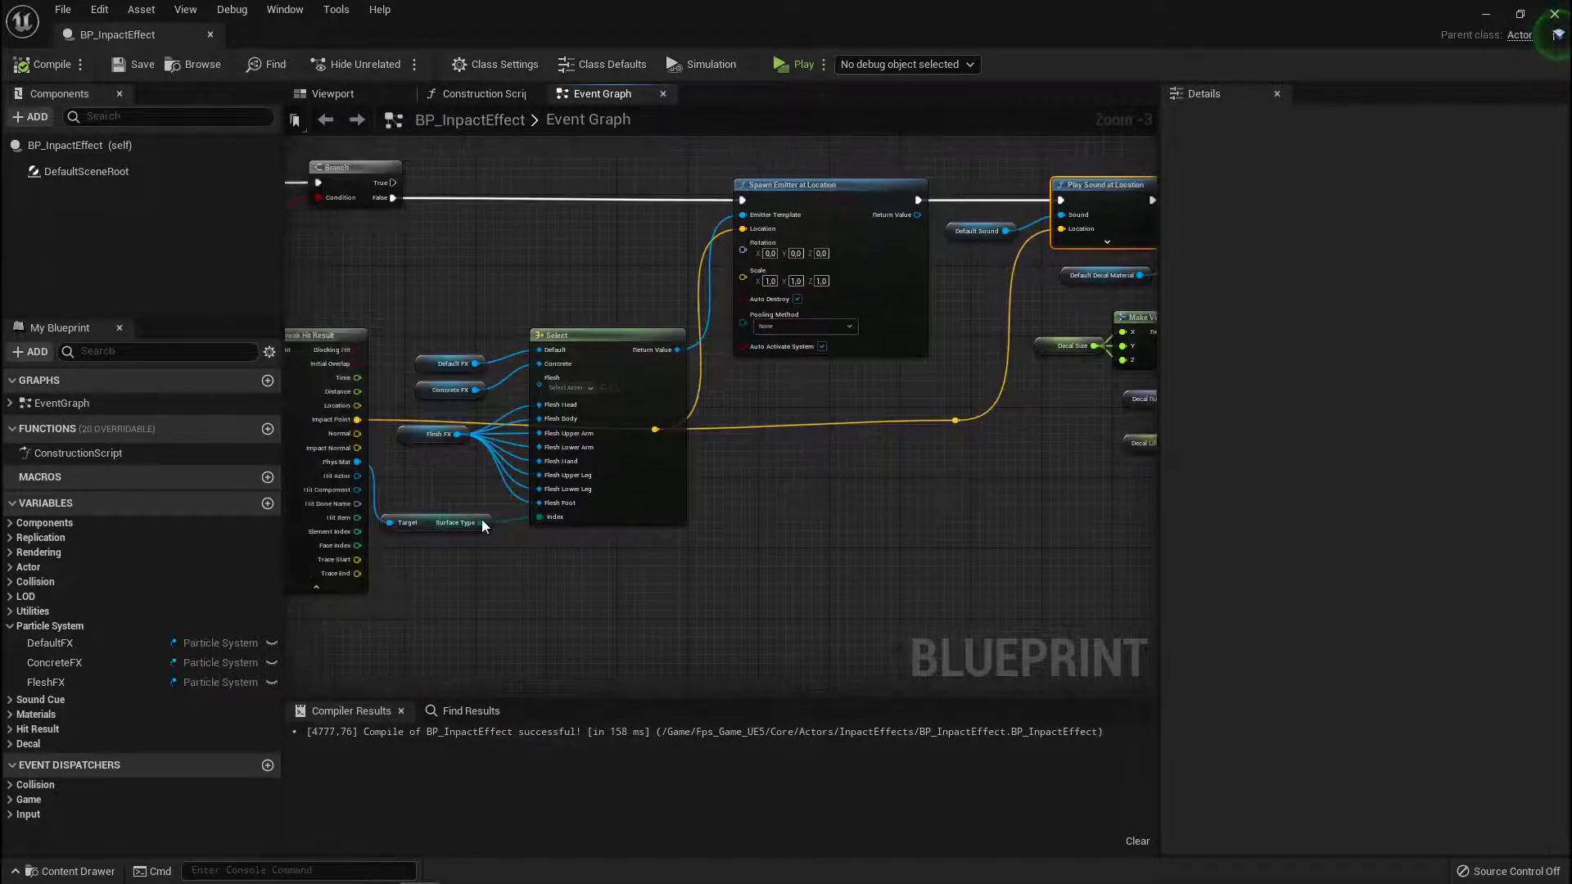
- Add a second Select node from Surface Type and wire its output to the sound input
left_click_drag(479, 522, 891, 515)
type("se")
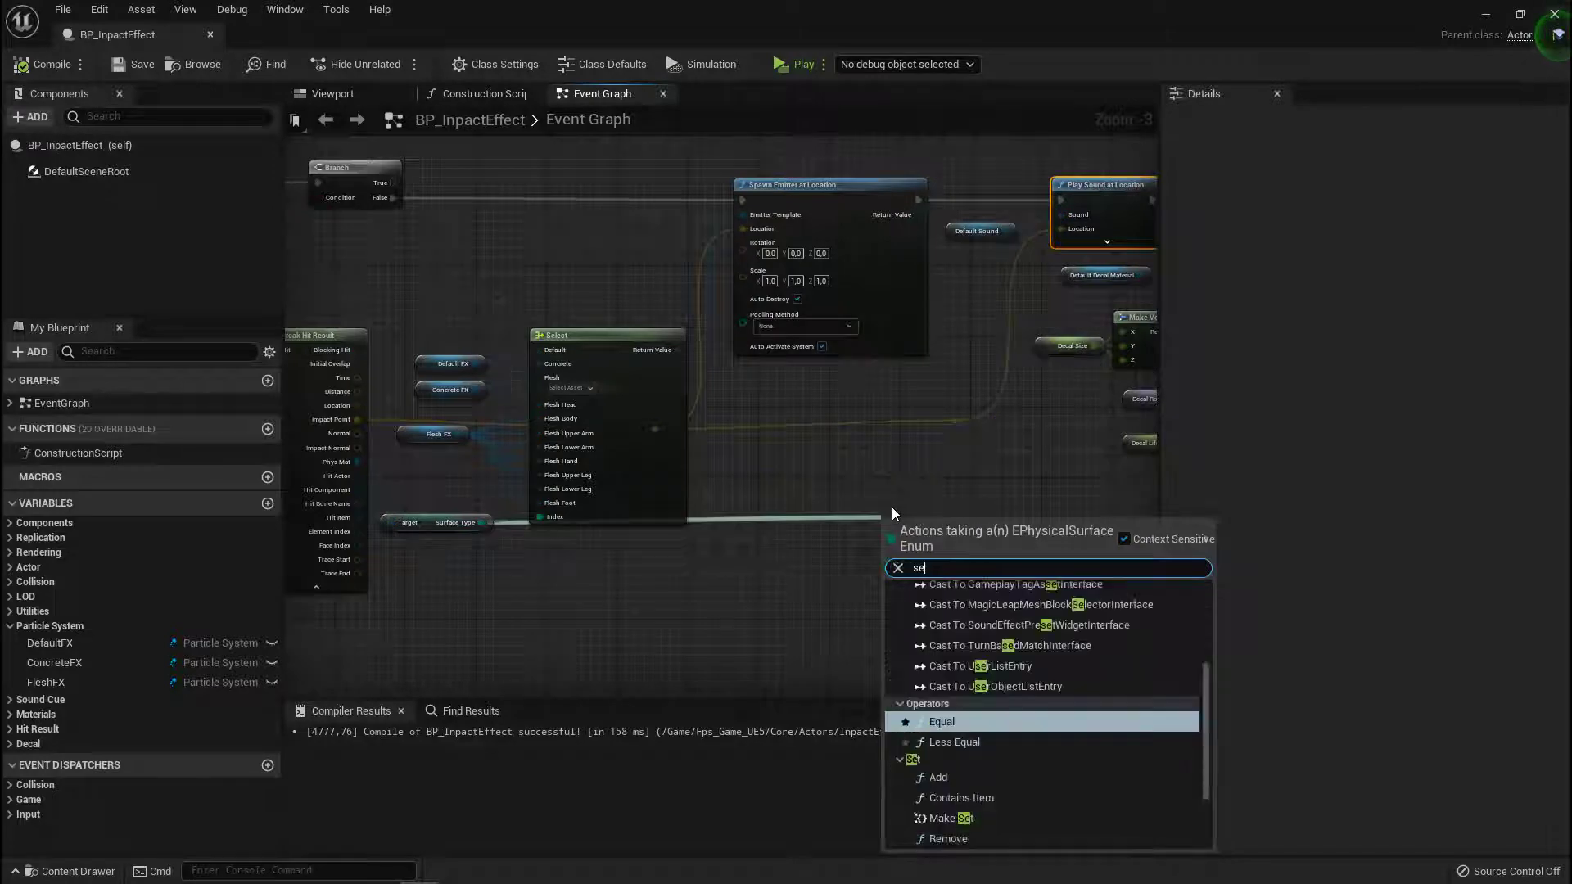
type("lect")
key("Return")
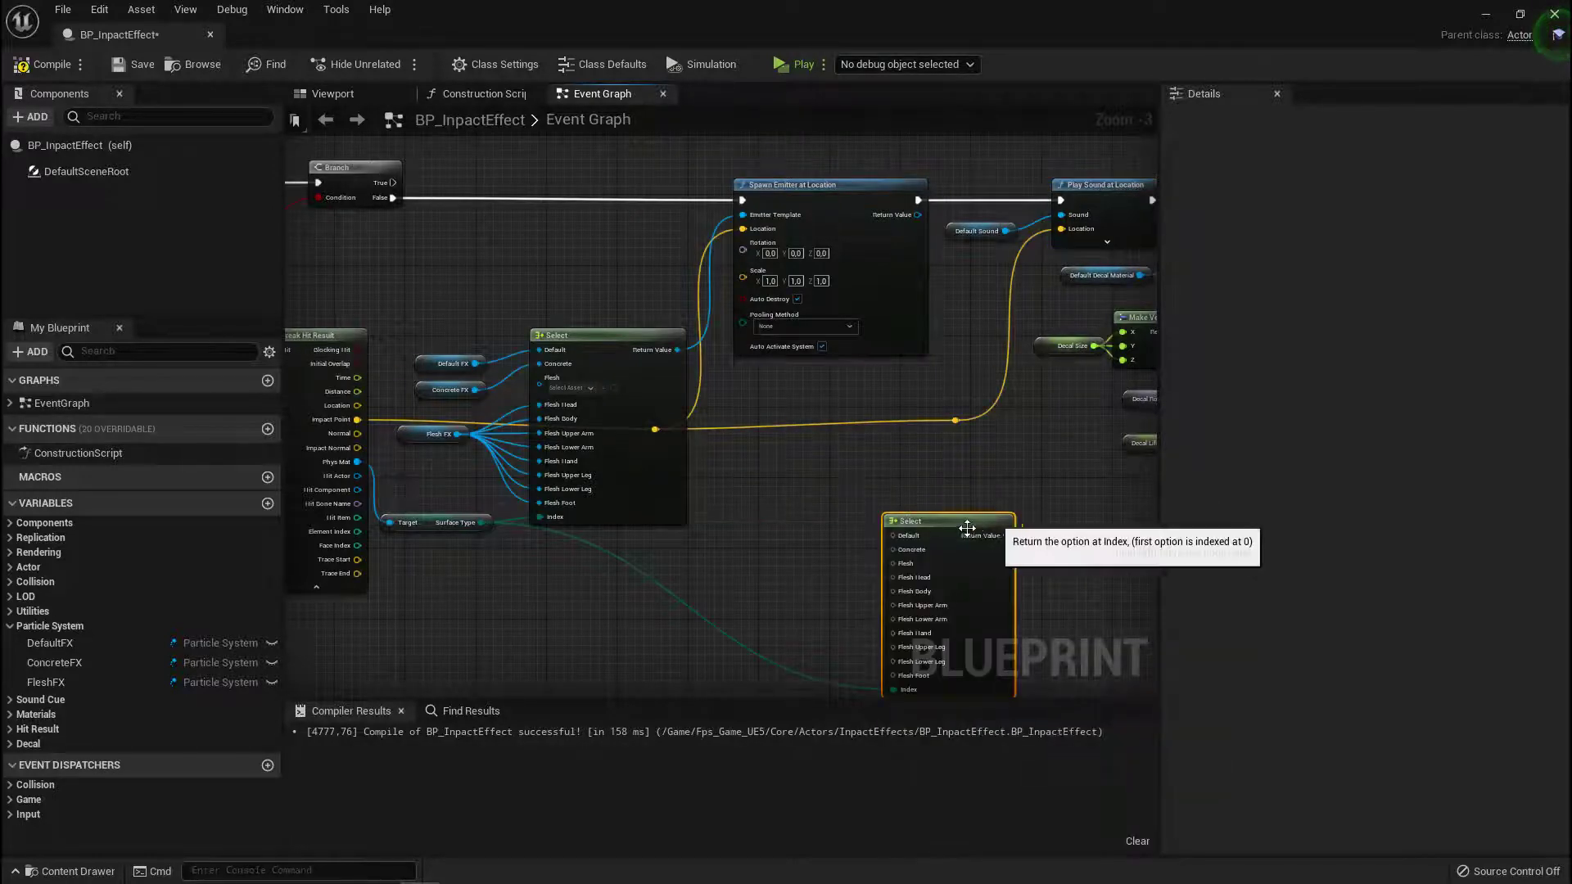
scroll(967, 528, "up", 2)
right_click_drag(1107, 421, 746, 516)
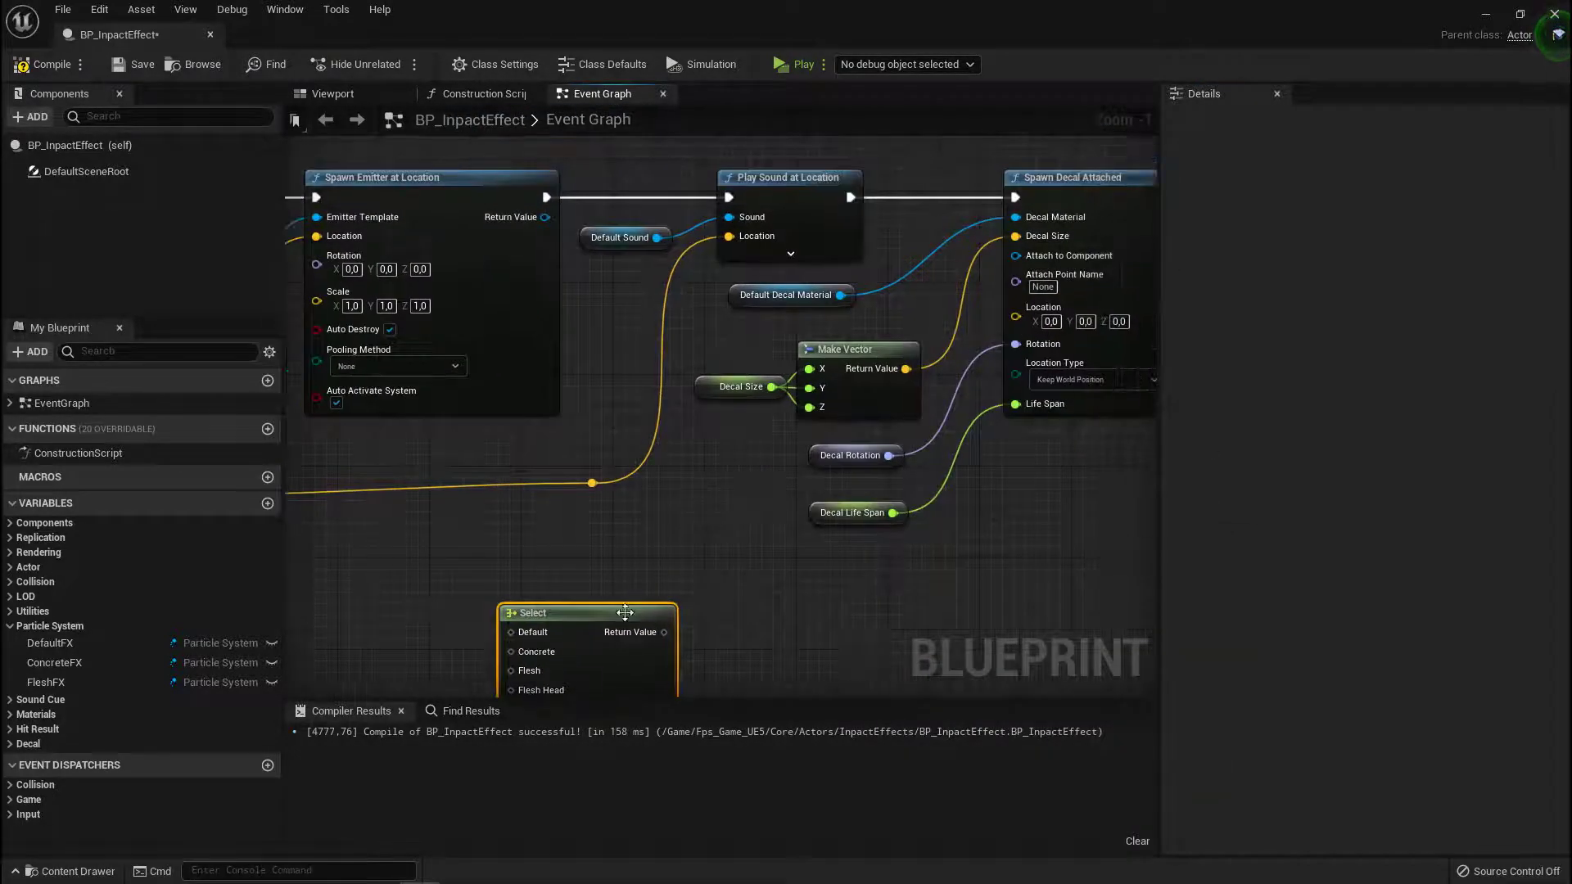
mouse_move(664, 632)
left_mouse_down()
mouse_move(714, 280)
mouse_move(739, 219)
left_mouse_up()
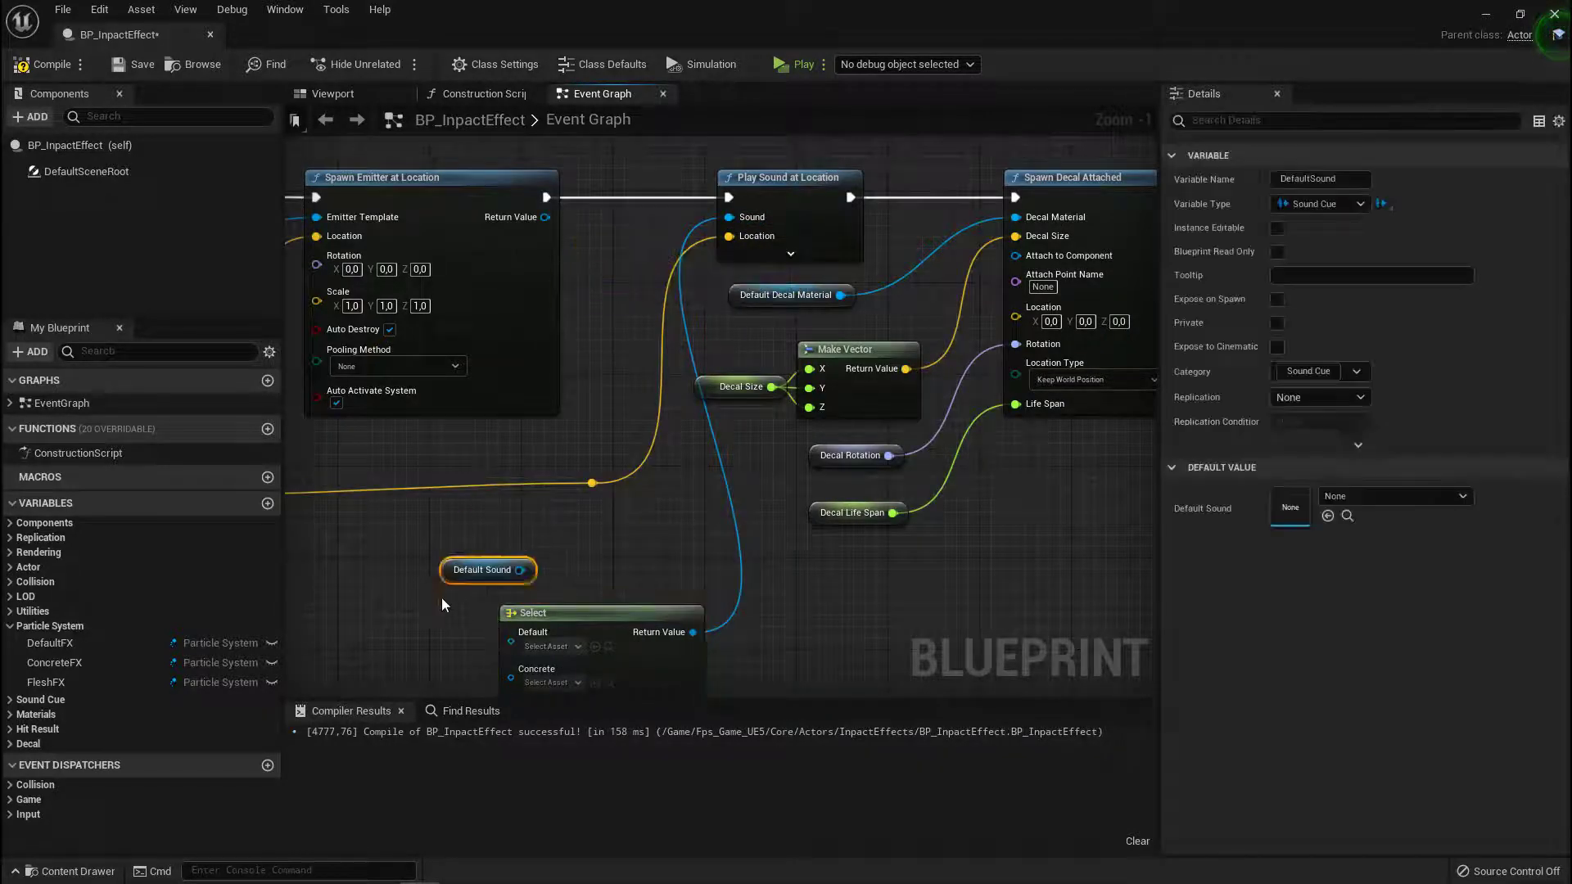
- Place Default Sound beside the new Select node and reveal the sound cue variables
left_click_drag(607, 252, 396, 637)
right_click_drag(590, 579, 671, 374)
scroll(565, 466, "up", 1)
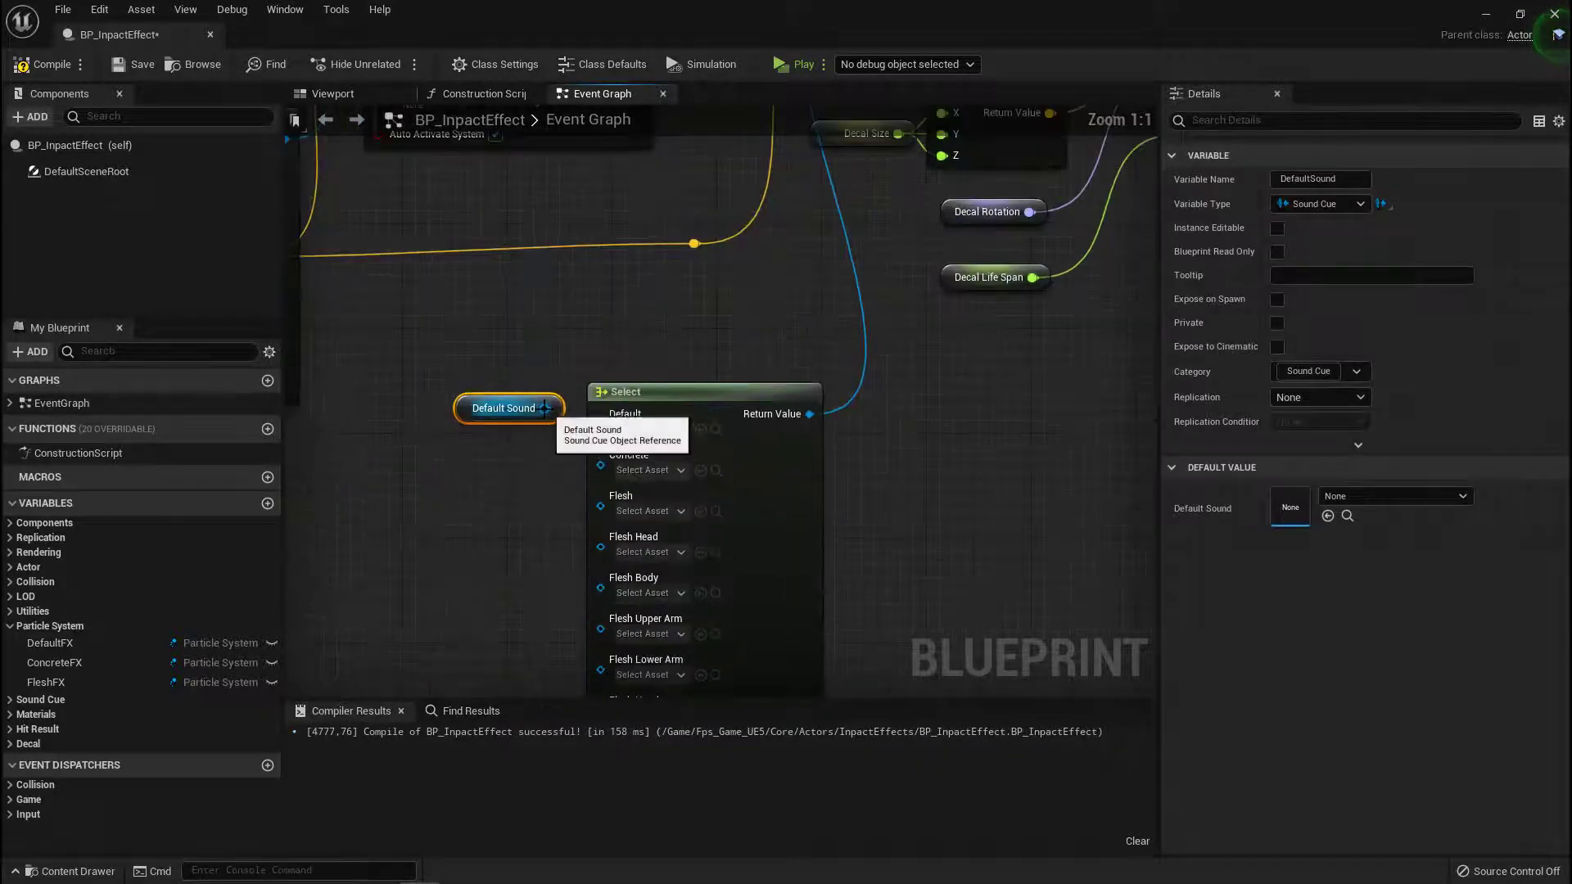
right_click_drag(565, 463, 655, 331)
left_click(655, 330)
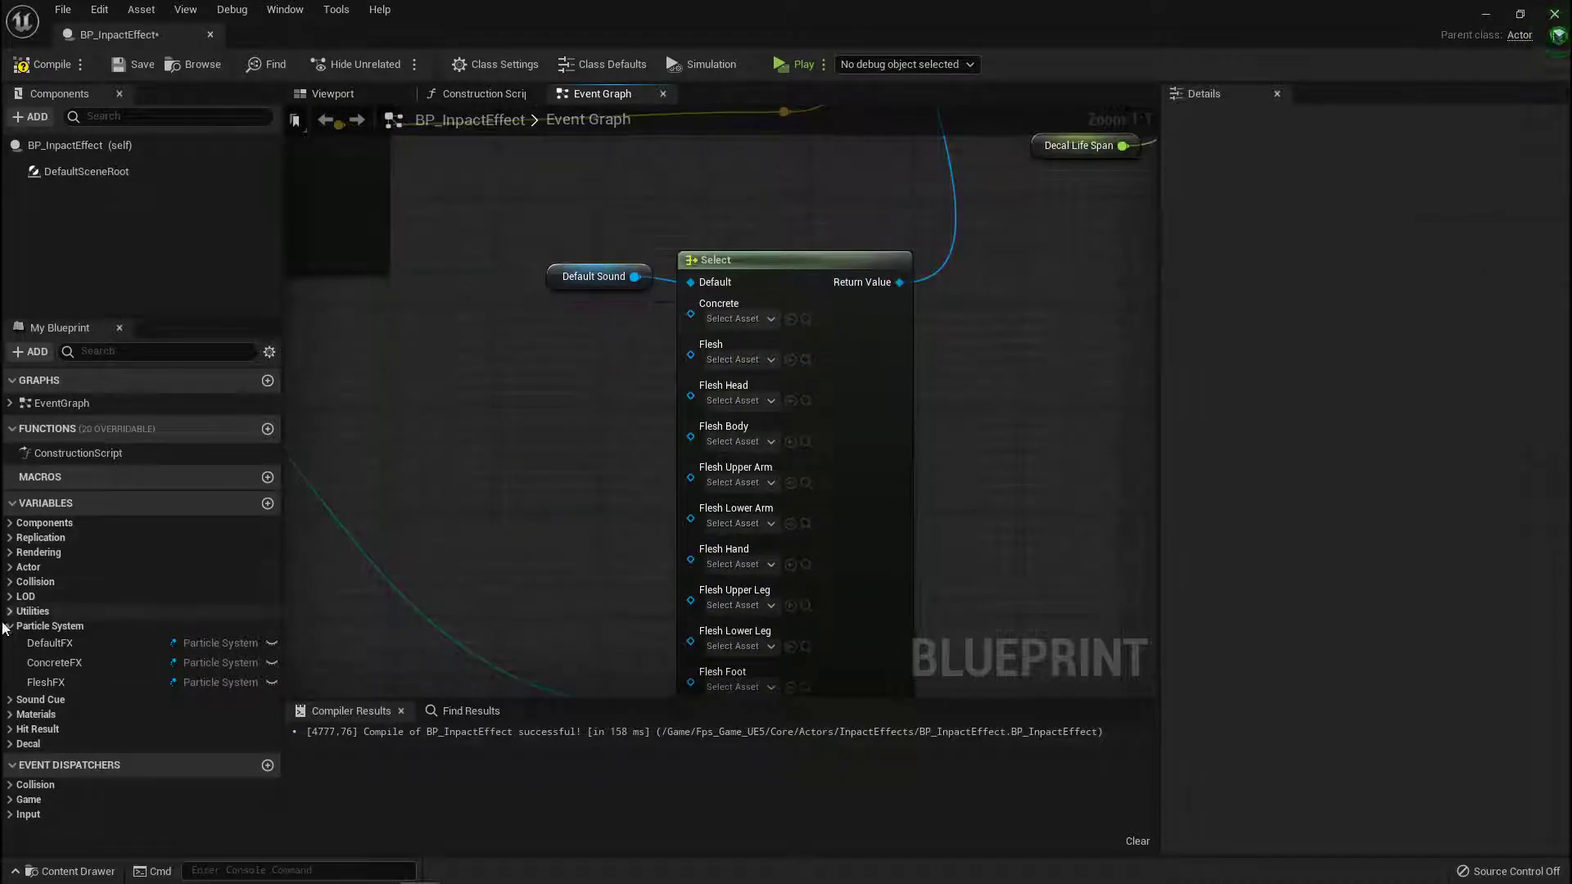
left_click(11, 700)
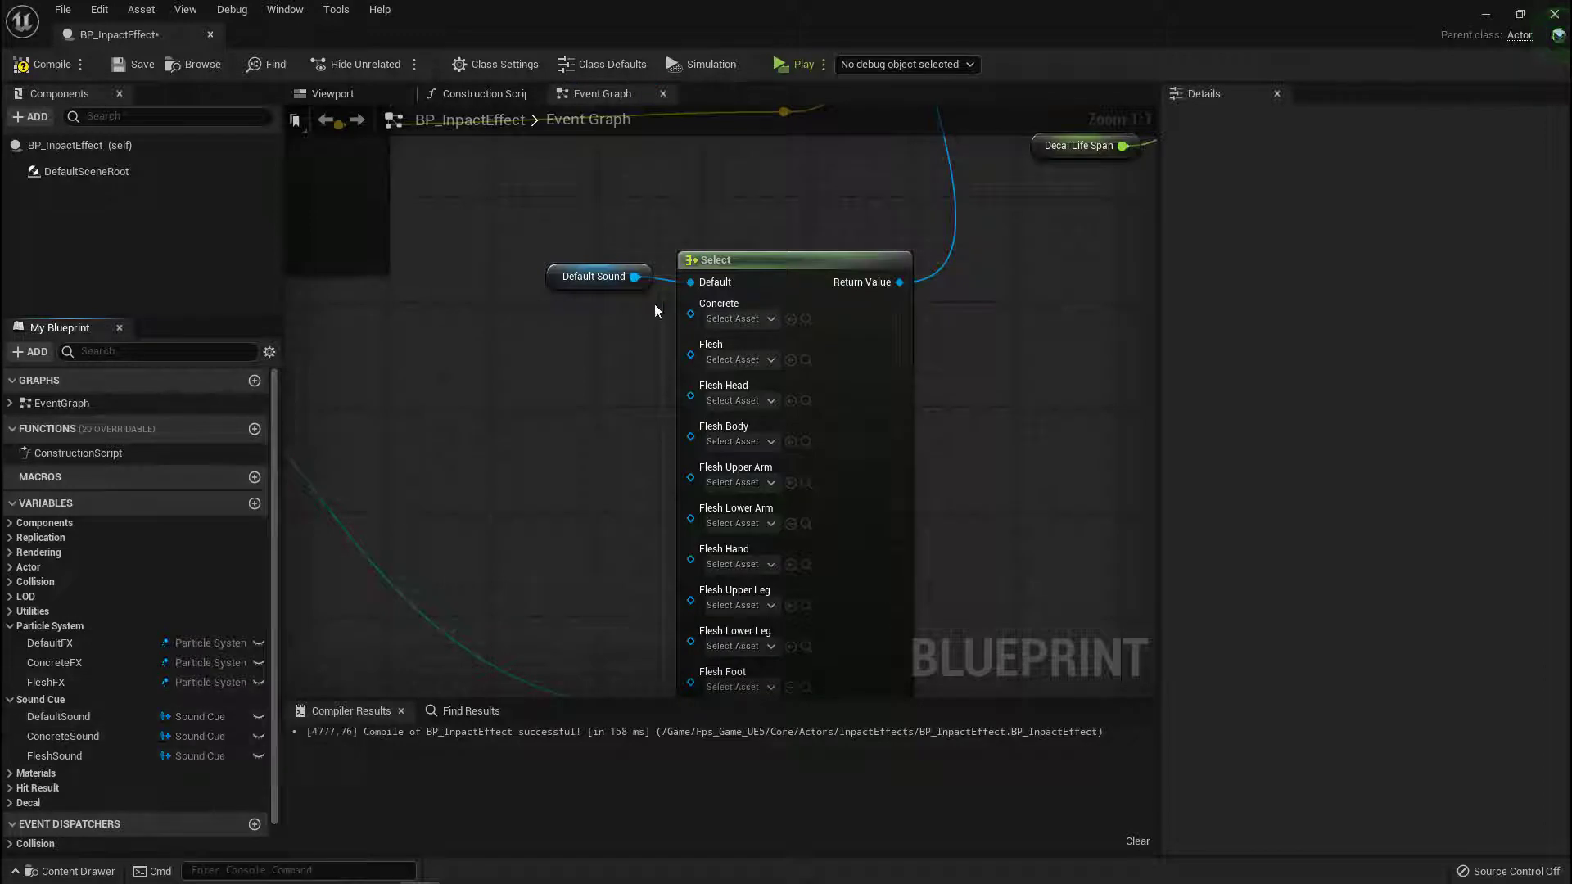
left_click_drag(525, 255, 622, 345)
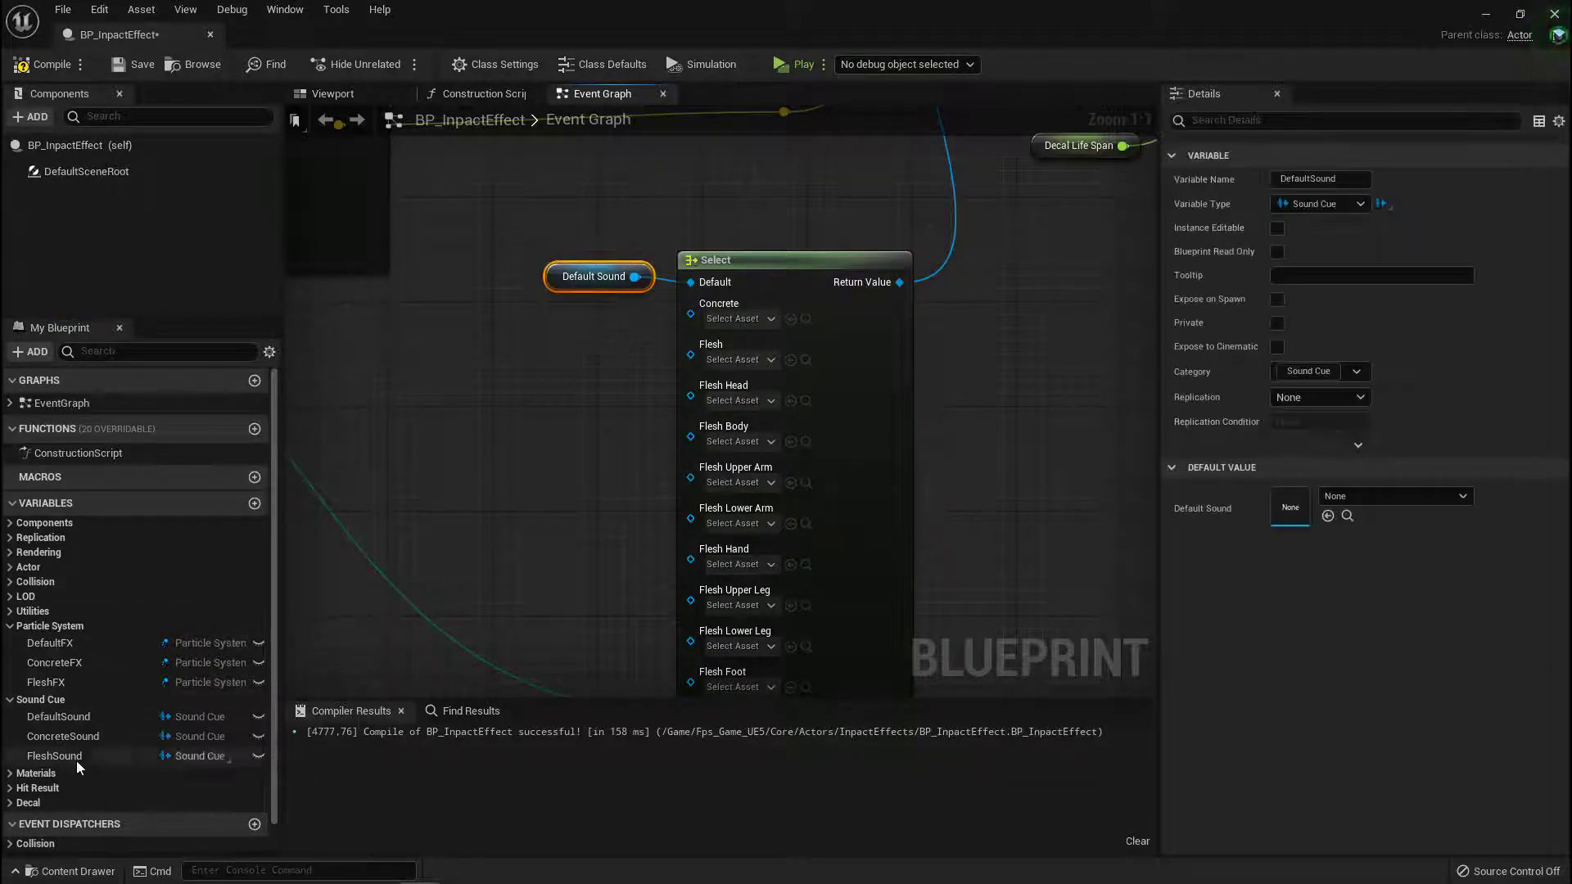
- Connect ConcreteSound to the Concrete option and FleshSound to Flesh Head
left_click_drag(309, 664, 701, 316)
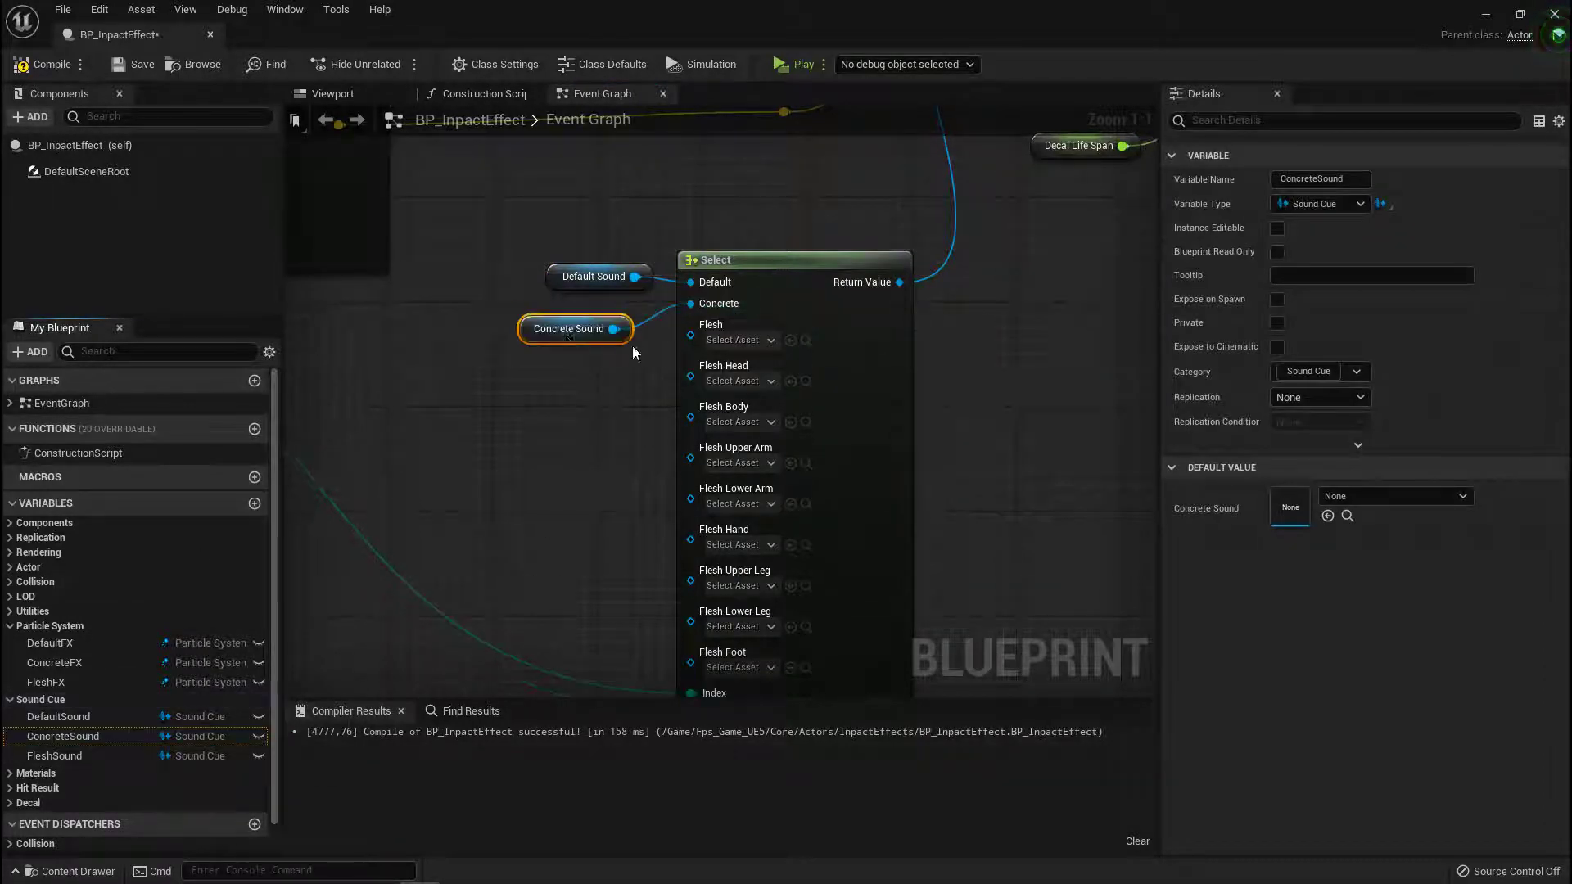
left_click_drag(530, 334, 556, 334)
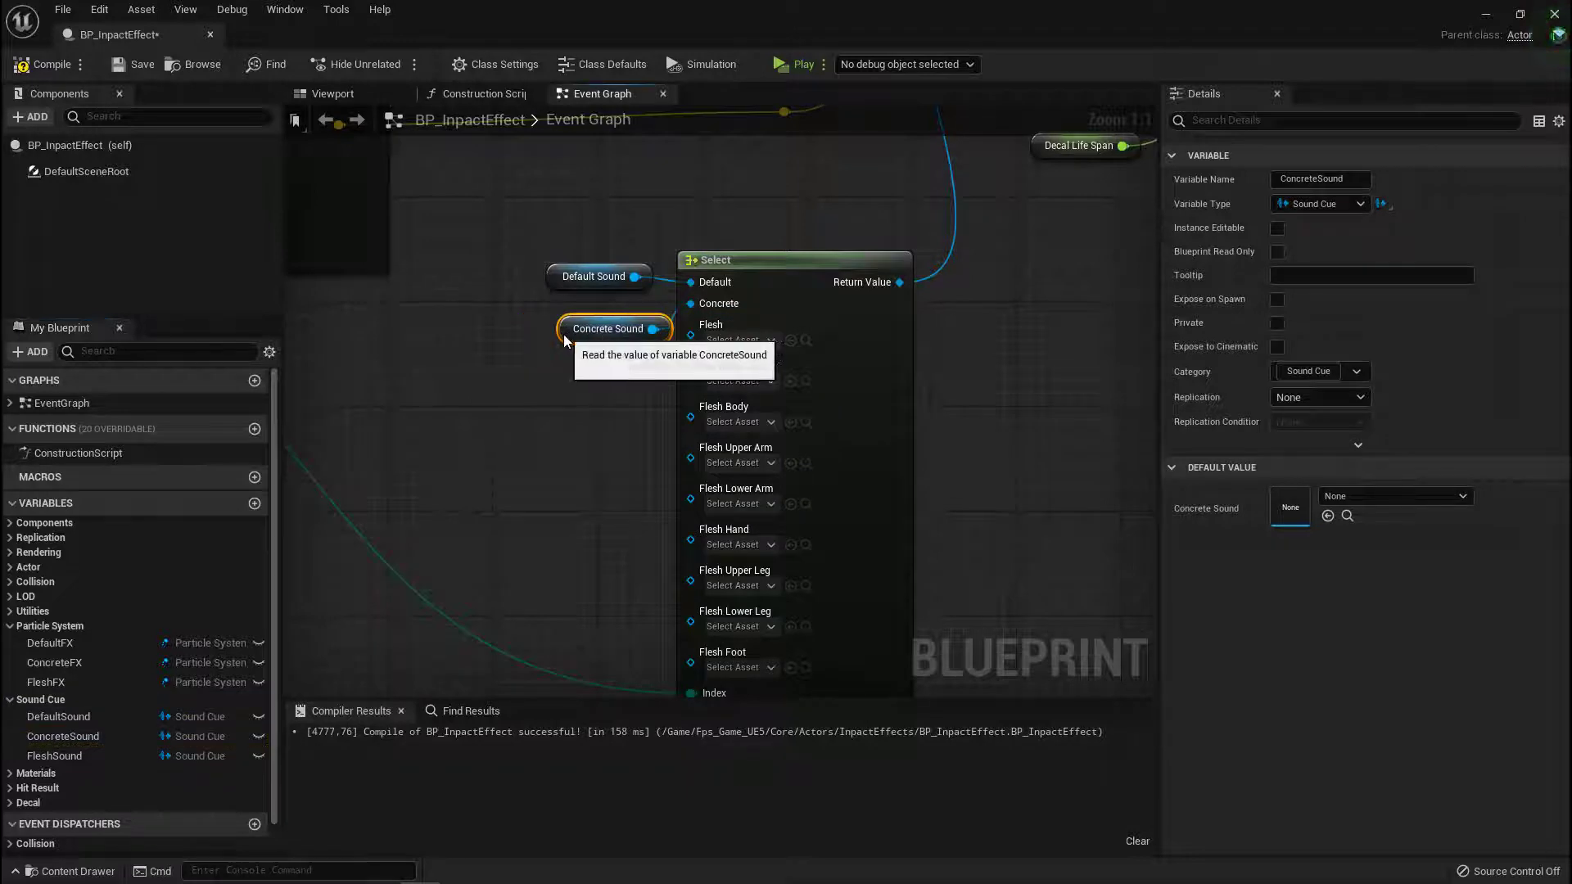
mouse_move(47, 682)
left_mouse_down()
mouse_move(151, 661)
mouse_move(72, 686)
left_mouse_up()
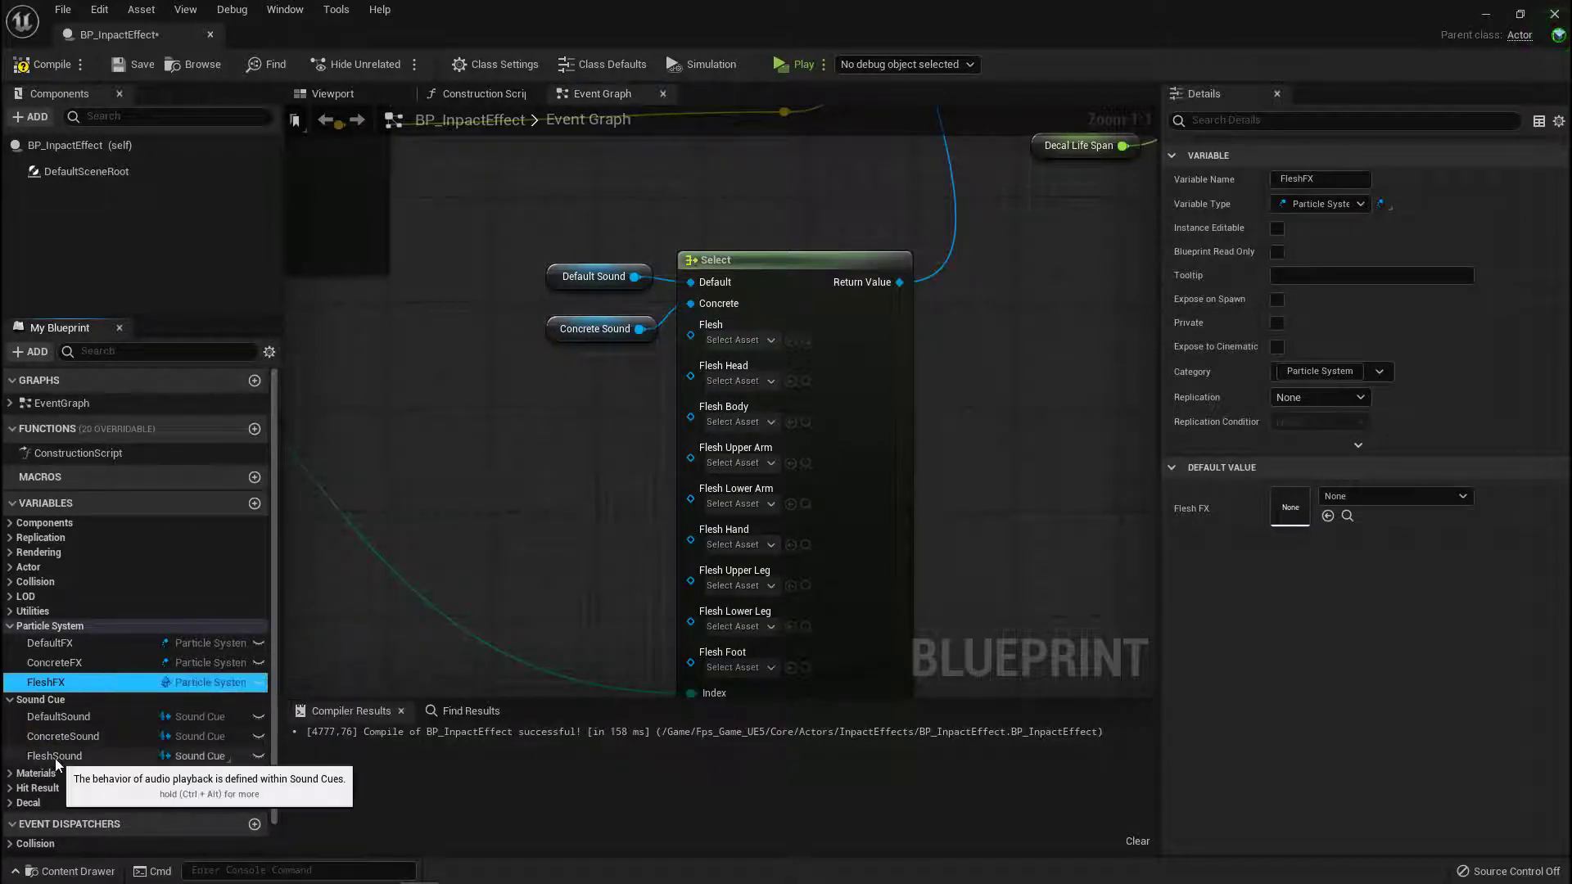
left_click_drag(56, 756, 699, 378)
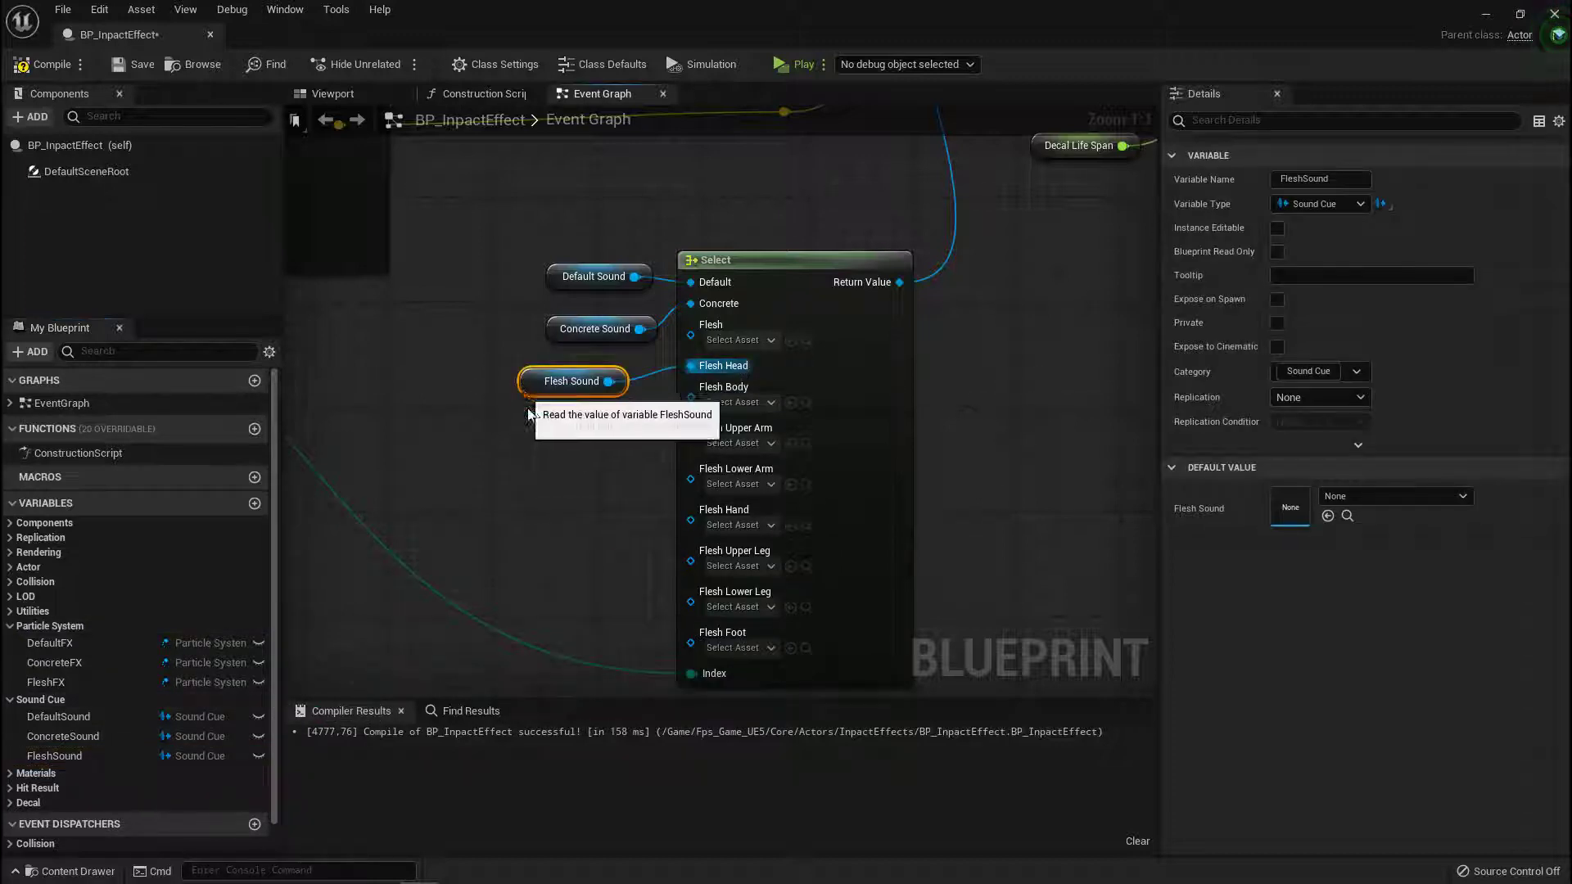
mouse_move(562, 396)
left_mouse_down()
mouse_move(543, 450)
mouse_move(694, 393)
left_mouse_up()
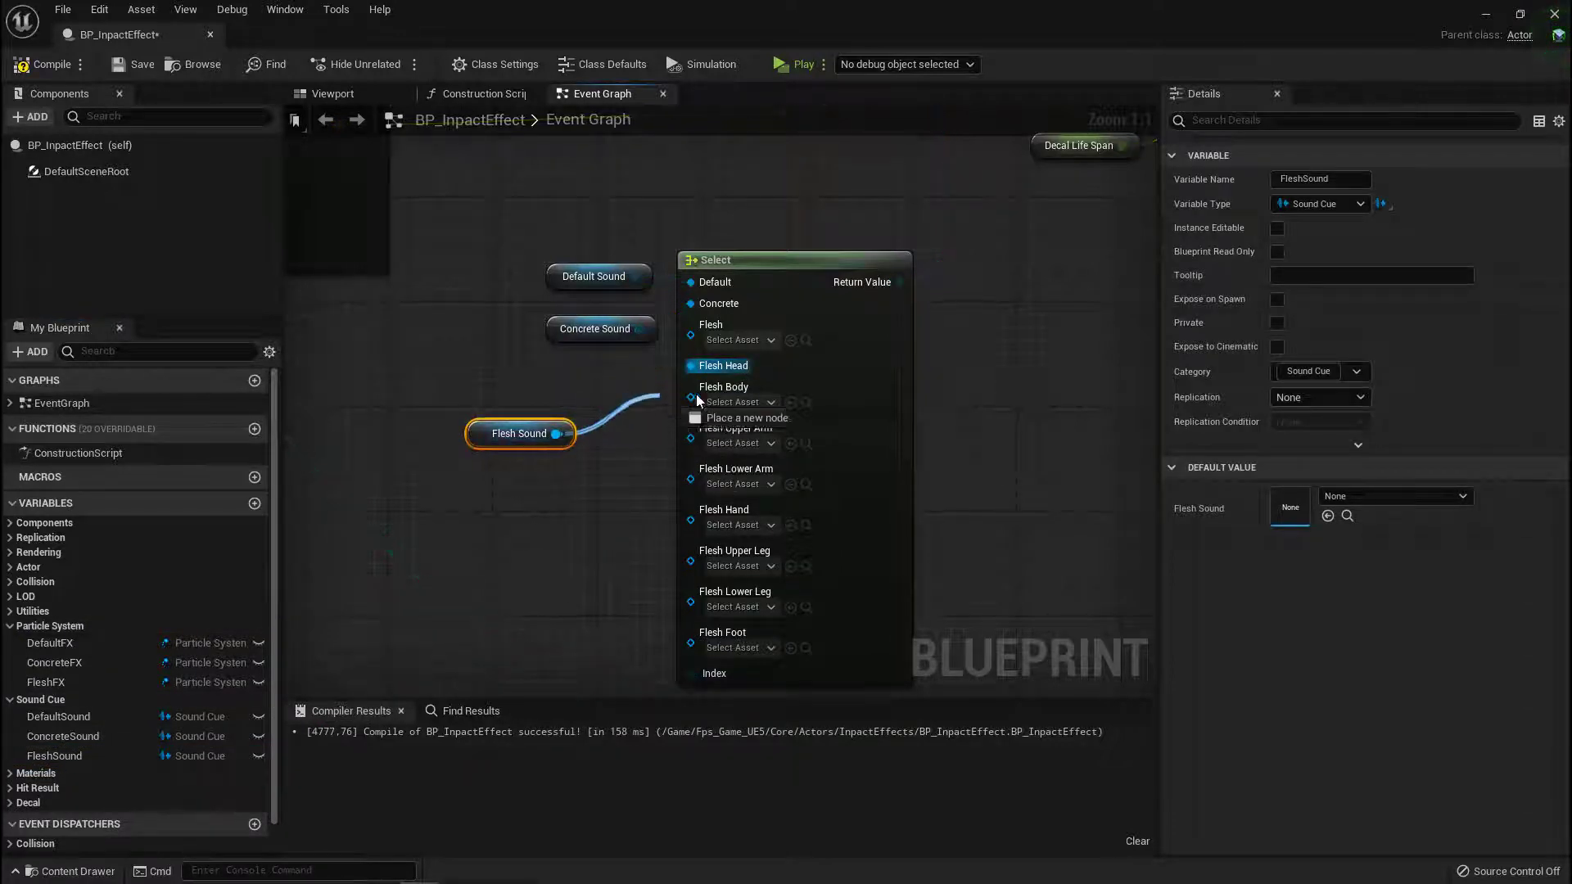
- Wire Flesh Sound to the remaining flesh options, Flesh Body through Flesh Foot
left_click_drag(557, 435, 698, 429)
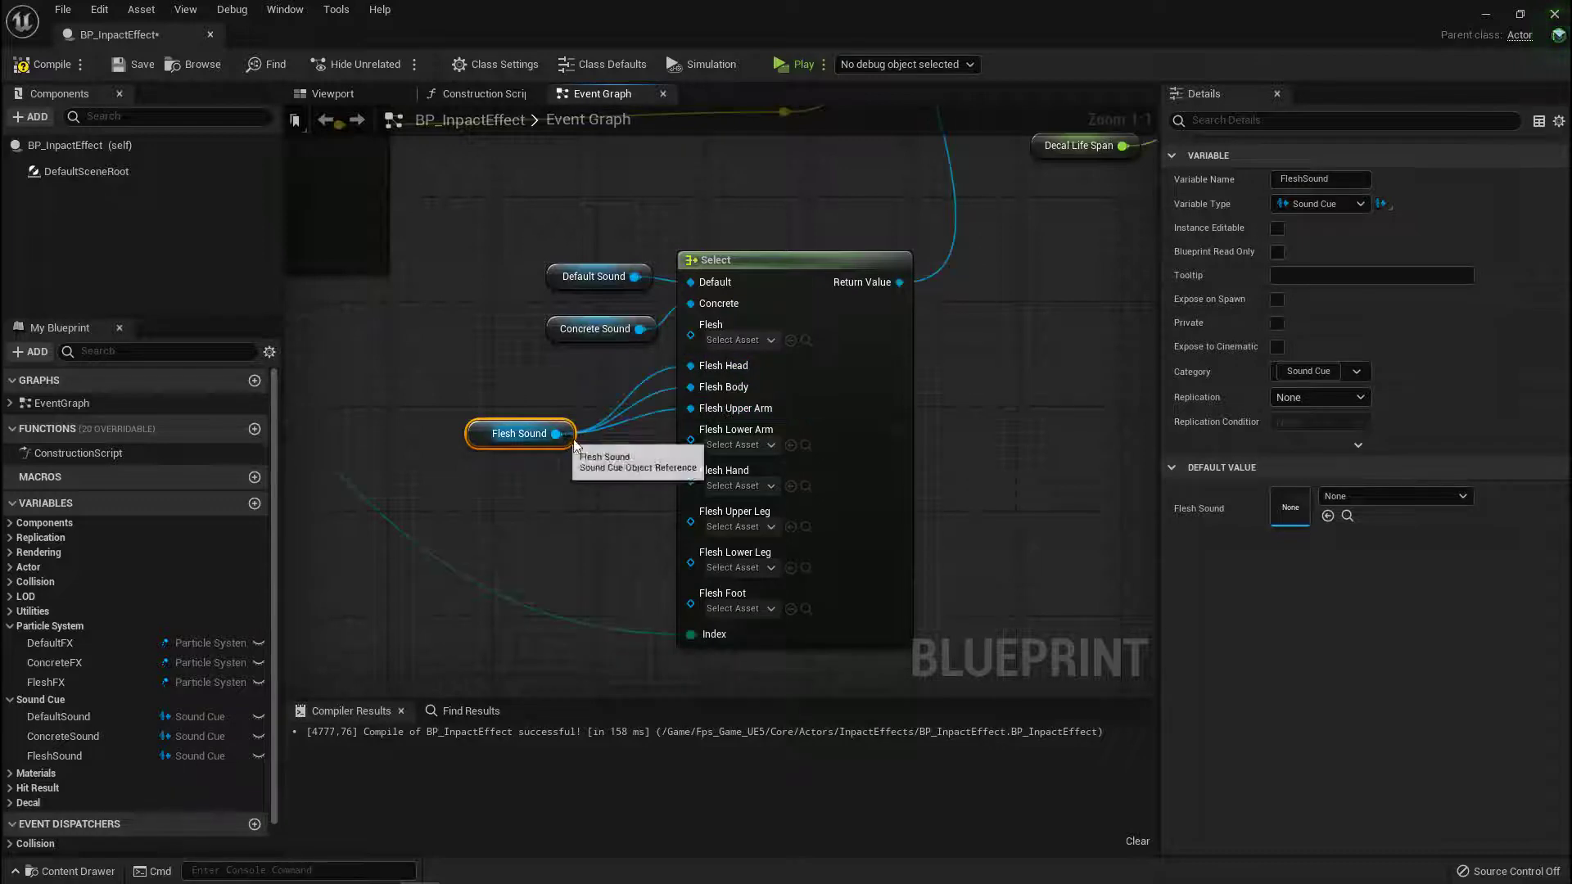
left_click_drag(557, 434, 696, 430)
left_click_drag(557, 435, 692, 457)
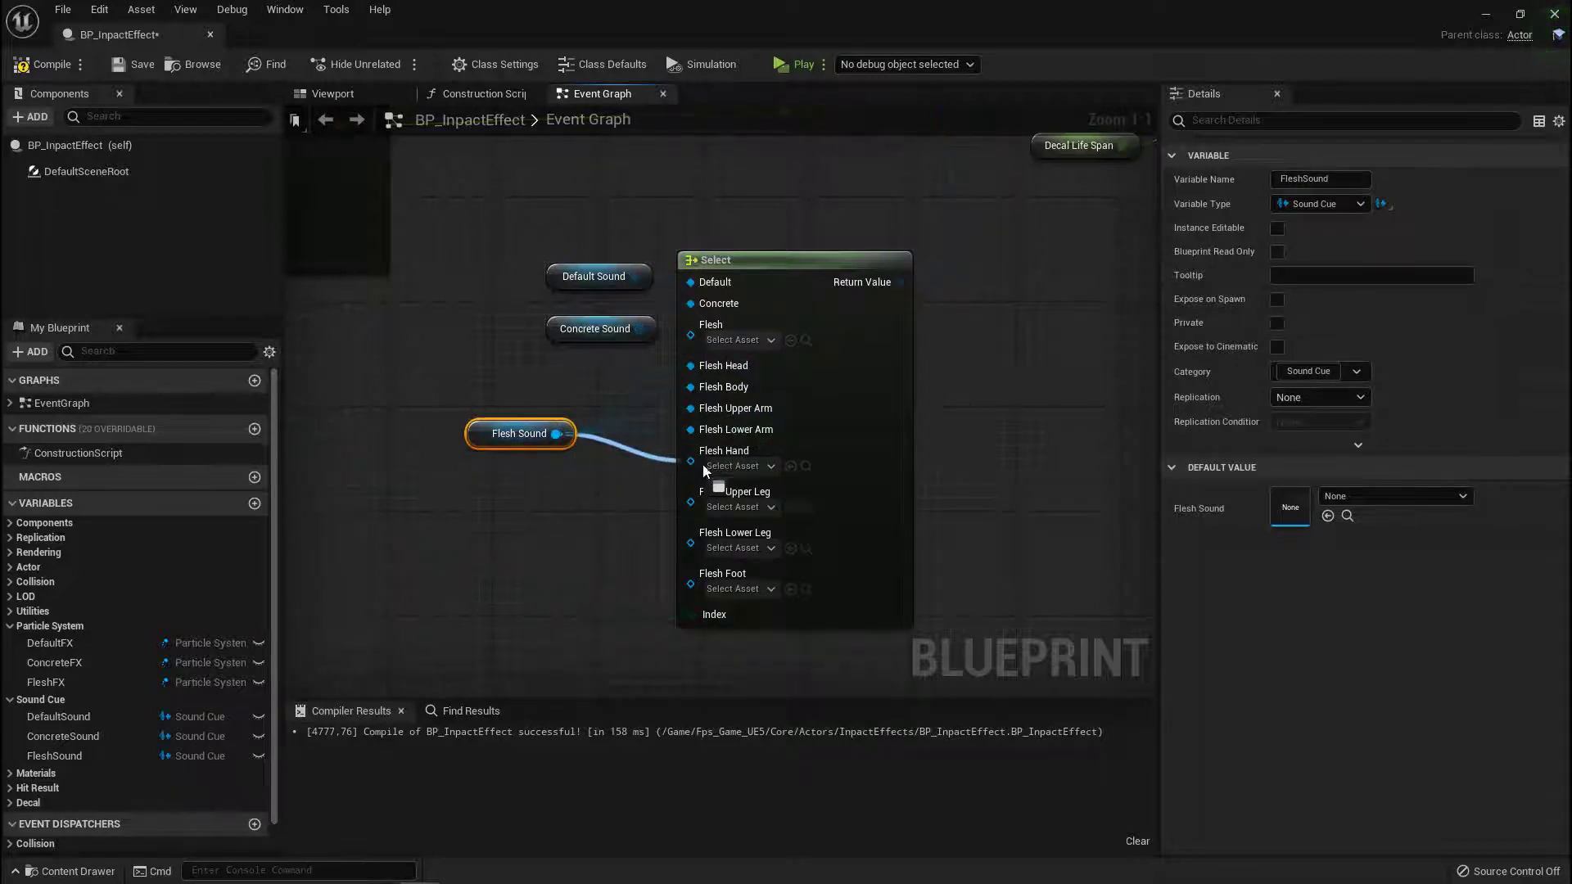
left_click_drag(557, 435, 696, 479)
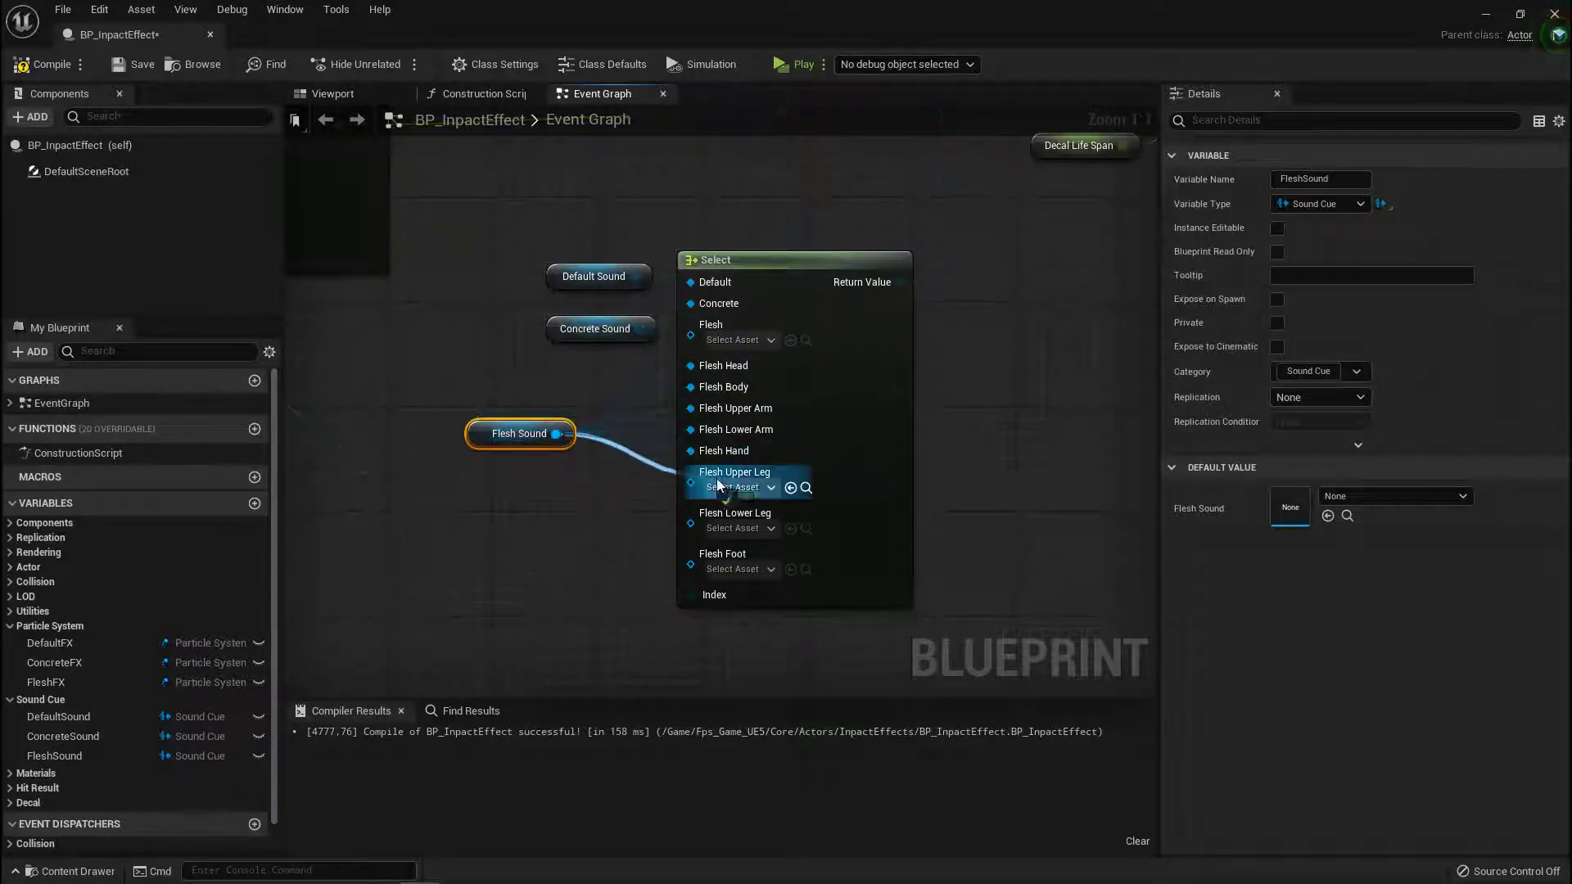
left_click_drag(557, 434, 692, 503)
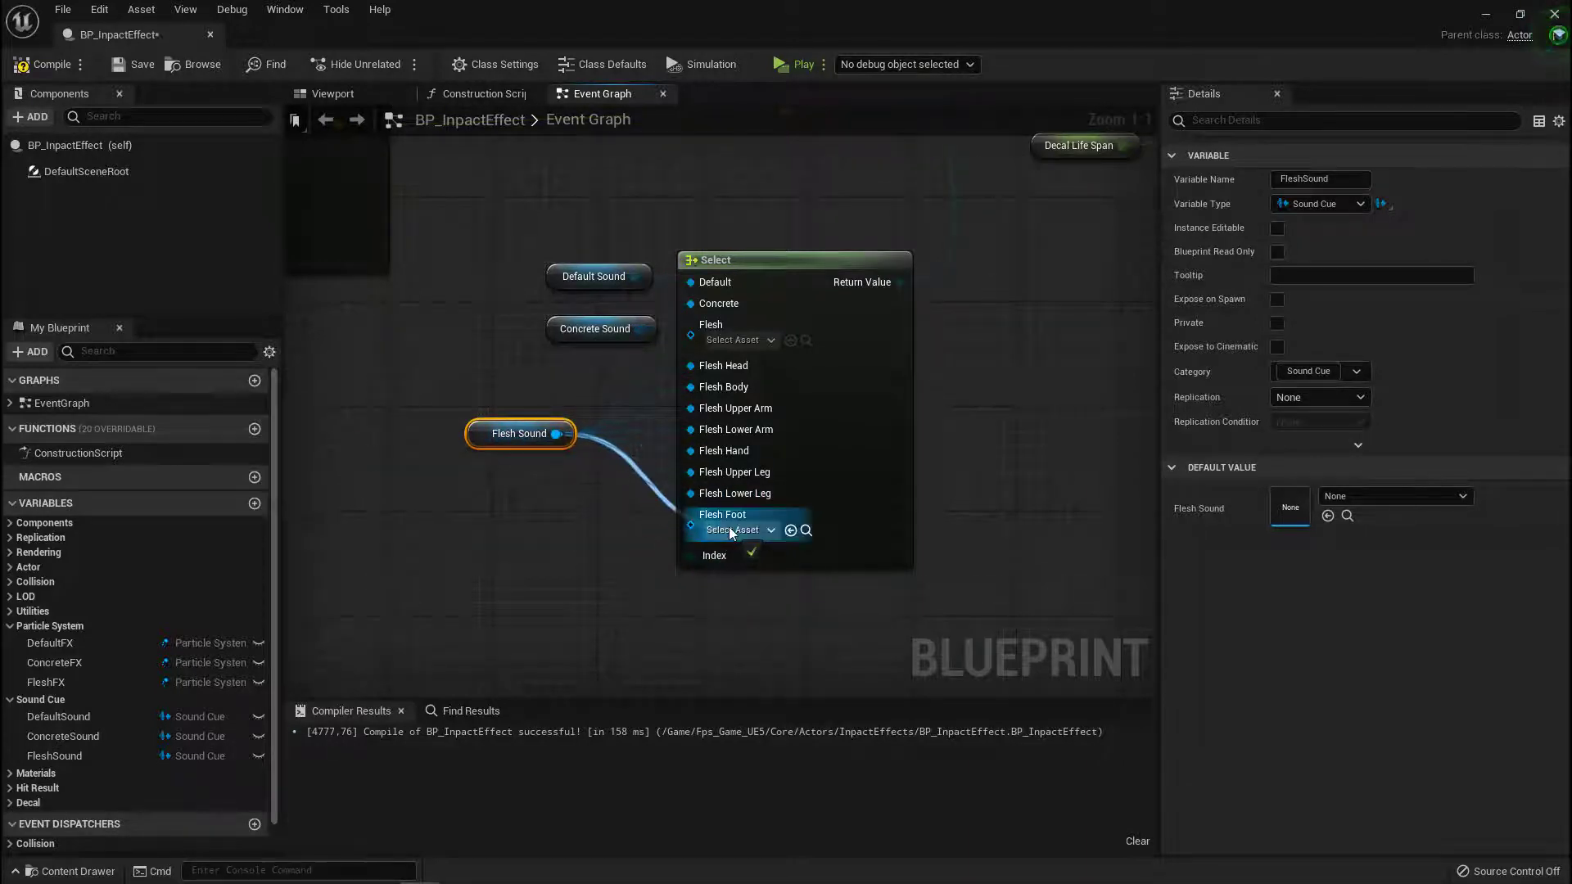
left_click_drag(557, 434, 692, 525)
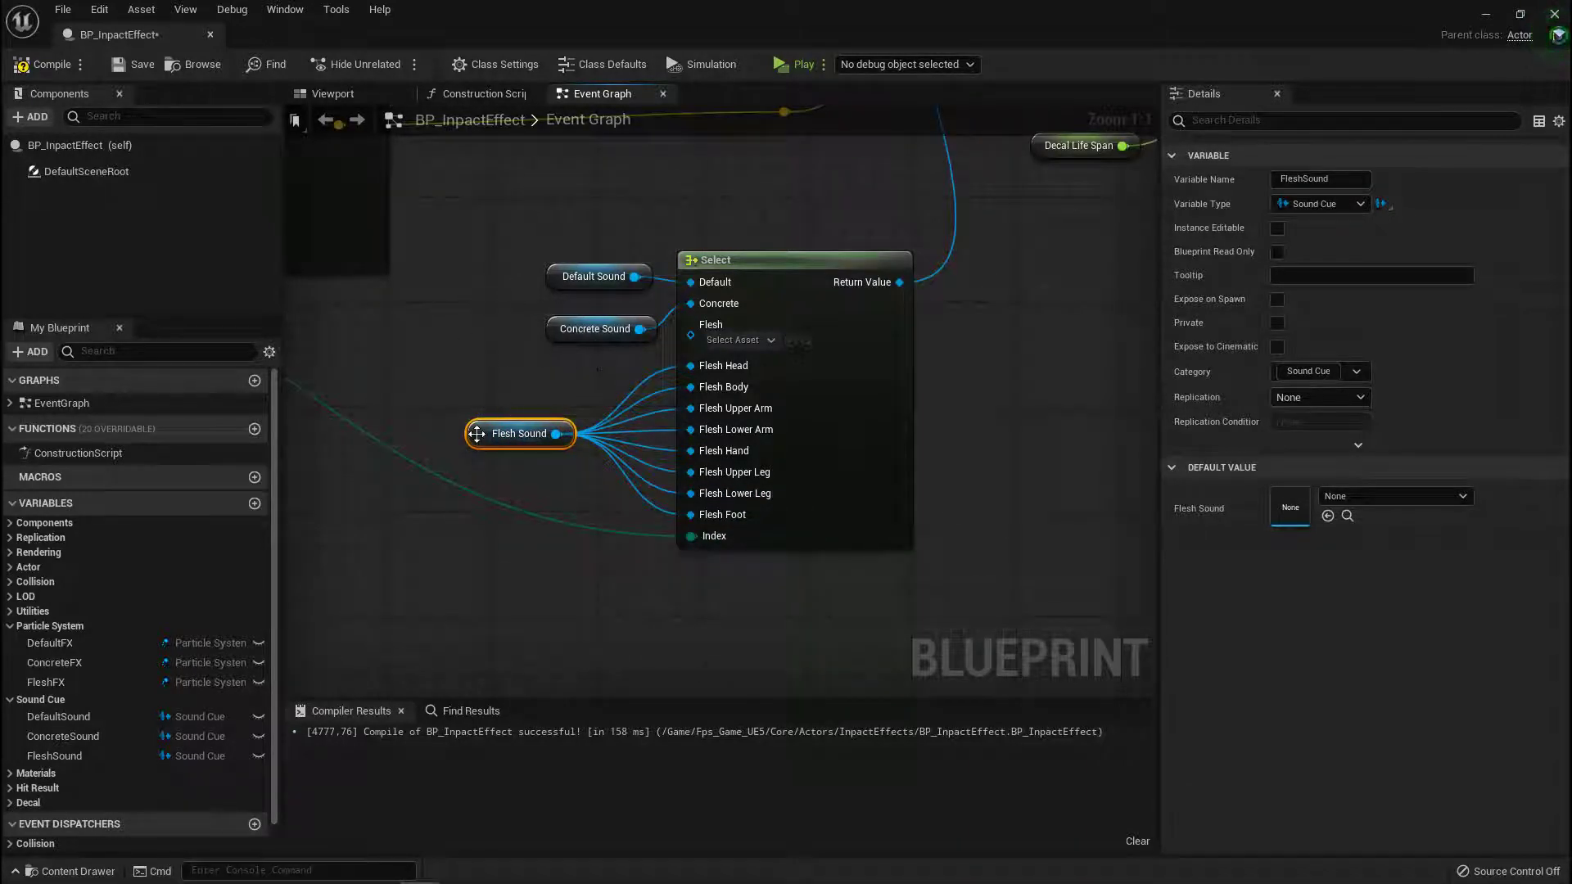
left_click_drag(476, 434, 450, 434)
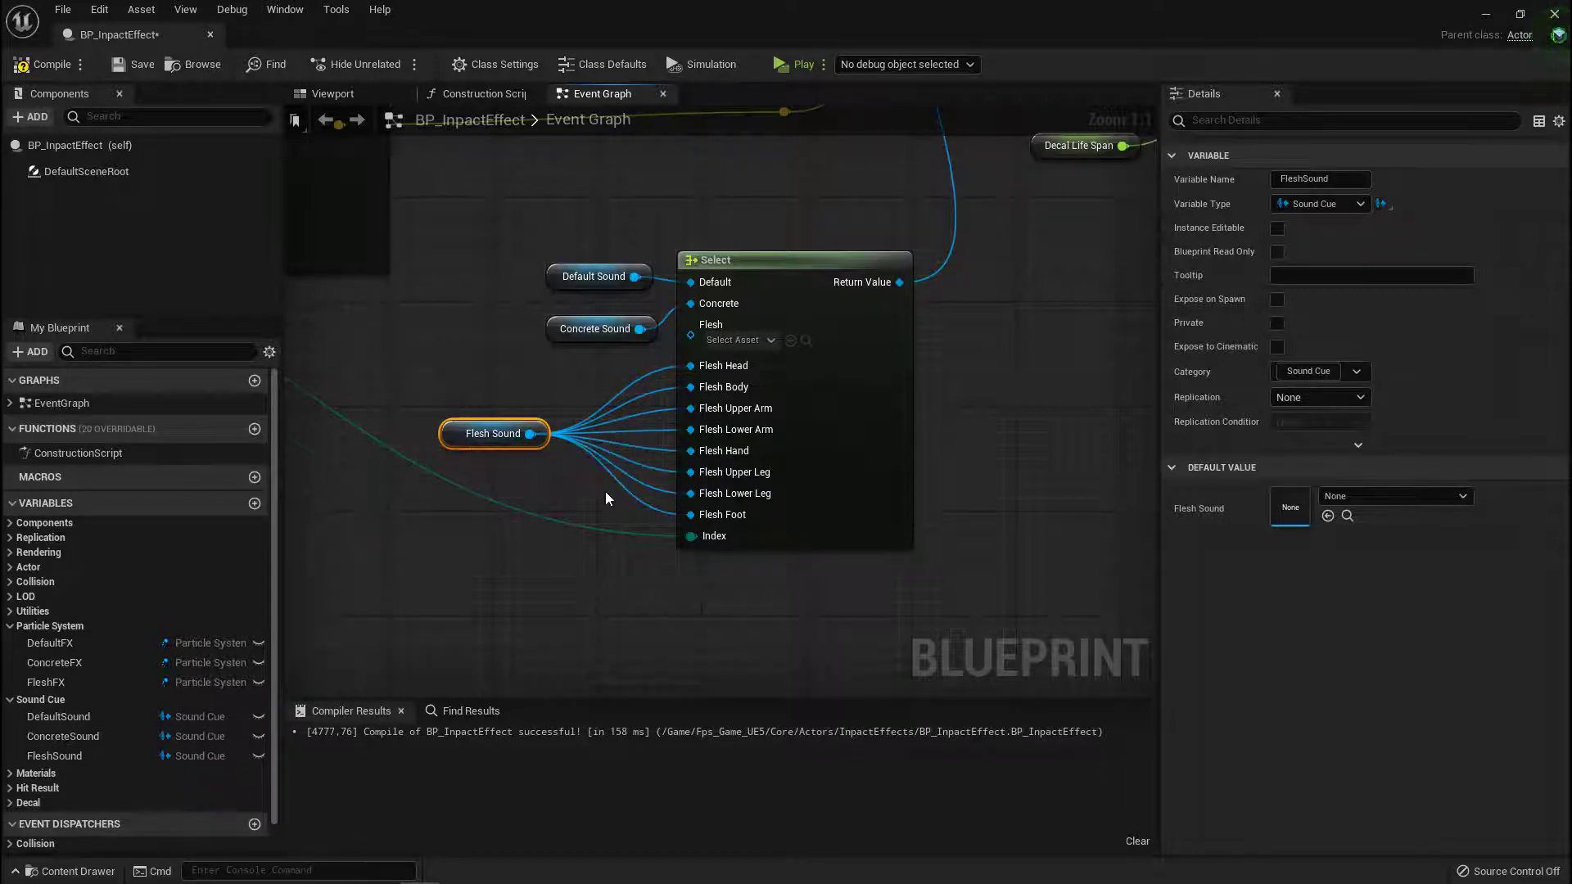
right_click_drag(606, 492, 510, 486)
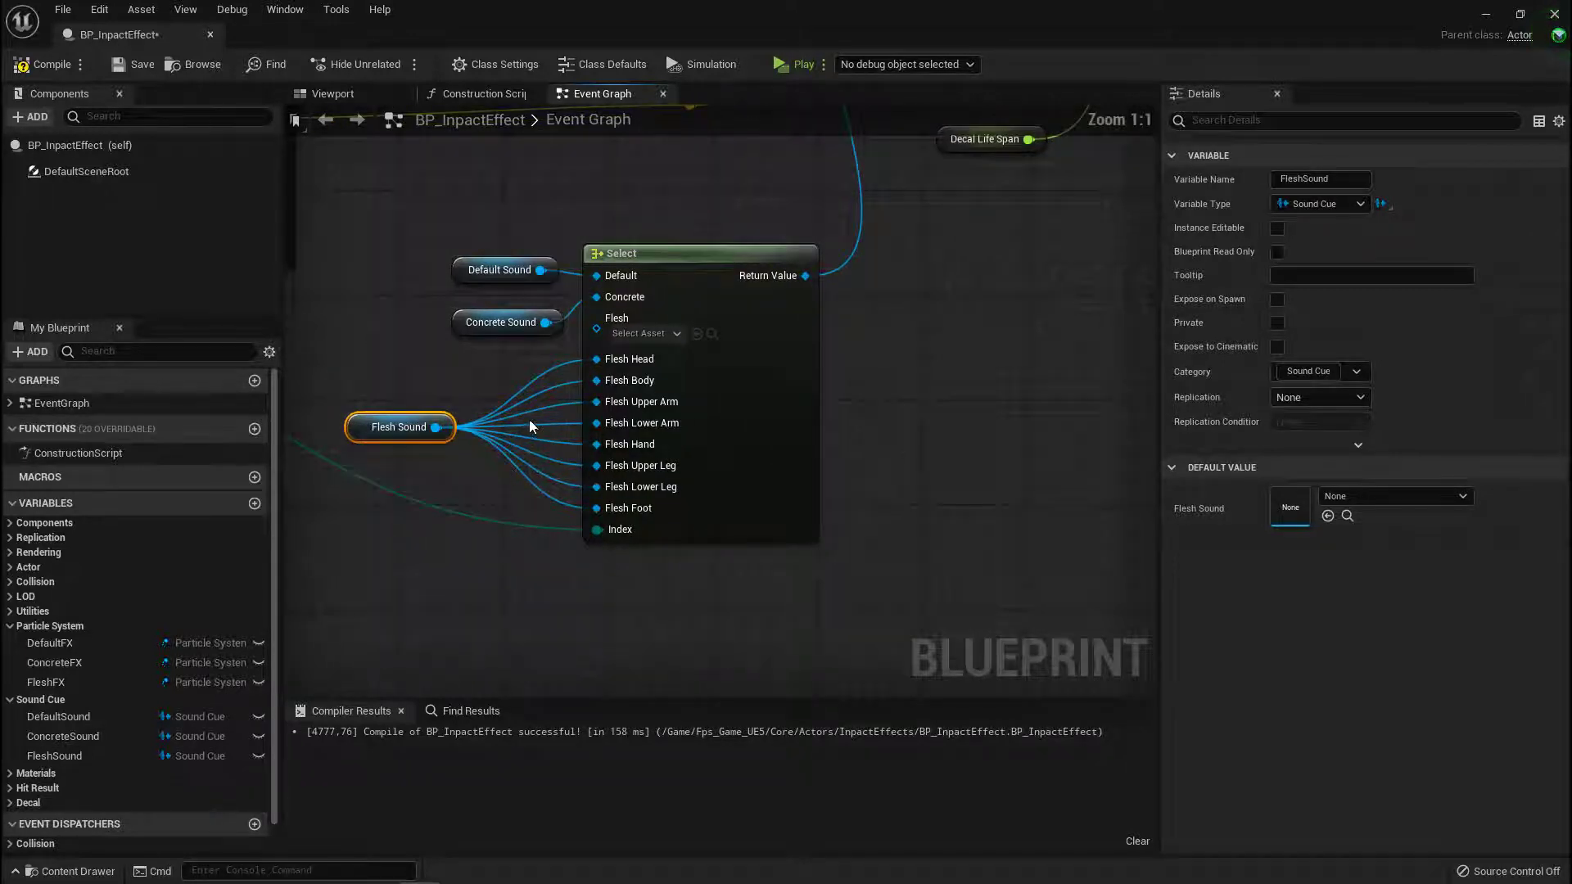
right_click_drag(557, 356, 631, 427)
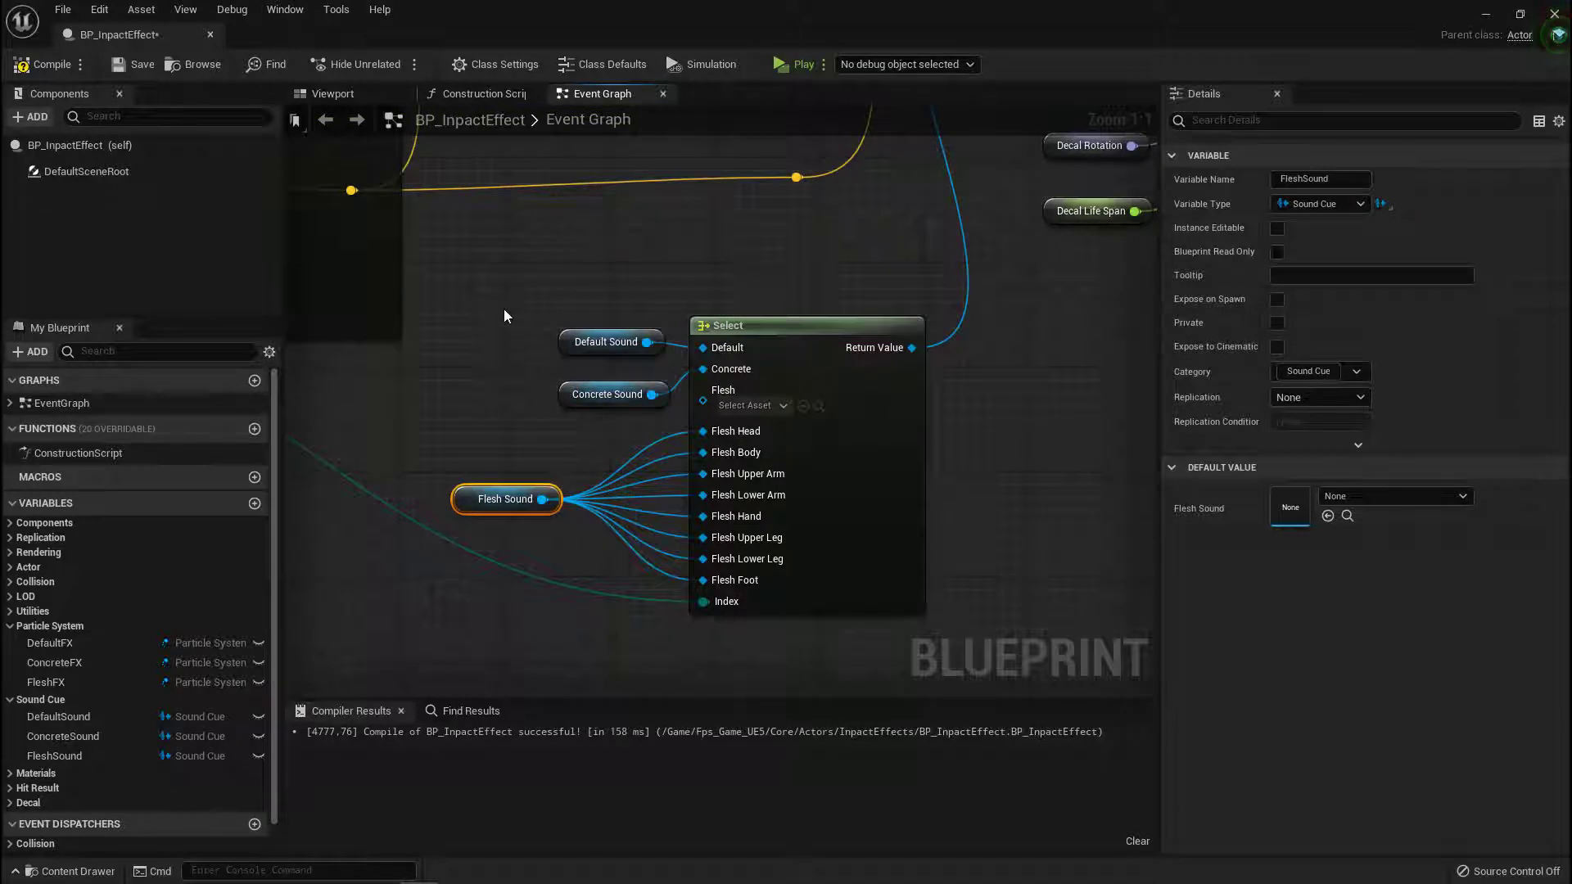
- Compile, then connect Flesh Sound to the sound Select's plain Flesh option
left_click(48, 67)
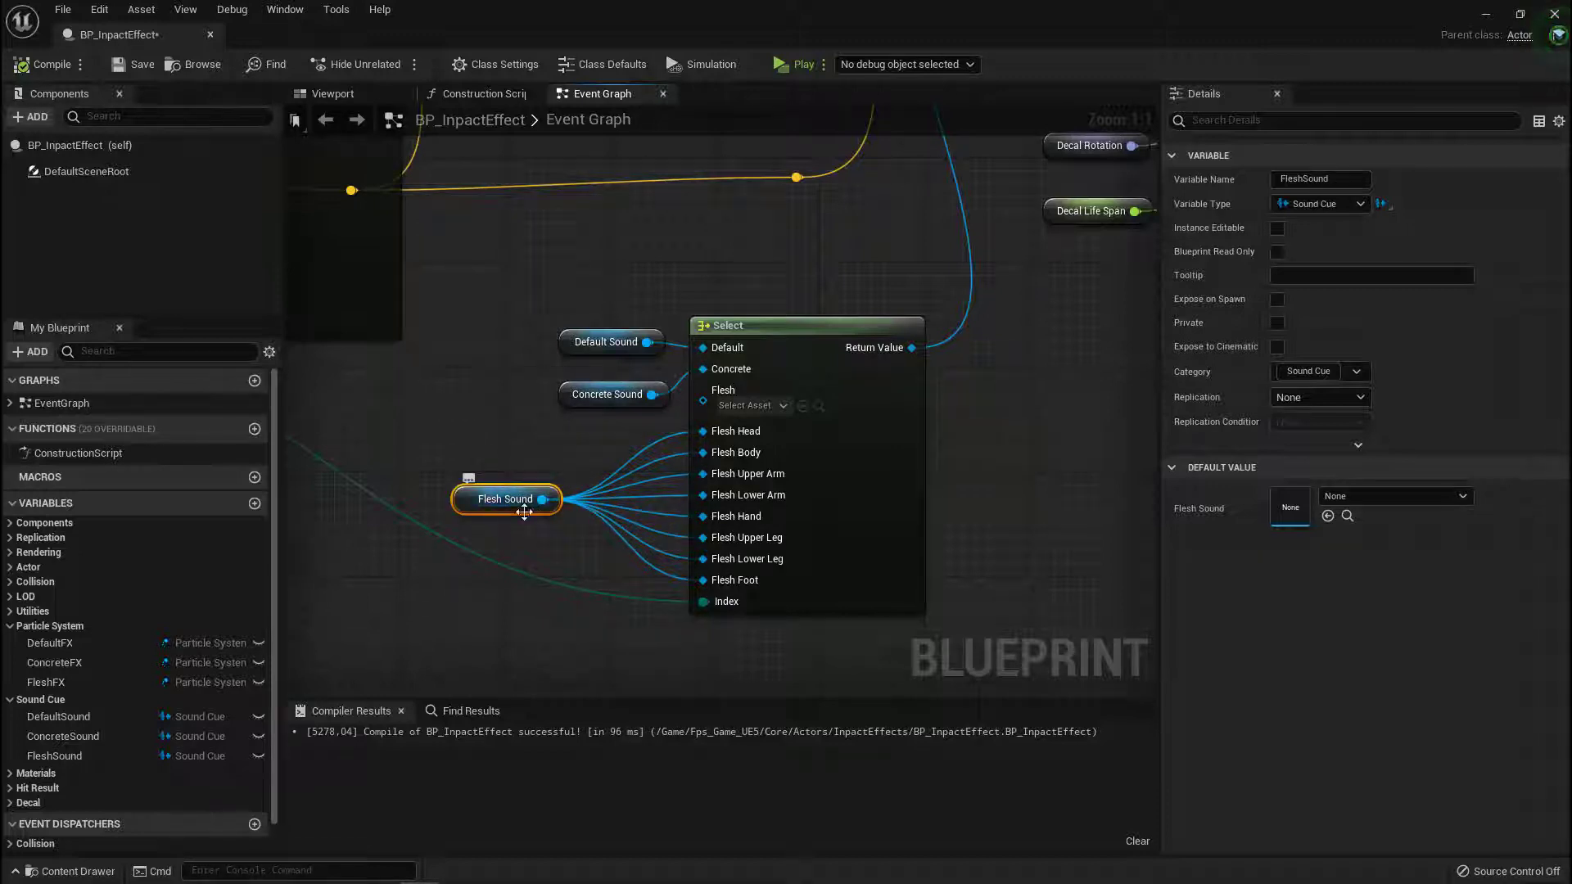
left_click(560, 533)
right_click_drag(559, 533, 549, 449)
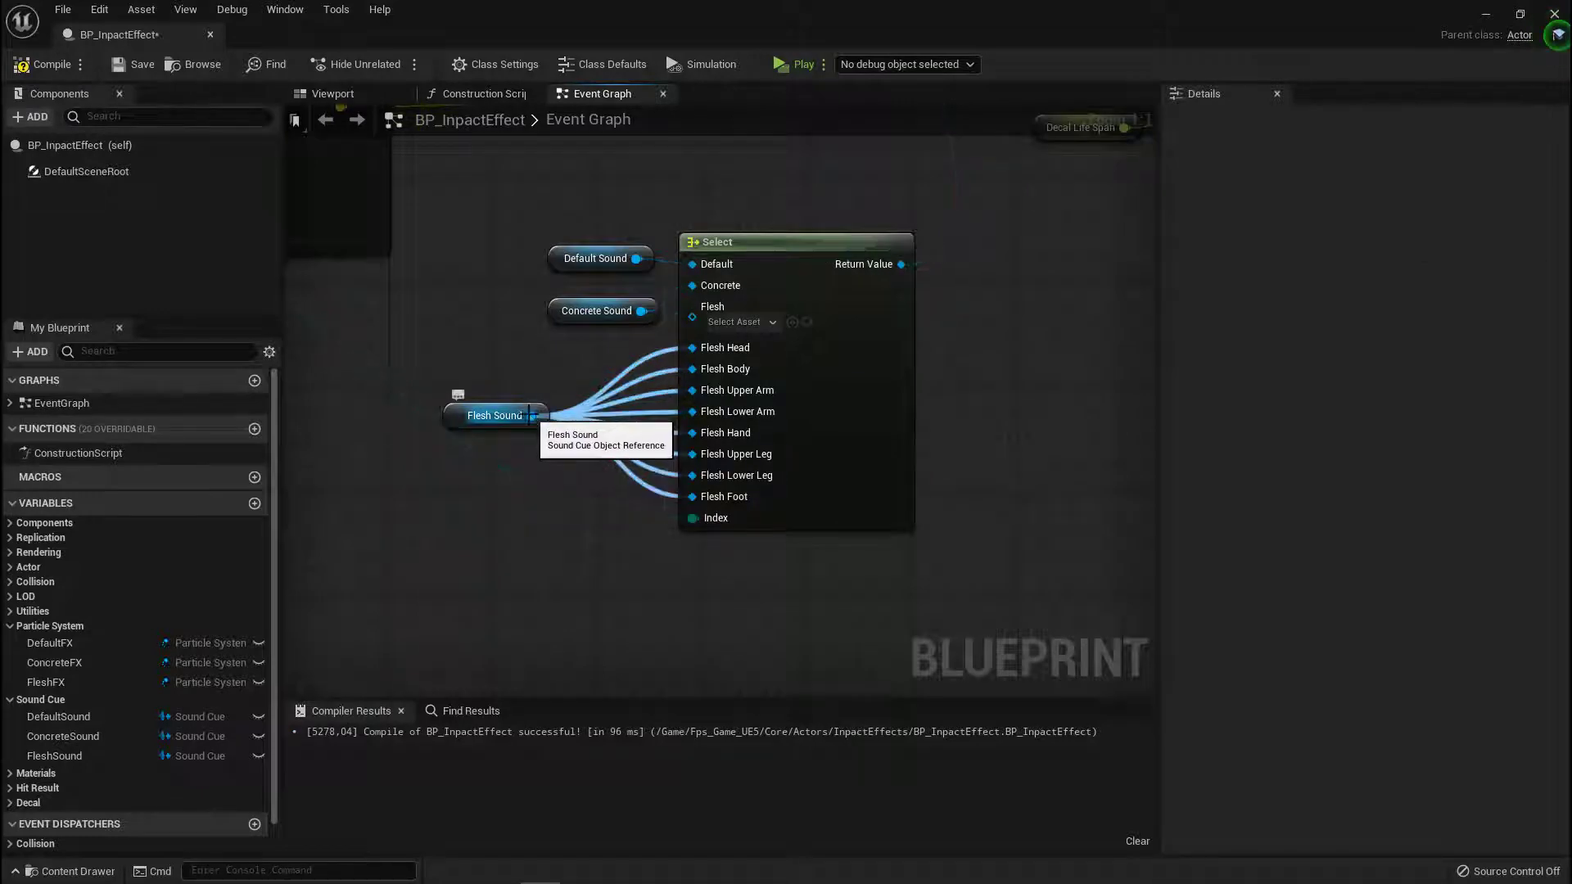
left_click_drag(530, 416, 710, 329)
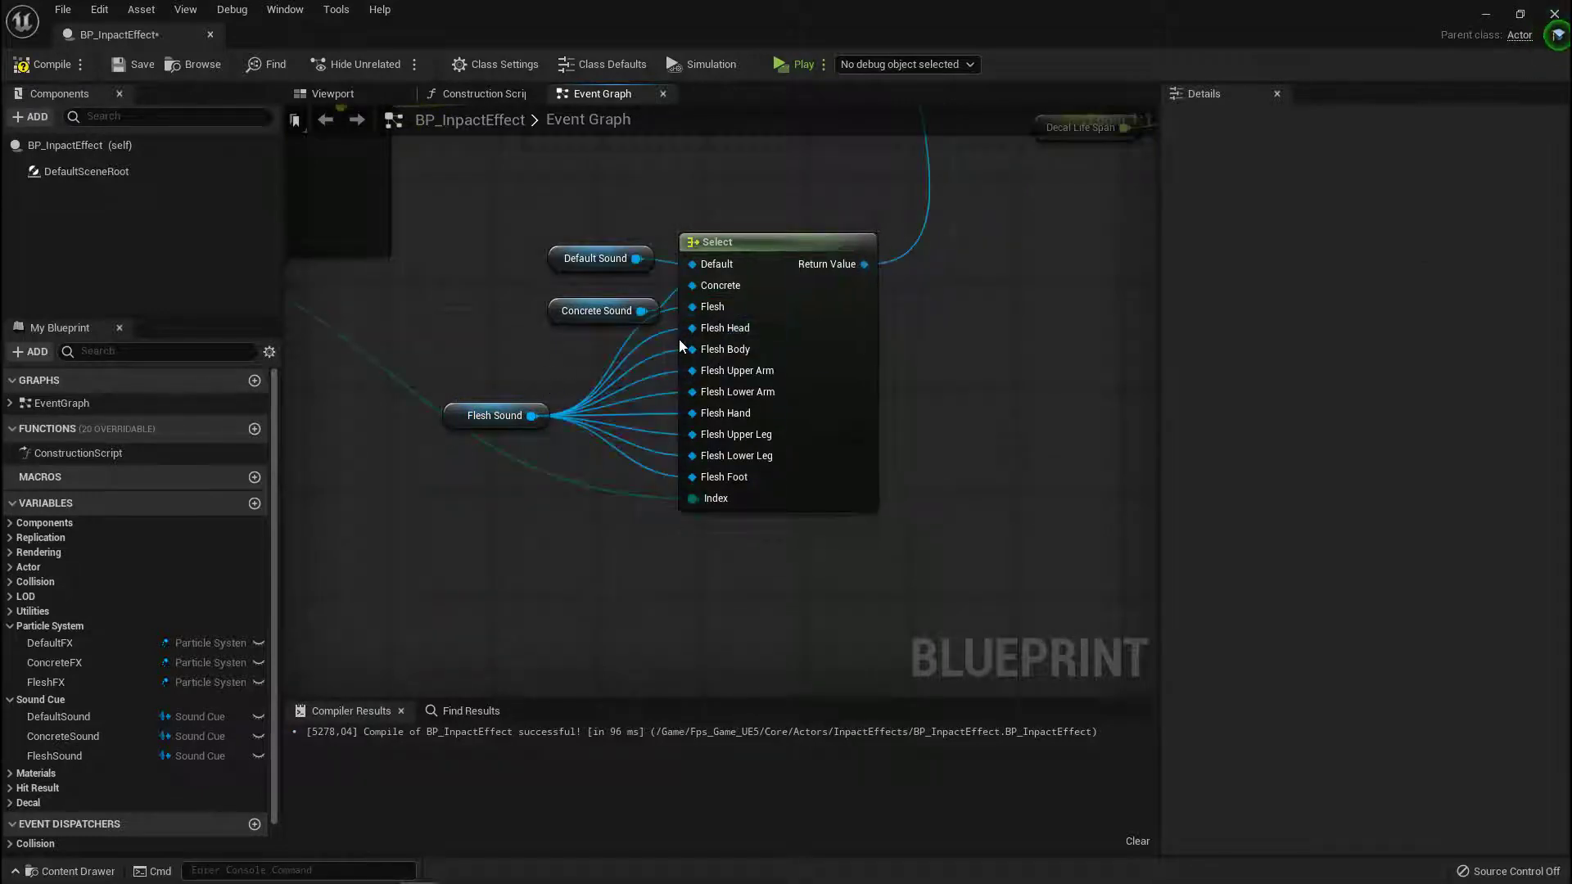
- Move the Default and Concrete Sound nodes left, then compile and save BP_InpactEffect
left_click_drag(508, 233, 580, 327)
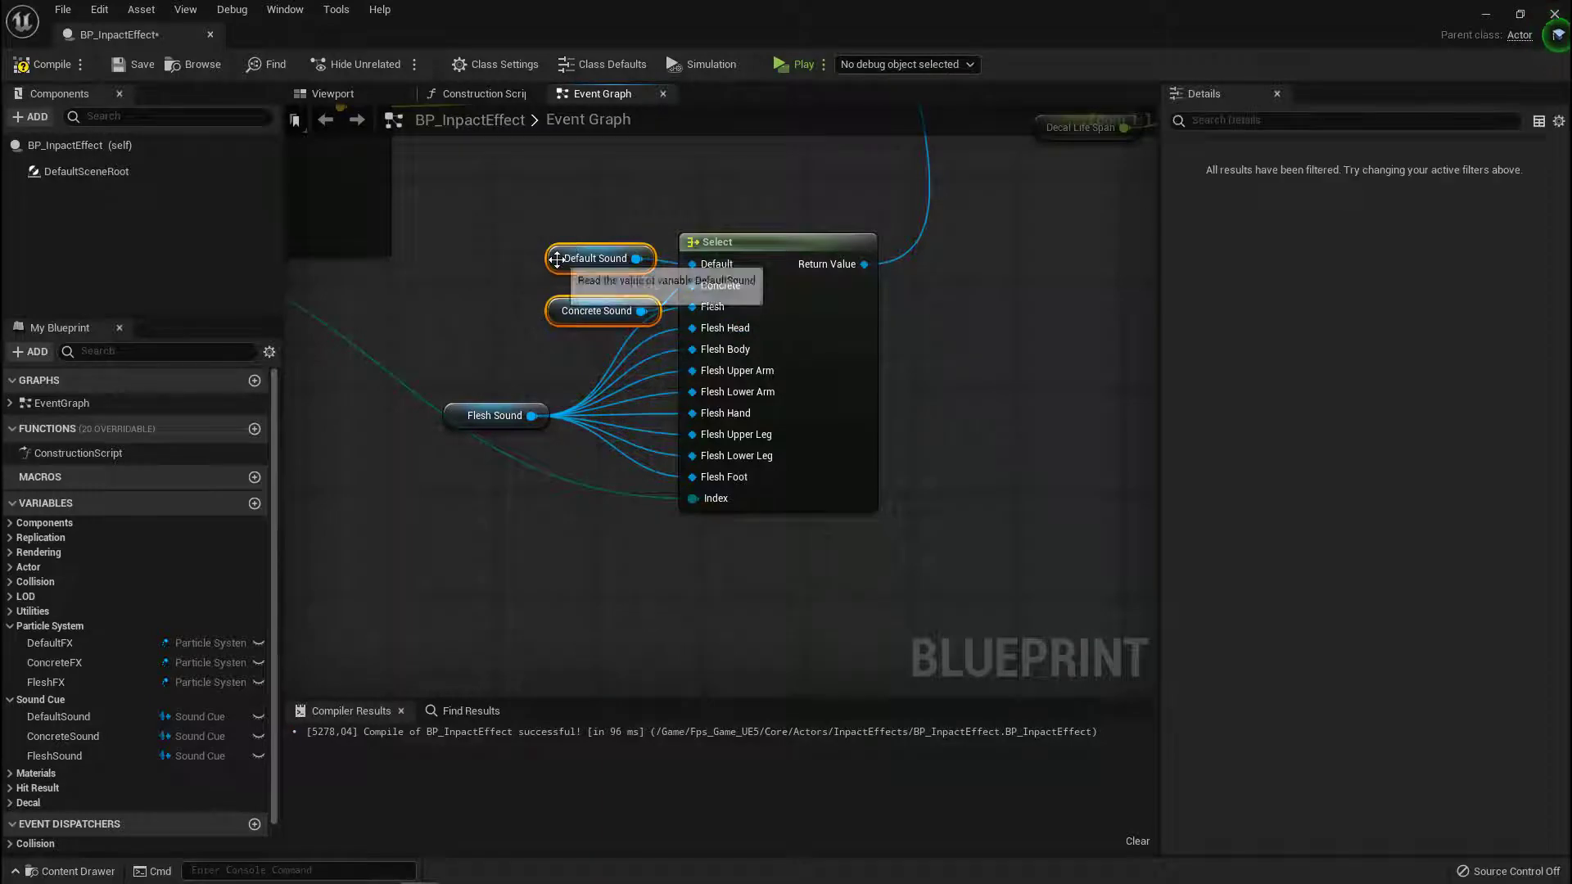
left_click_drag(552, 258, 447, 259)
left_click(42, 64)
left_click(133, 65)
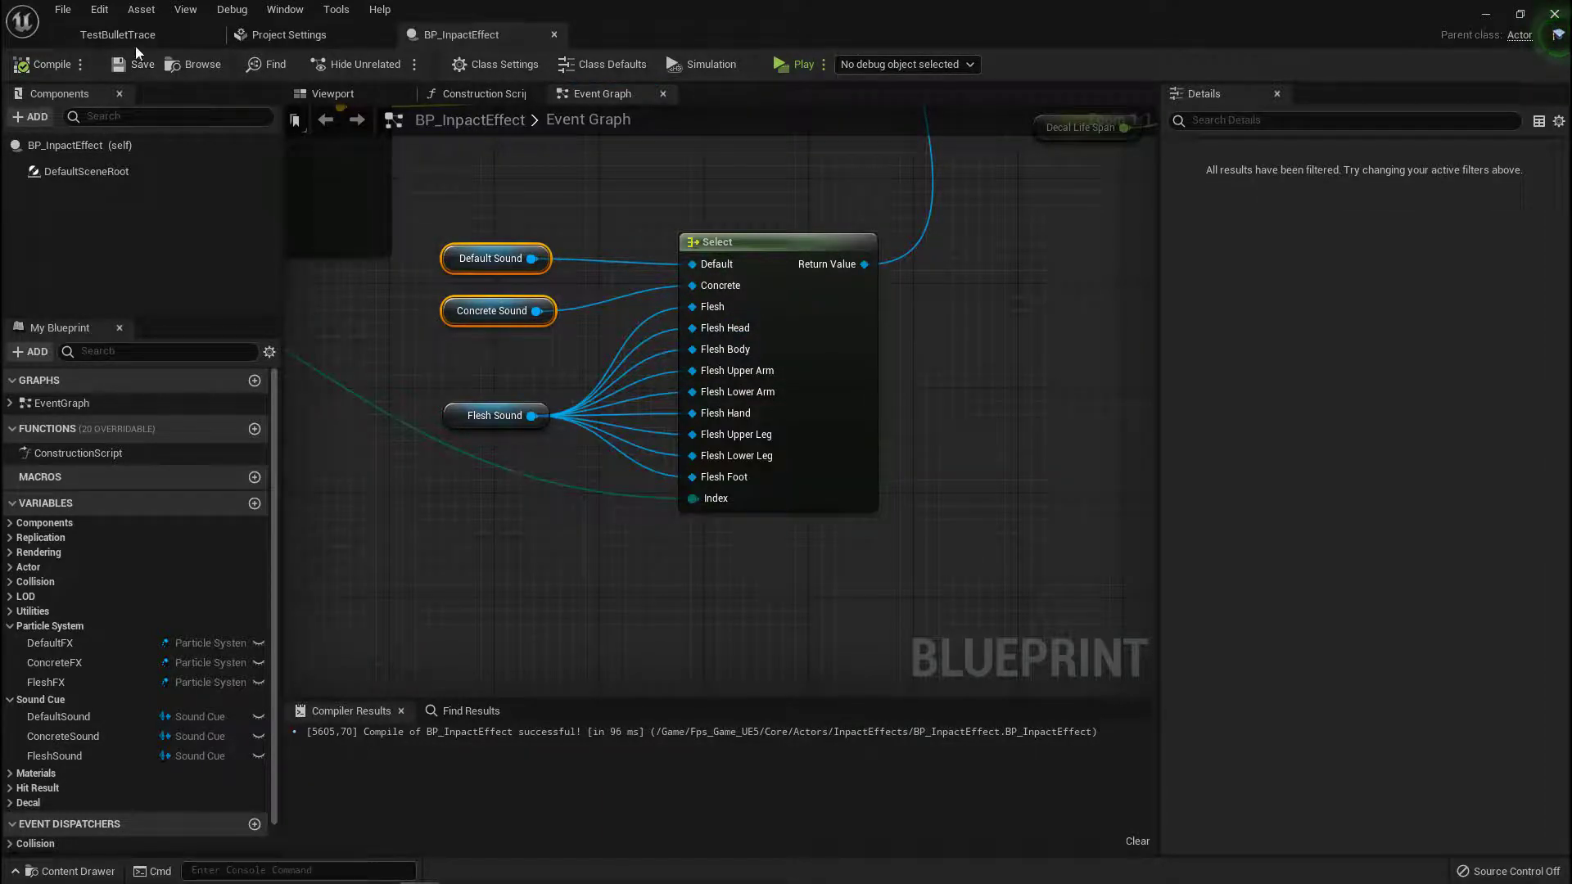
- Return to the TestBulletTrace level and open the InpactEffectPistol blueprint
left_click(123, 34)
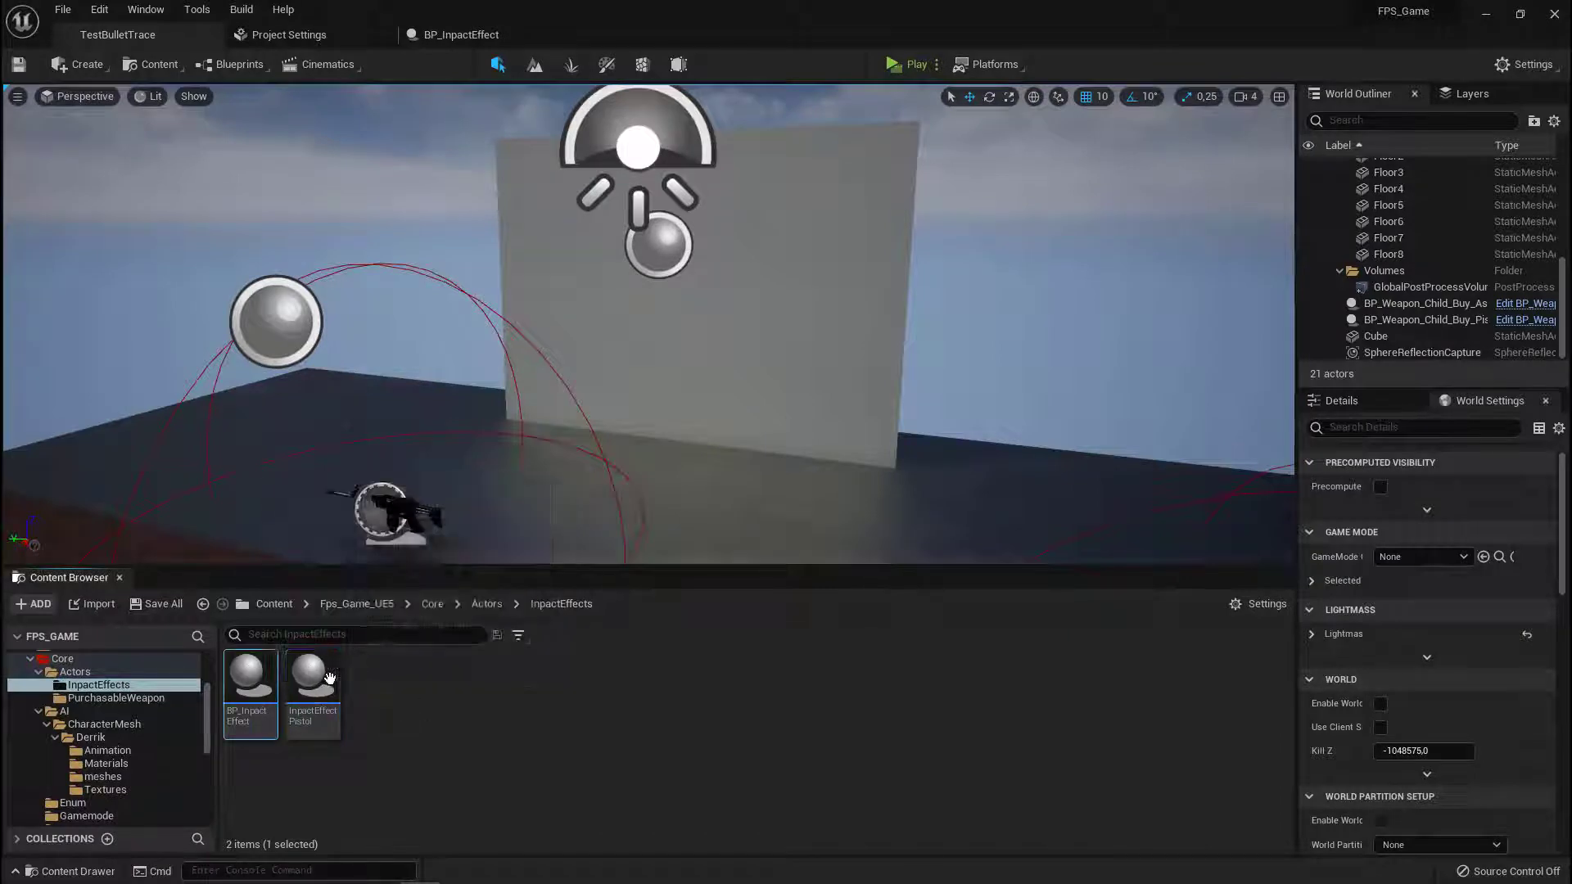
double_click(304, 677)
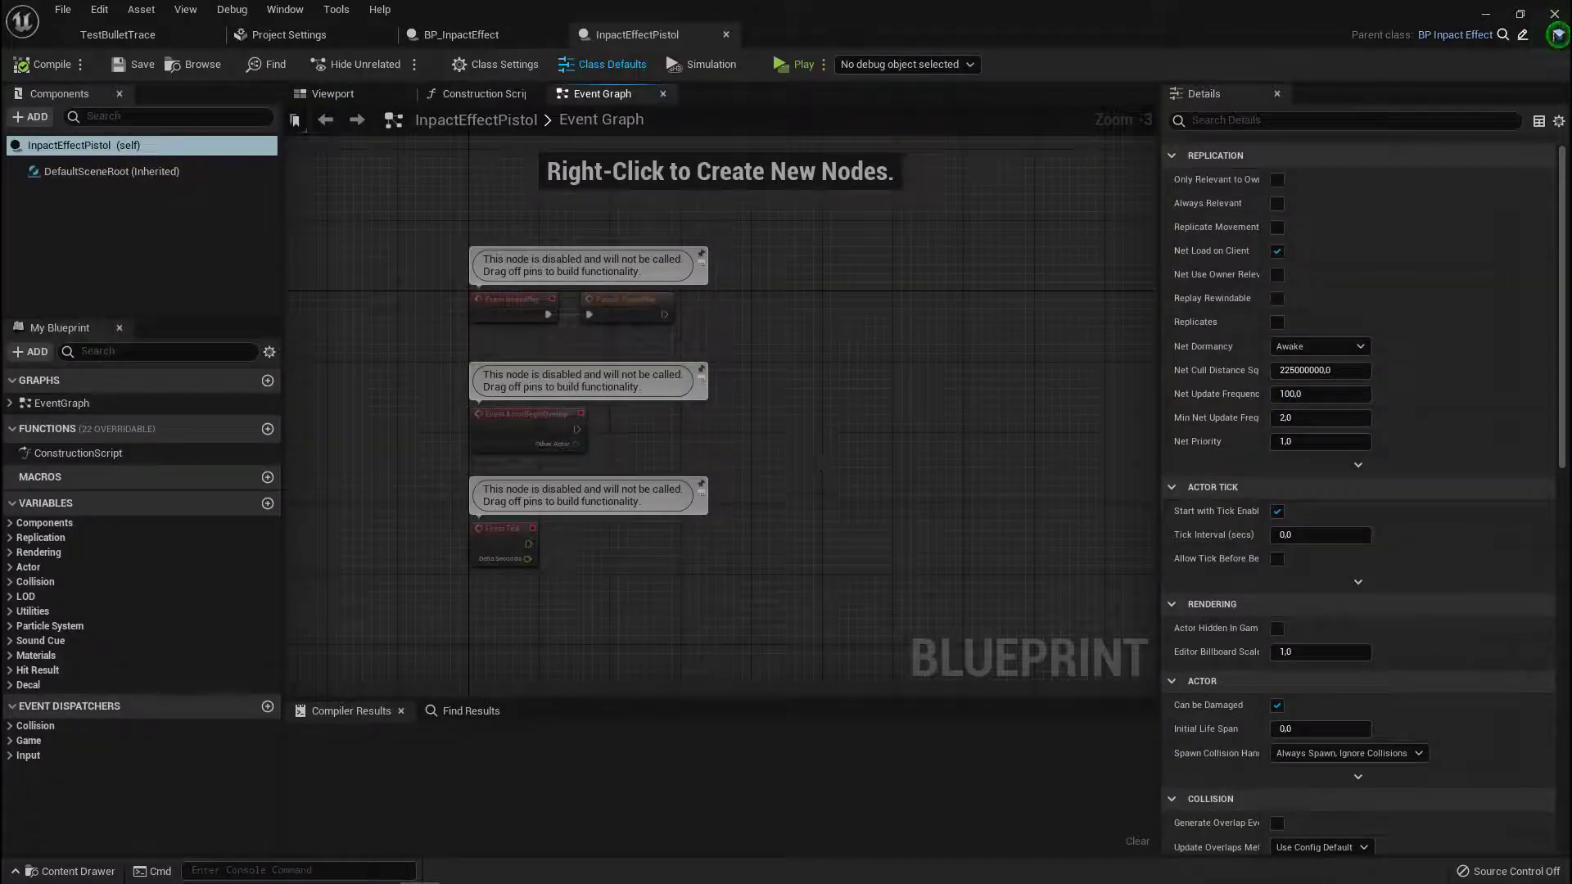
right_click_drag(836, 292, 719, 353)
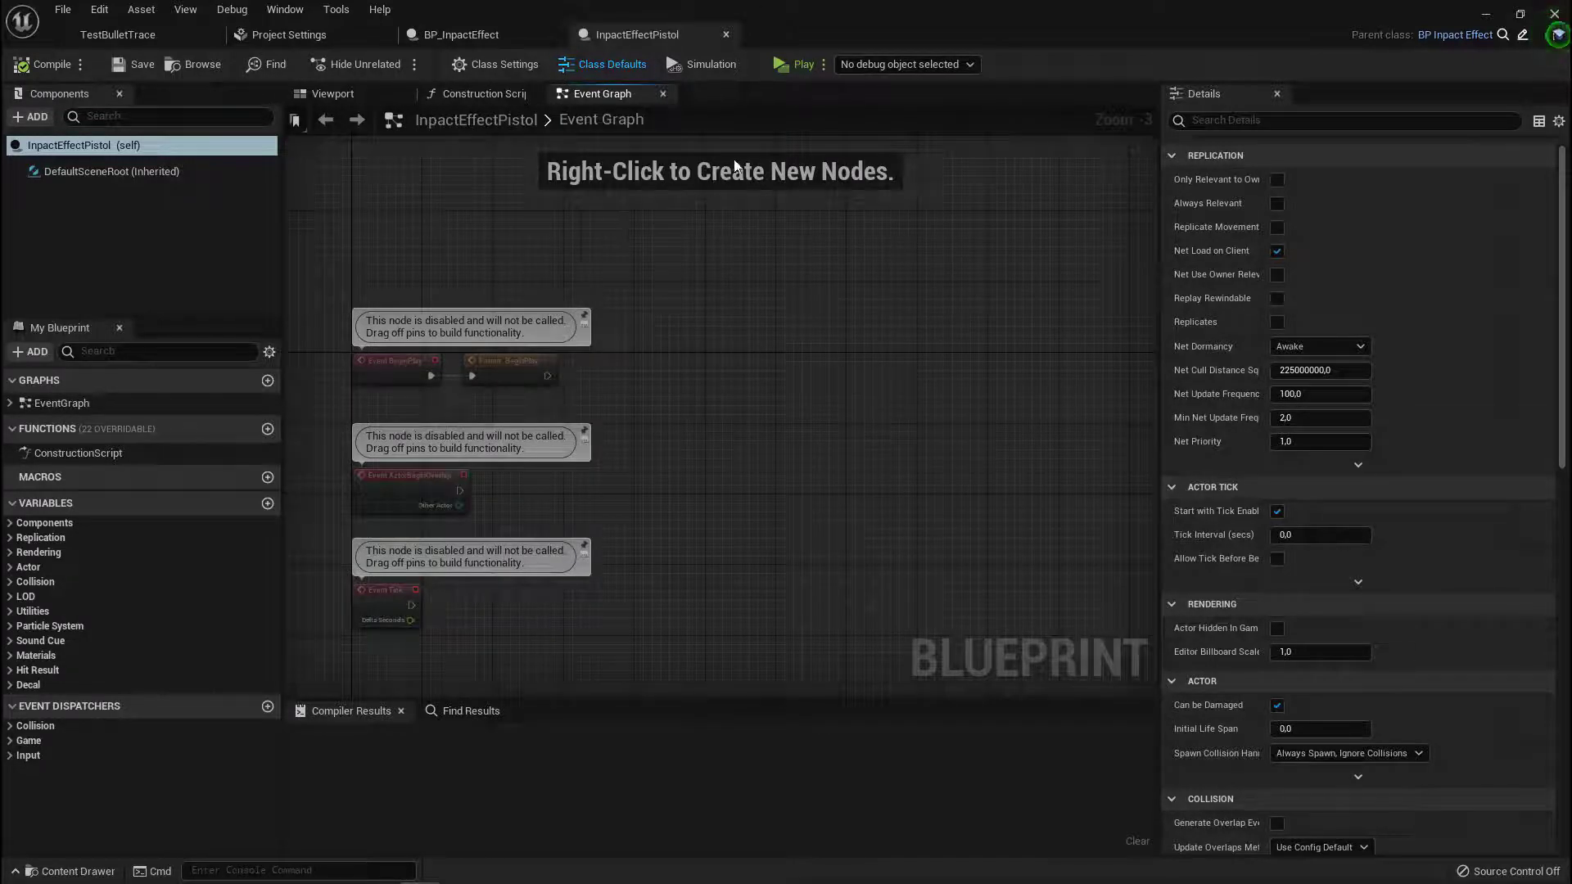
right_click_drag(641, 372, 741, 265)
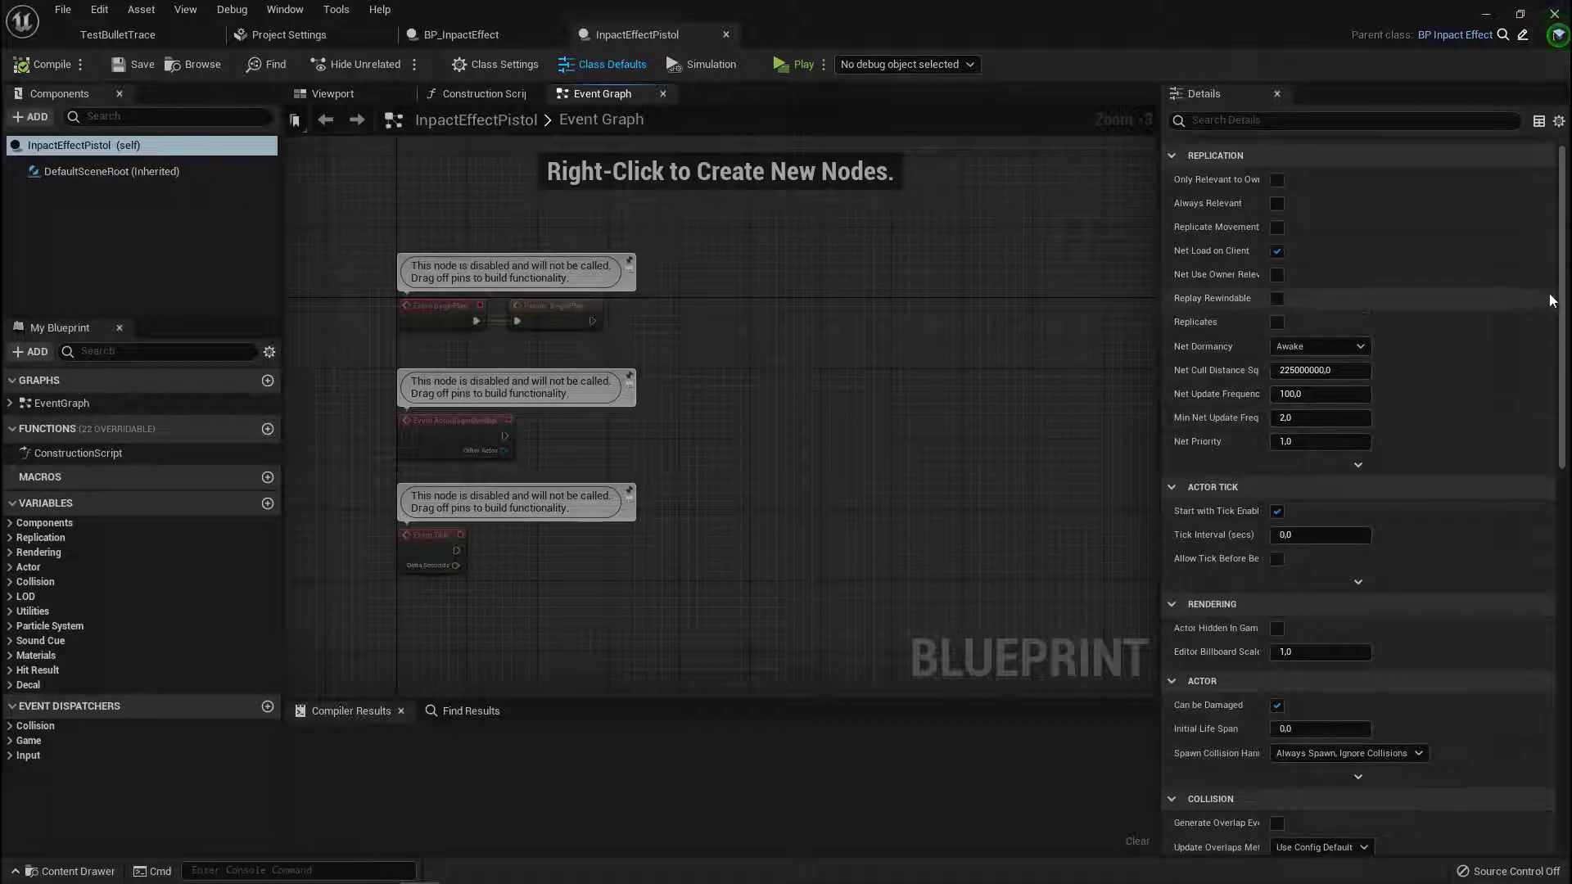
left_click_drag(1565, 302, 1564, 606)
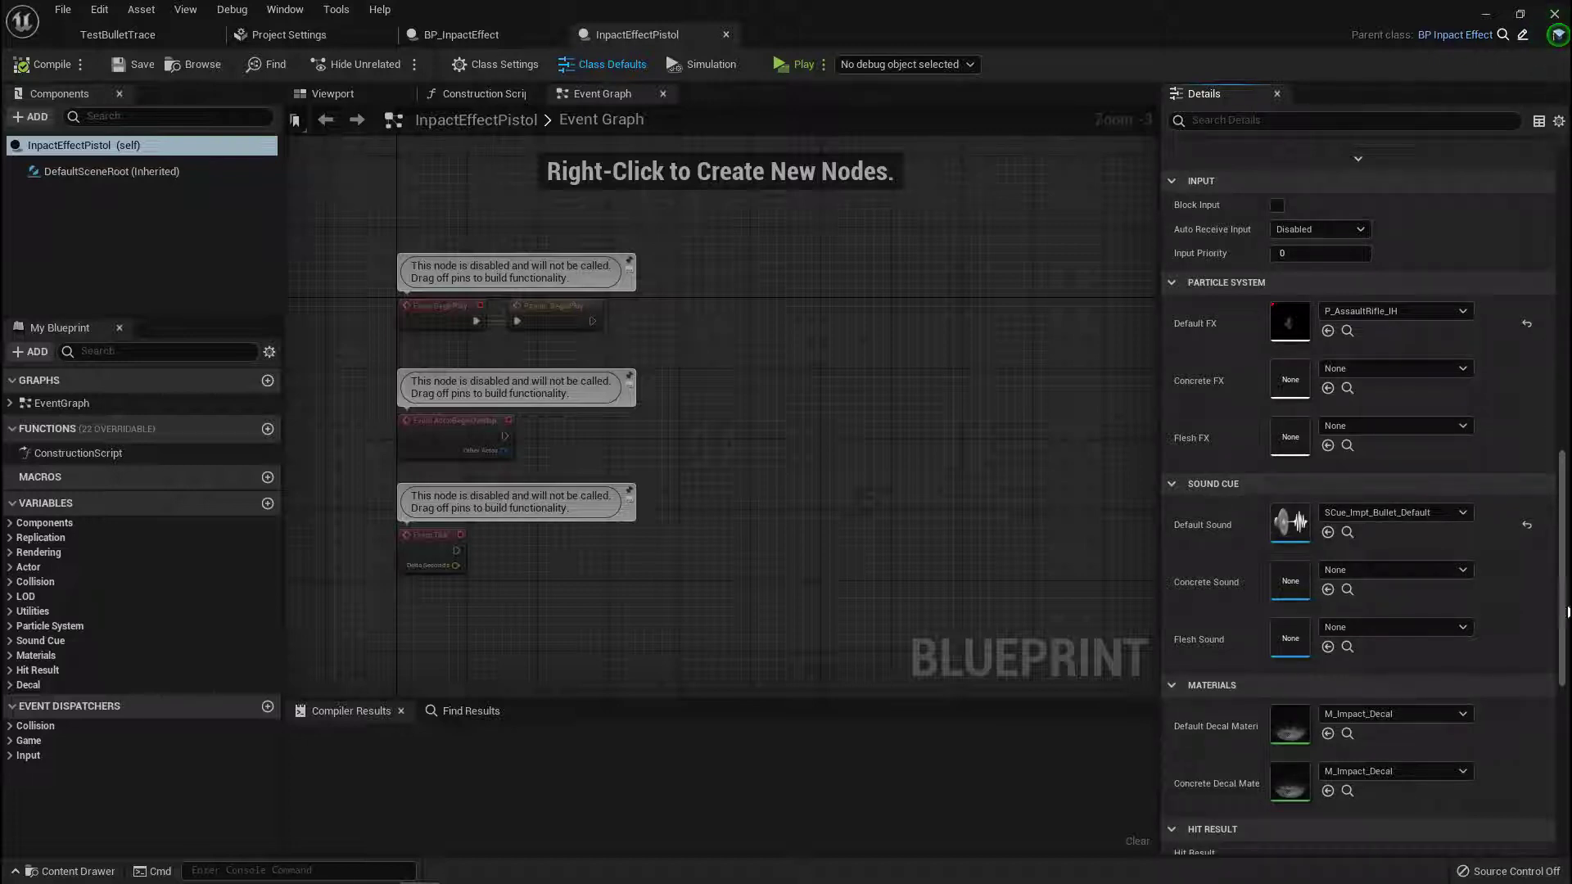
scroll(1233, 564, "down", 2)
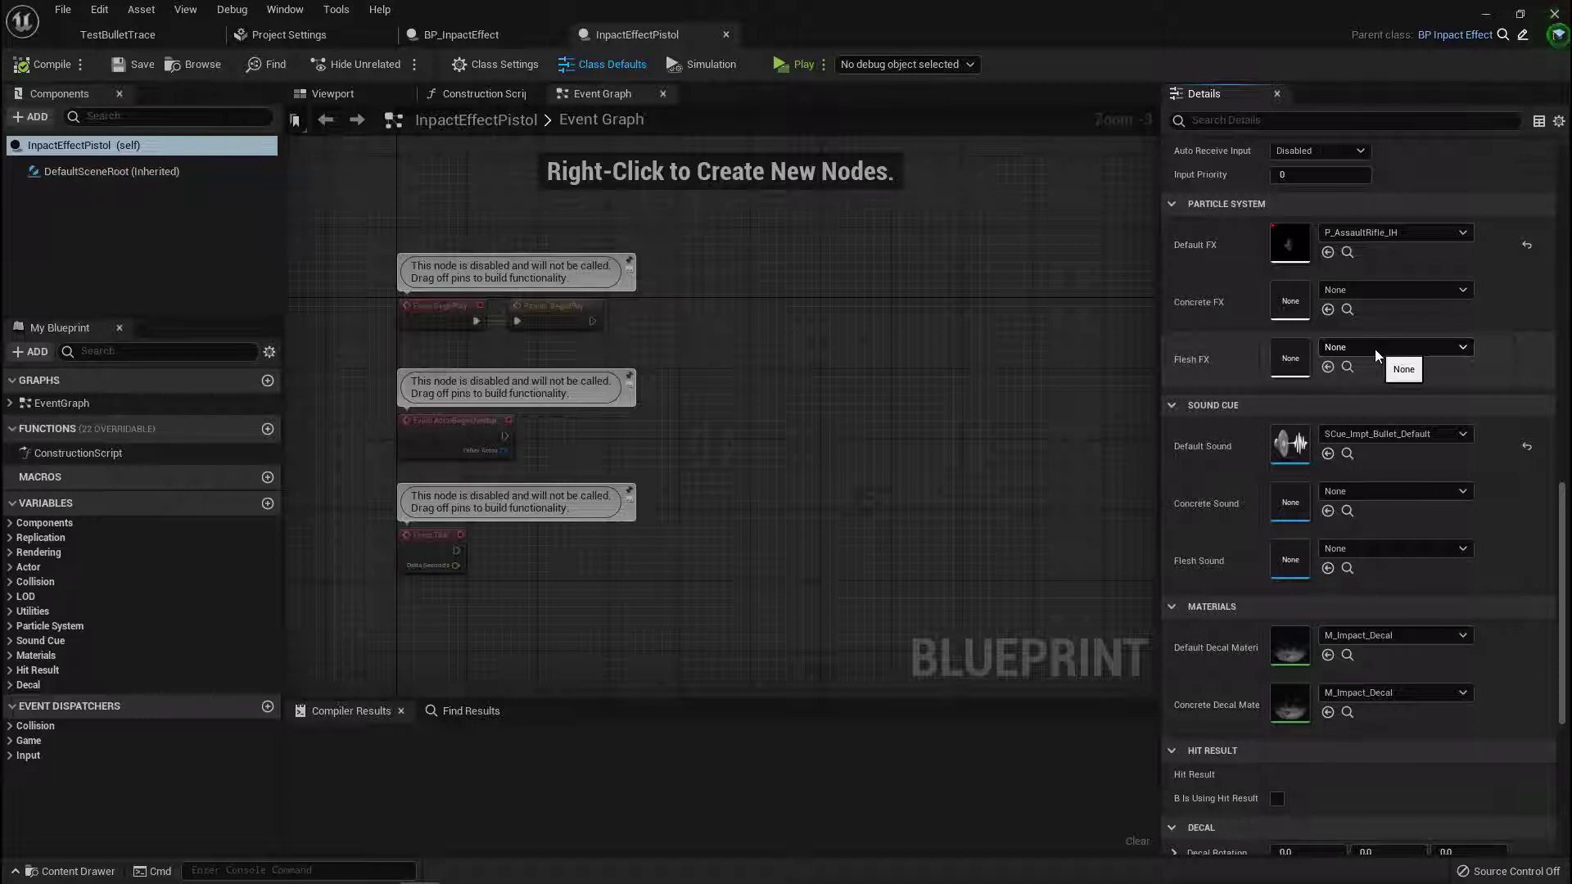
- Set Flesh FX to P_body_bullet_impact, then compile and save
left_click(1374, 349)
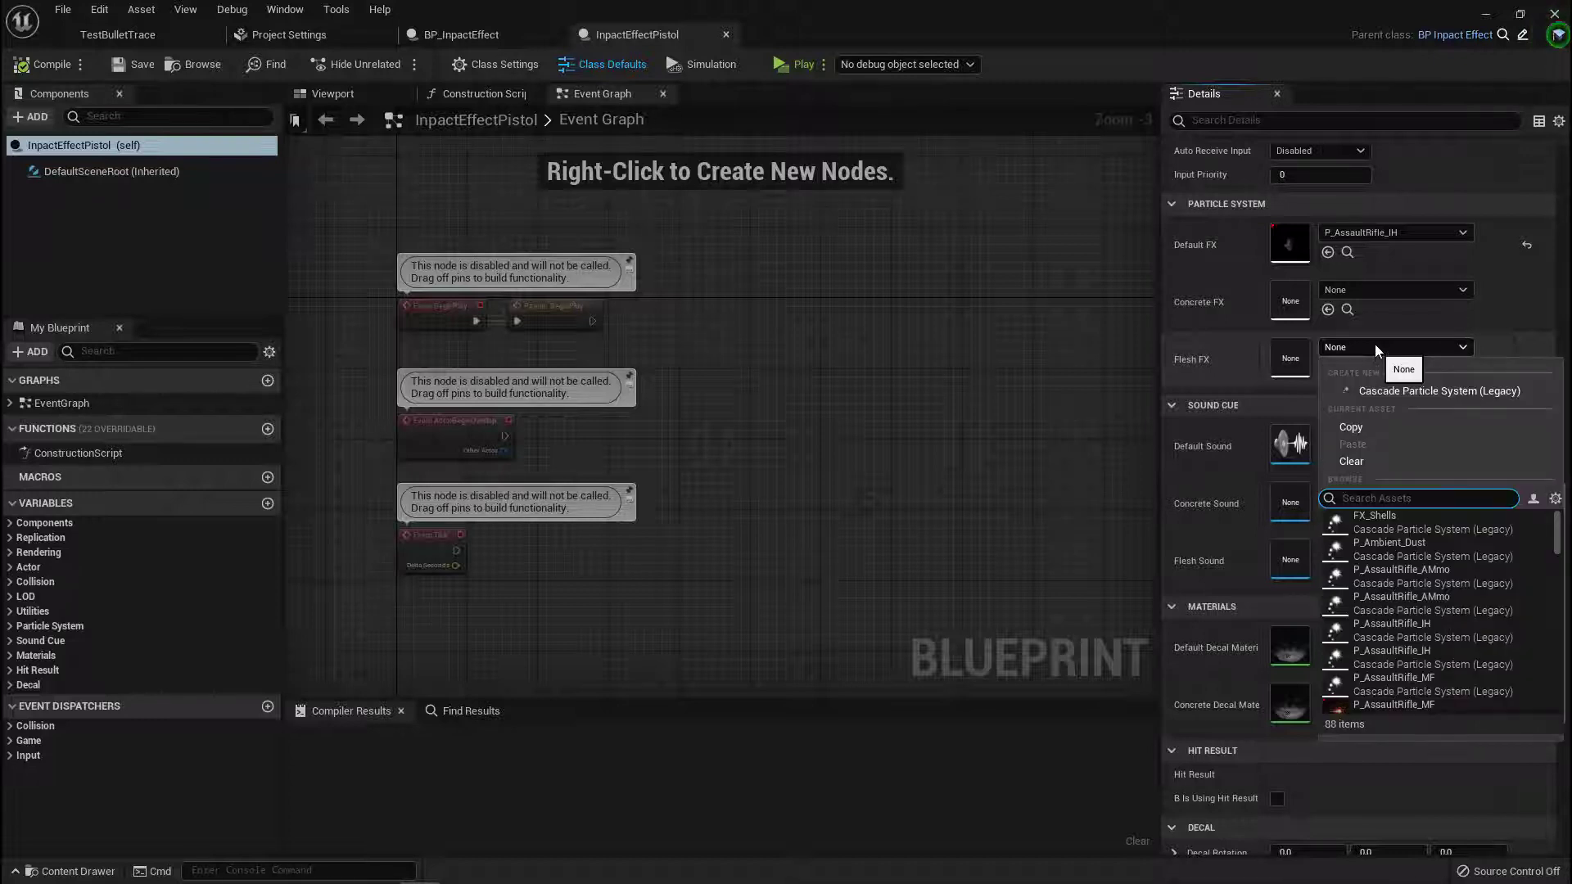
type("p_b")
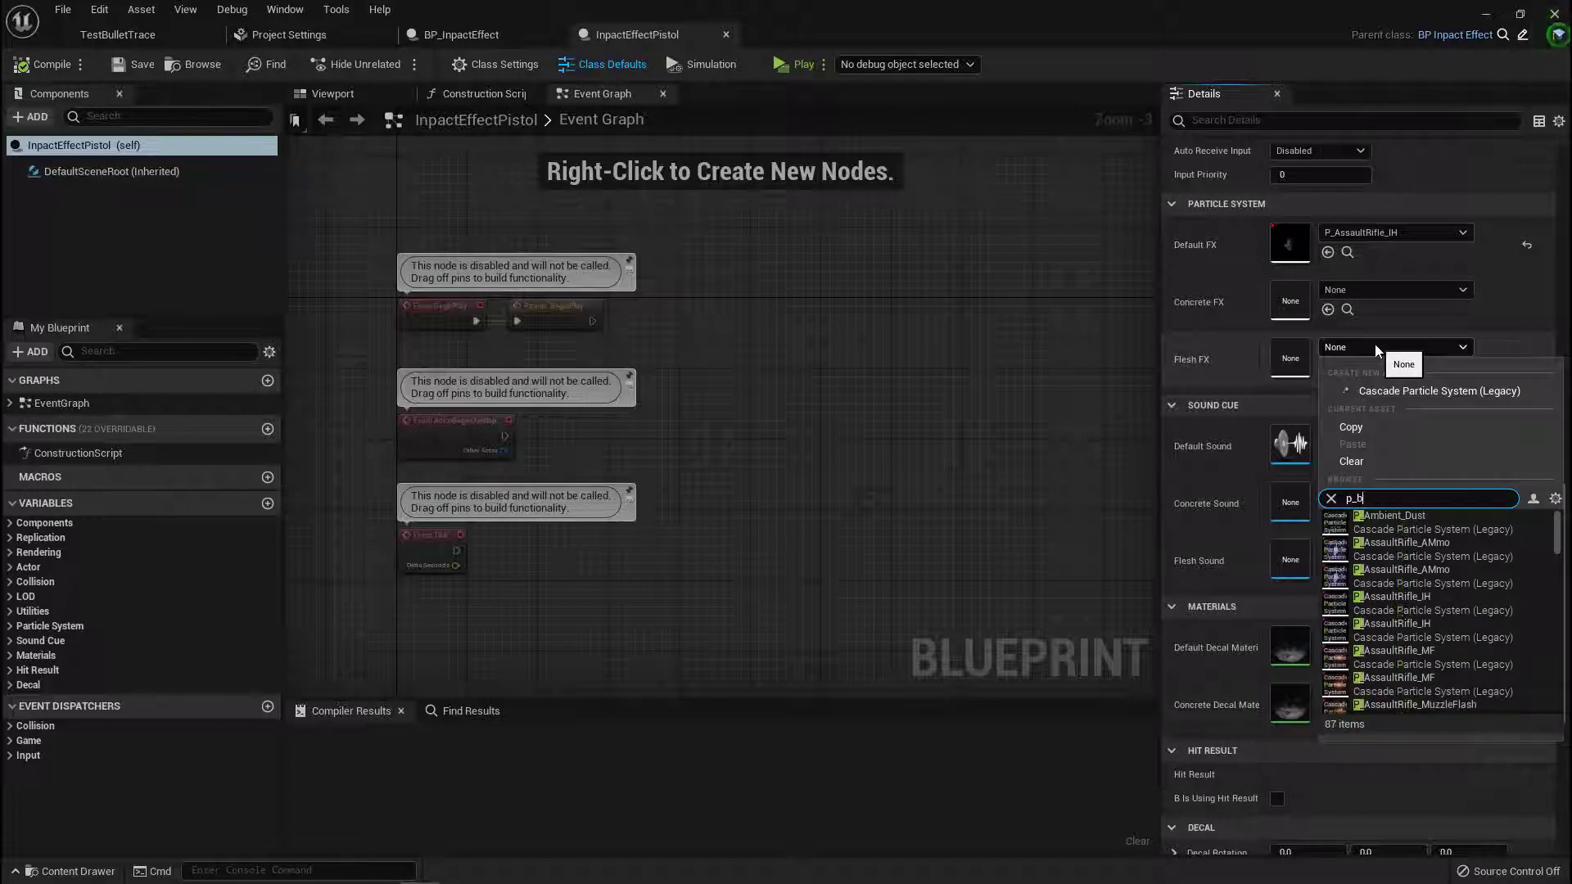
type("ody")
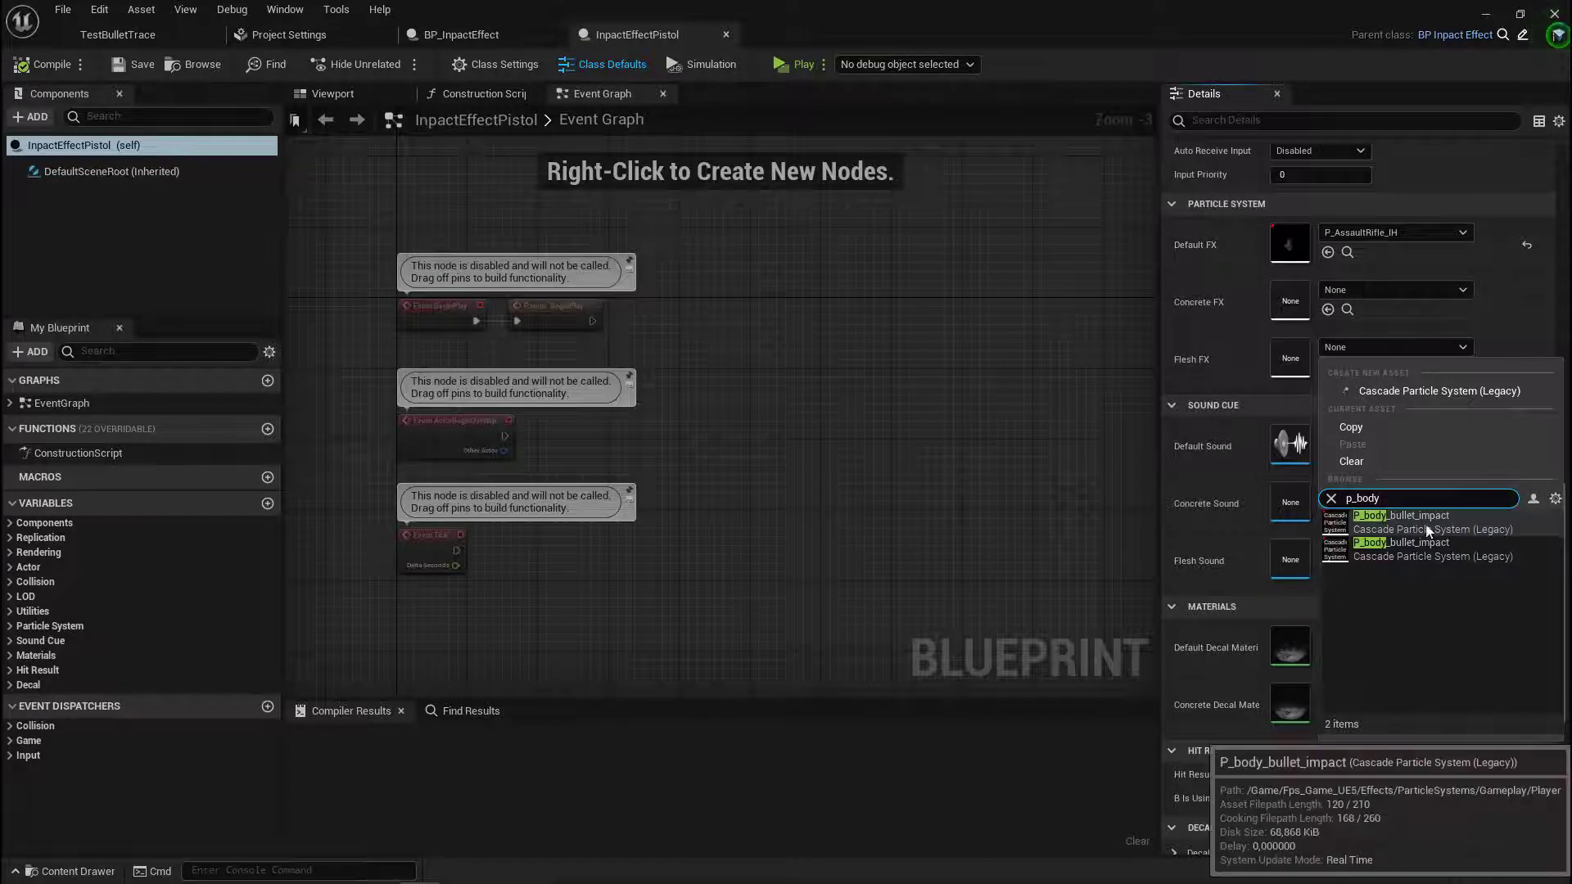
left_click(1451, 518)
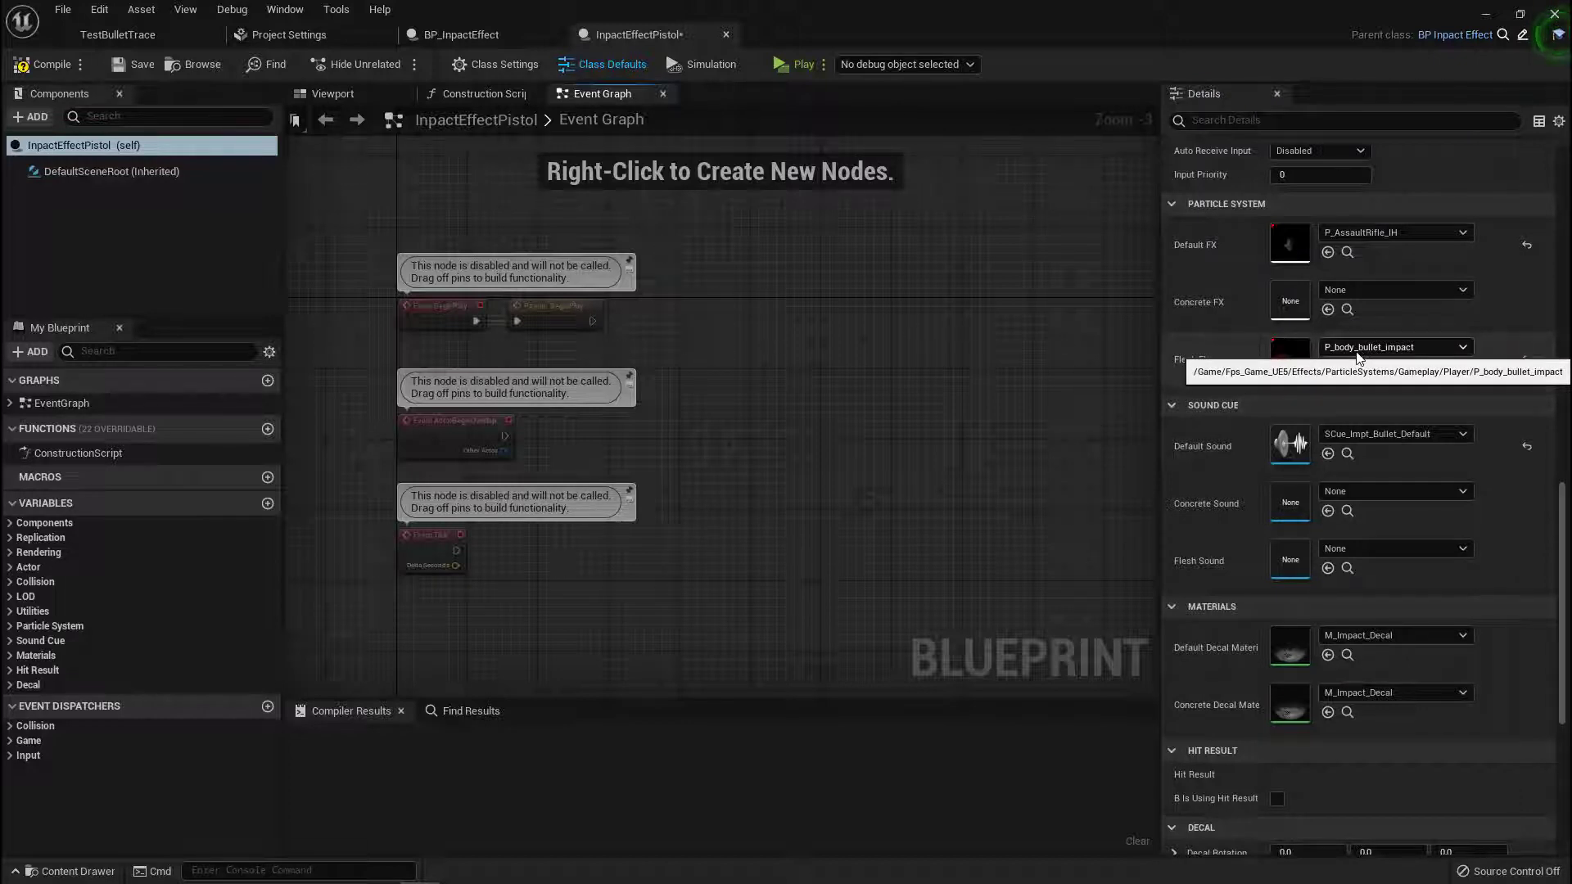
left_click(42, 64)
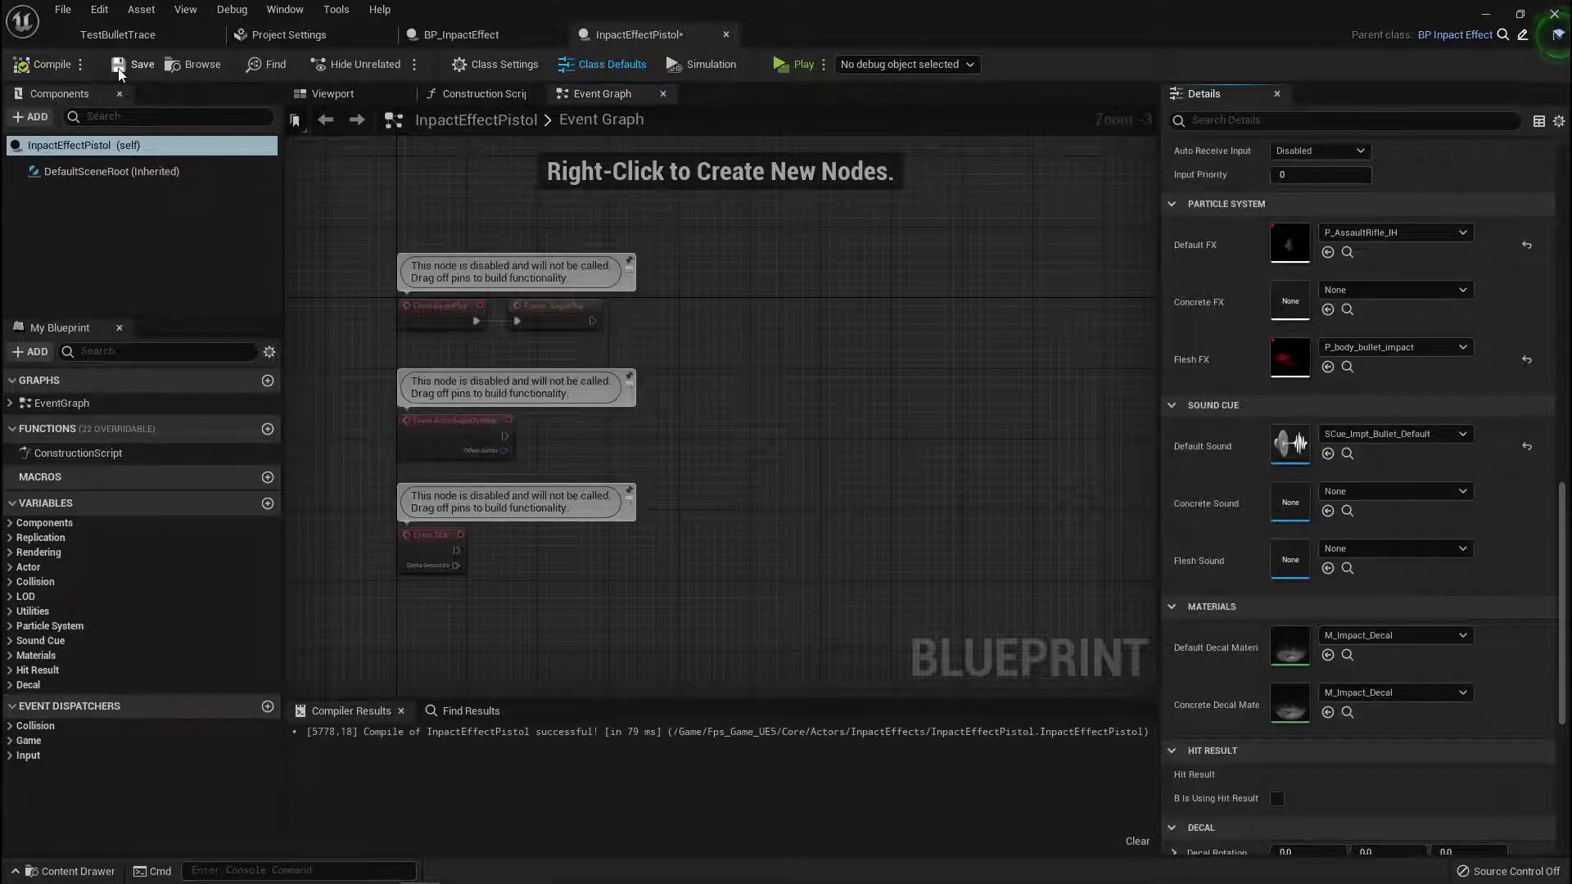
left_click(123, 68)
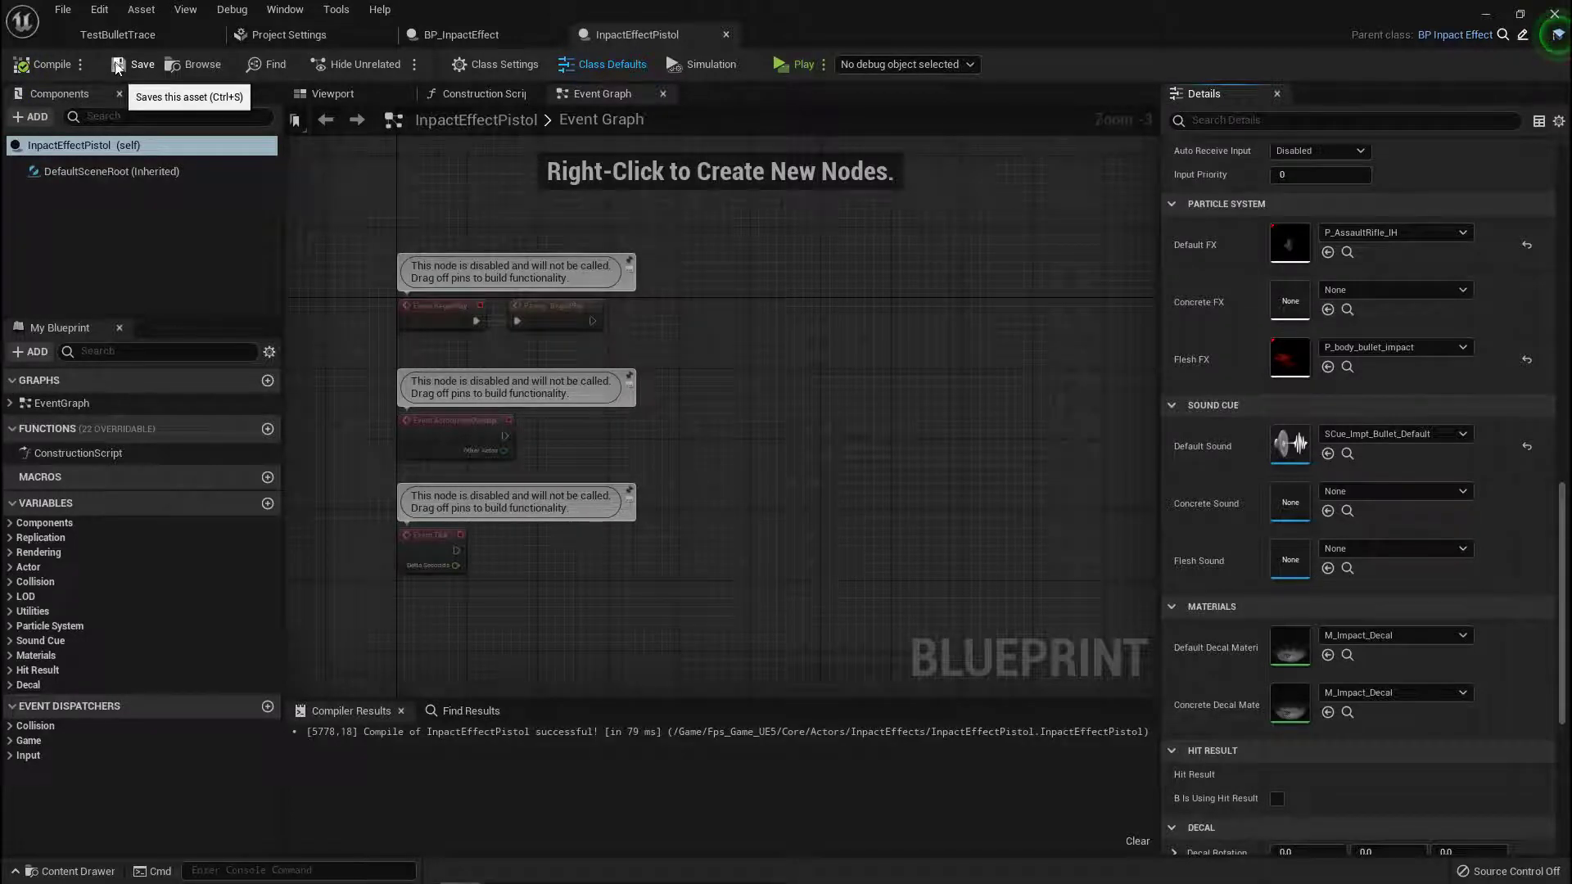
- From the TestBulletTrace Content Browser, open PM_Flesh_Body in the Core/MatPhys folder
left_click(123, 36)
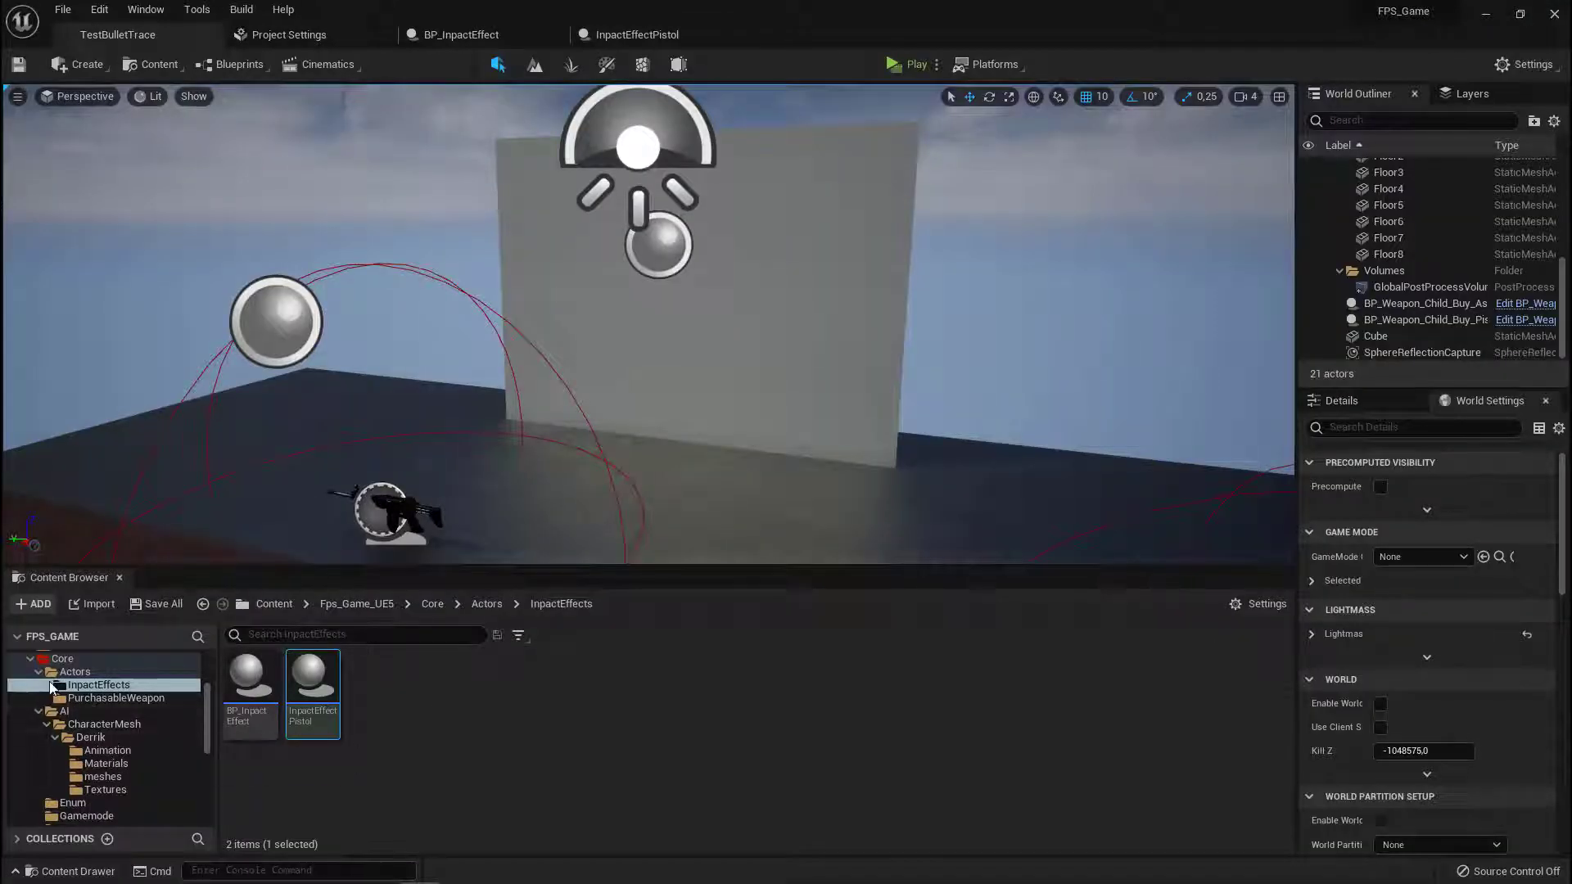
left_click(38, 672)
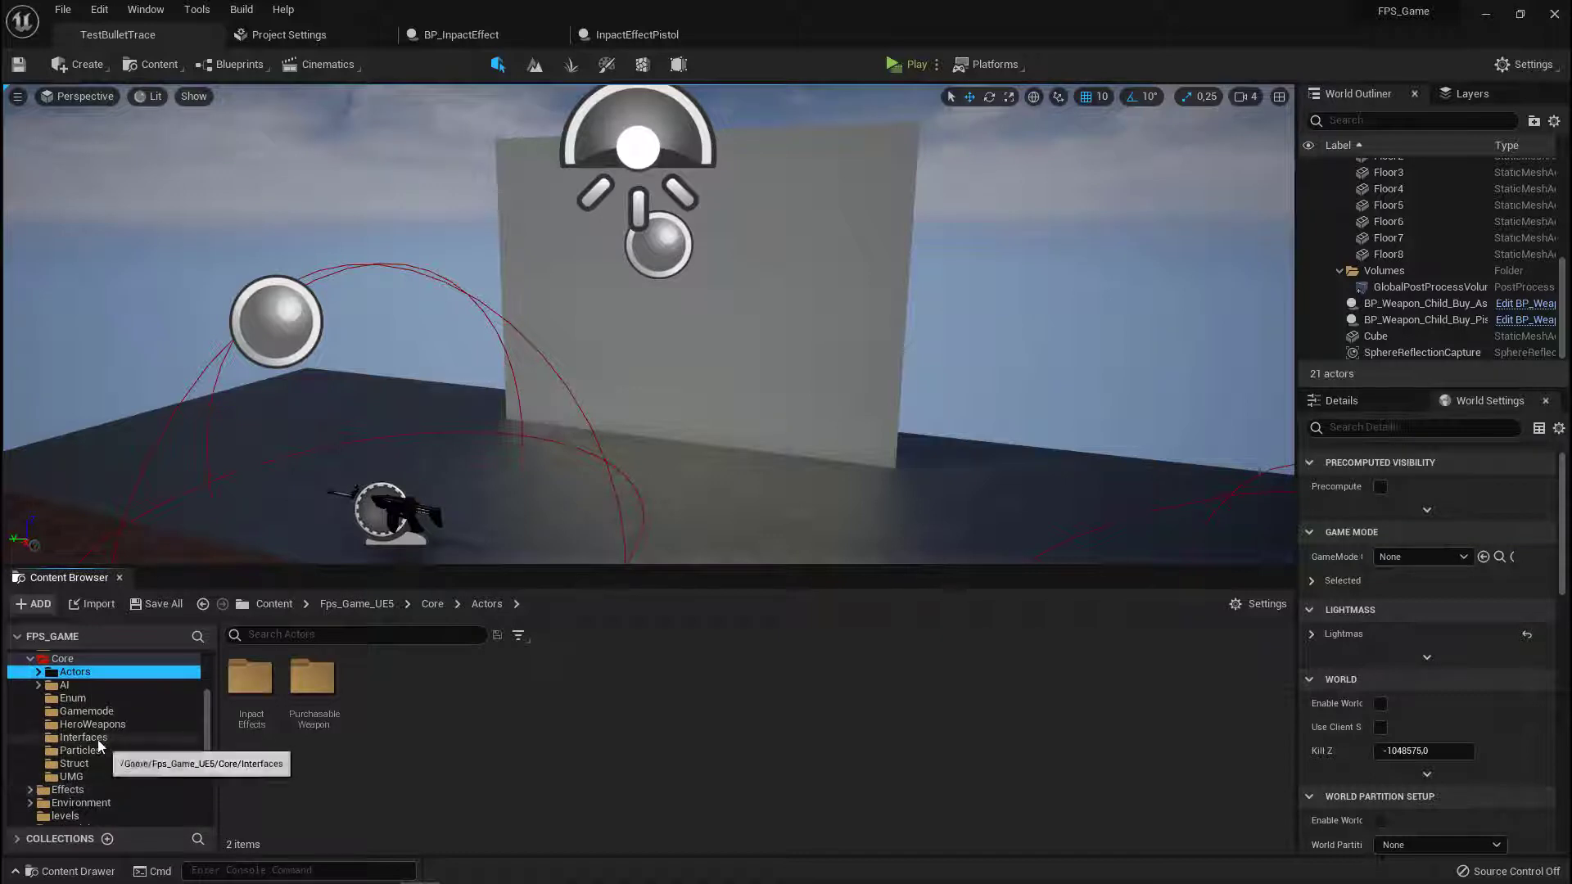
scroll(97, 733, "up", 2)
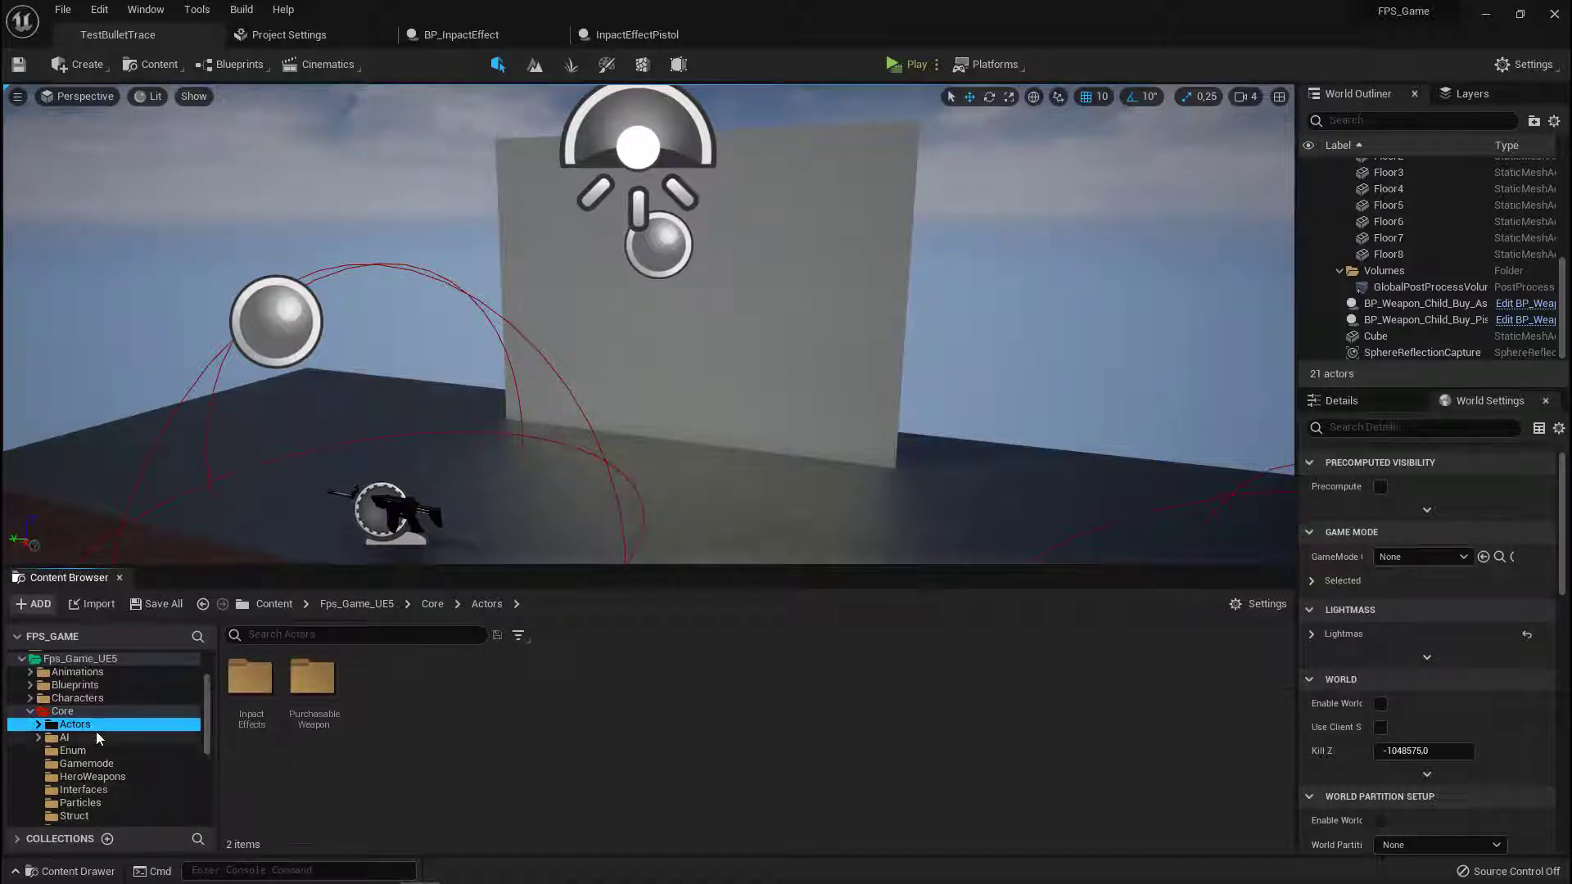
left_click(30, 711)
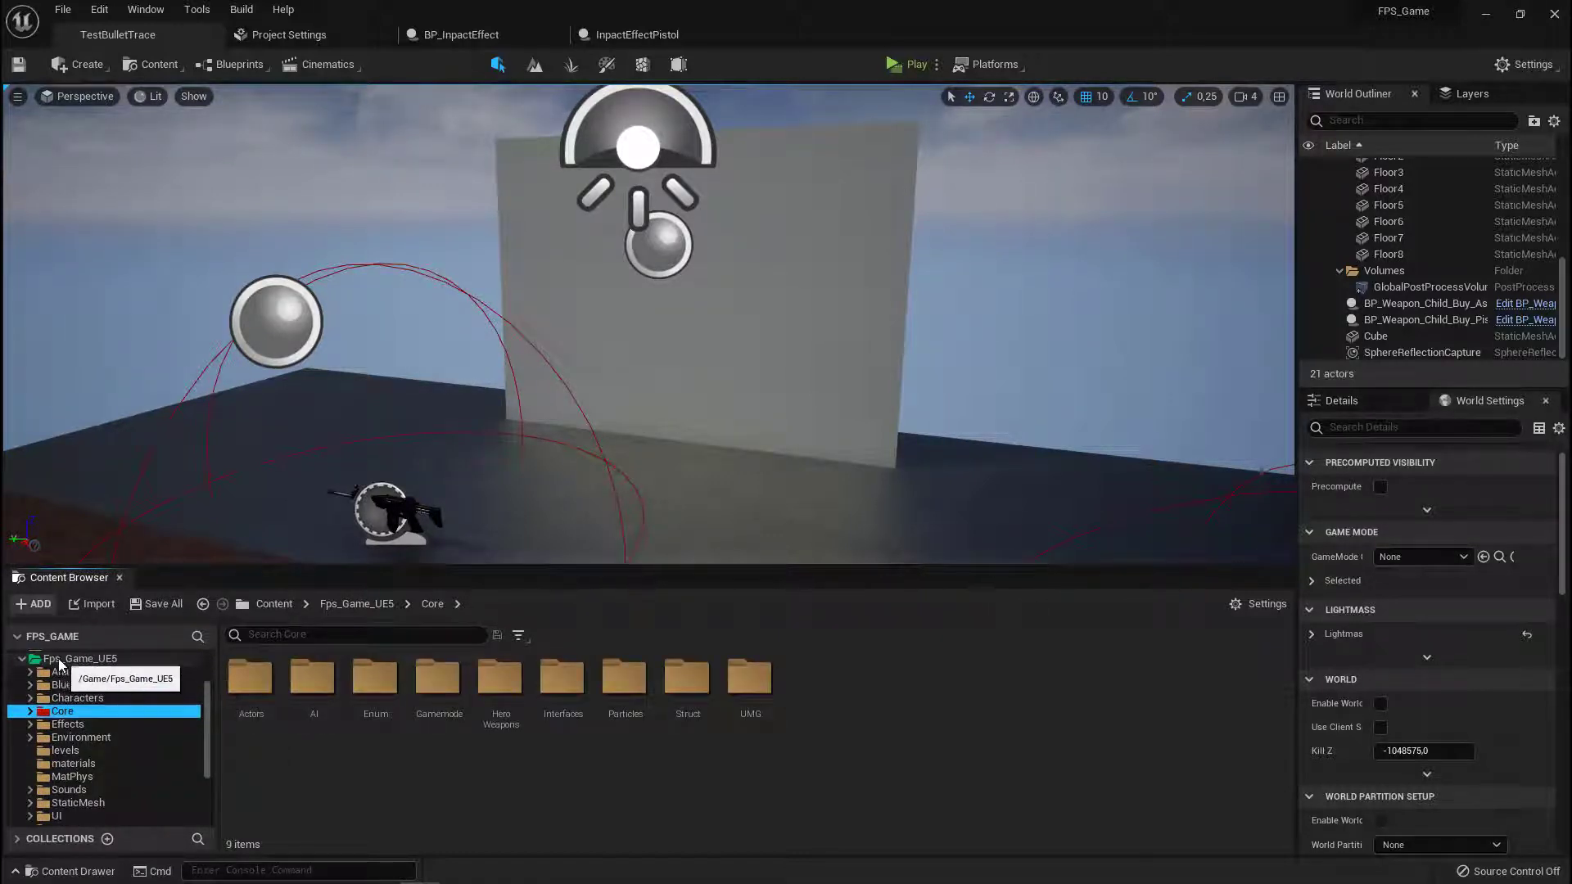
left_click(54, 778)
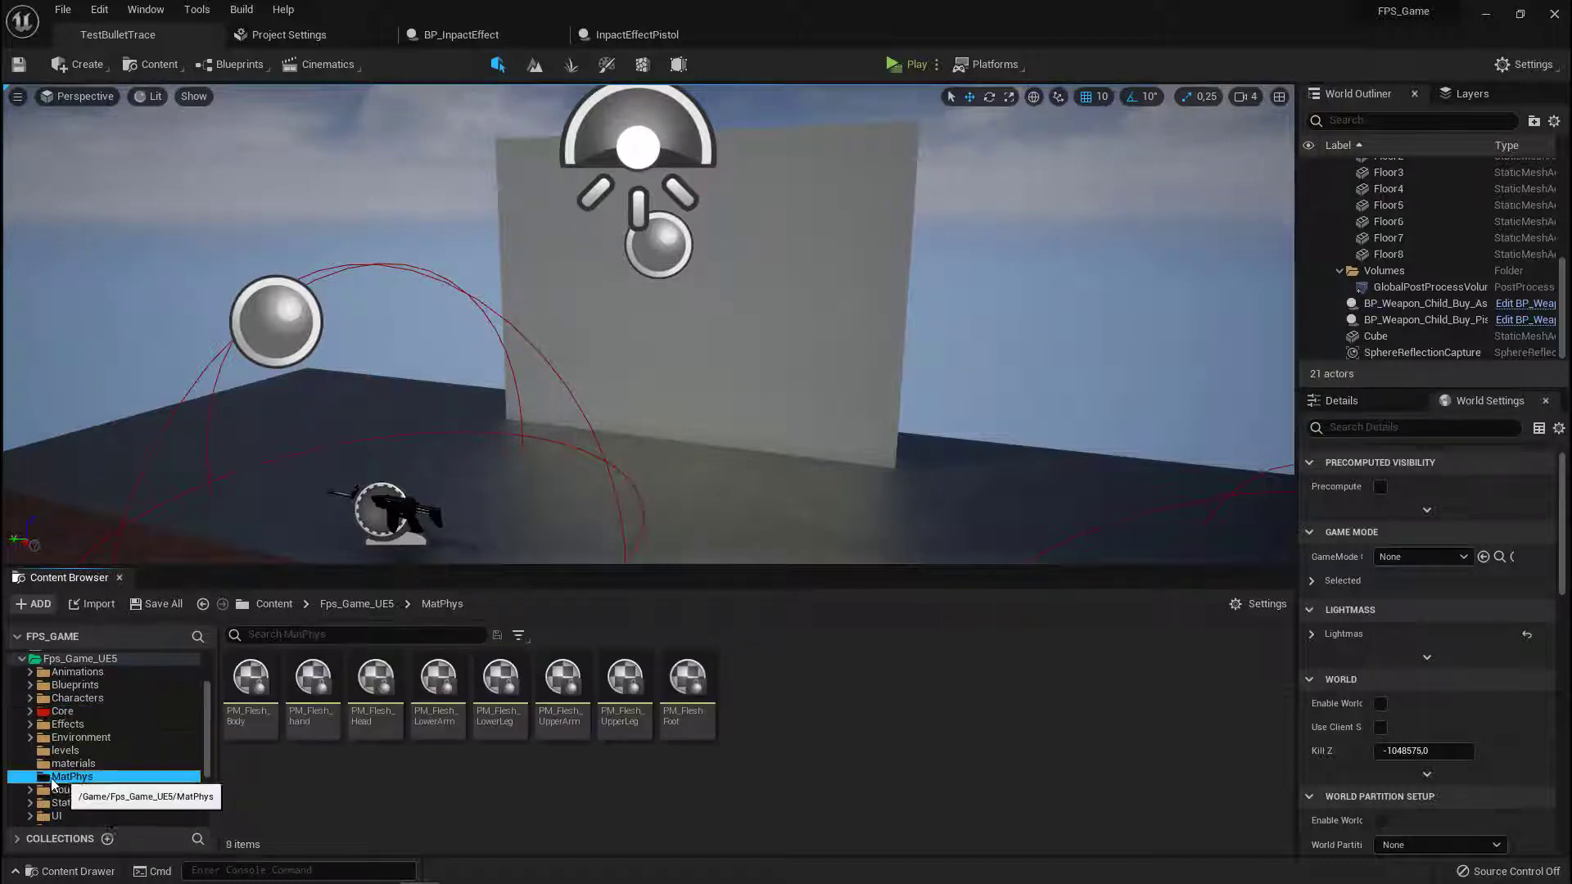
double_click(250, 684)
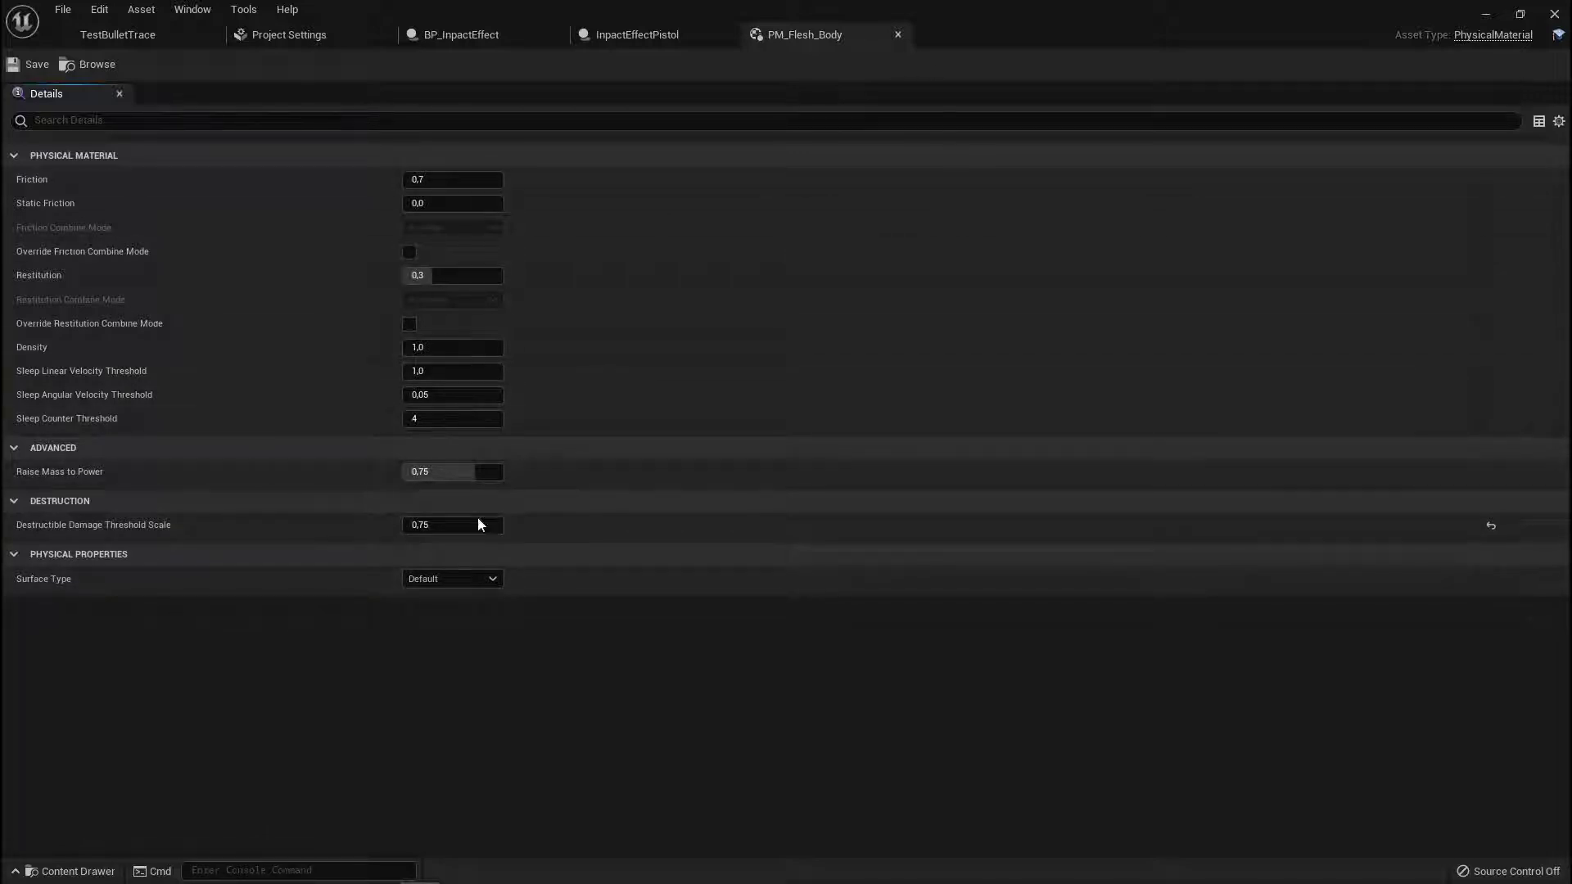
- Set PM_Flesh_Body's Surface Type to Flesh_Body and close its editor
left_click(450, 581)
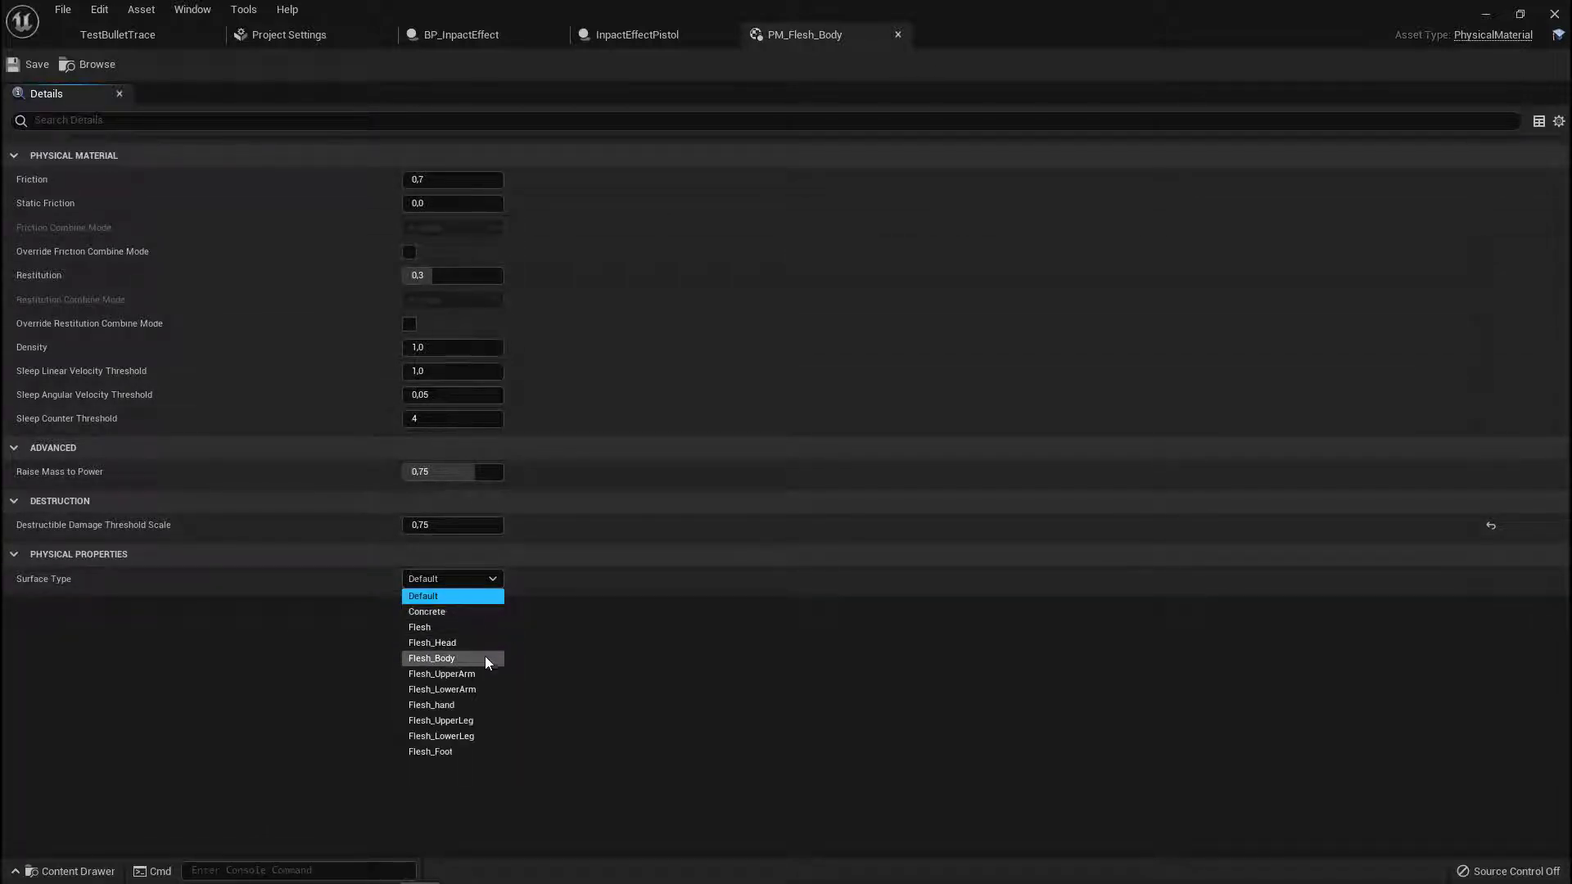
left_click(456, 659)
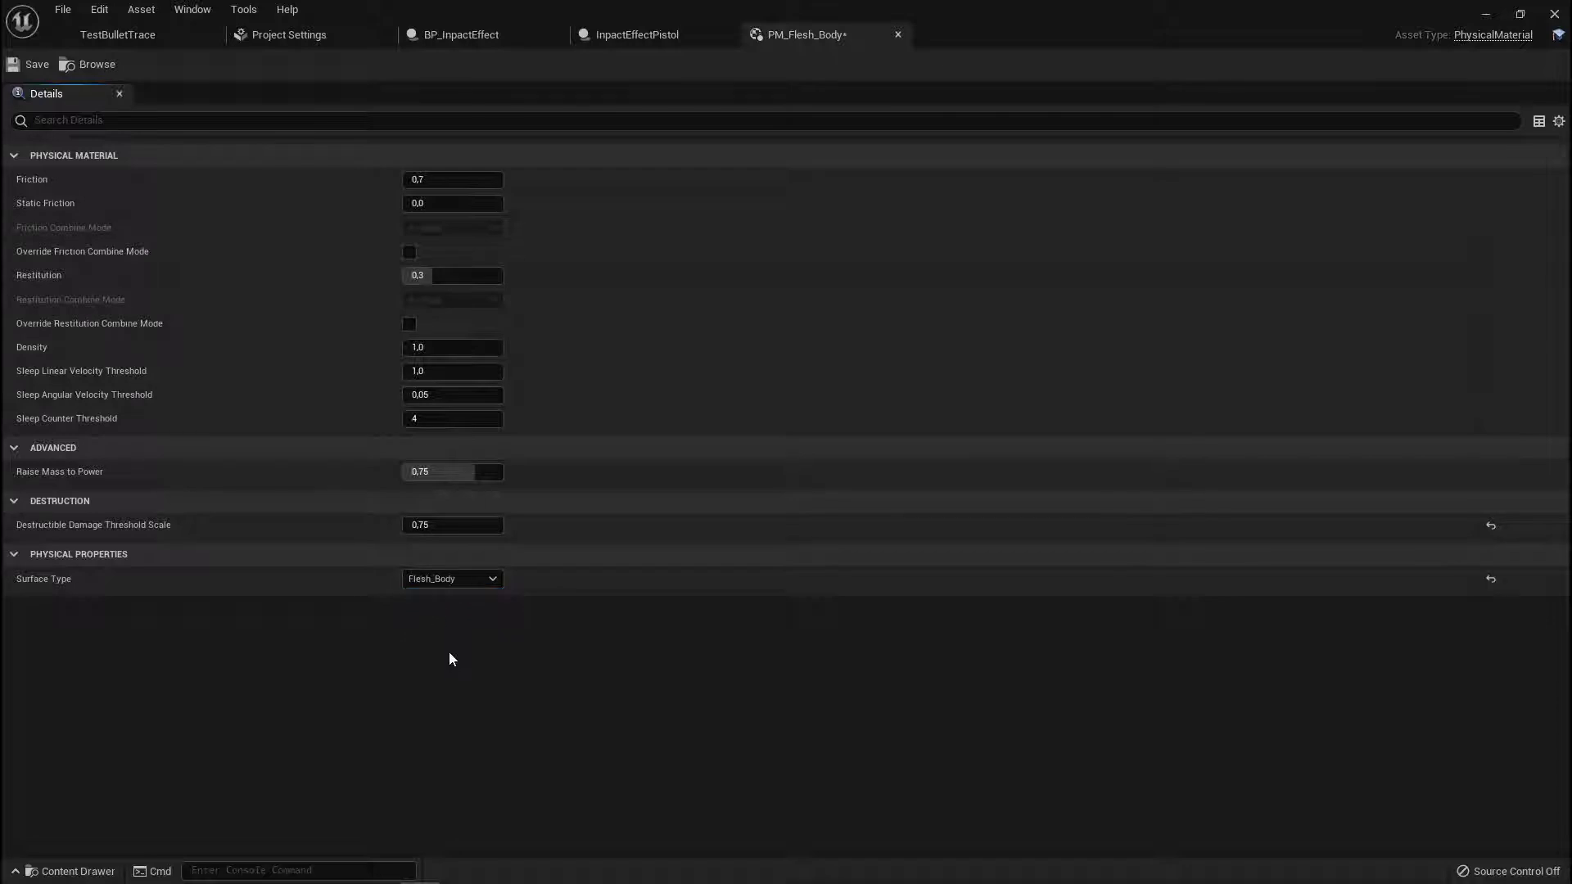
left_click(897, 34)
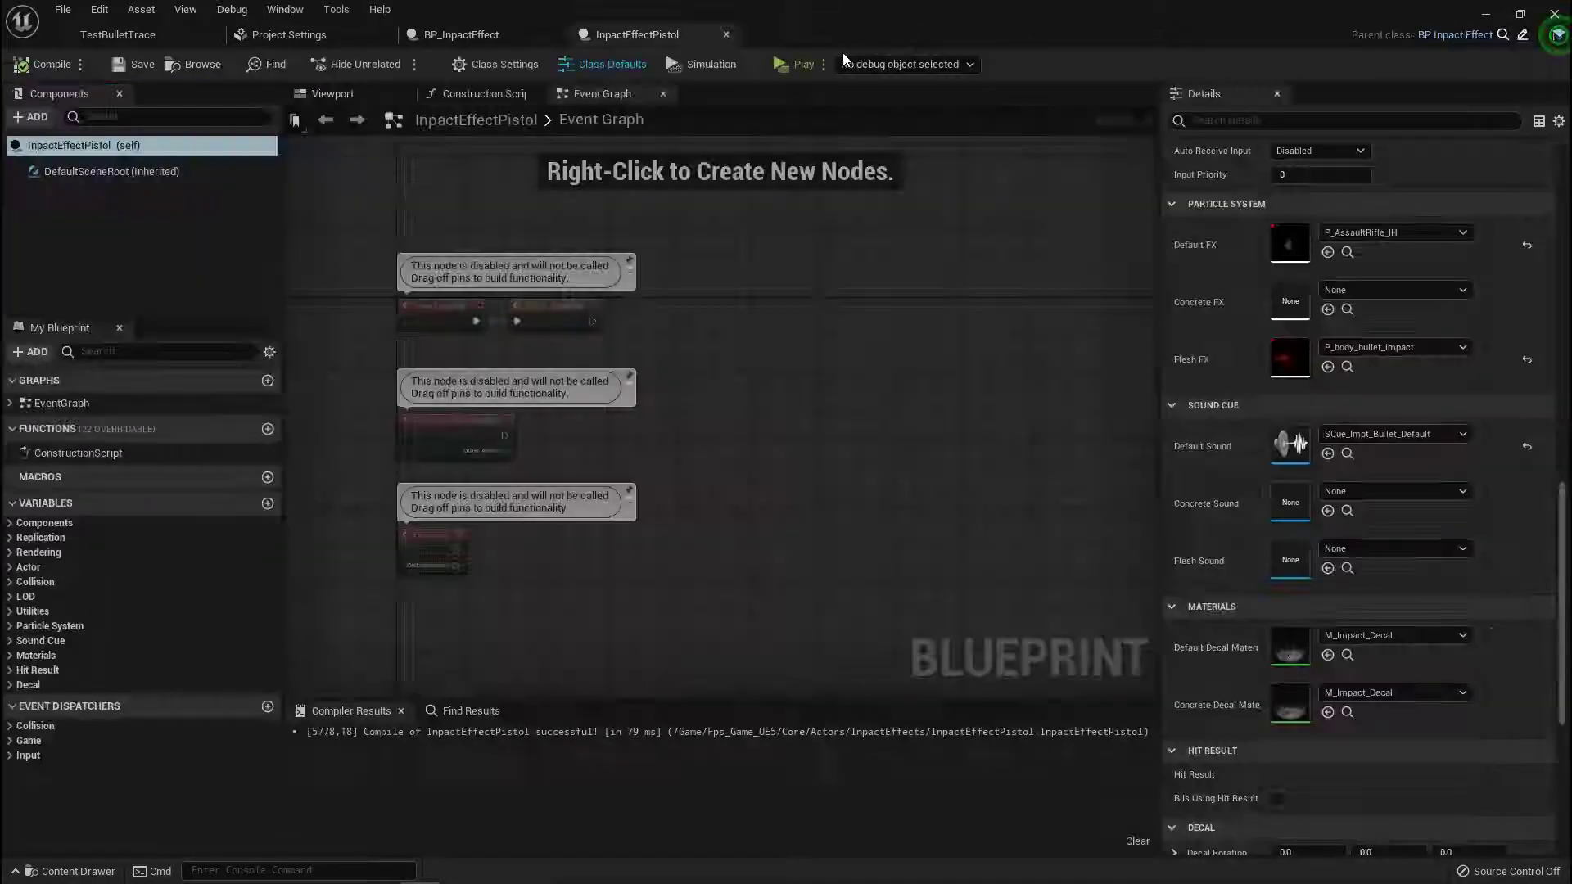
- Set PM_Flesh_hand's Surface Type to Flesh_hand and save it
left_click(123, 36)
double_click(313, 679)
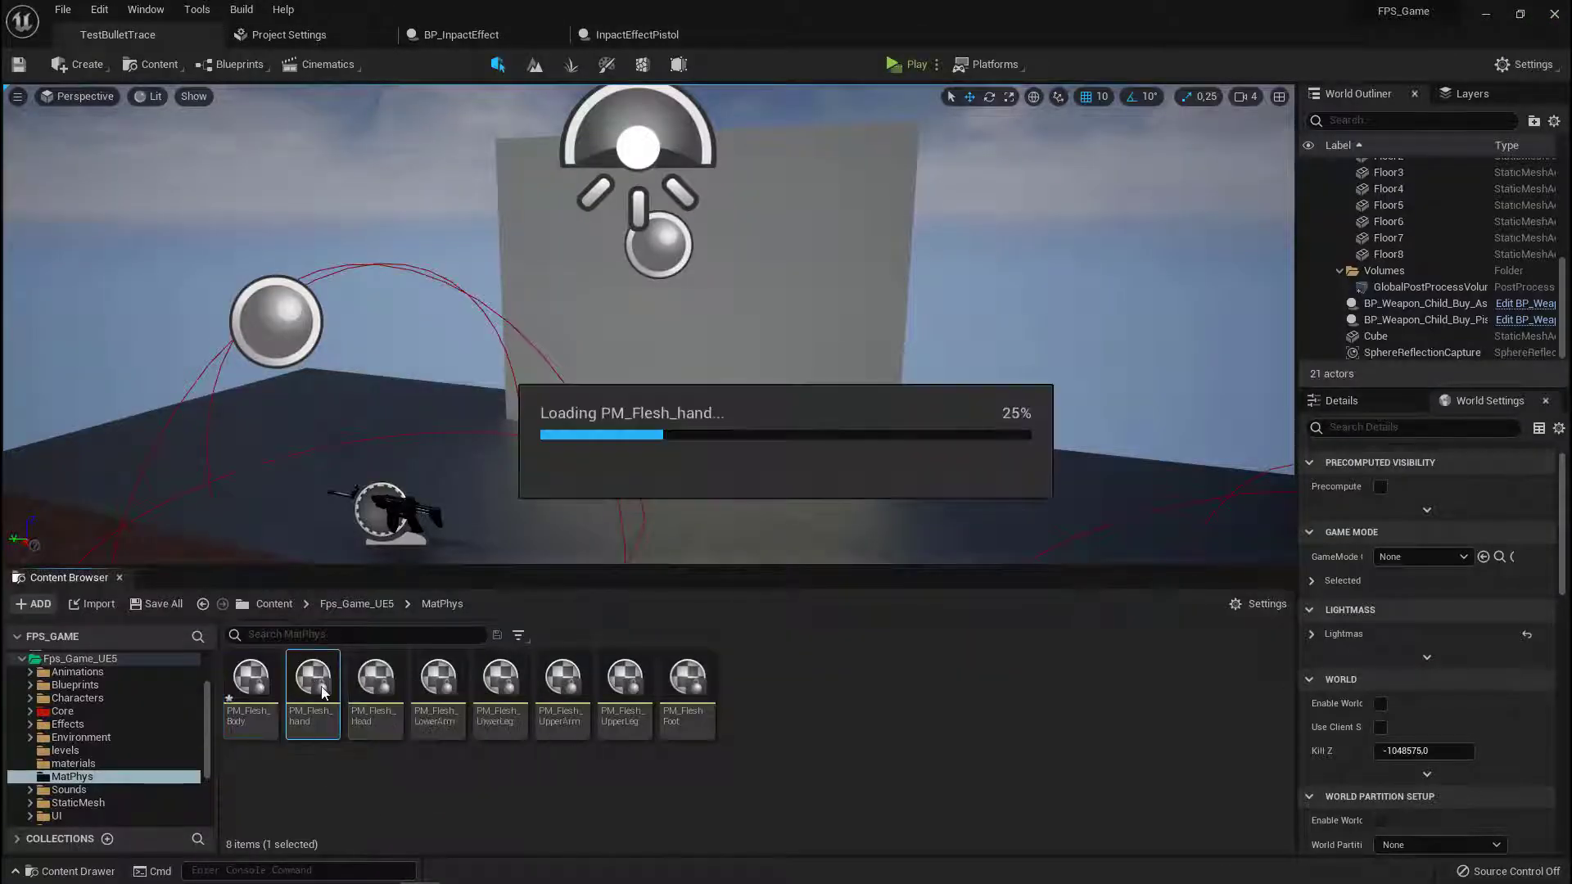
left_click(450, 579)
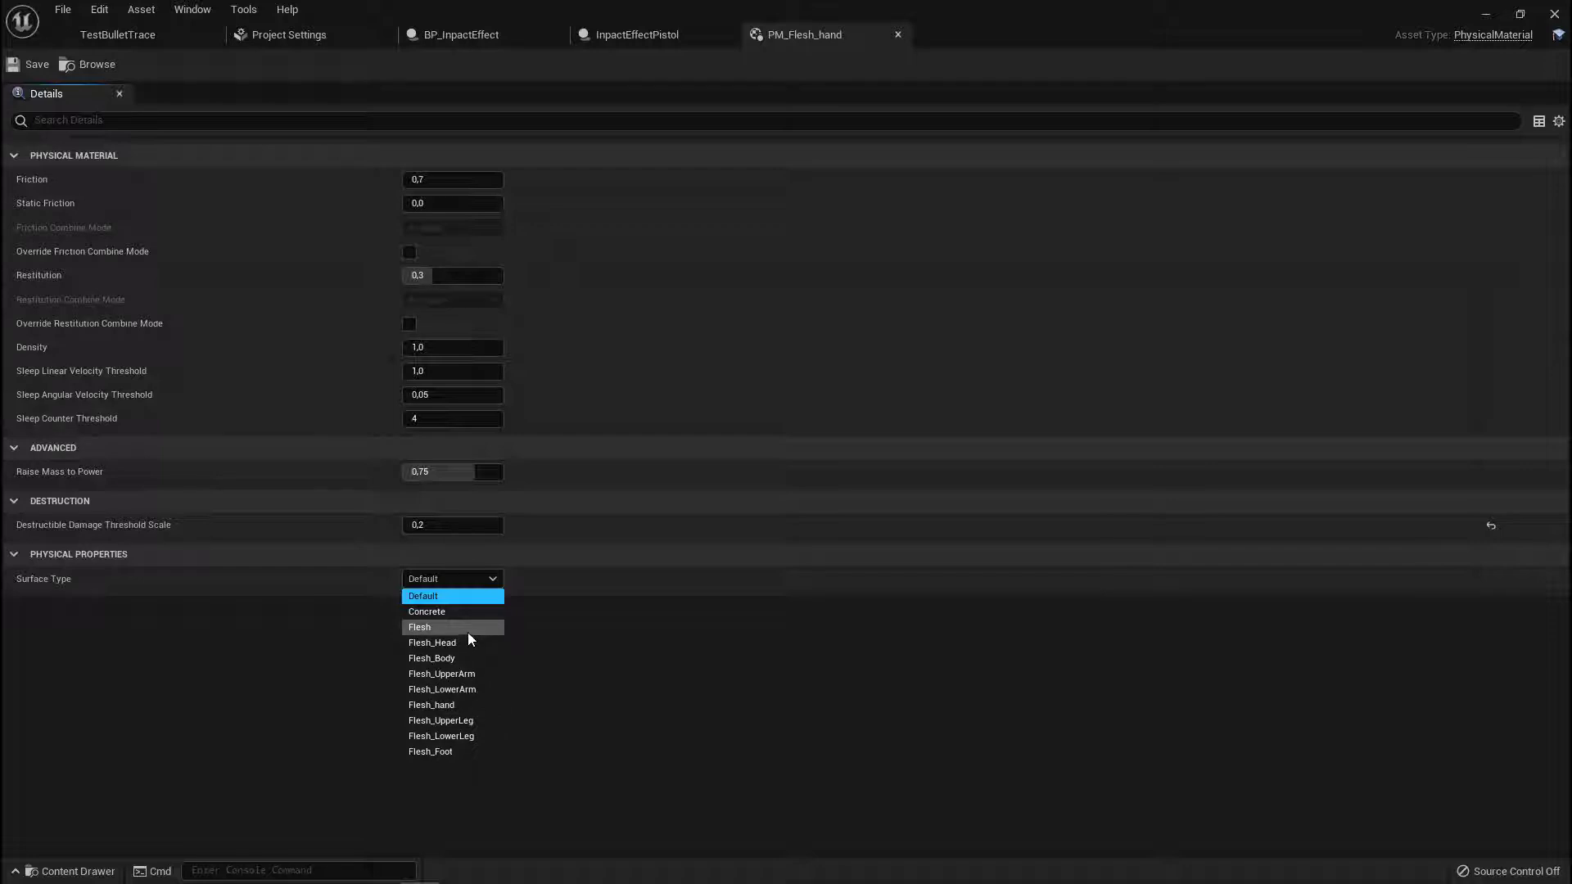
left_click(465, 704)
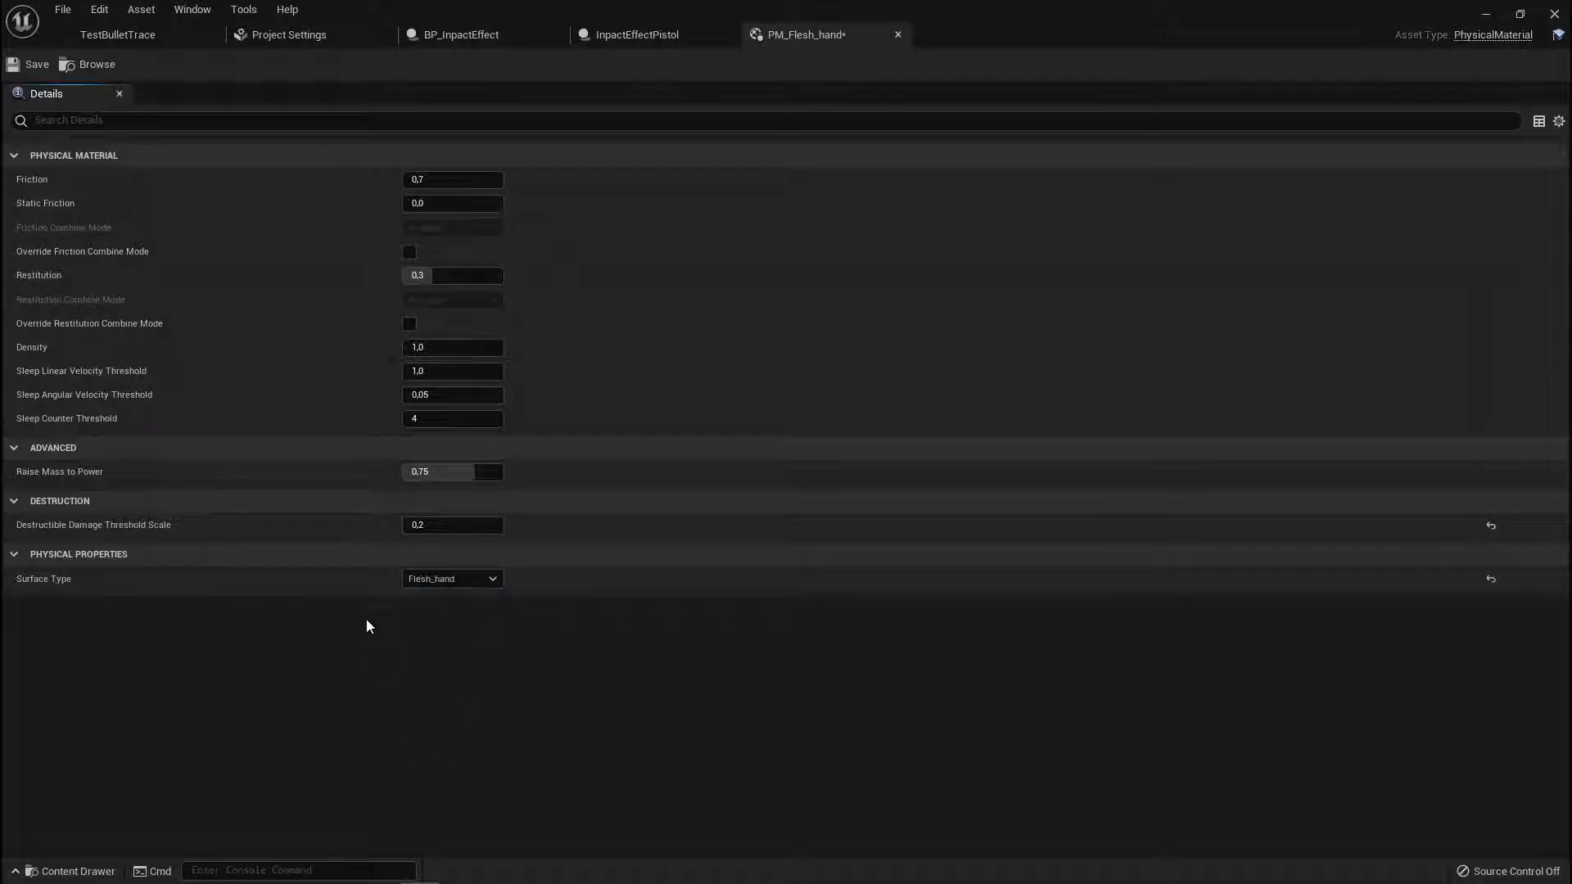
left_click(37, 65)
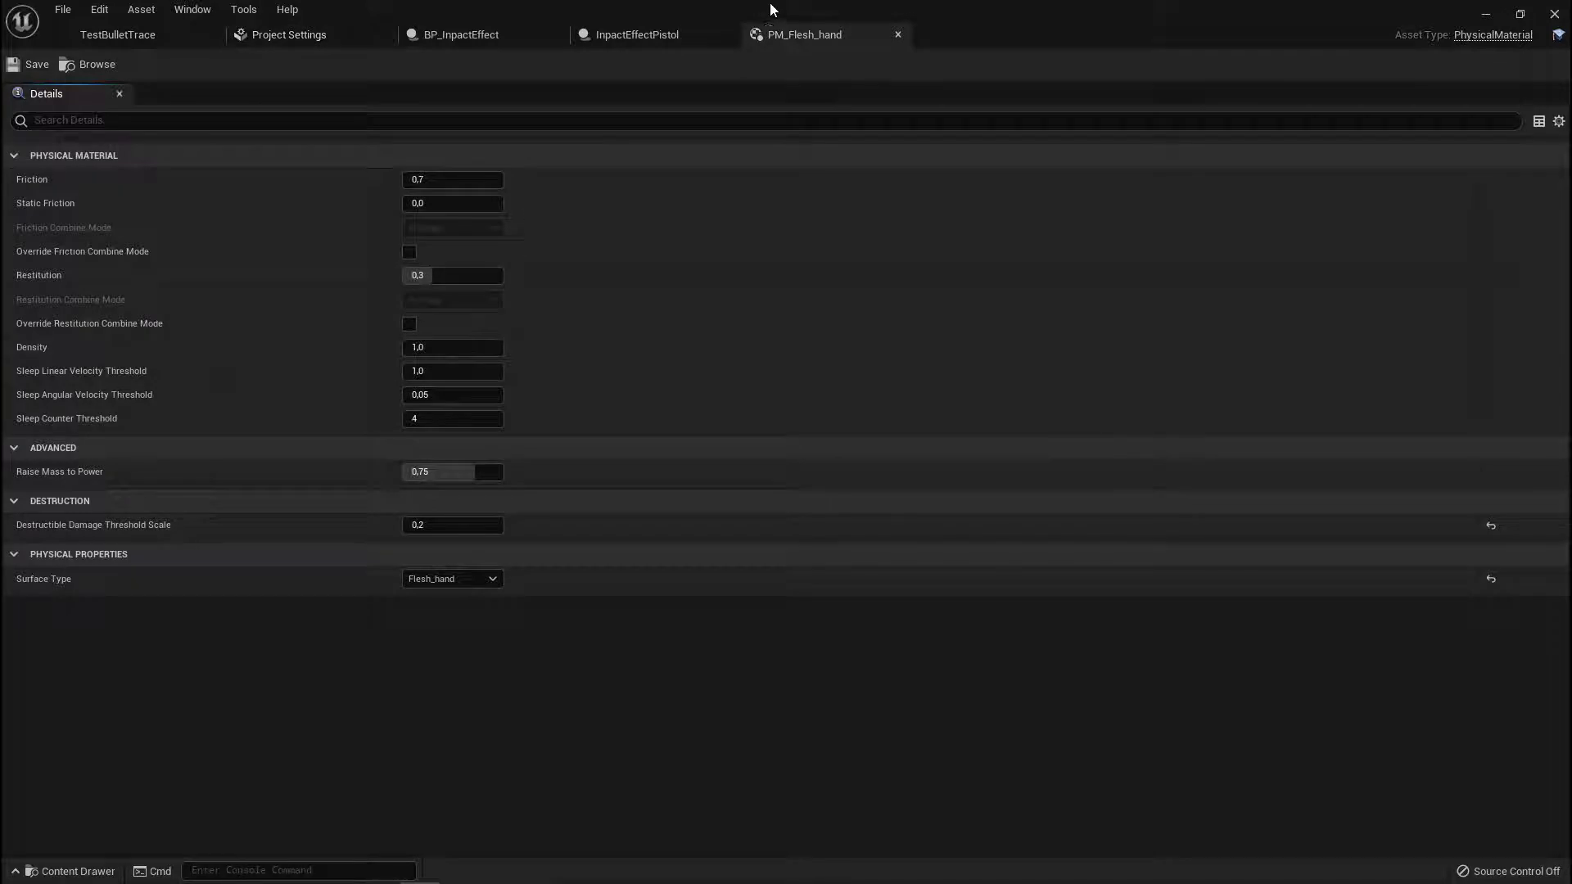
left_click(898, 34)
- Set PM_Flesh_Head's Surface Type to Flesh_Head and save it
left_click(118, 35)
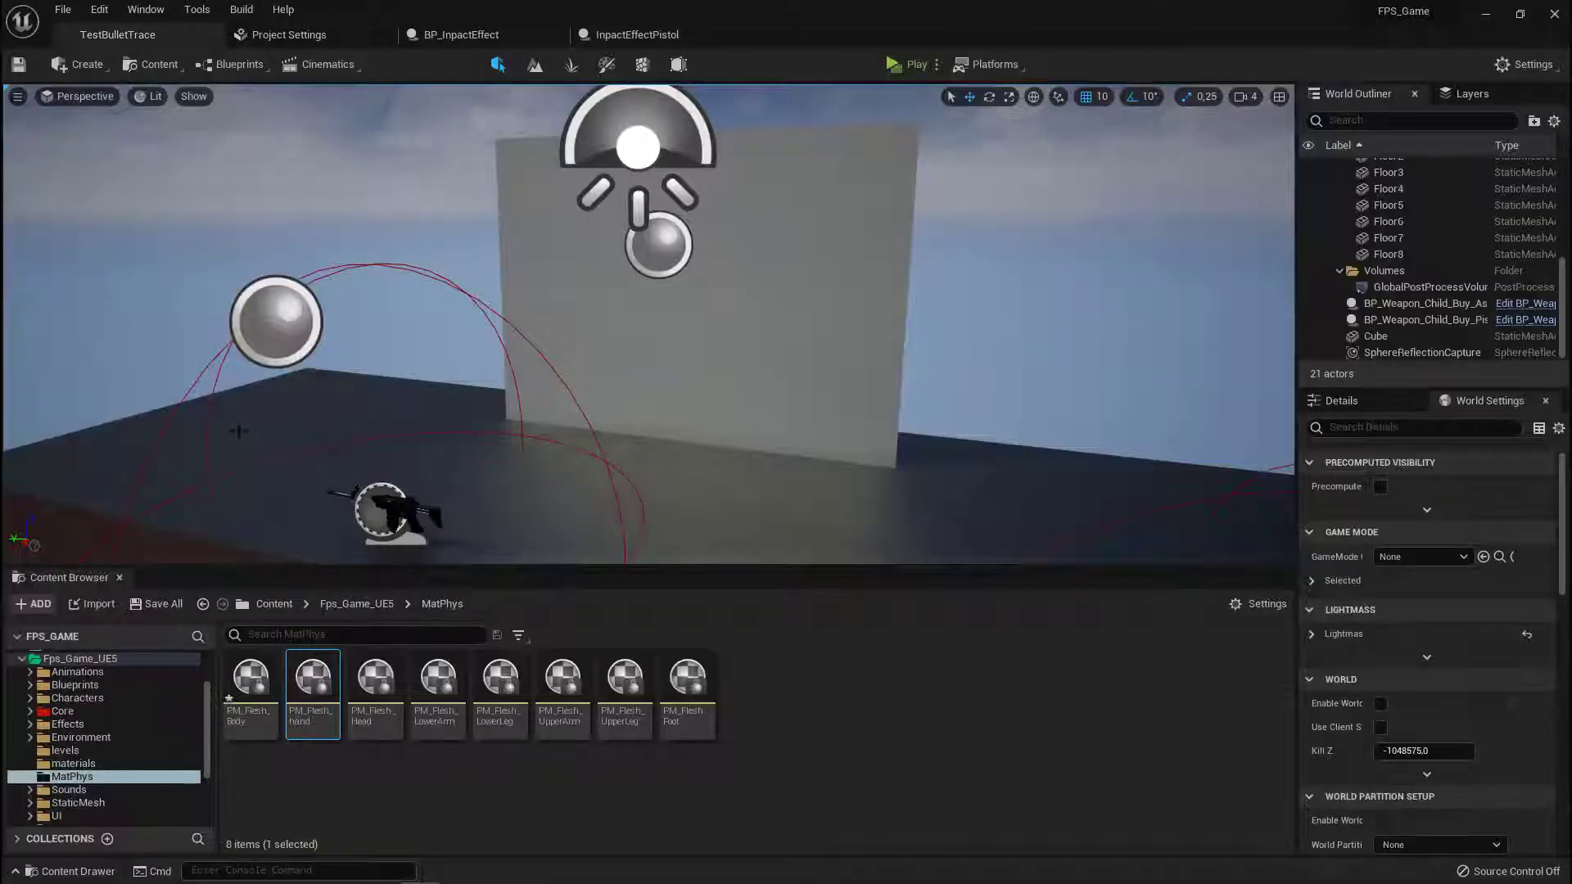
double_click(376, 684)
left_click(470, 580)
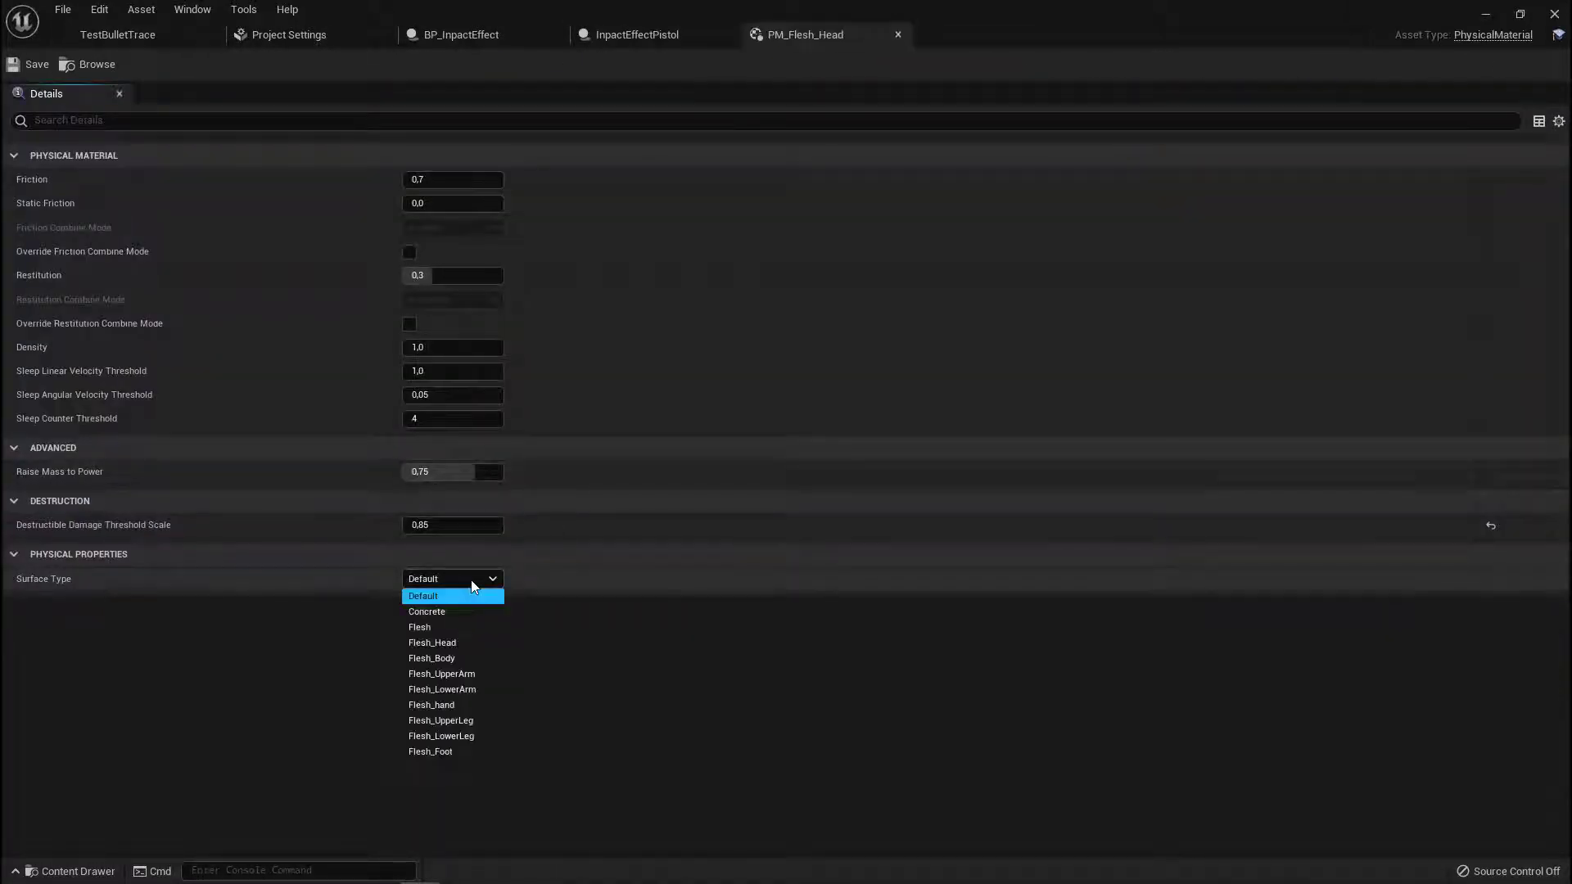
left_click(472, 643)
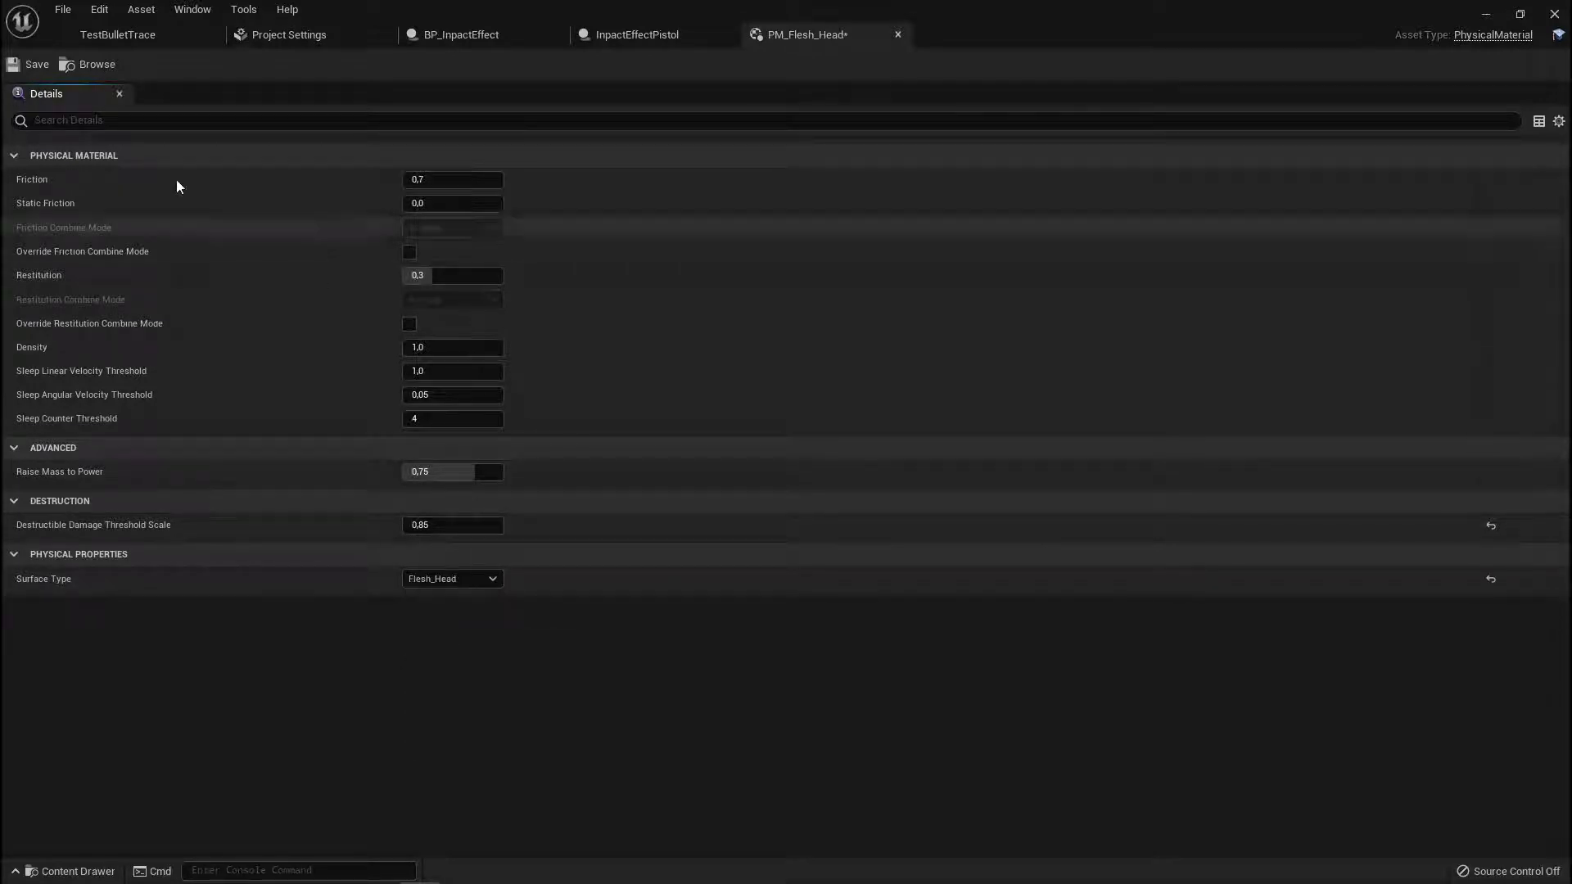
left_click(31, 65)
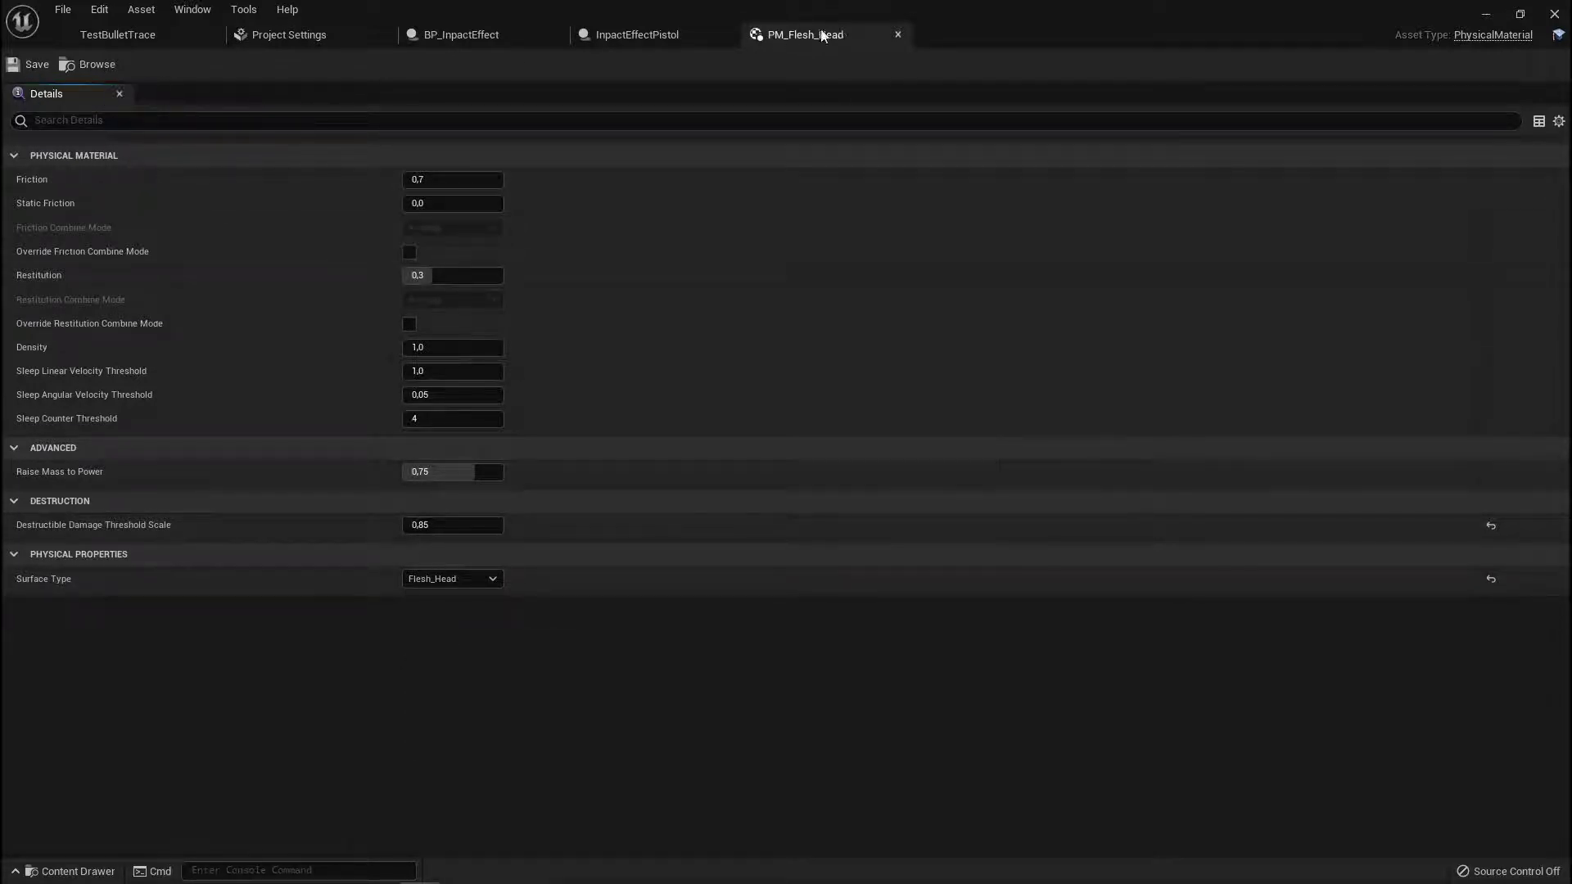
left_click(897, 35)
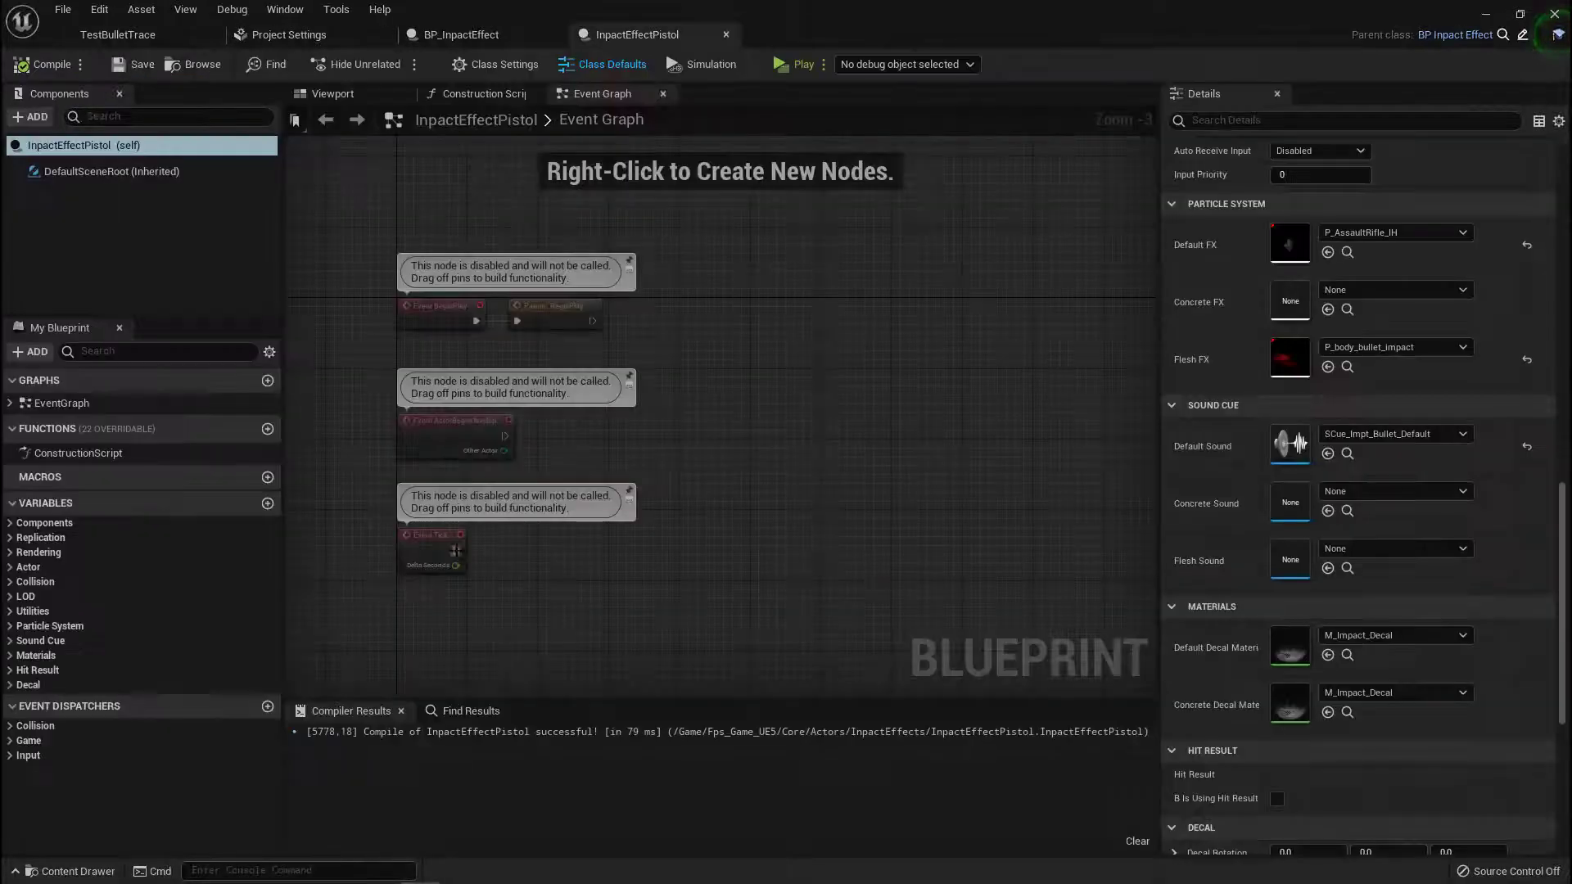
- Set PM_Flesh_LowerArm's Surface Type to Flesh_LowerArm and save it
left_click(105, 36)
double_click(440, 686)
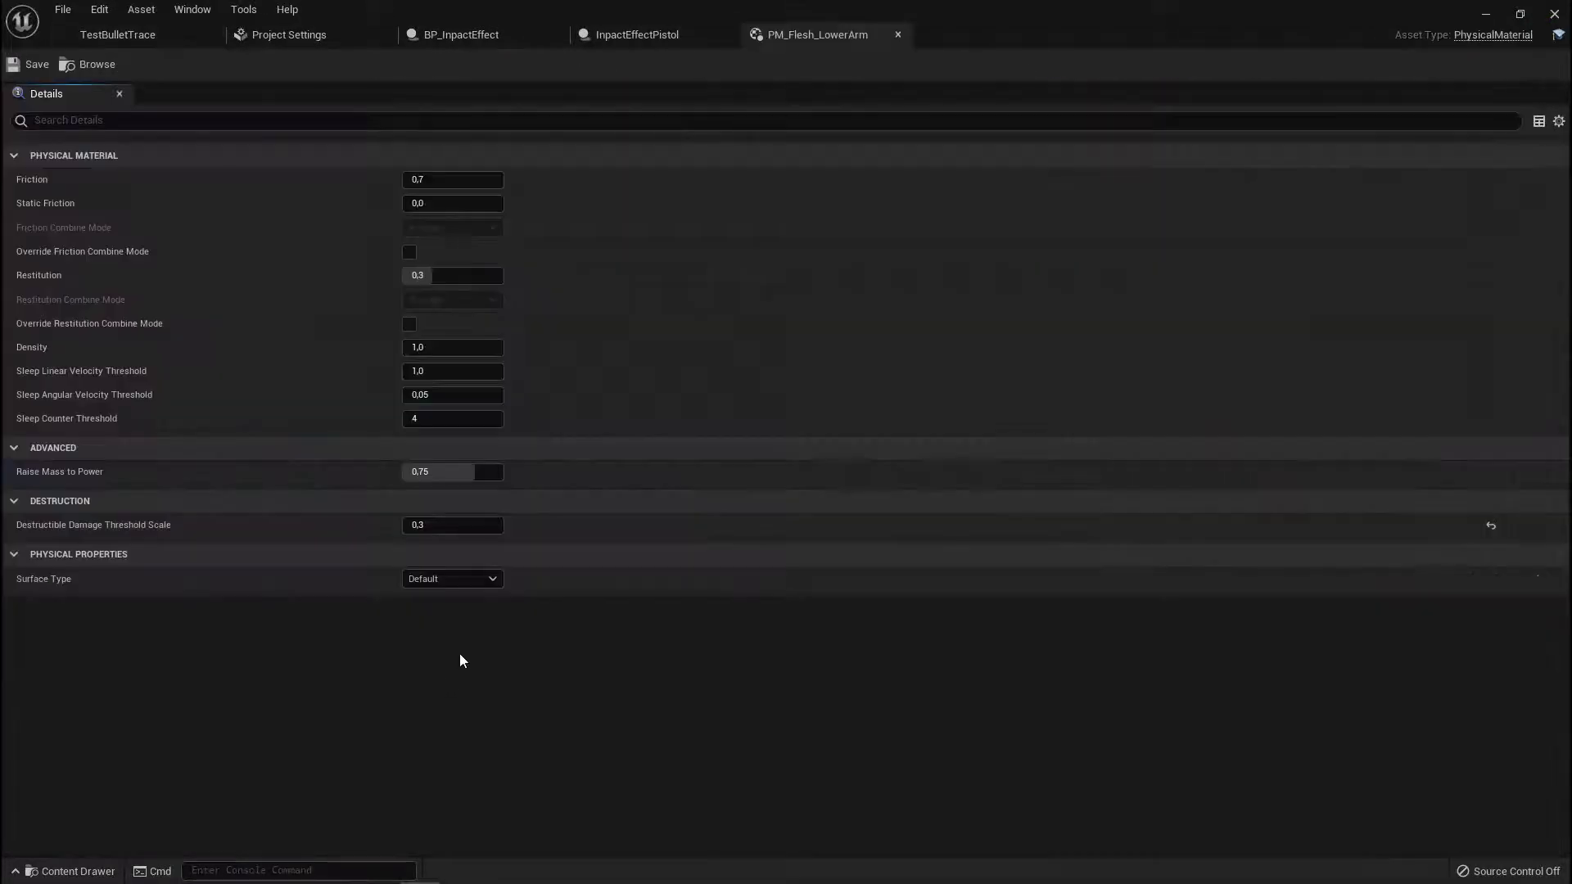
left_click(469, 580)
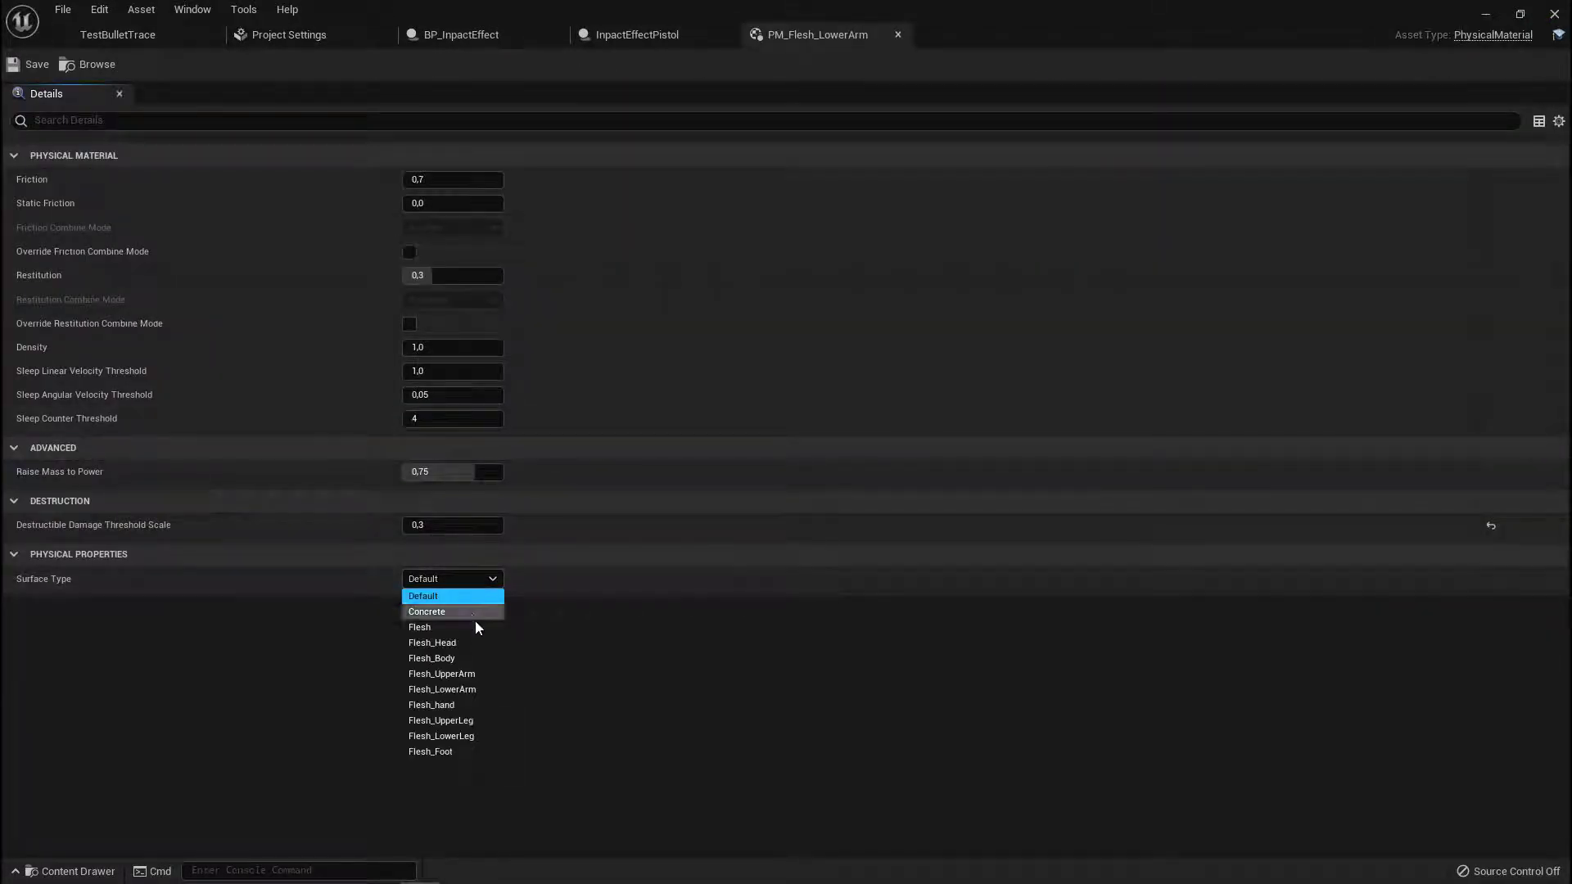
left_click(469, 690)
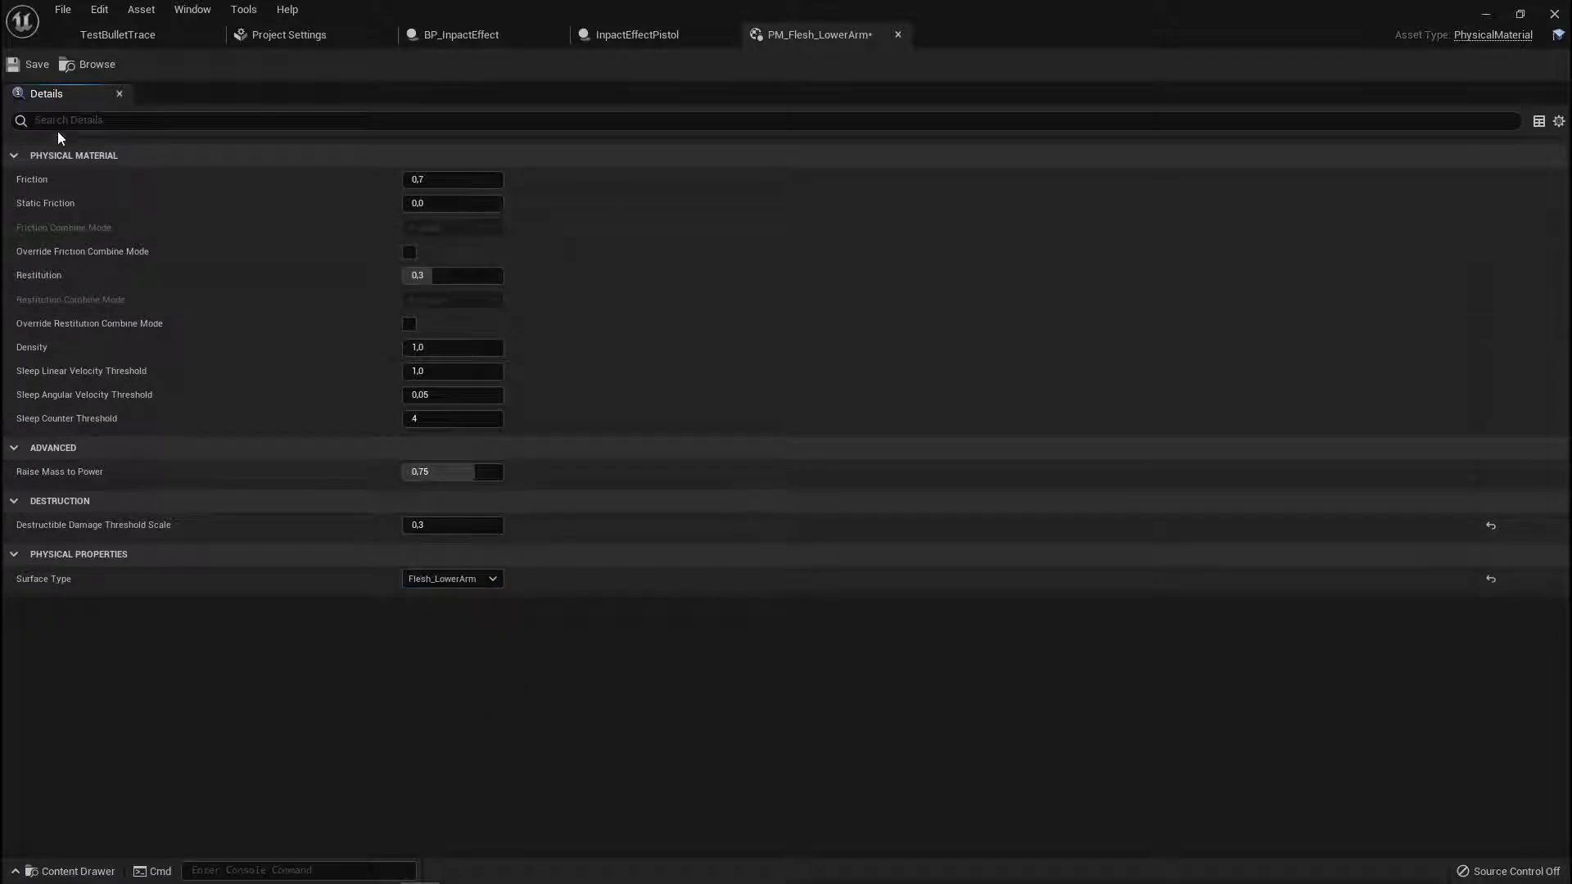
key("ctrl+s")
left_click(898, 34)
- Set PM_Flesh_LowerLeg's Surface Type to Flesh_LowerLeg and save it
left_click(165, 30)
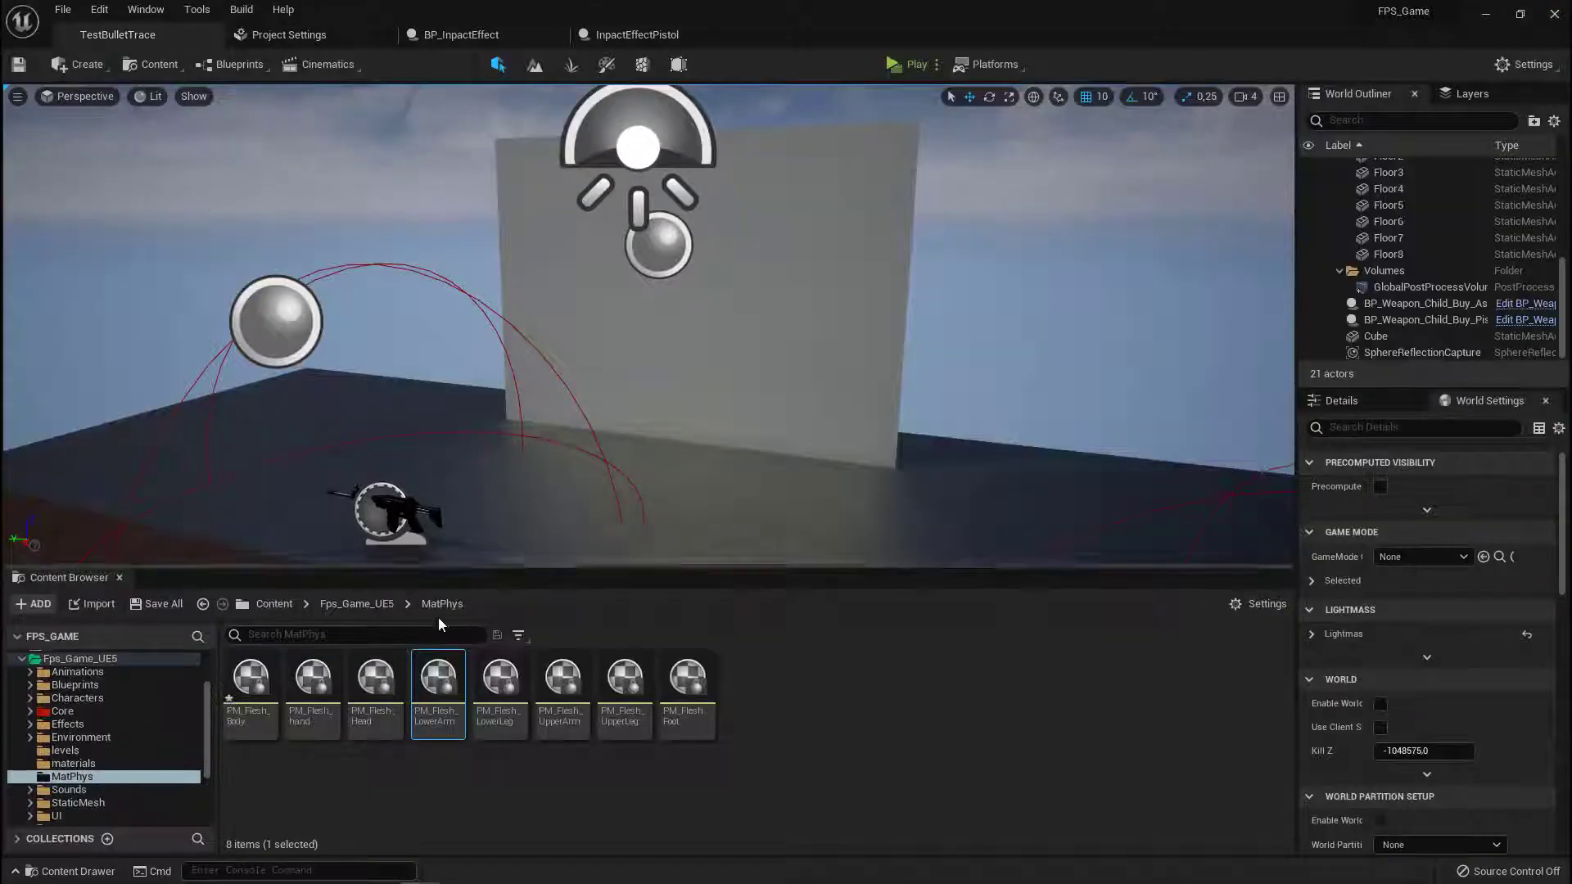
double_click(500, 676)
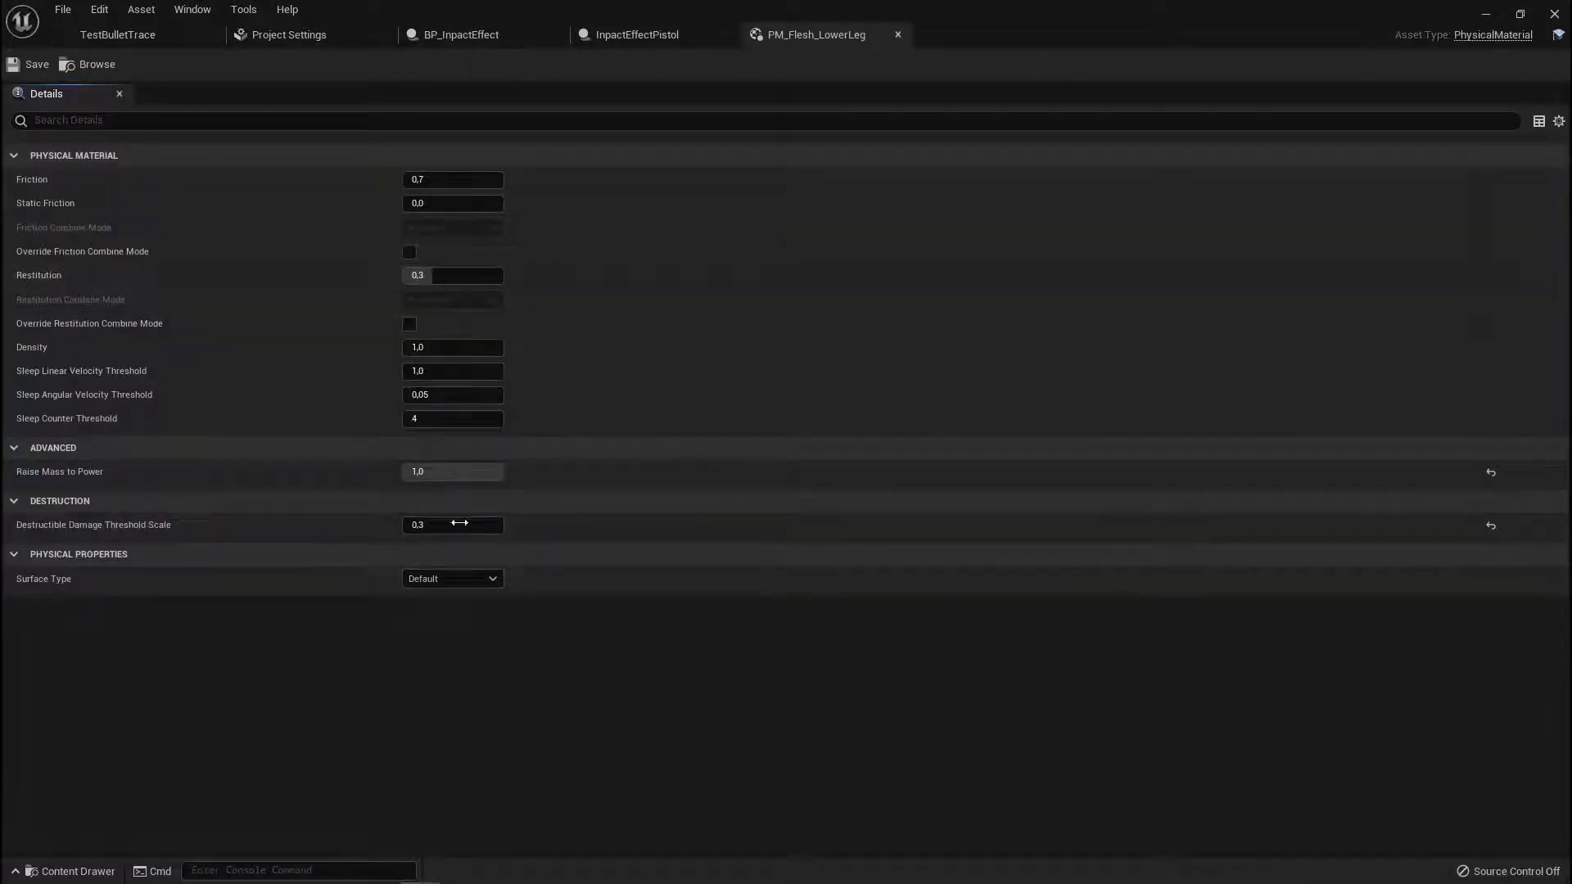
left_click(458, 581)
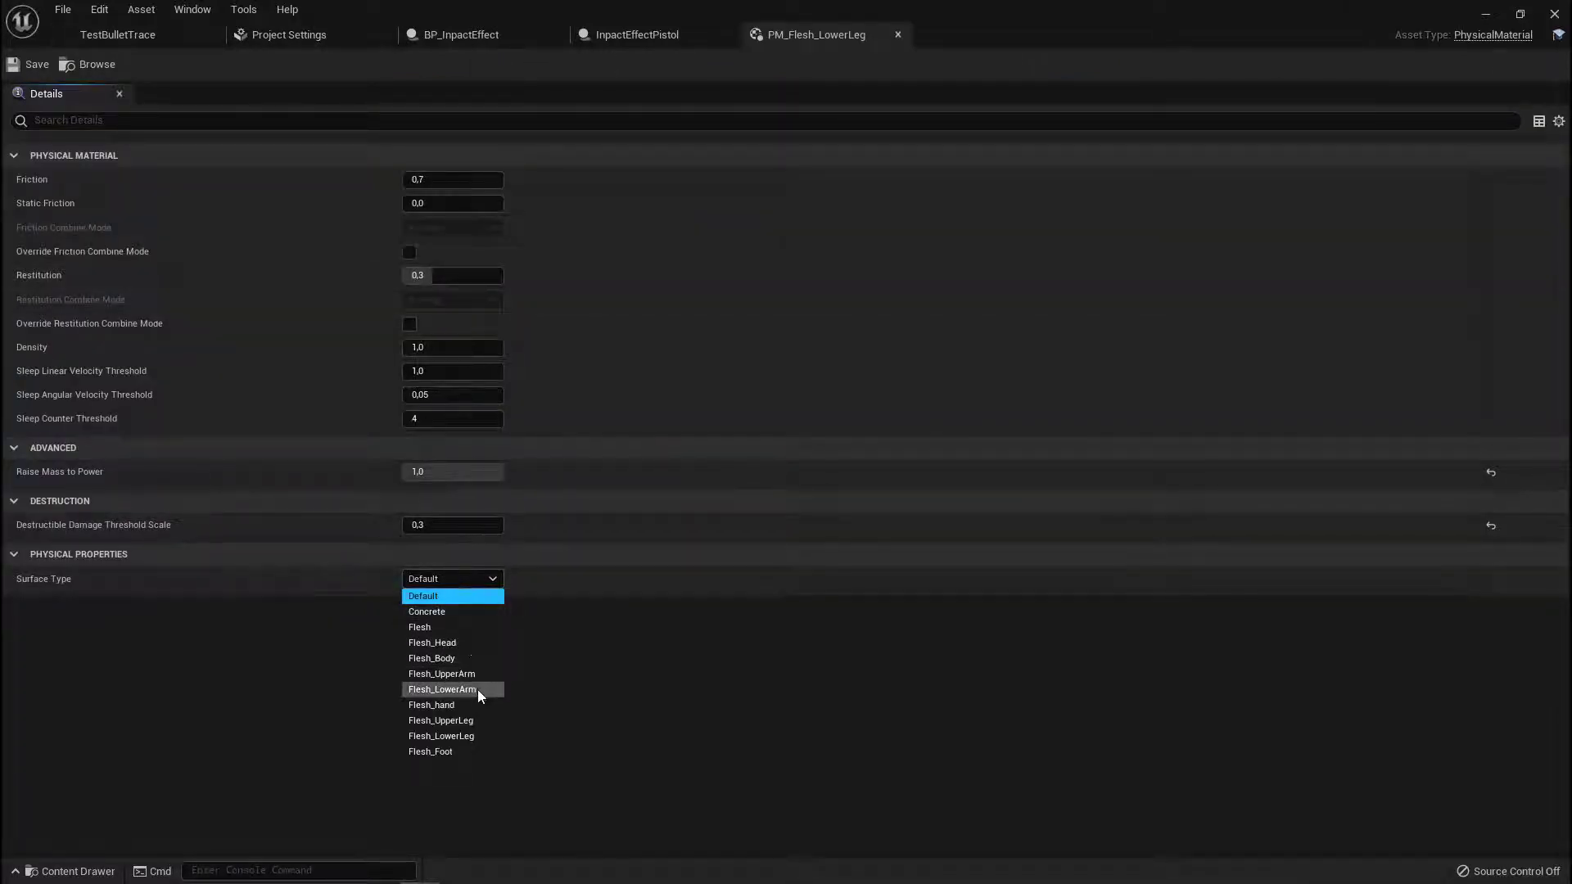
left_click(464, 737)
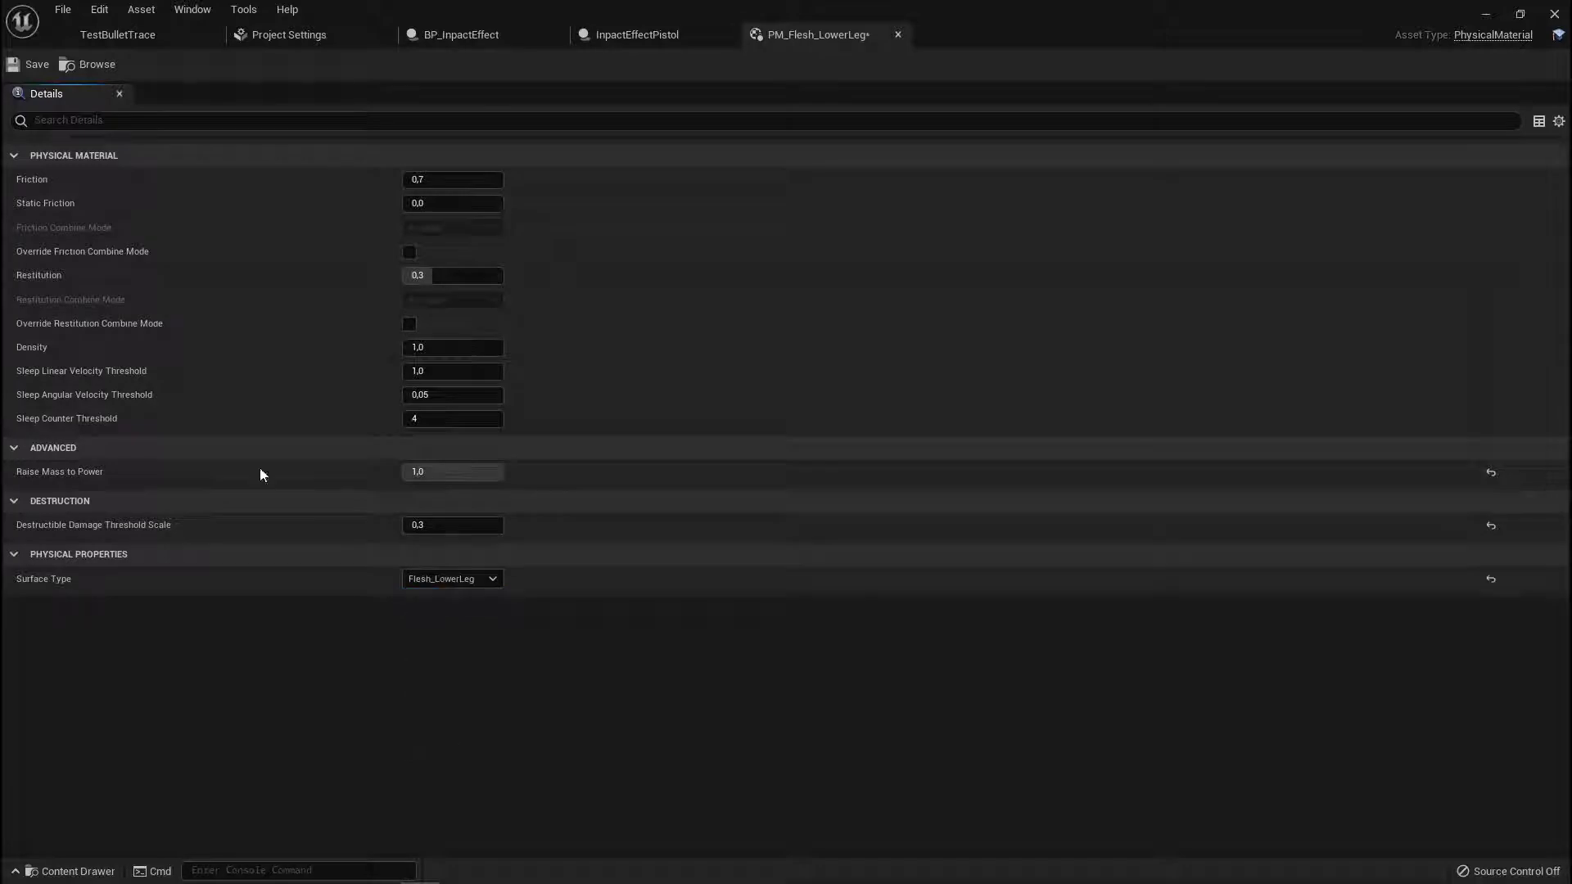
left_click(32, 64)
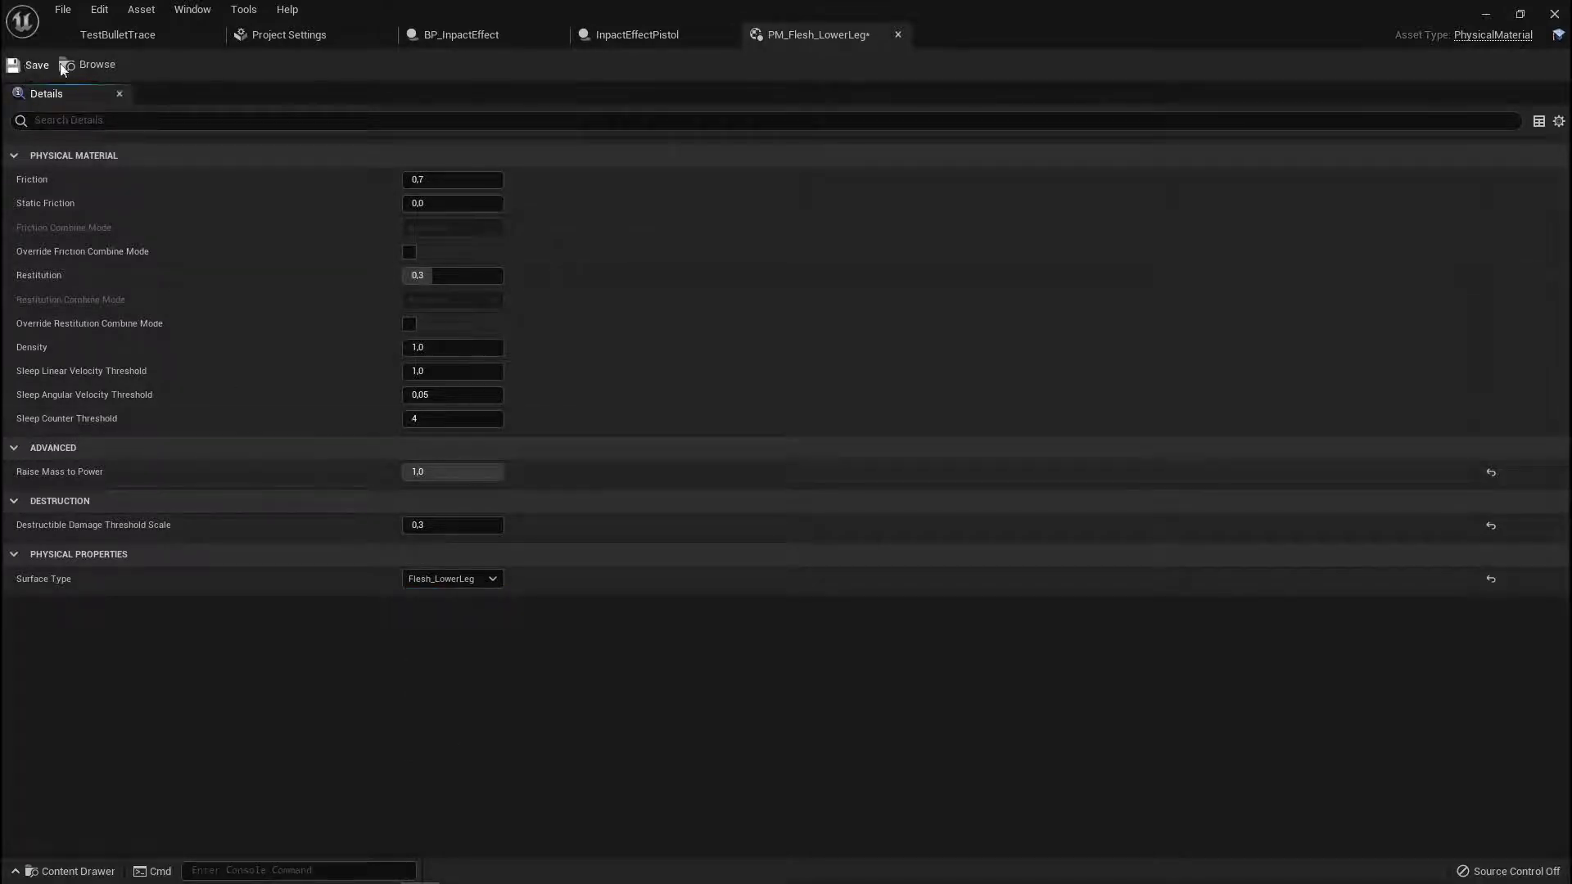
left_click(898, 34)
- Set PM_Flesh_UpperArm's Surface Type to Flesh_UpperArm
left_click(144, 39)
left_click(573, 690)
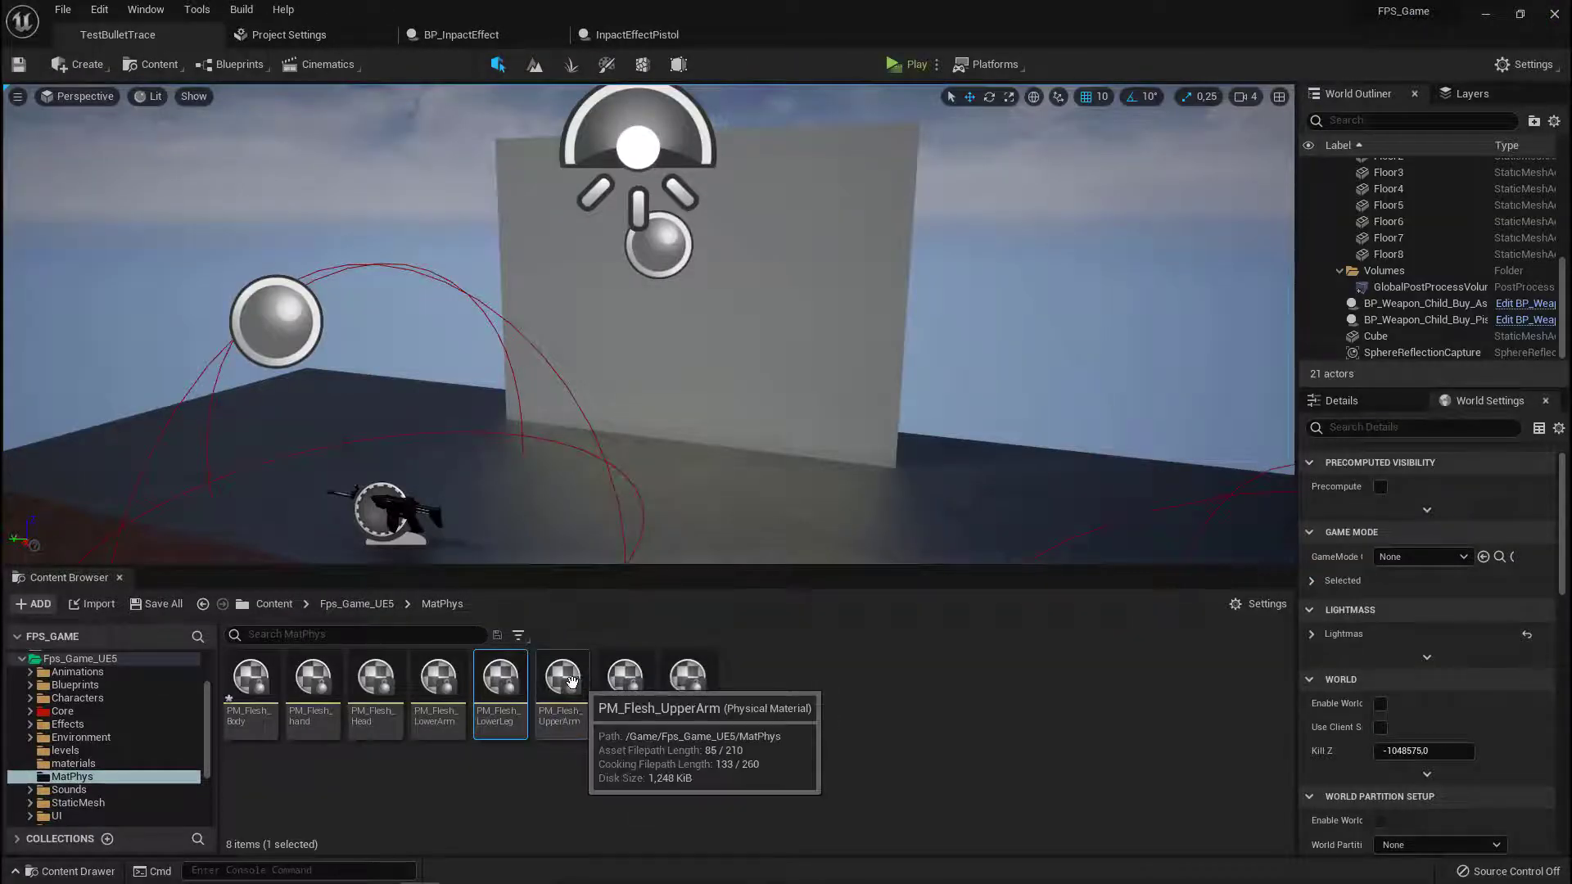
double_click(576, 690)
left_click(470, 586)
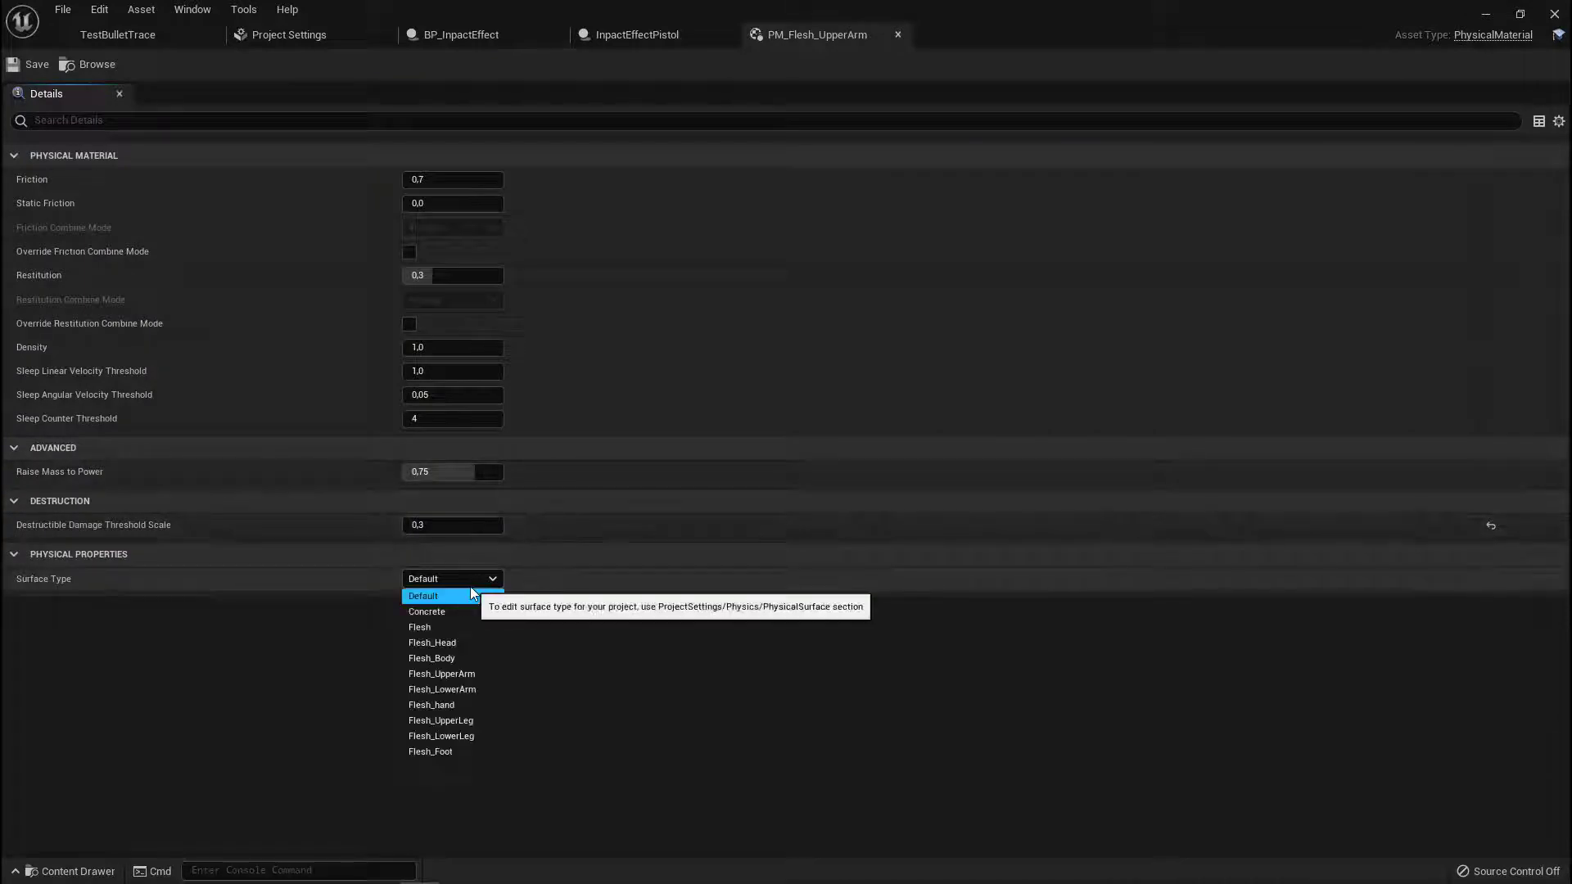
left_click(484, 676)
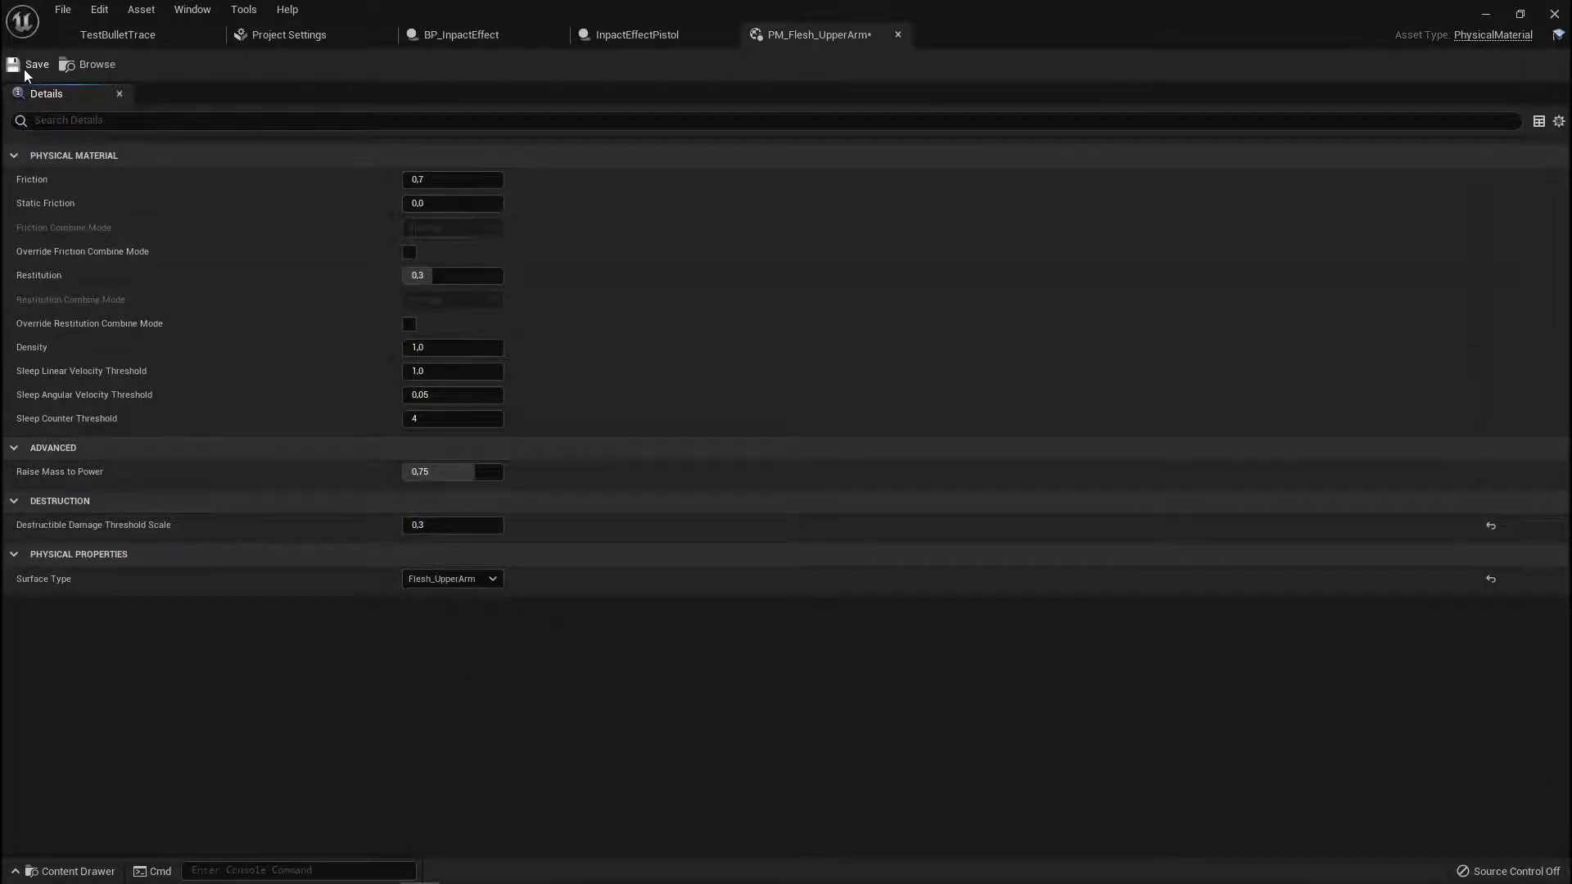
left_click(897, 34)
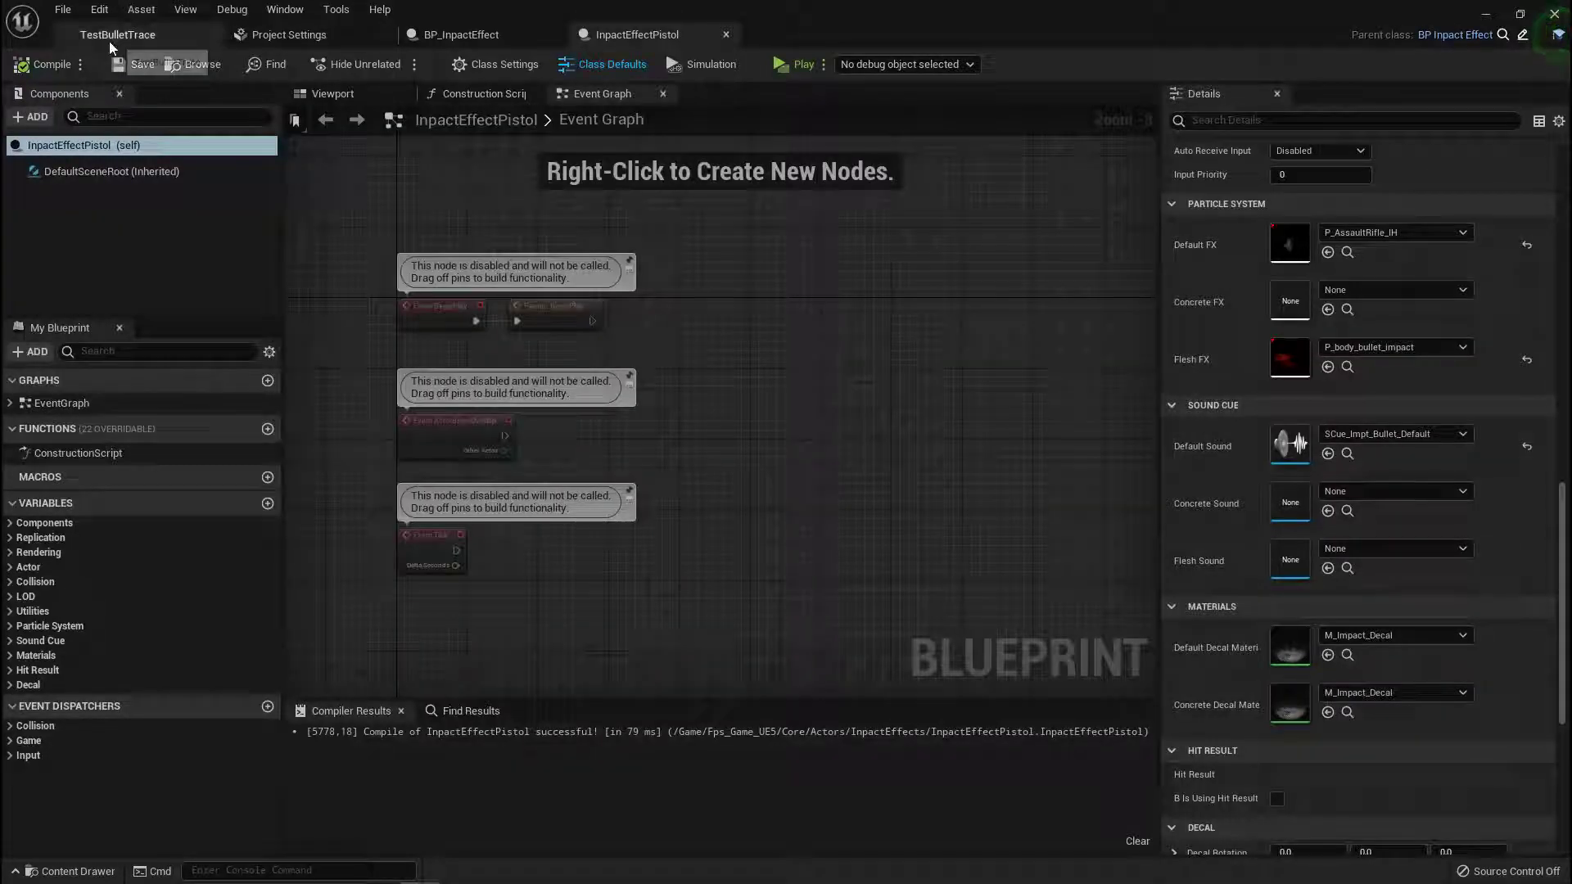
- Set PM_Flesh_UpperLeg's Surface Type to Flesh_UpperLeg
left_click(109, 36)
double_click(632, 683)
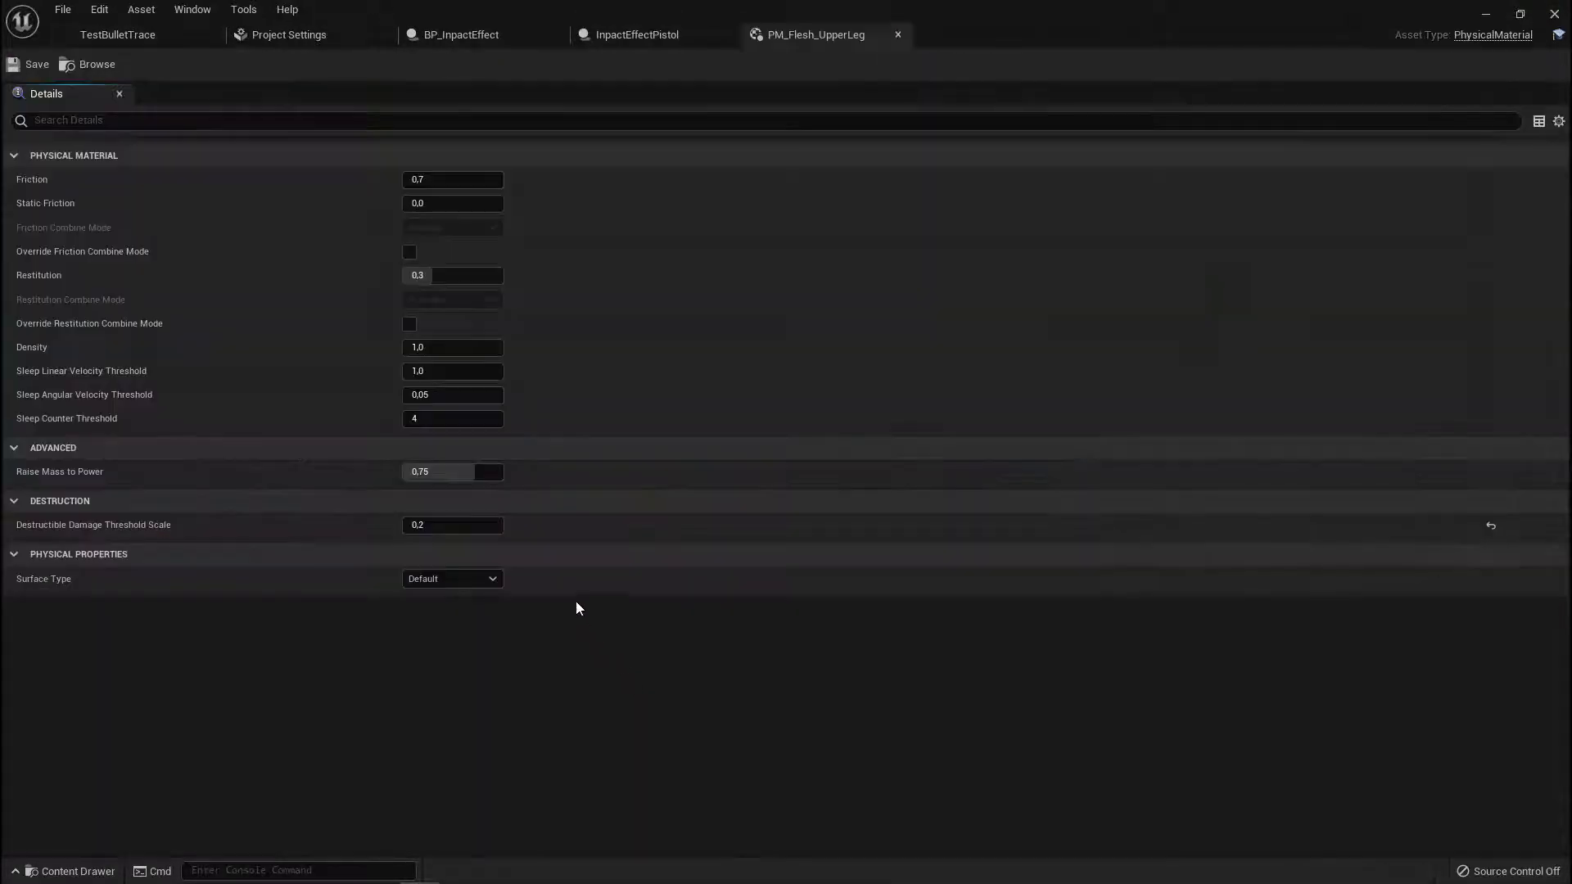
left_click(470, 580)
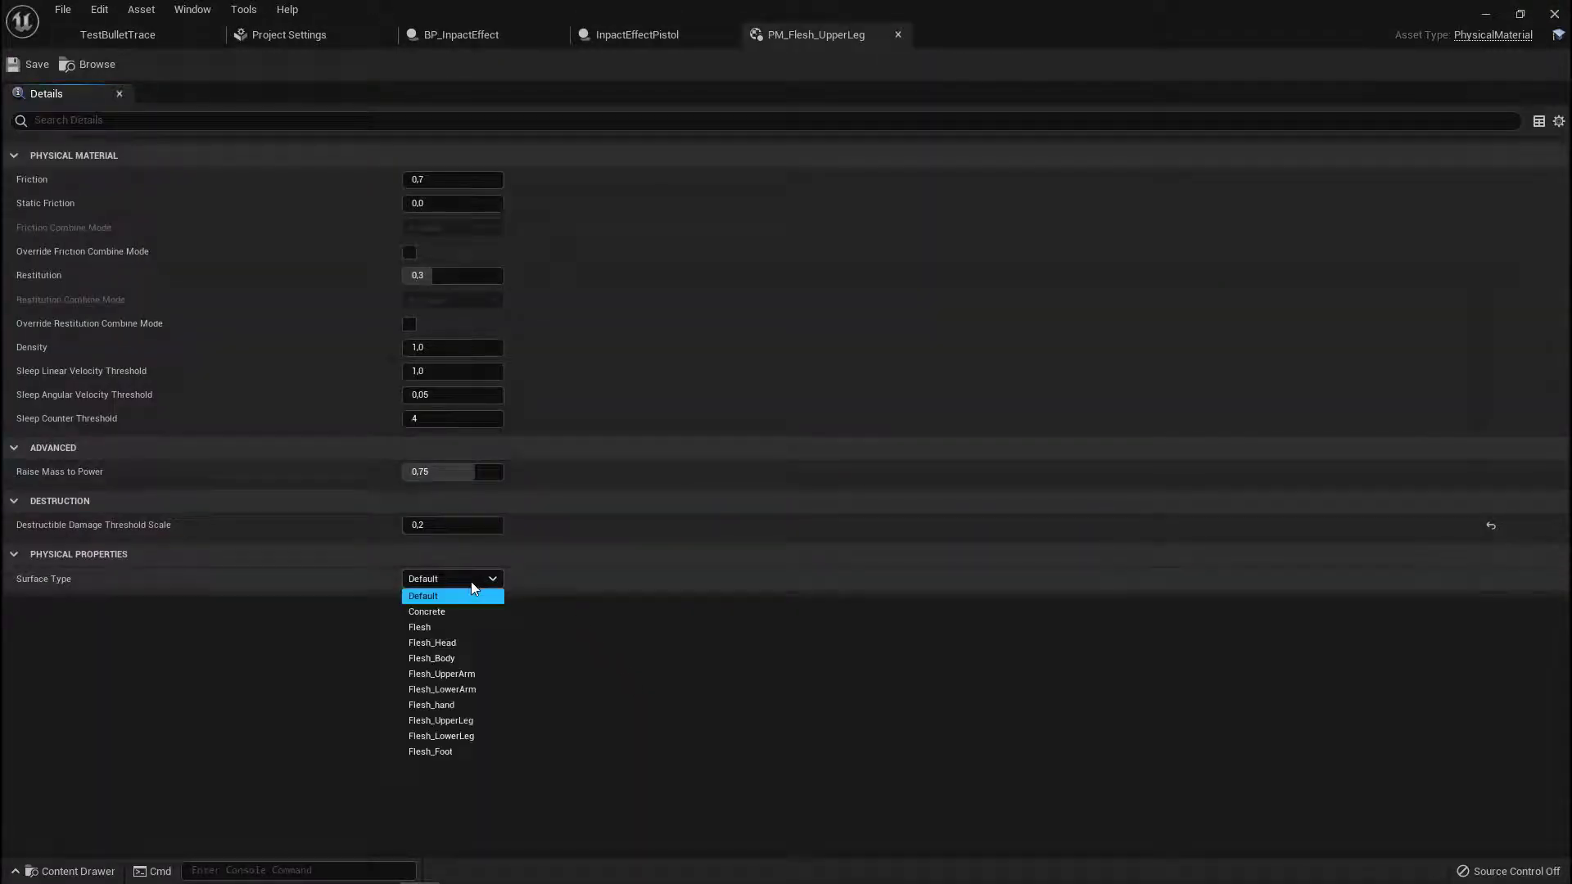
left_click(460, 721)
left_click(458, 721)
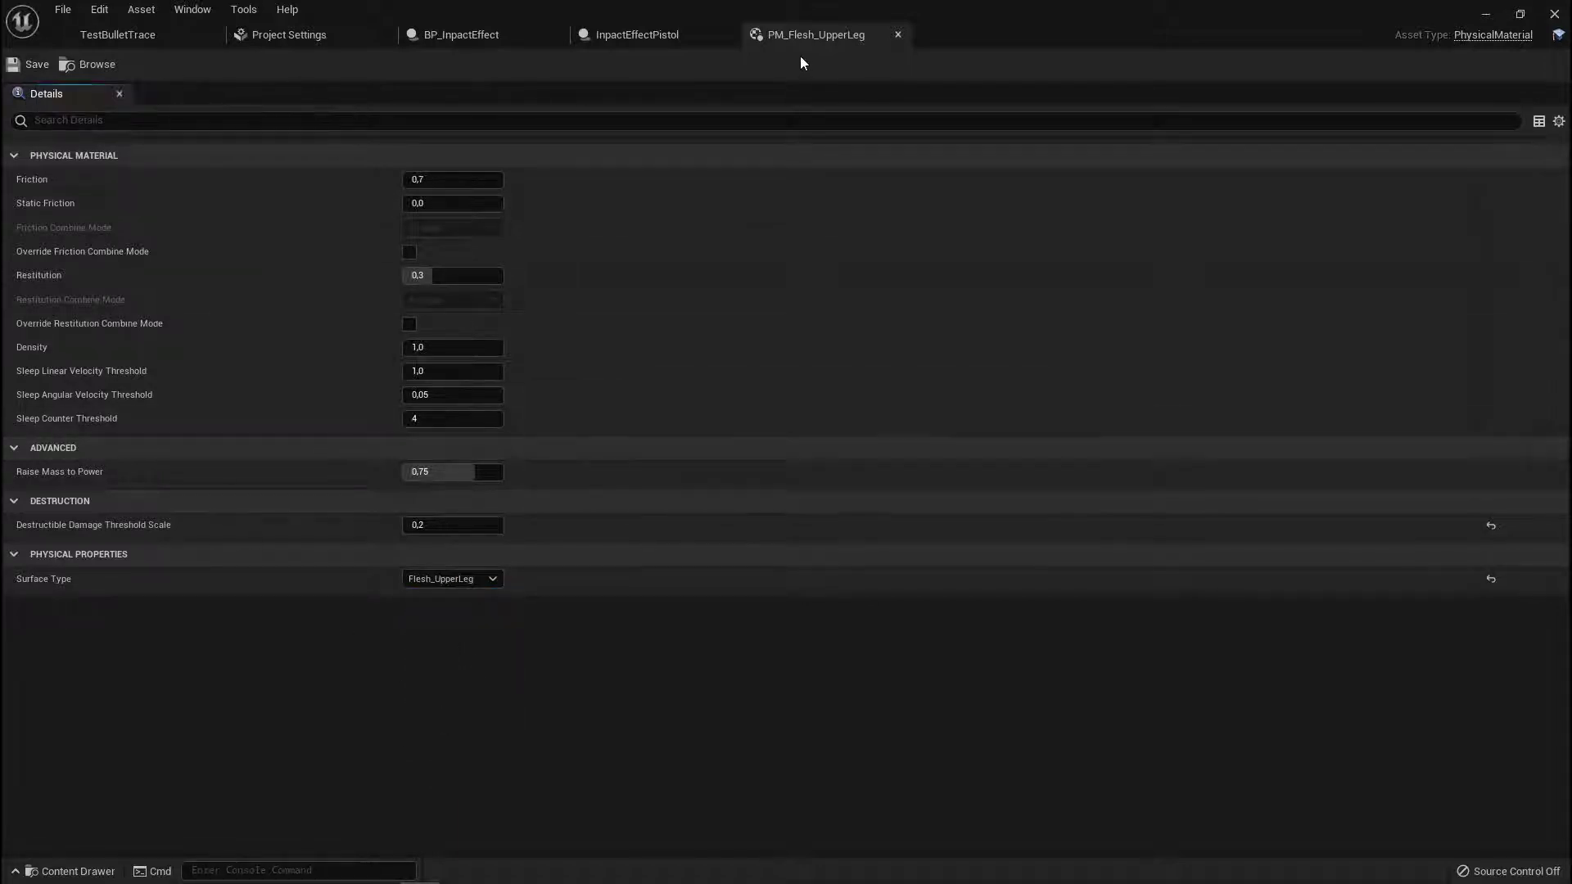
left_click(897, 34)
- Set PM_FleshFoot's Surface Type to Flesh_Foot, save it, and return to the level
left_click(118, 35)
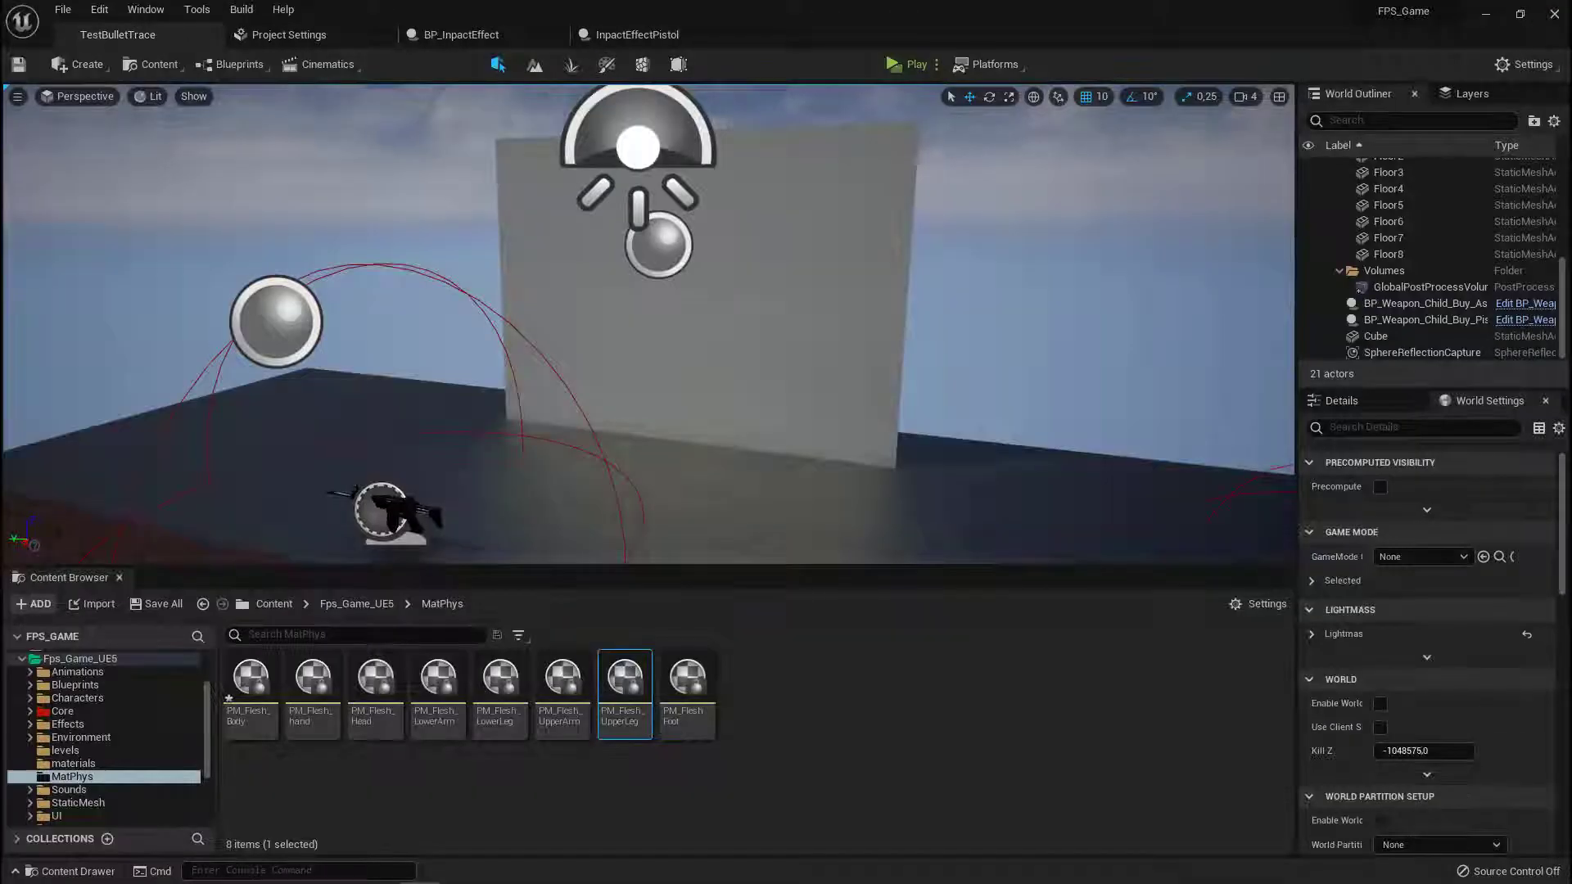
double_click(695, 691)
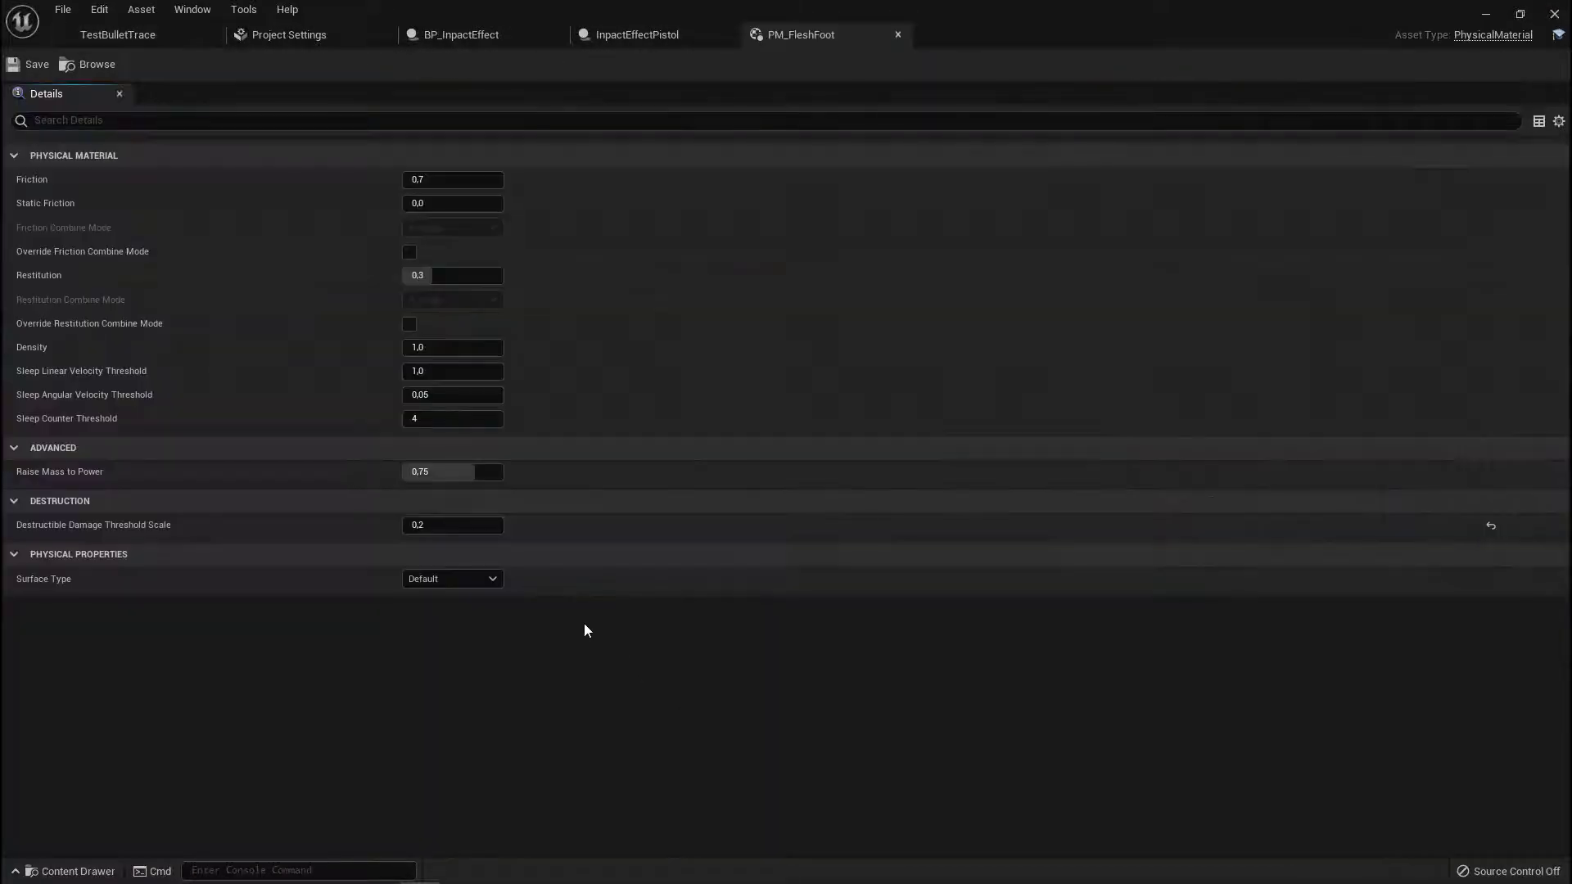
left_click(452, 578)
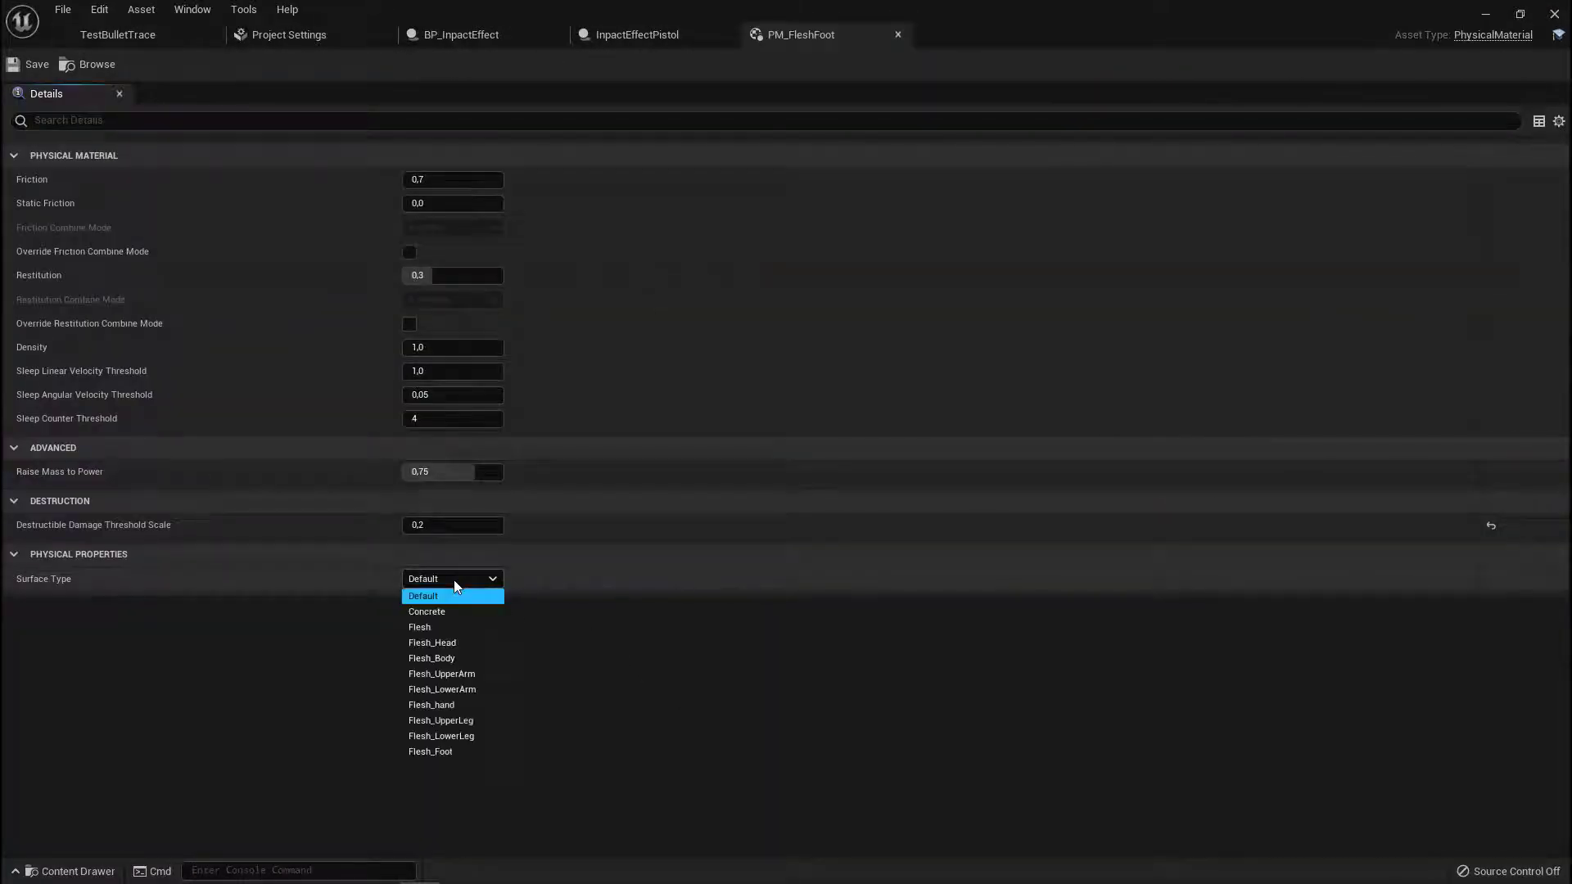
left_click(450, 748)
left_click(32, 66)
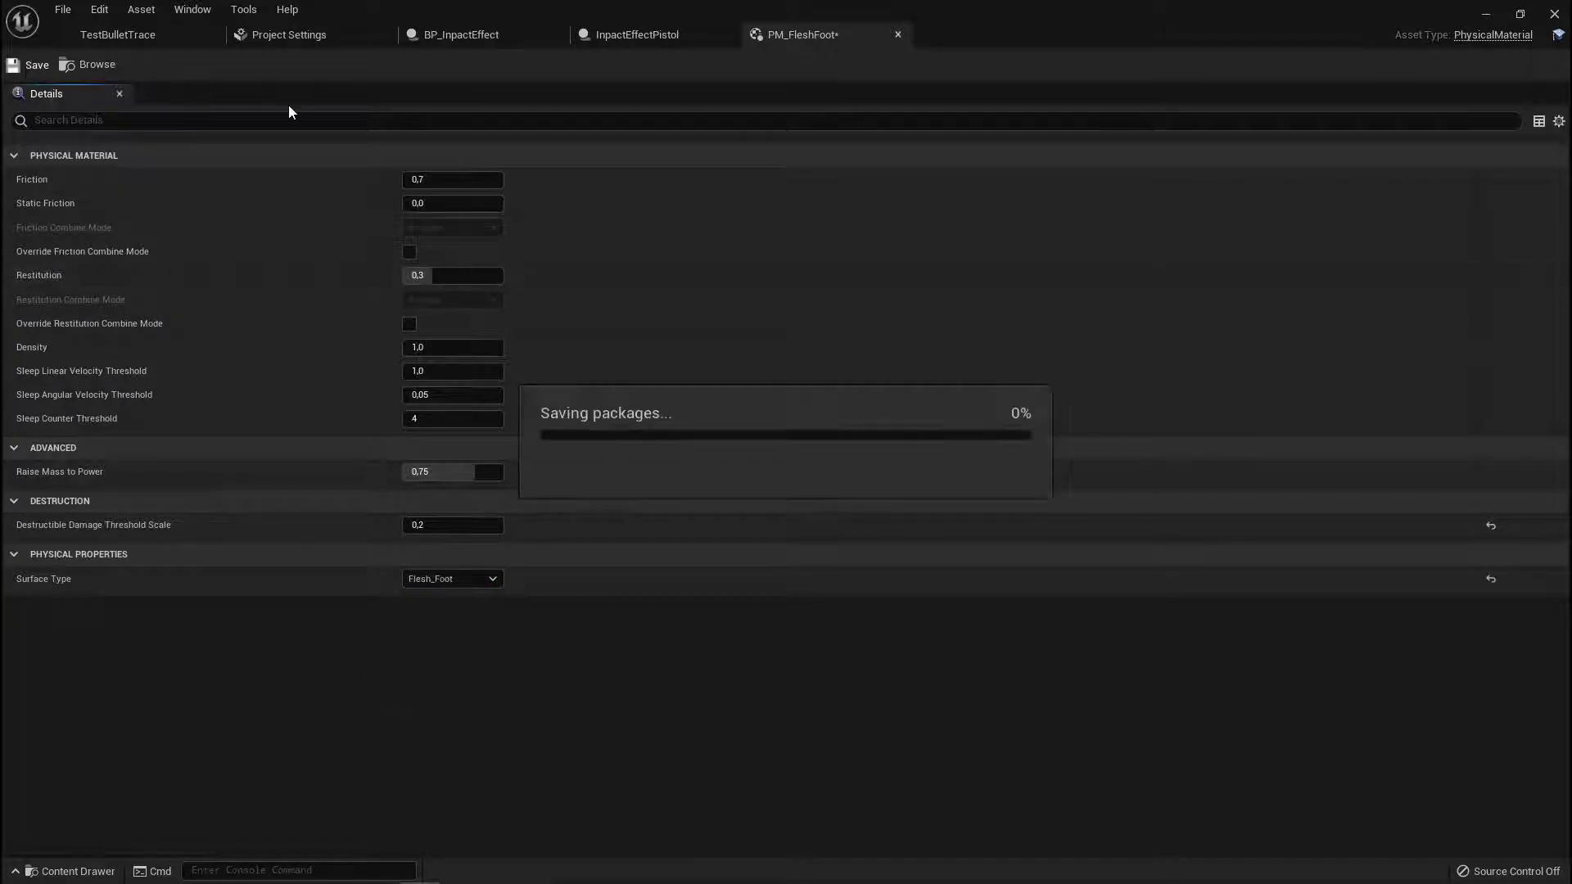
left_click(897, 36)
left_click(129, 36)
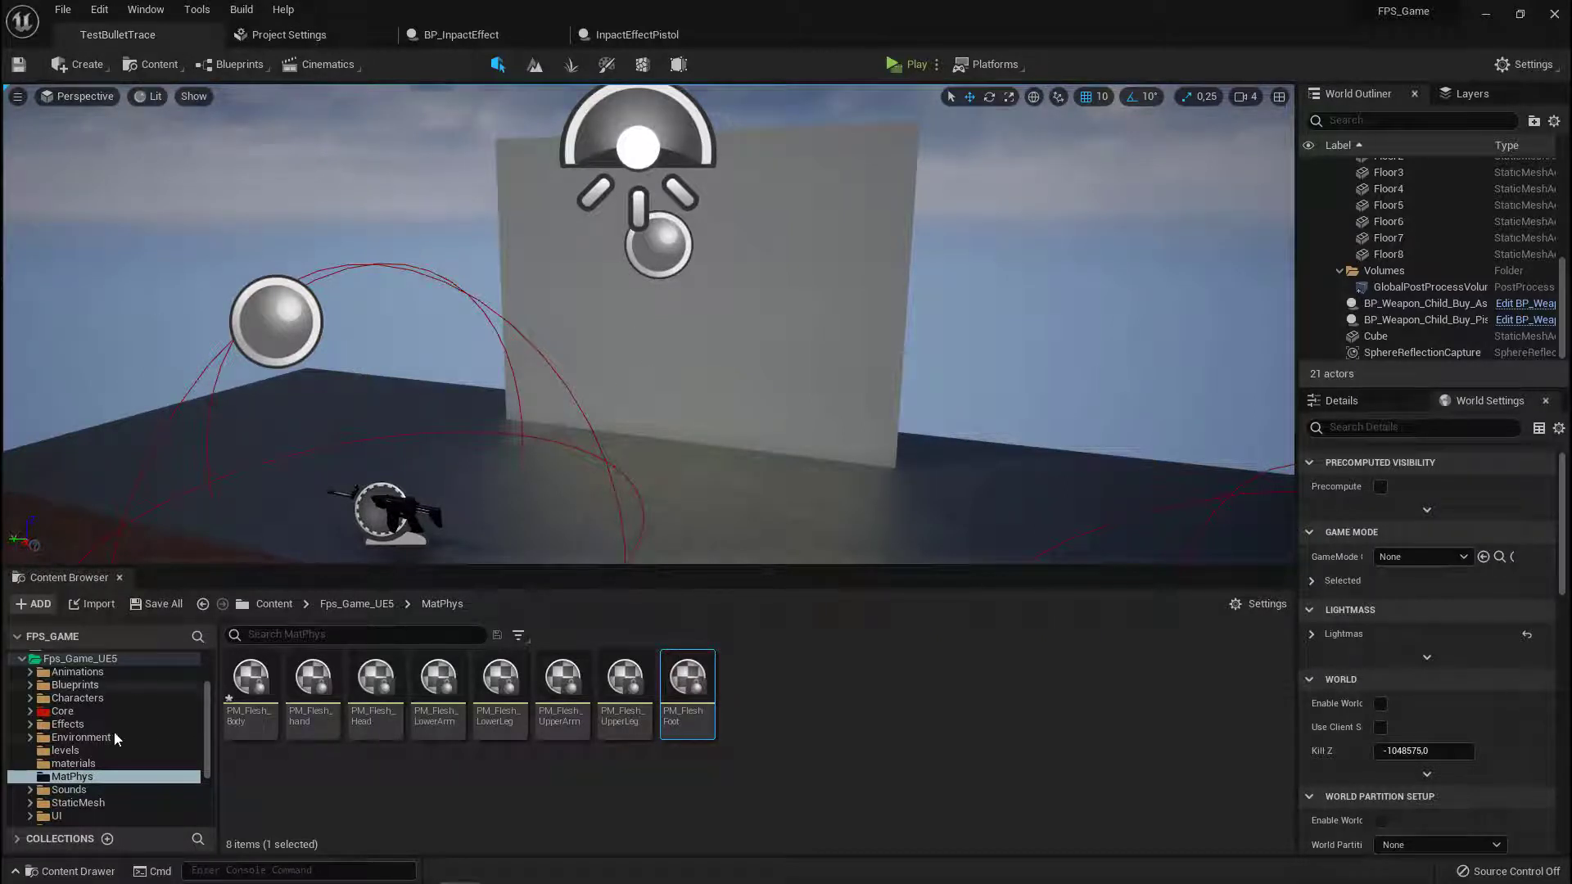
- Open the AI_Character blueprint from the Core/AI folder
scroll(111, 732, "up", 2)
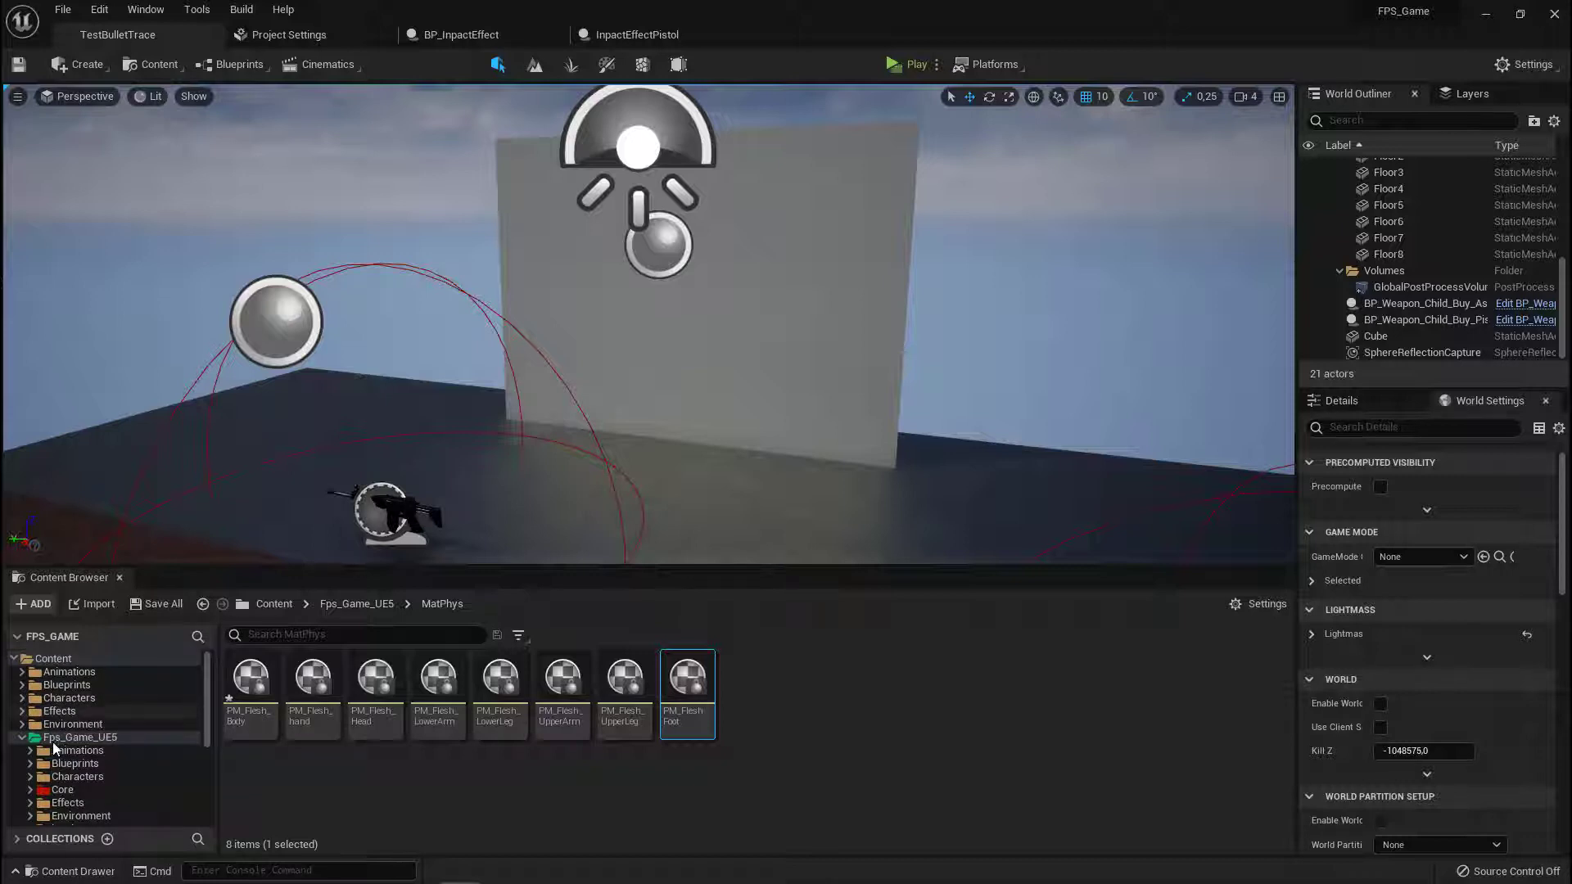
left_click(31, 789)
scroll(66, 764, "down", 2)
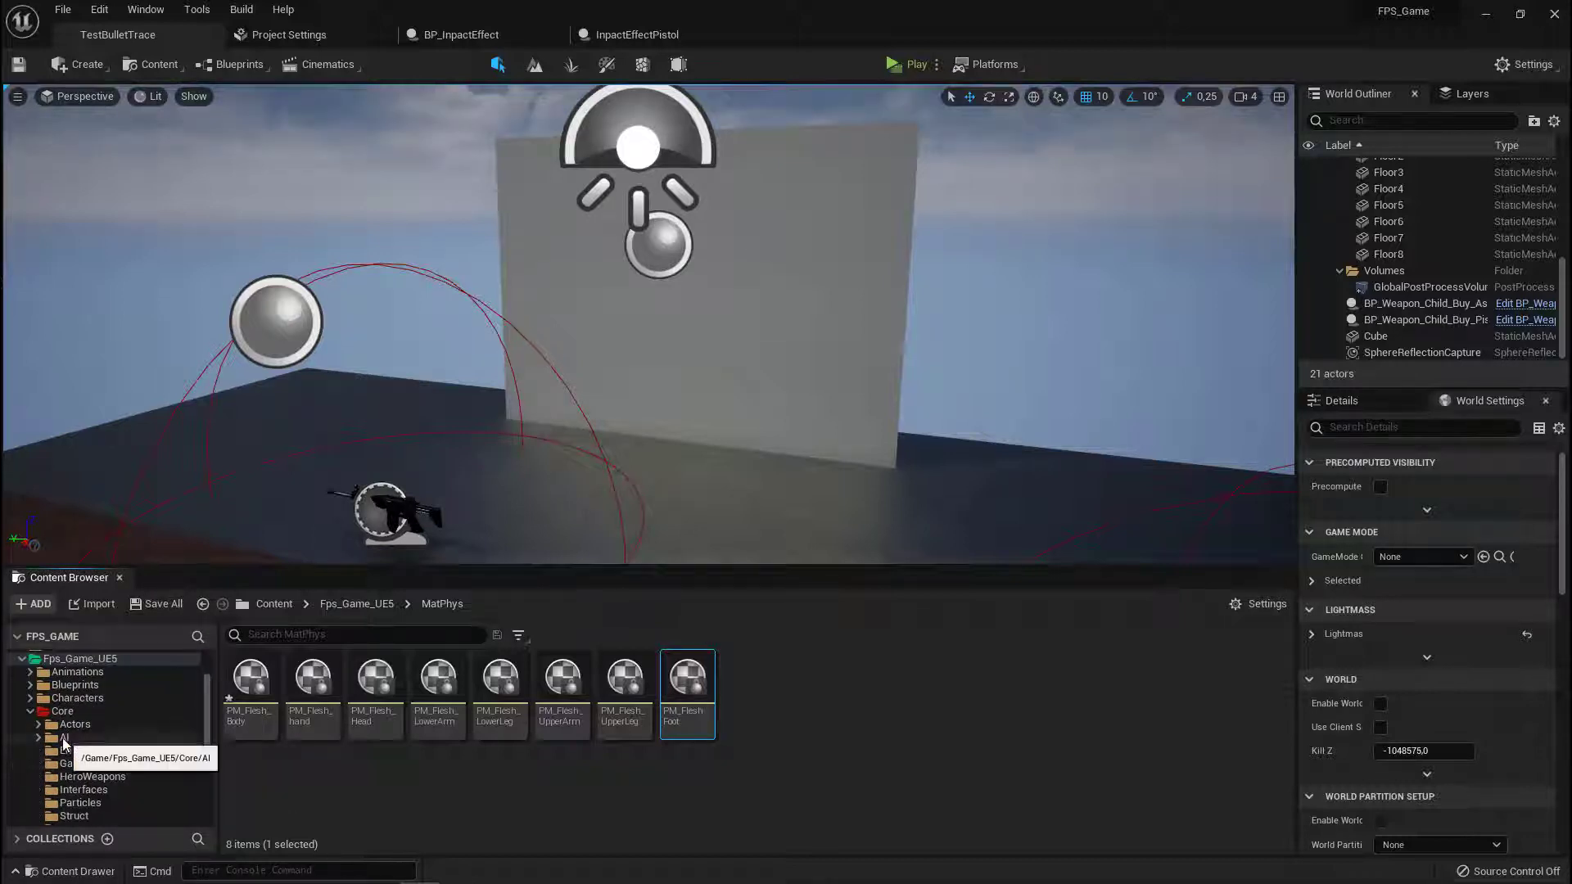
double_click(63, 739)
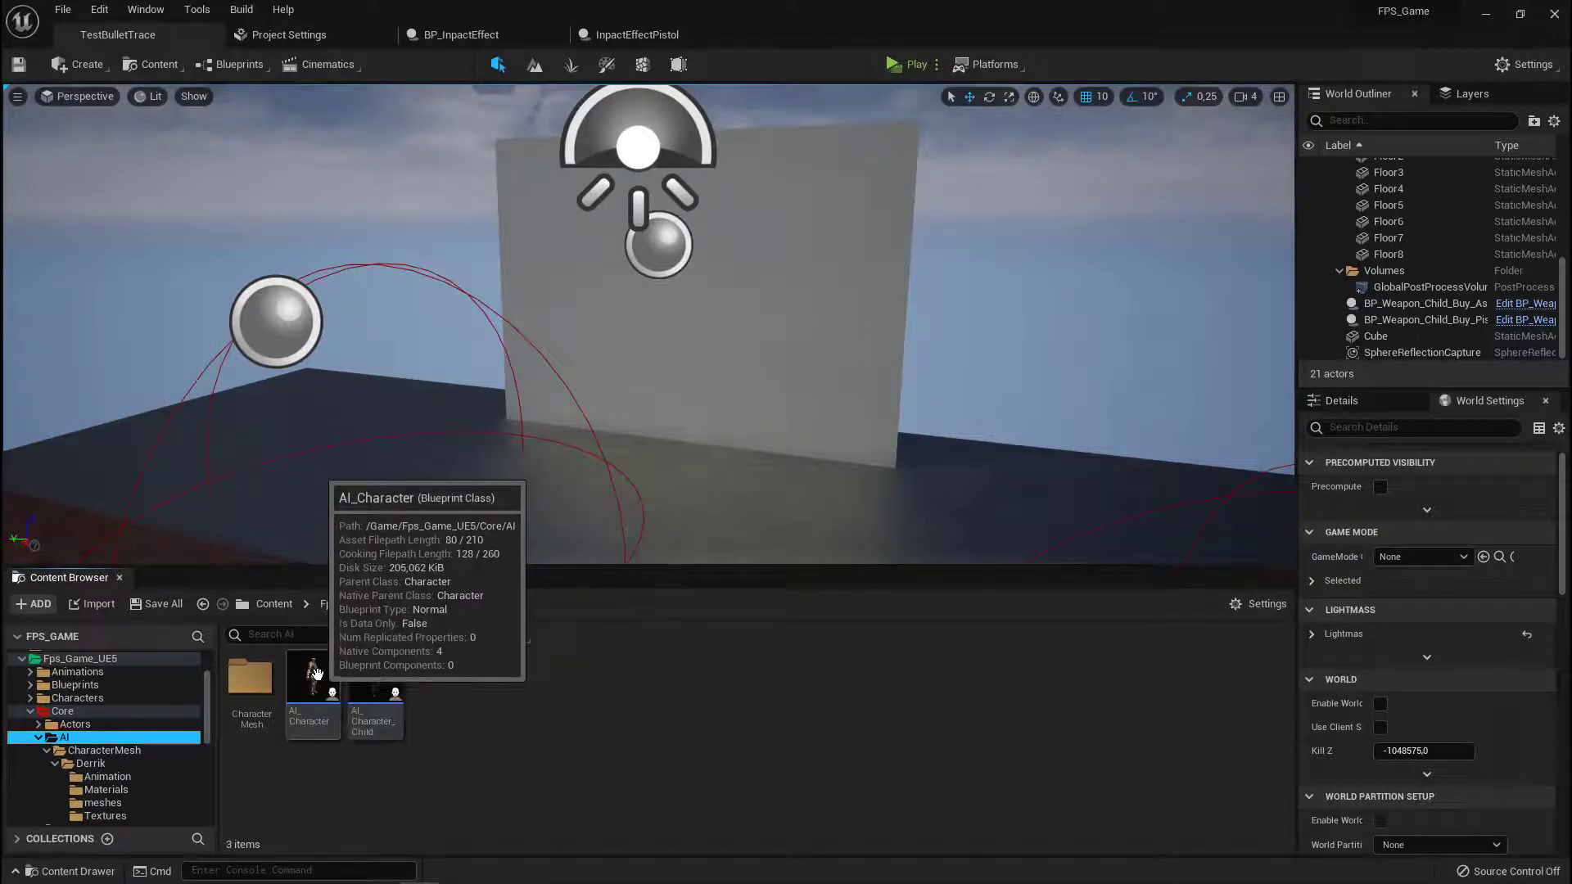
double_click(307, 718)
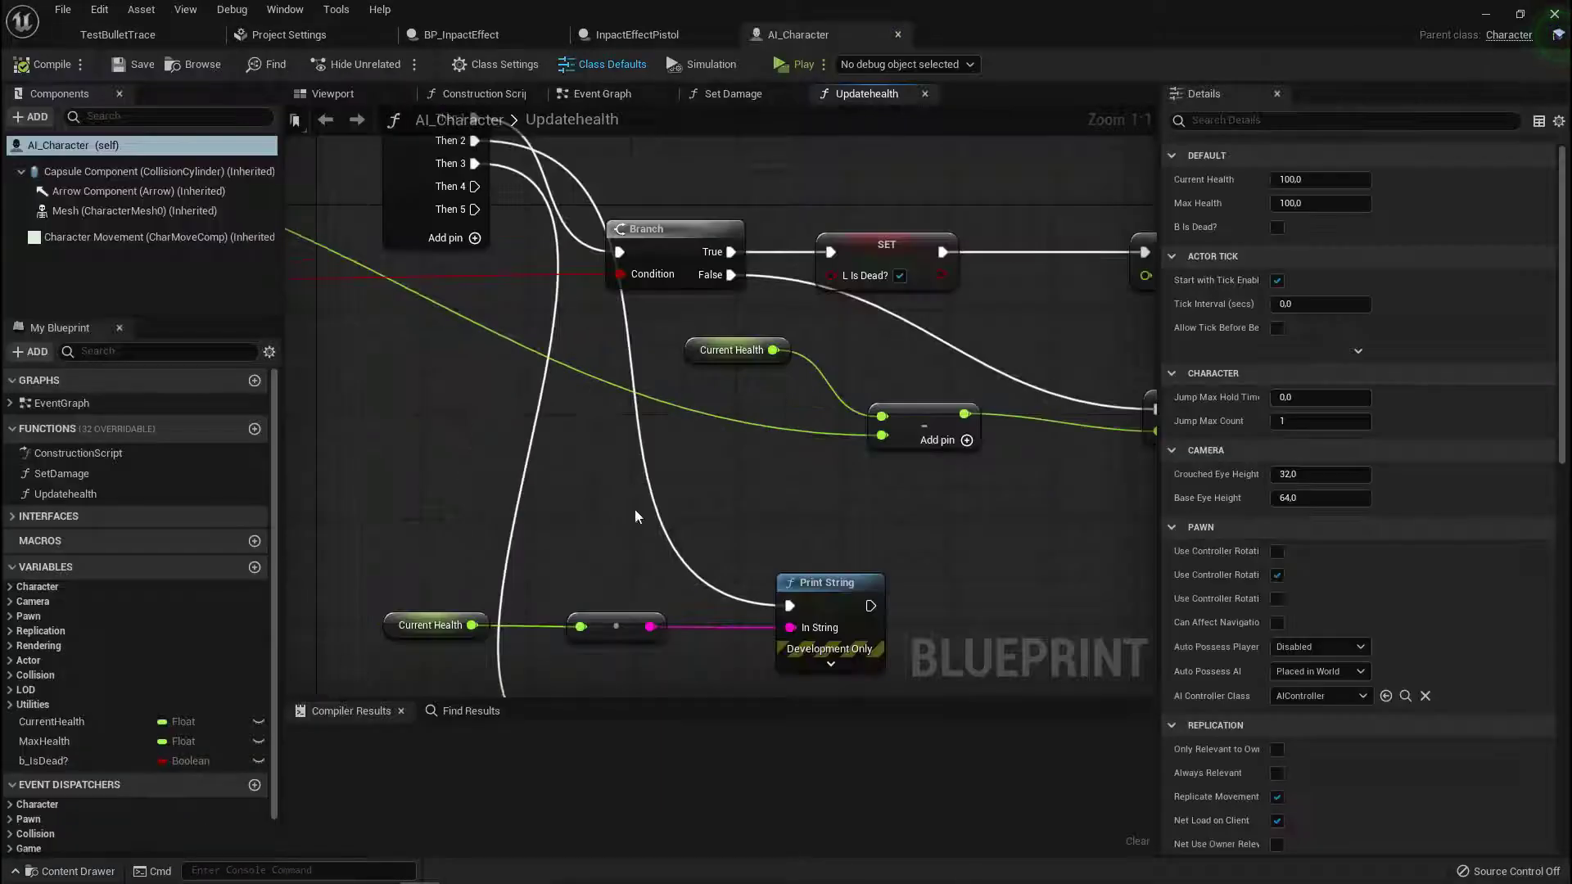
- Open the Set Damage function graph and show its local variables
scroll(728, 456, "down", 4)
right_click_drag(791, 457, 695, 458)
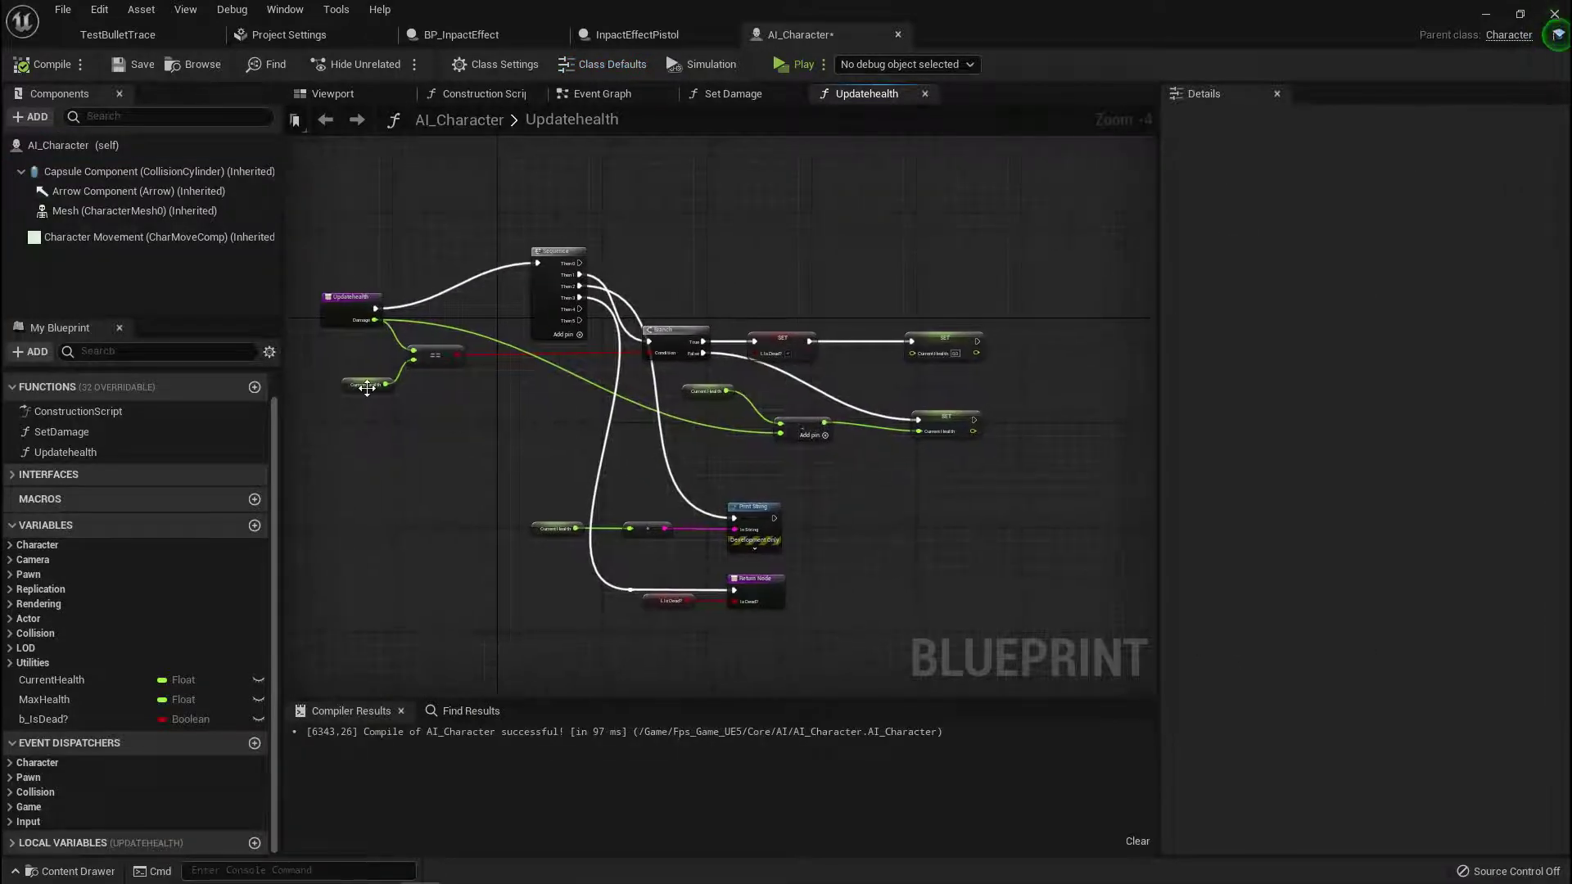
double_click(61, 432)
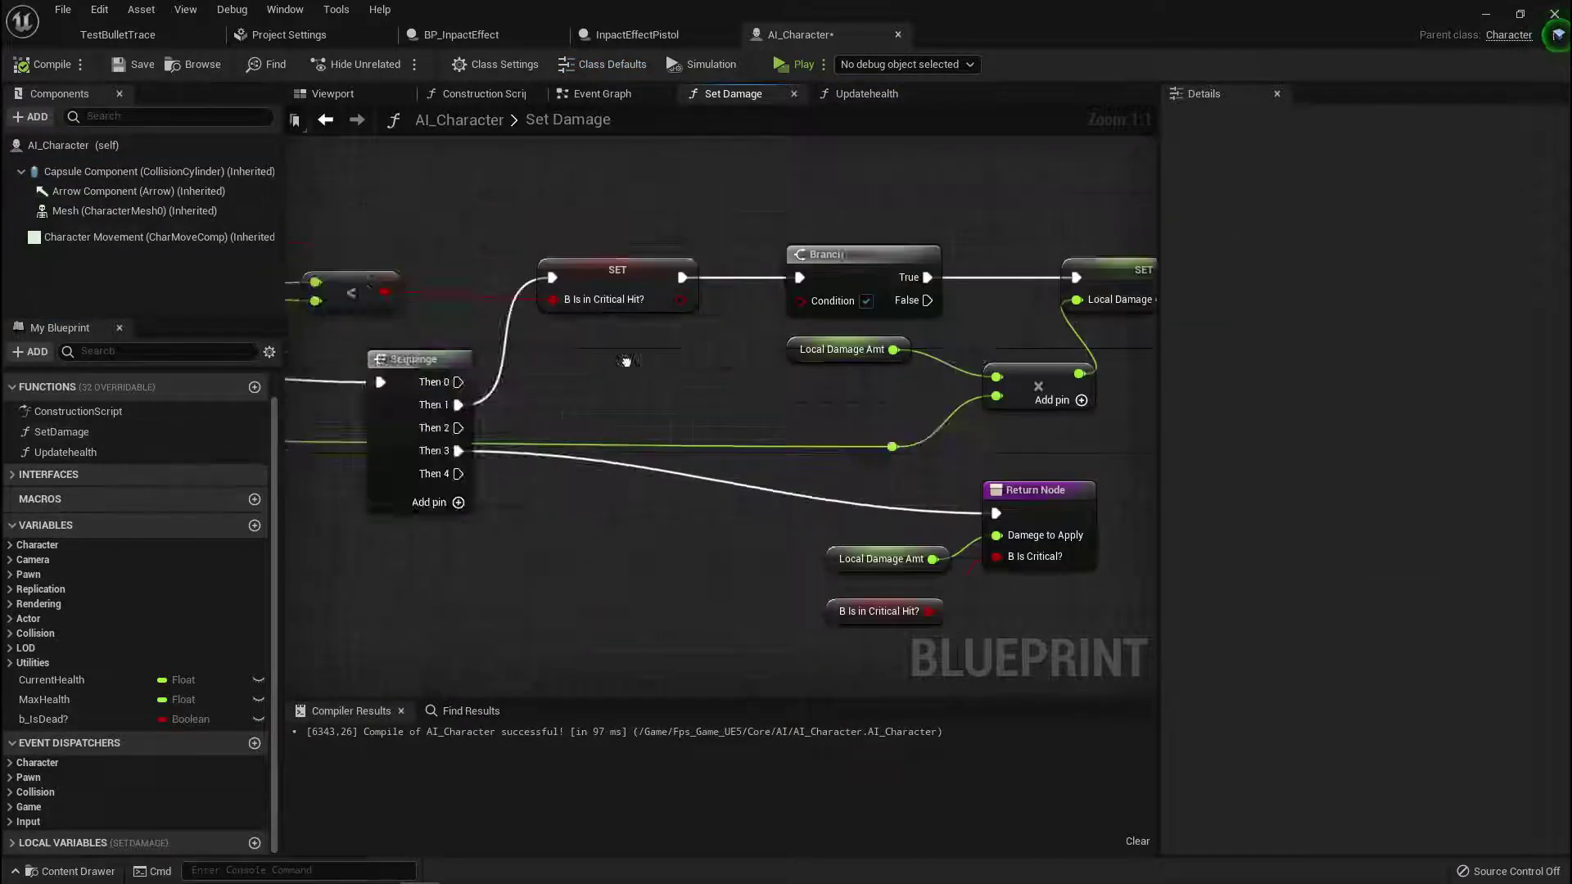
right_click_drag(626, 361, 866, 356)
scroll(860, 384, "down", 3)
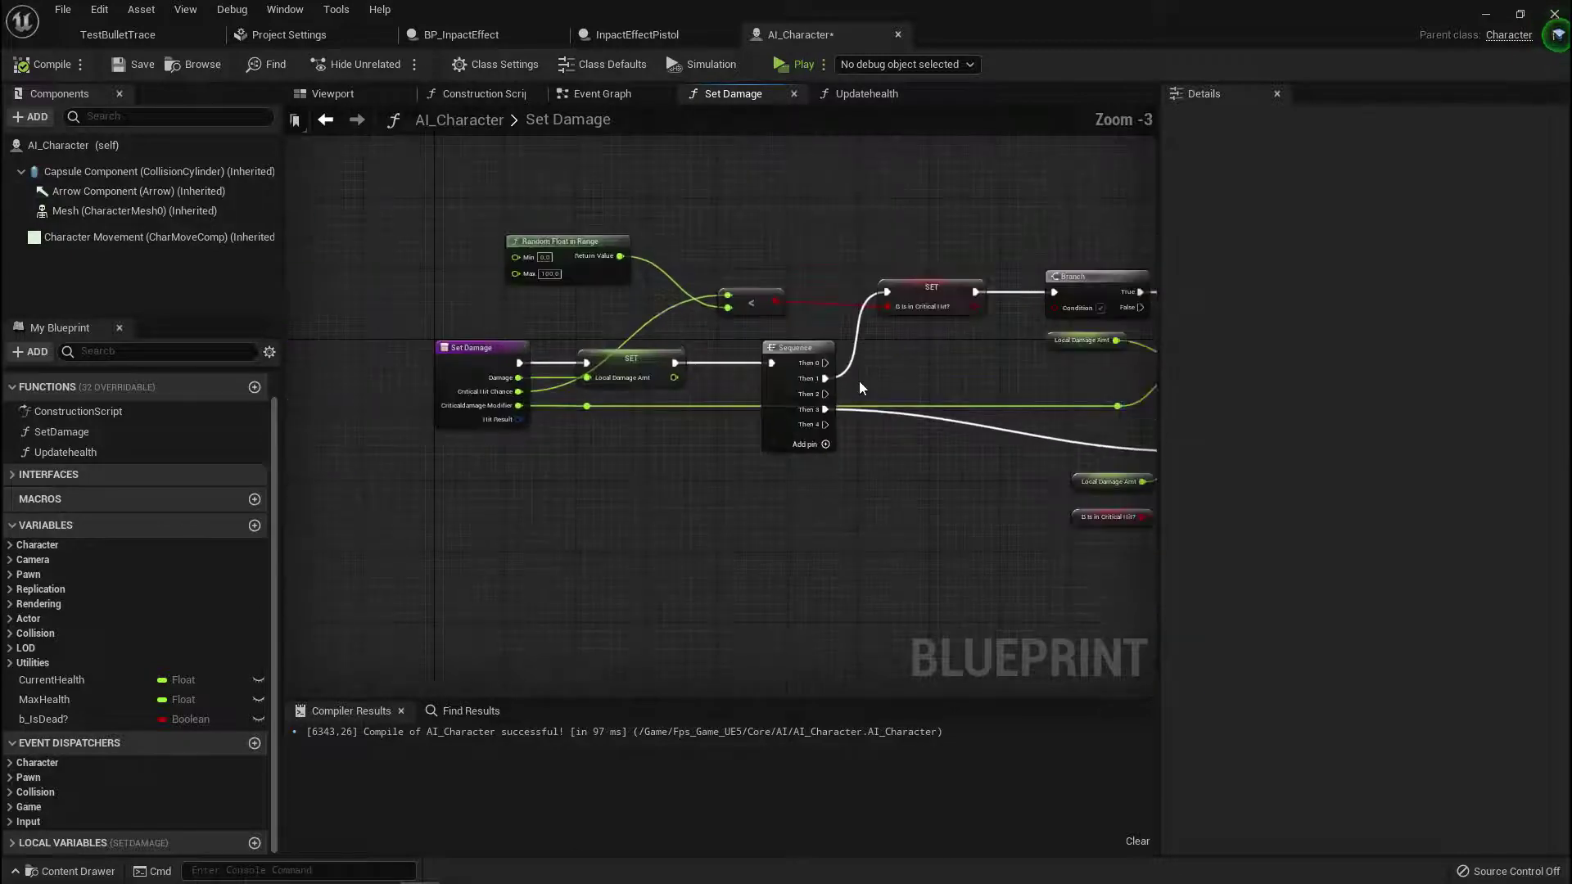
scroll(858, 381, "up", 3)
mouse_move(606, 453)
right_mouse_down()
mouse_move(483, 453)
mouse_move(511, 448)
right_mouse_up()
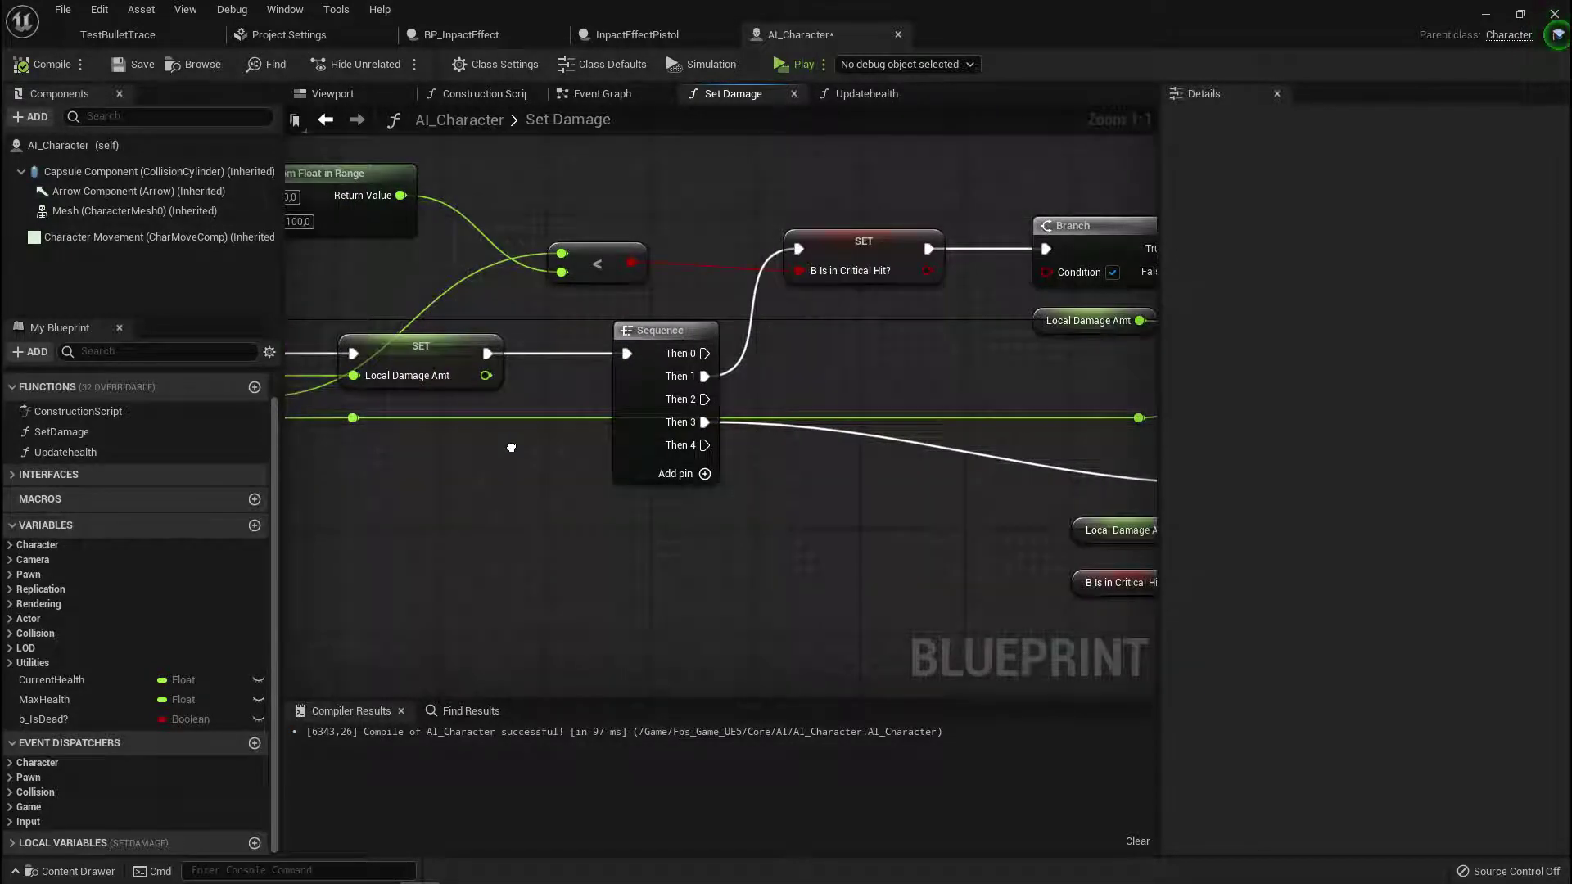
right_click_drag(511, 448, 544, 446)
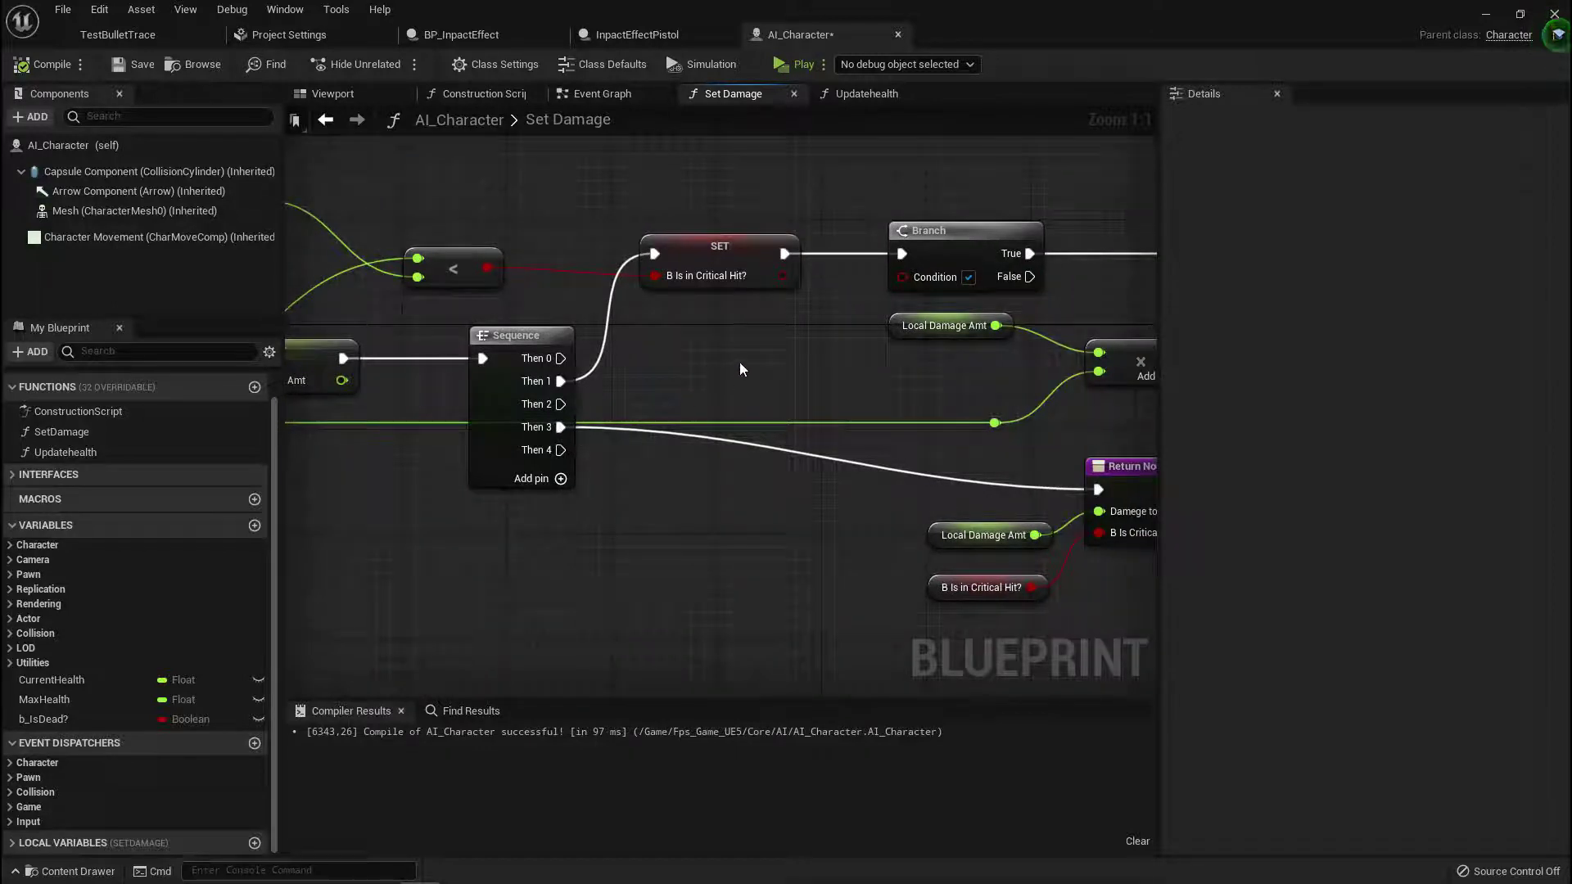
right_click_drag(739, 371, 890, 371)
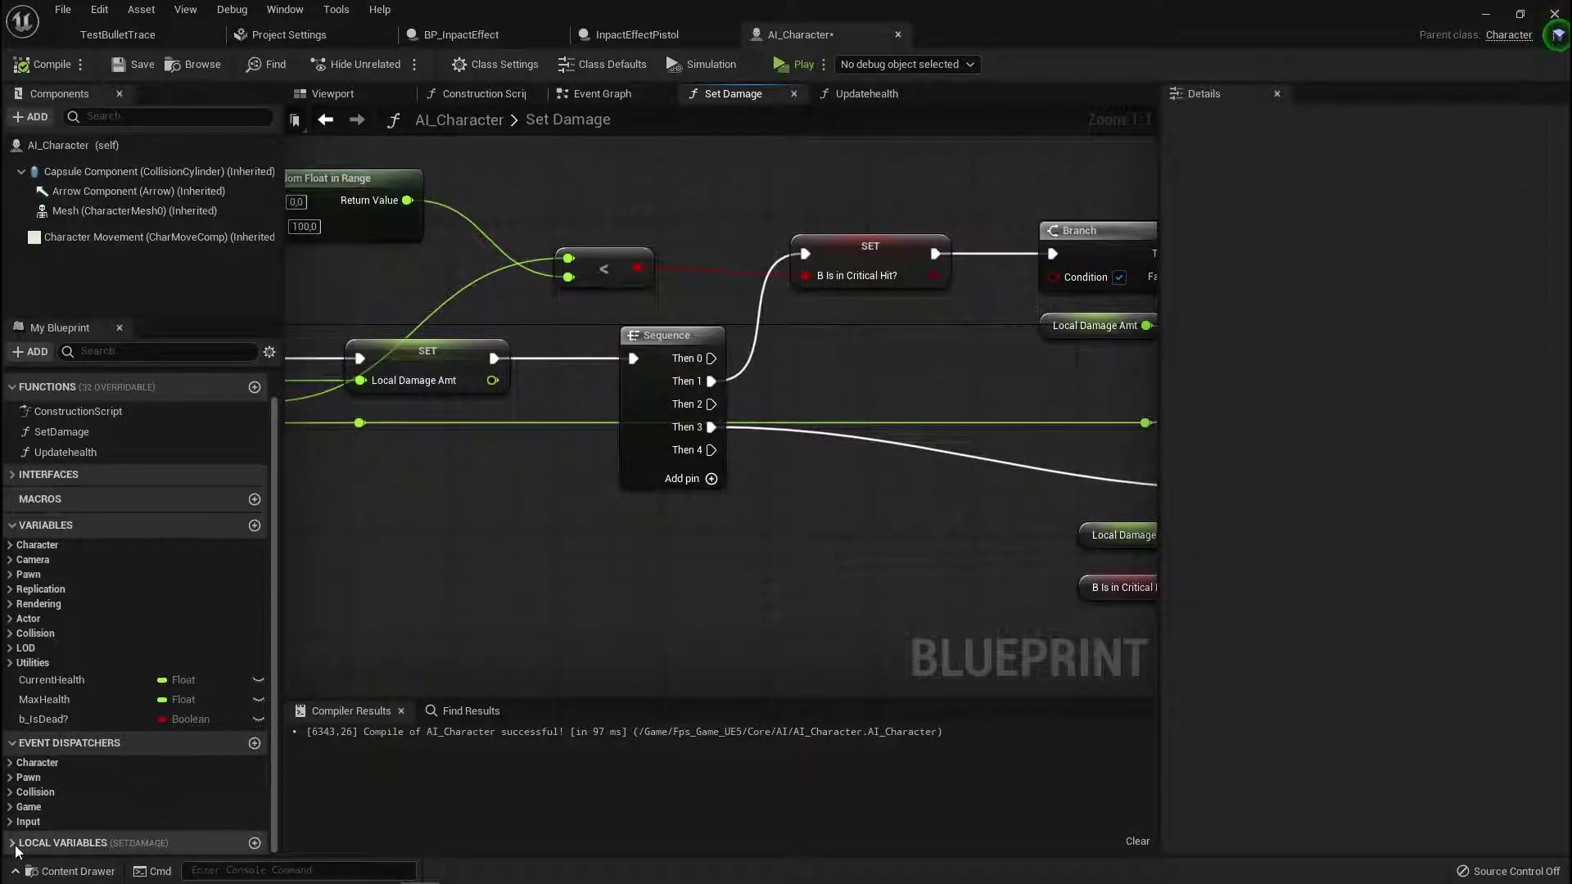
left_click(86, 842)
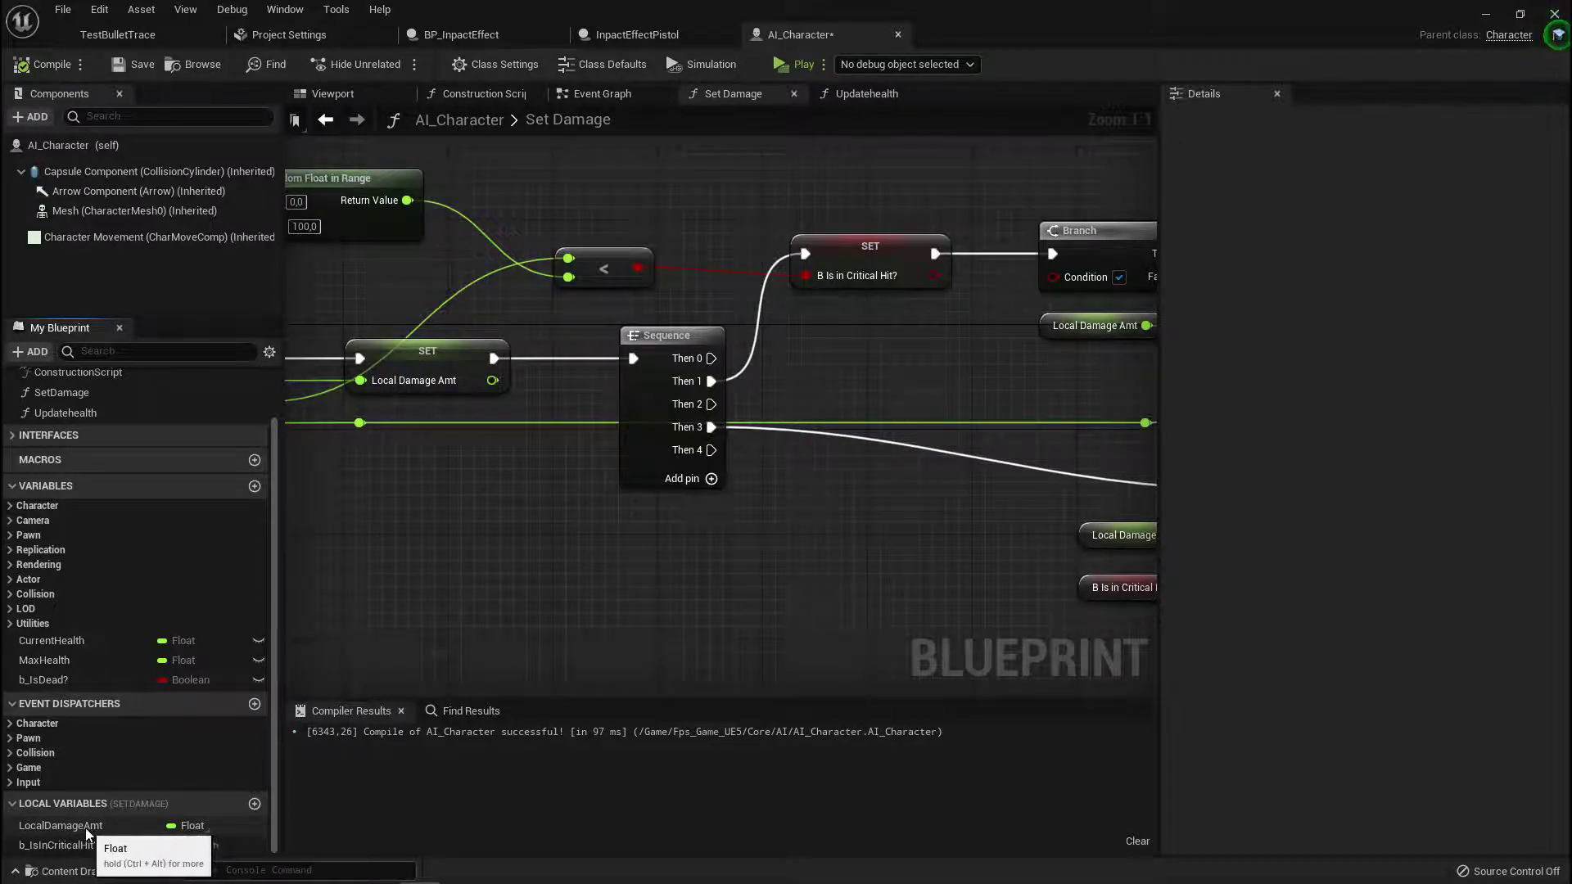
- Add a SET LocalDamageAmt node after the Sequence's Then 2 output
left_click_drag(85, 828, 831, 417)
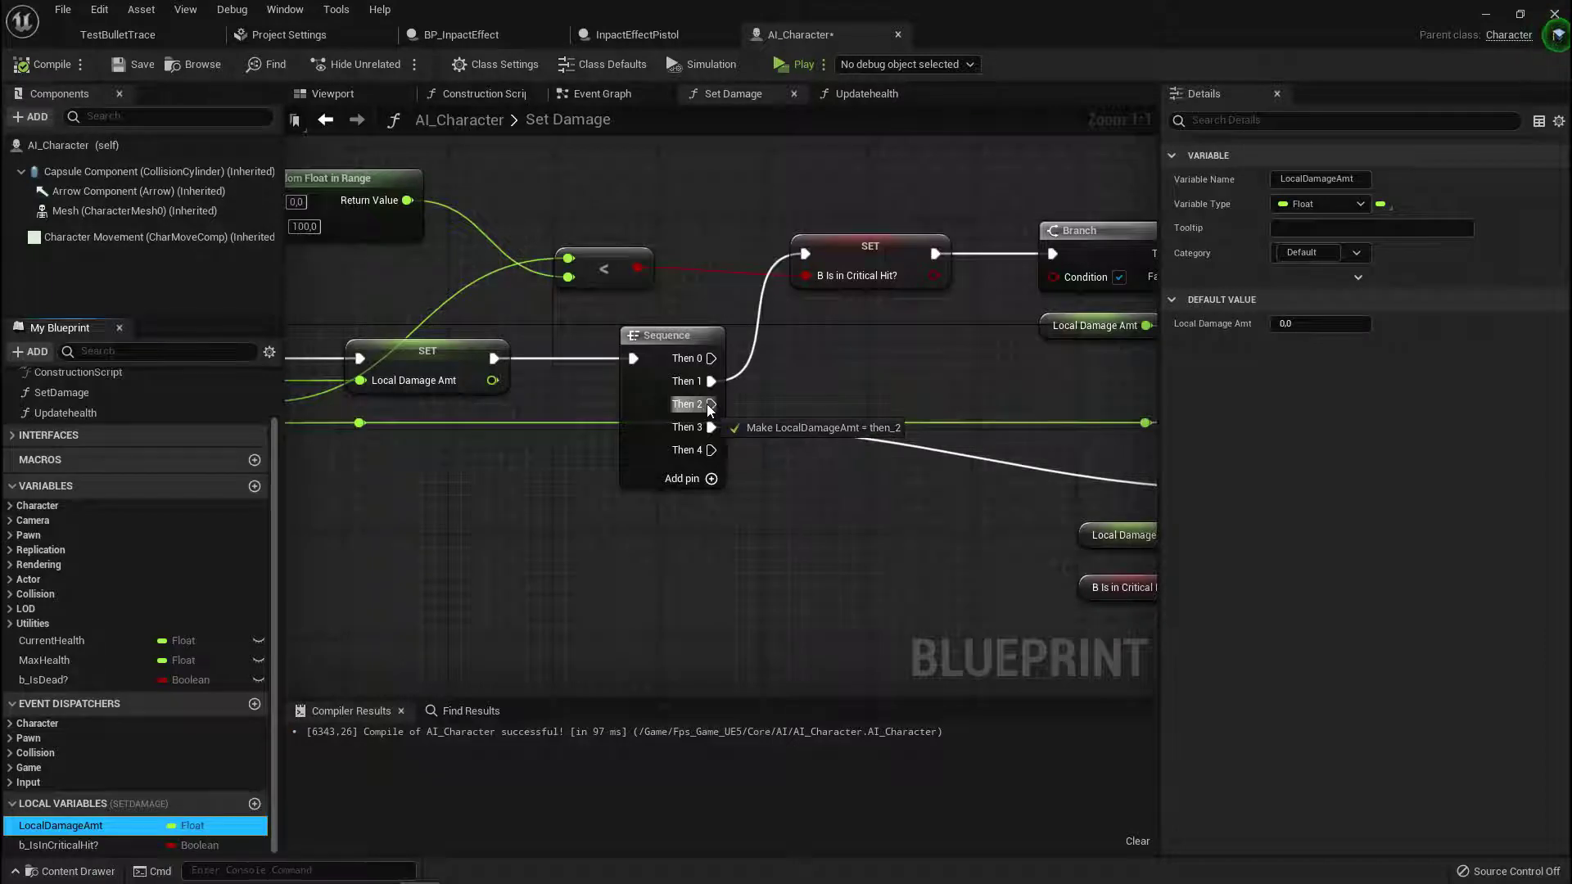
left_click_drag(706, 404, 706, 404)
left_click_drag(915, 402, 915, 414)
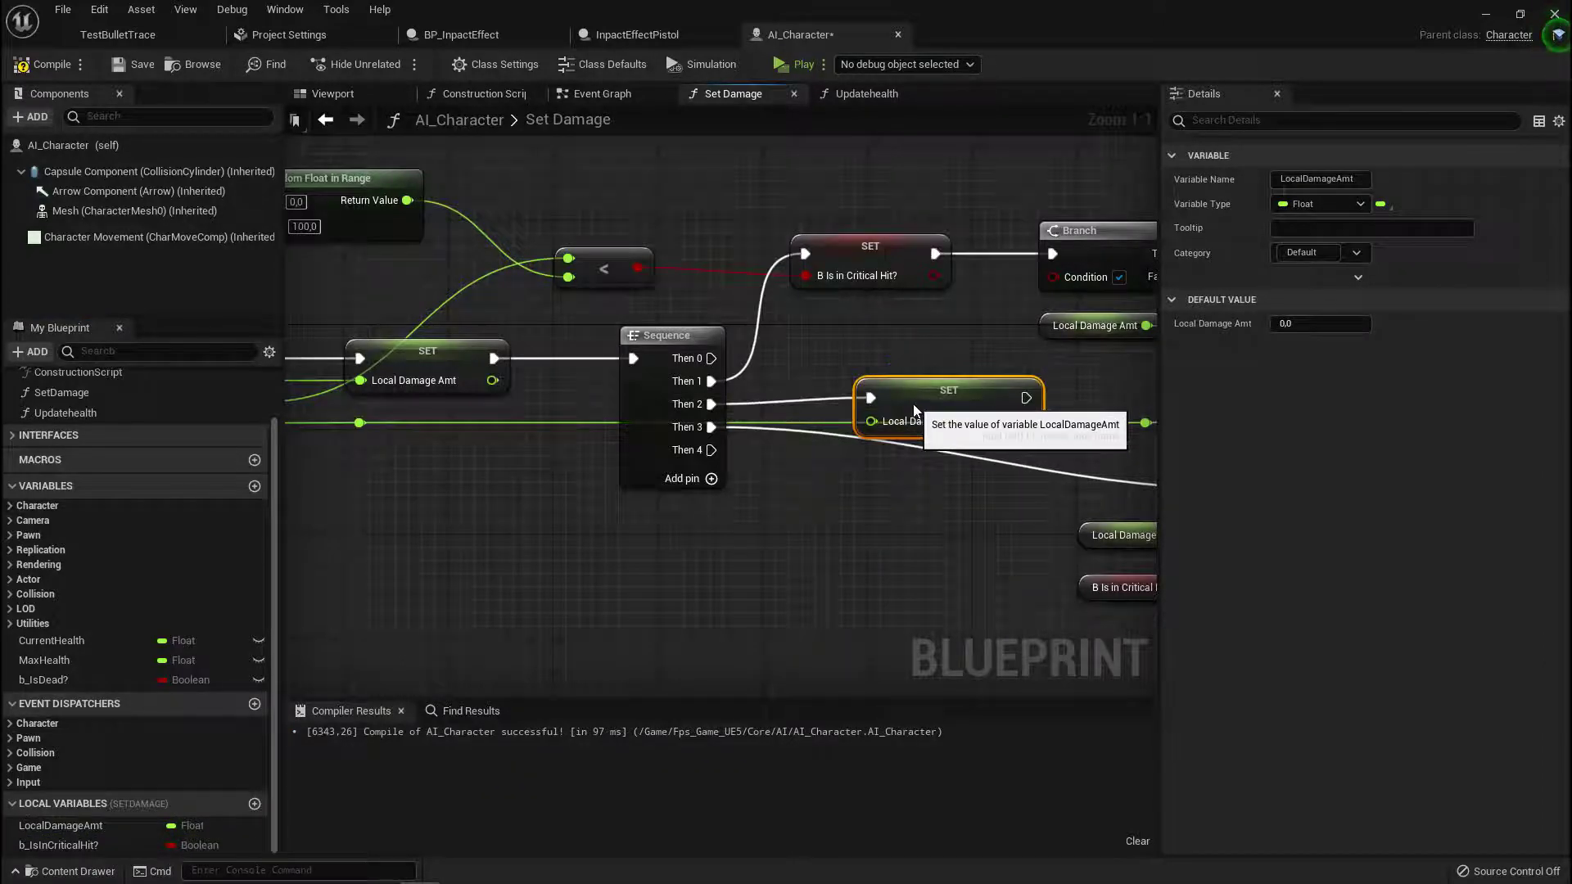
right_click_drag(912, 393, 722, 405)
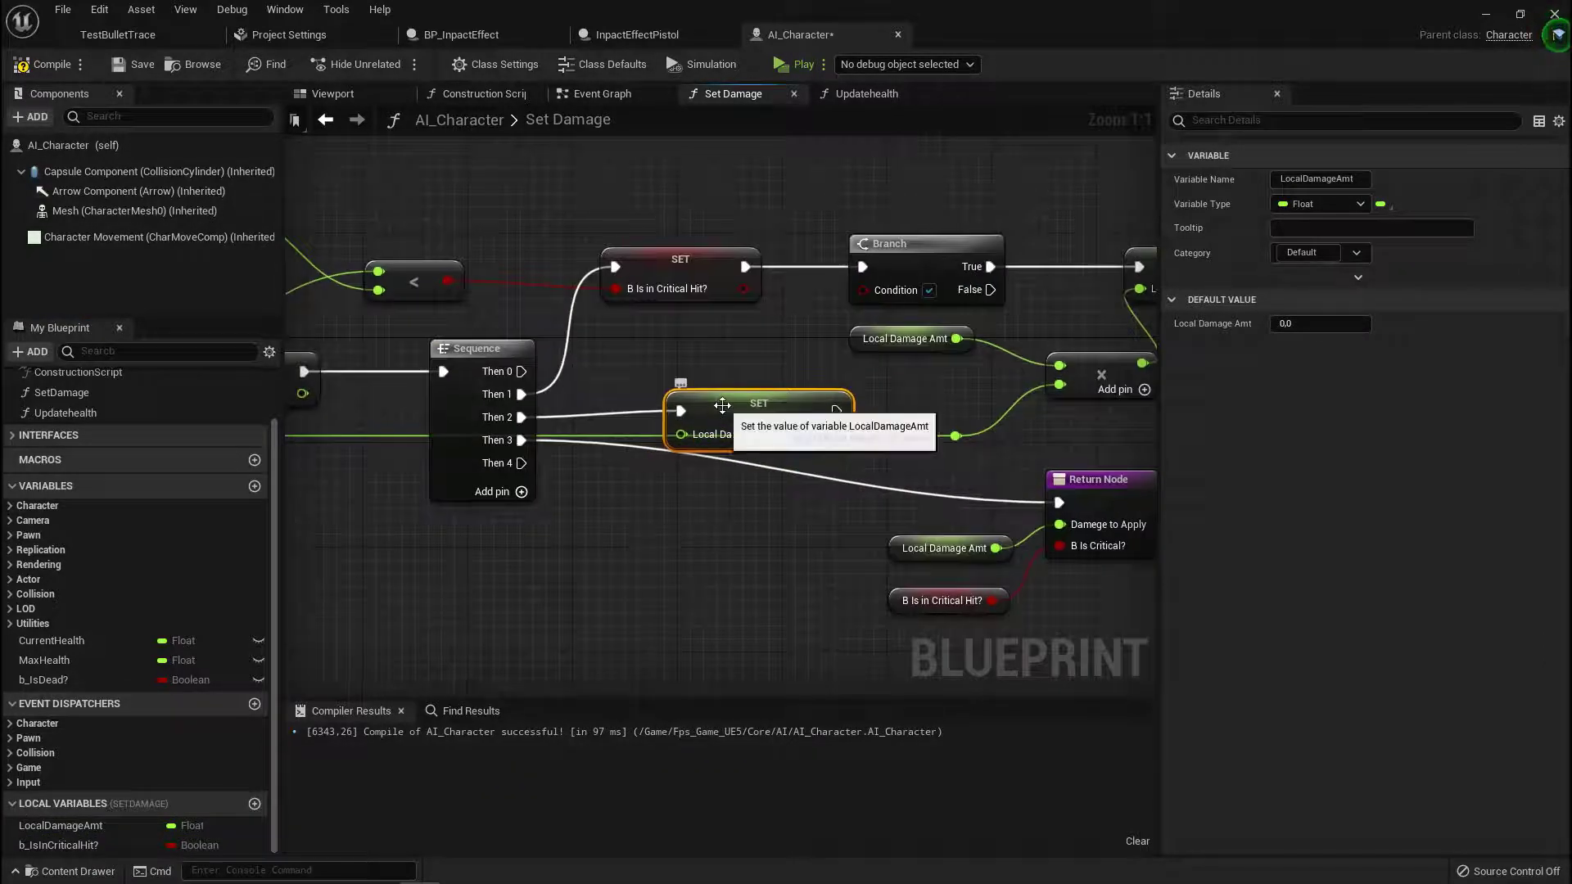
left_click_drag(721, 403, 695, 377)
right_click_drag(664, 561, 615, 560)
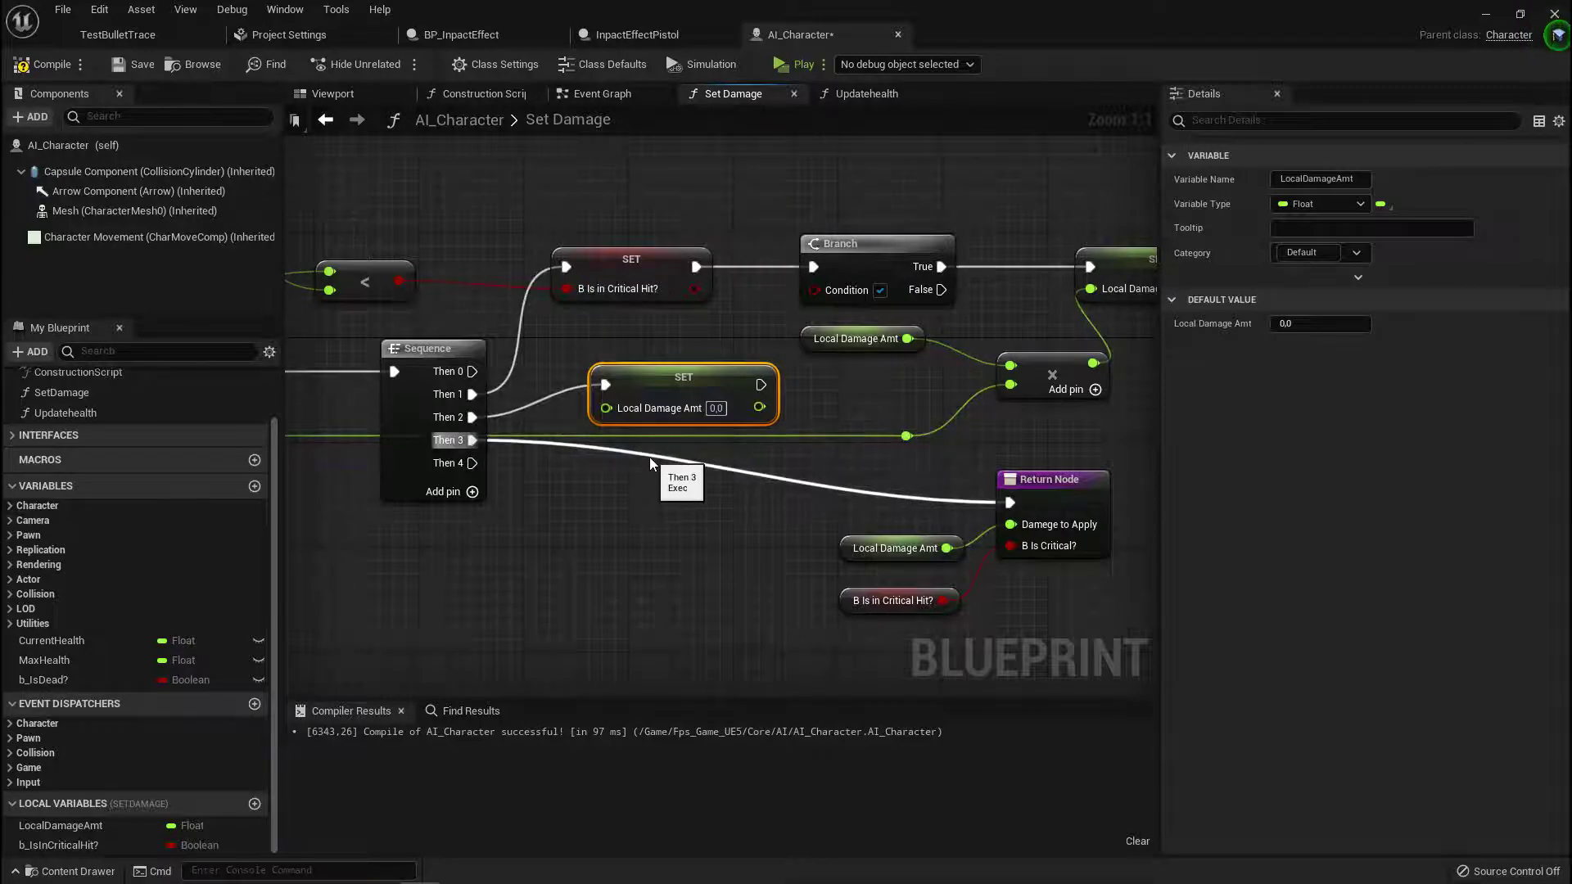
right_click_drag(480, 450, 470, 443)
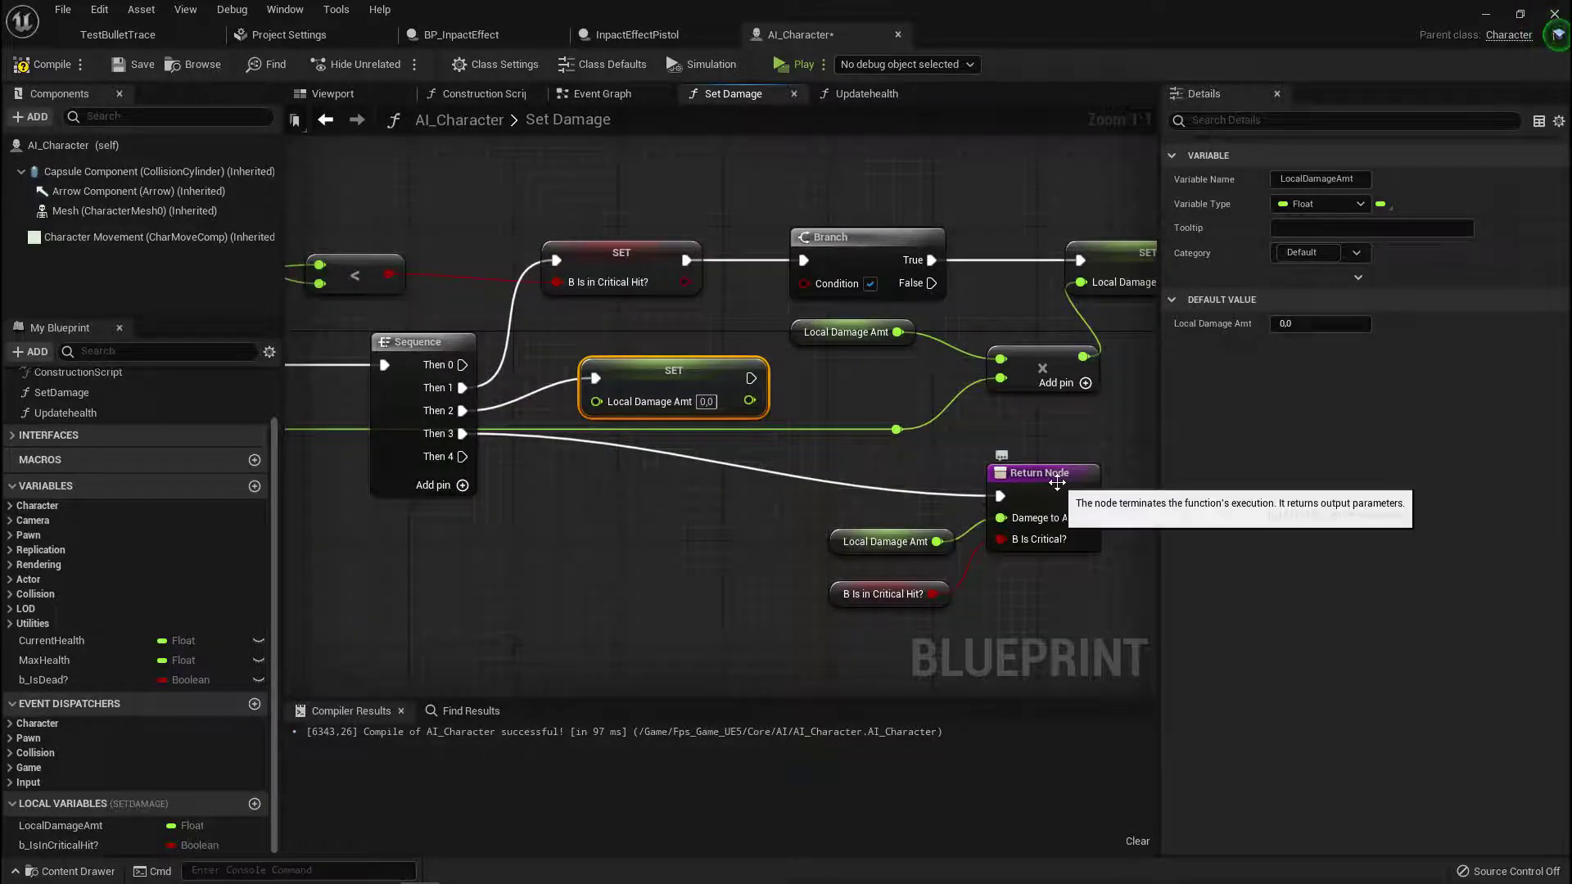
- Reposition the Return Node group and the SET Local Damage Amt node for a tidy layout
left_click_drag(732, 474, 1056, 657)
left_click_drag(1048, 483, 733, 549)
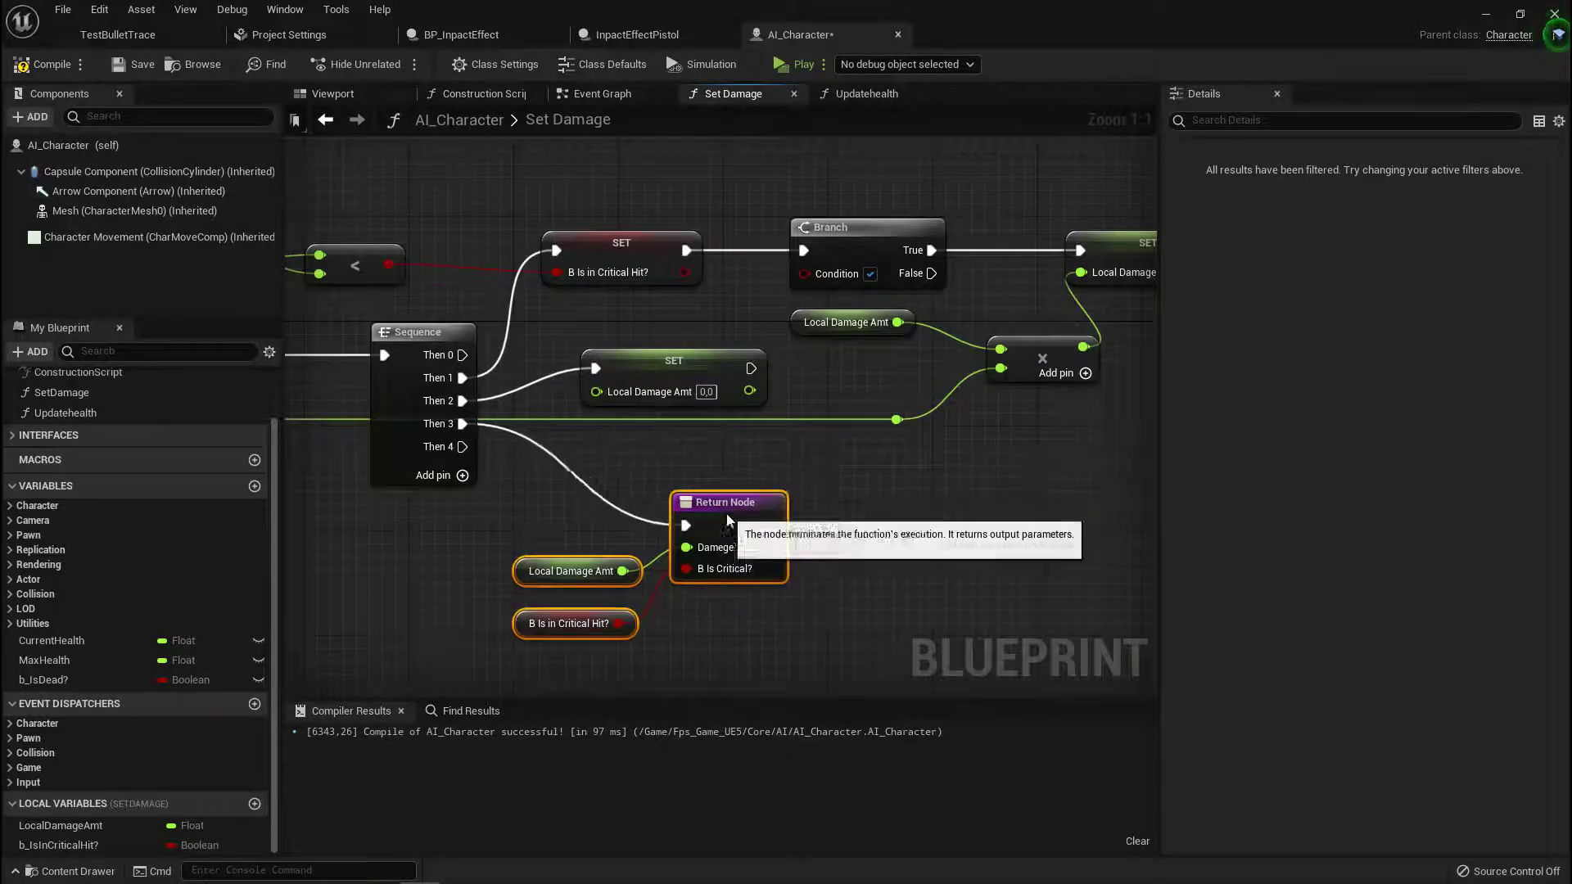
left_click_drag(617, 350, 643, 375)
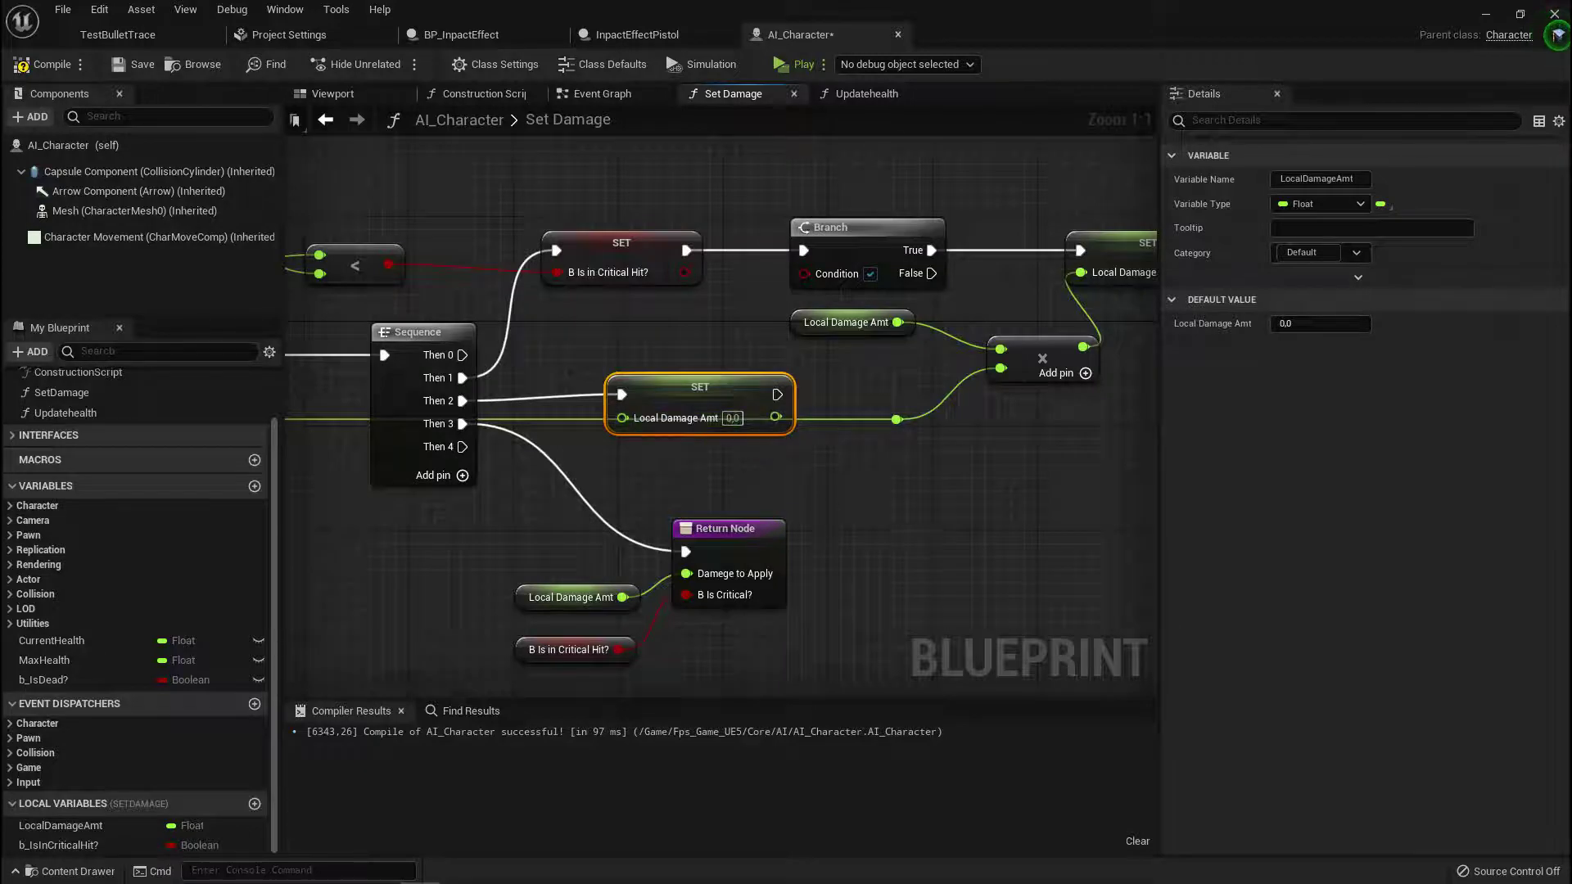
scroll(709, 468, "down", 3)
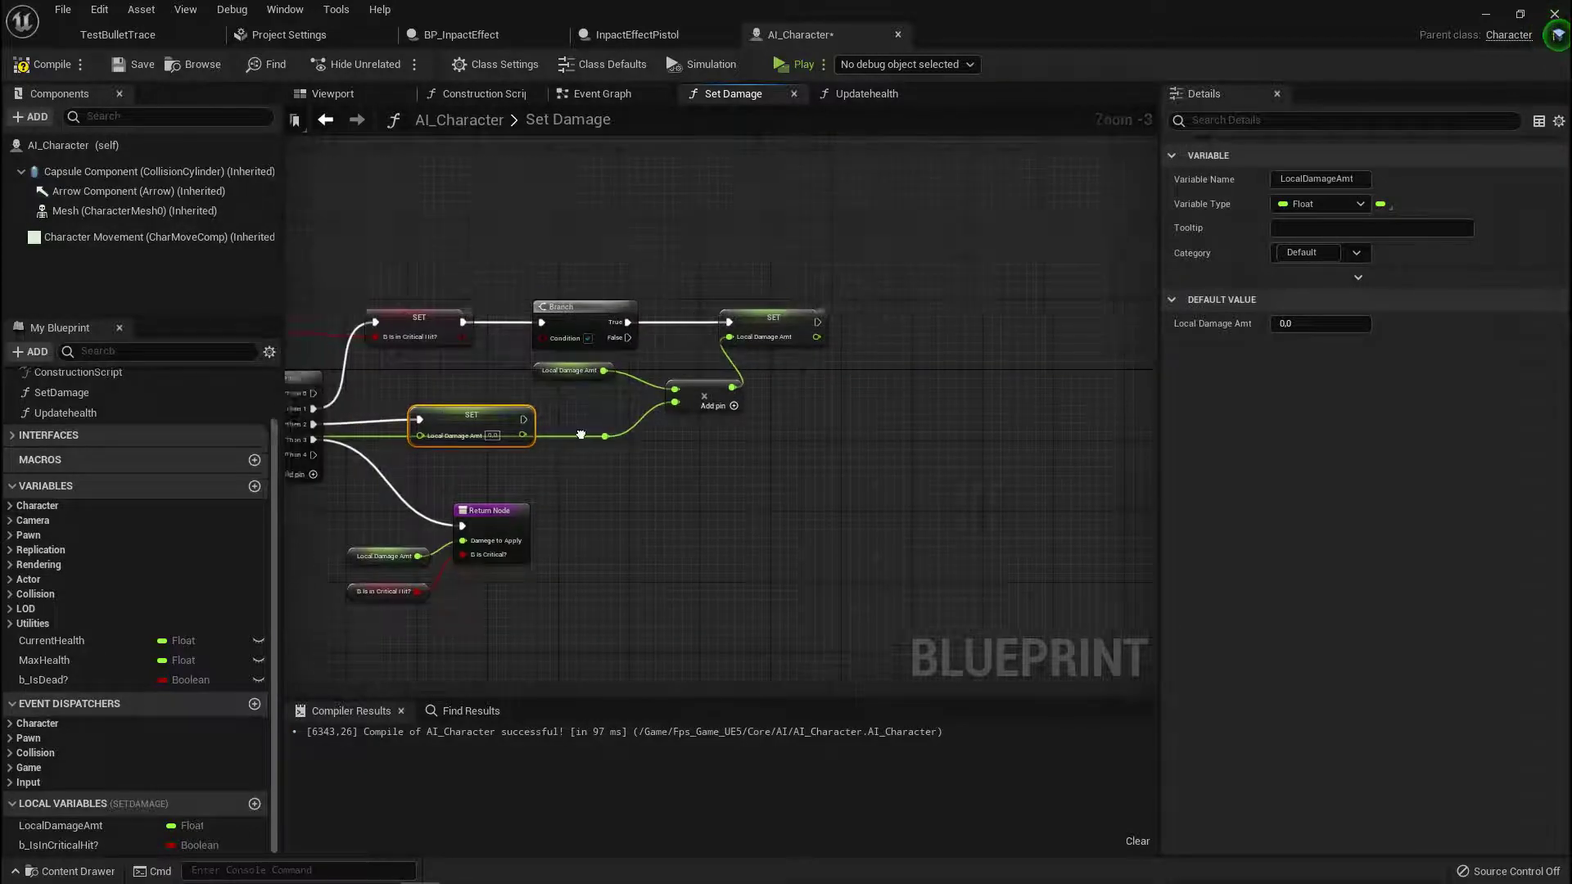
scroll(925, 524, "up", 3)
left_click_drag(926, 524, 1002, 394)
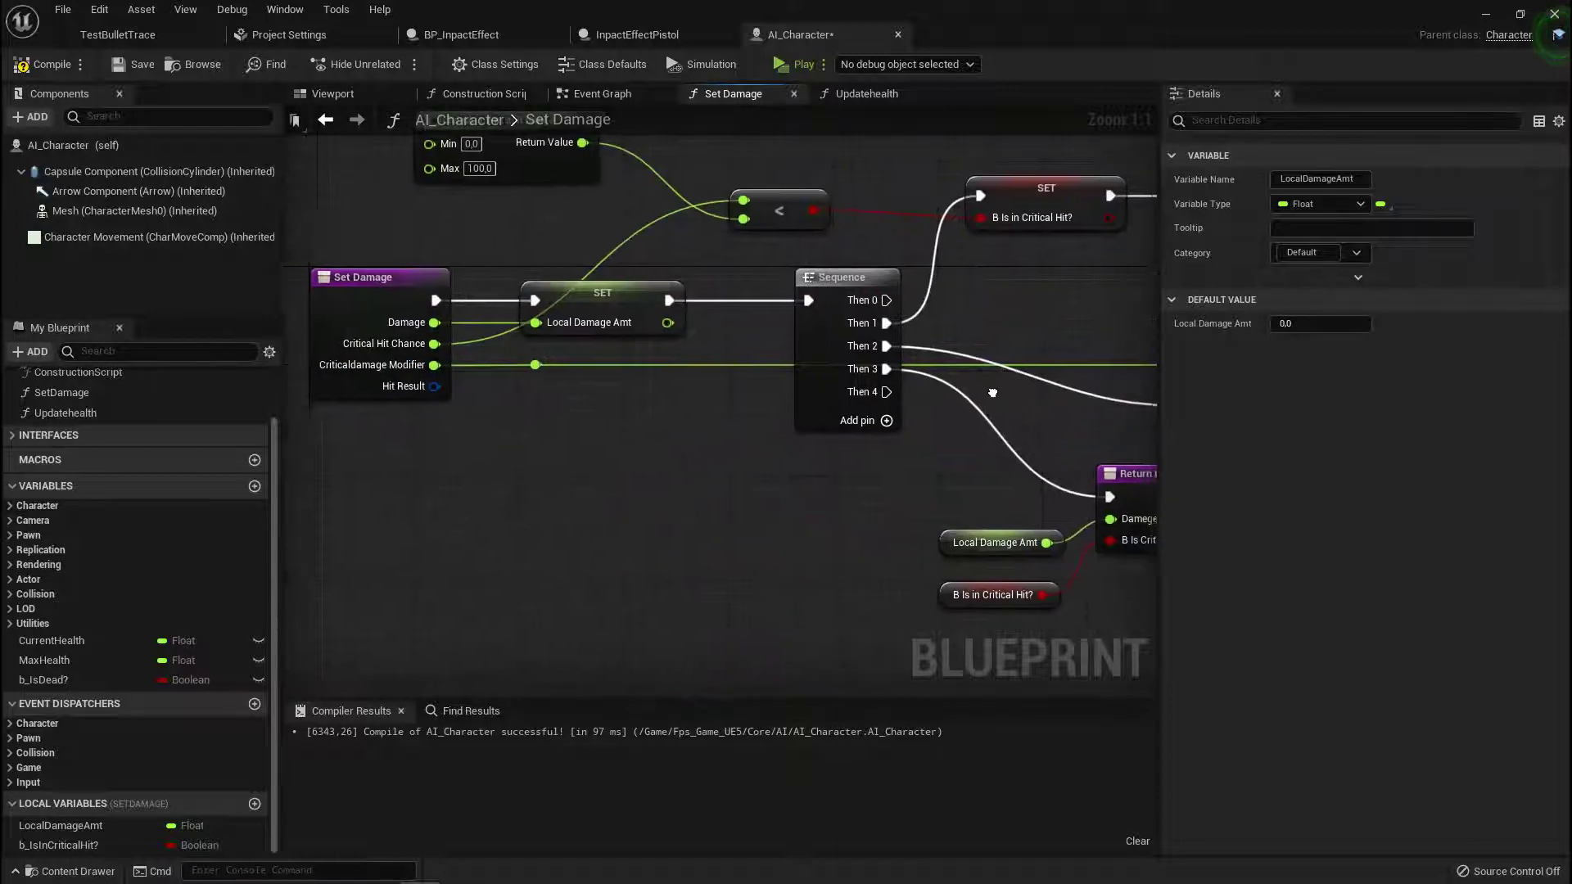
right_click_drag(1002, 394, 912, 419)
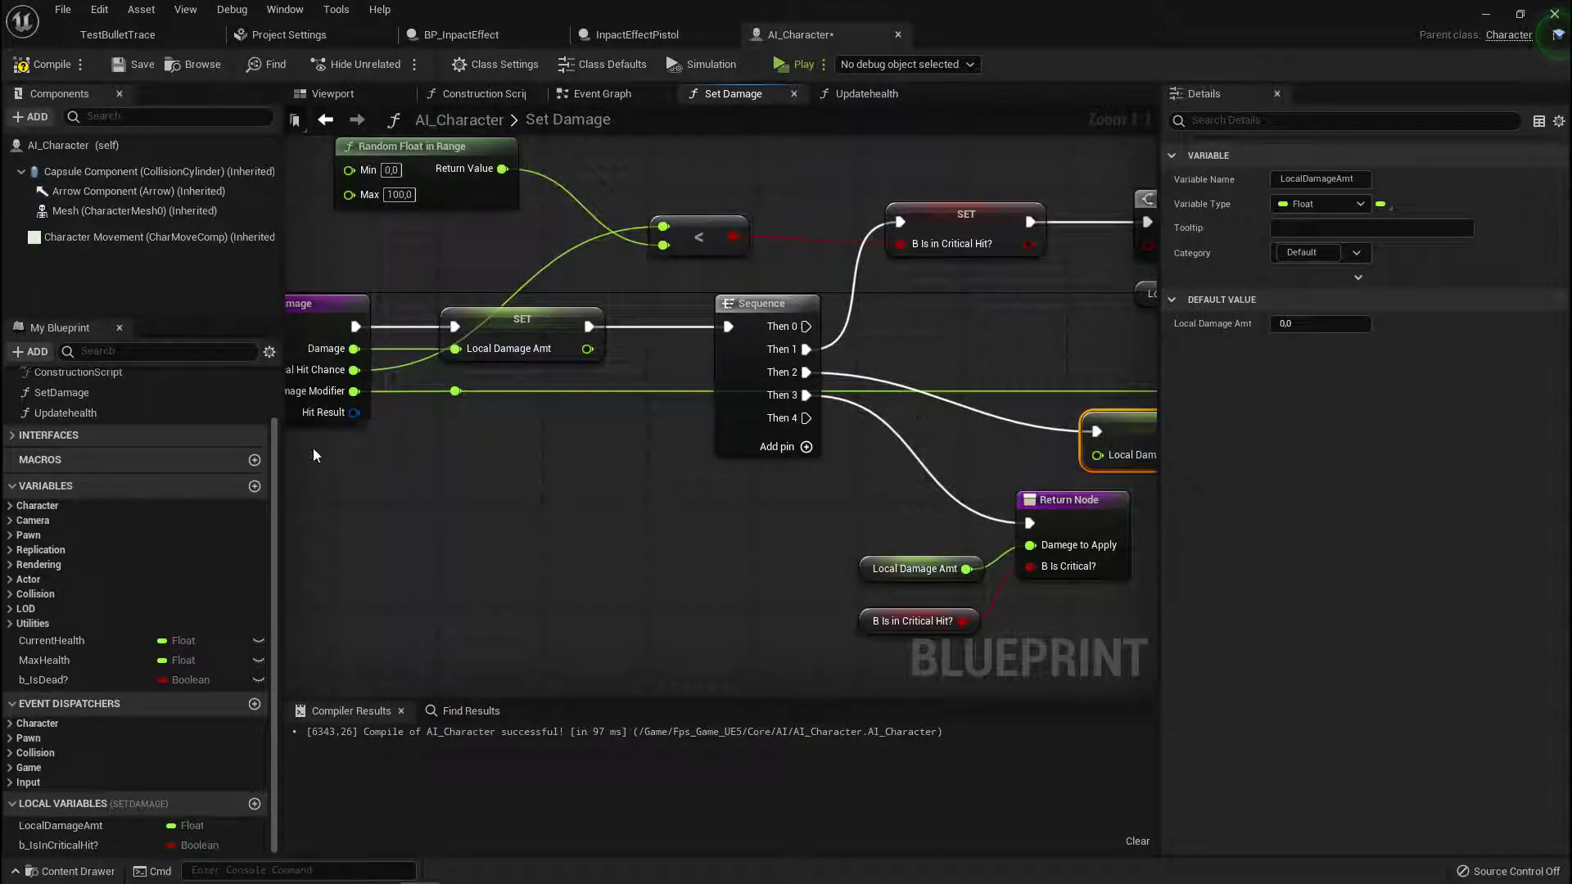
- Add an expanded Break Hit Result node fed by the Hit Result input
left_click_drag(354, 412, 419, 527)
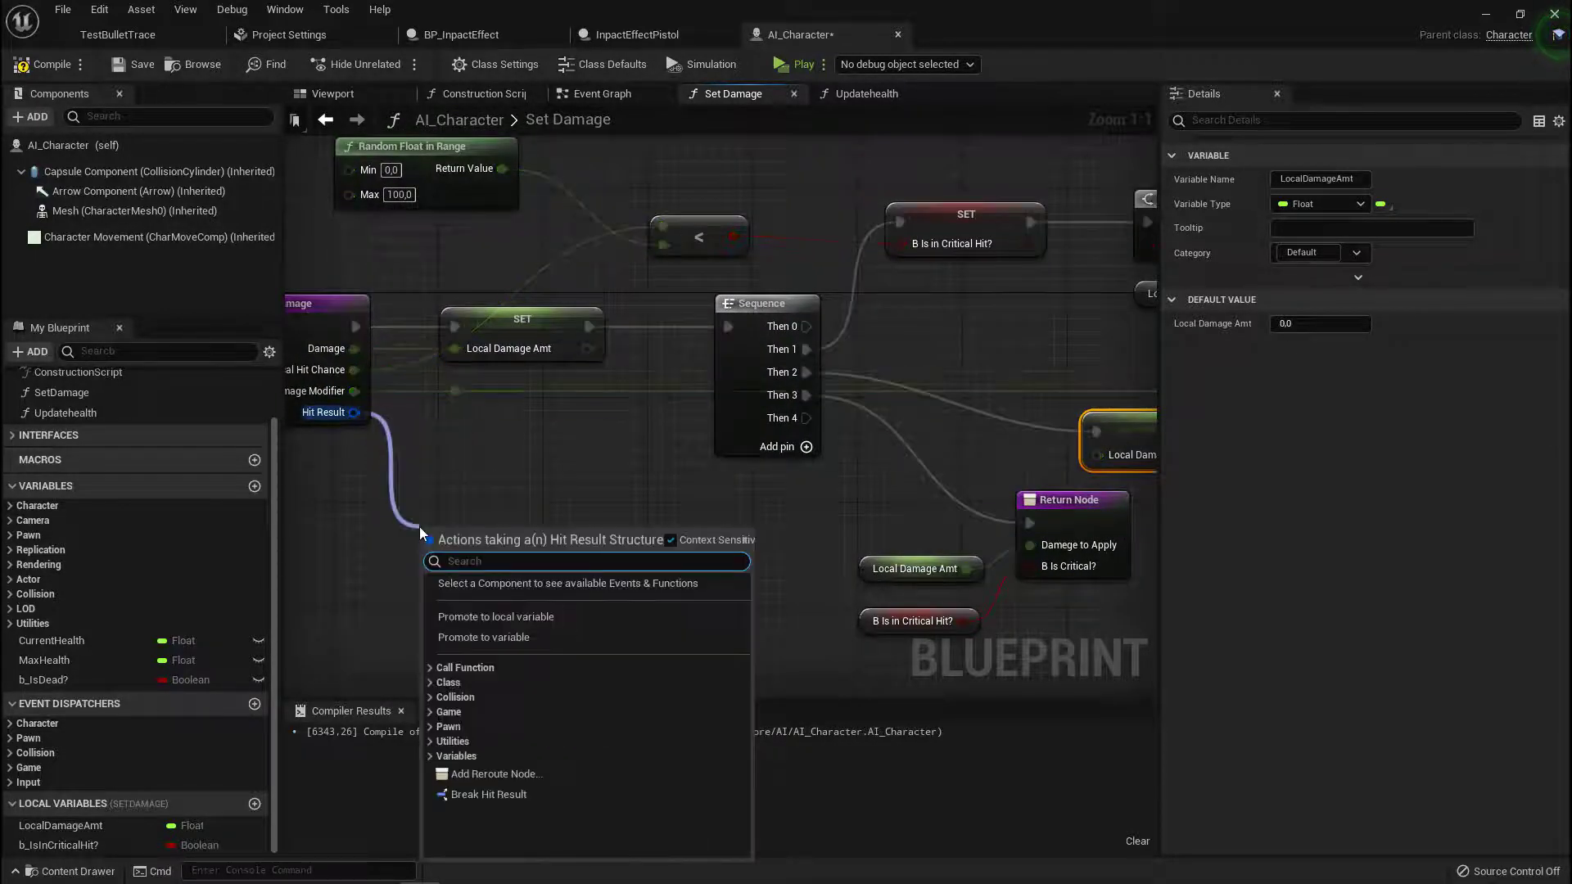
type("break")
key("Return")
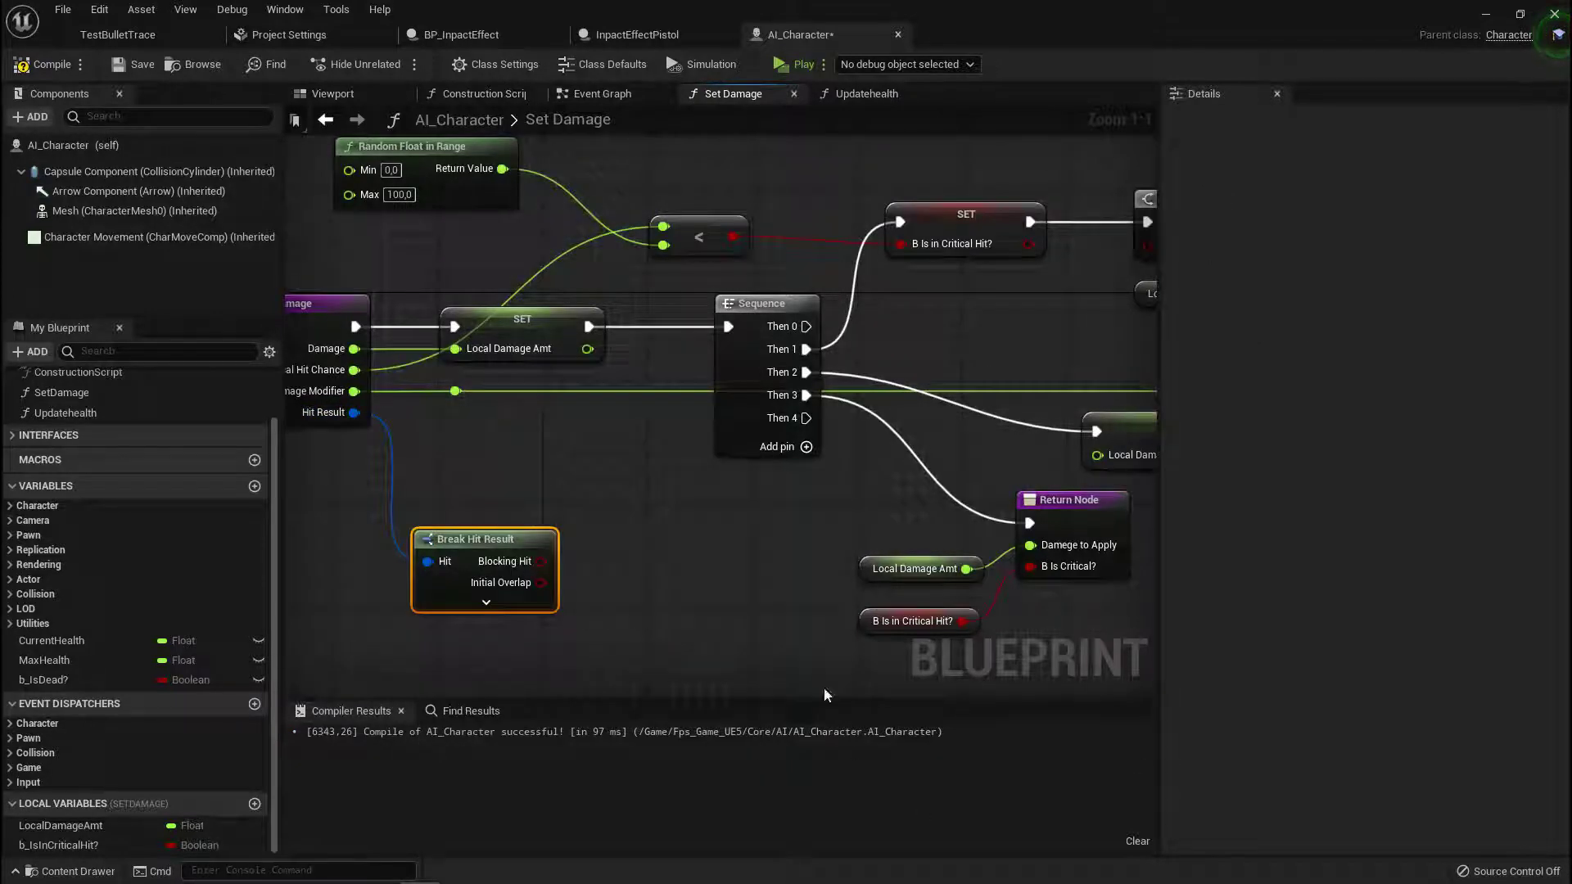
left_click(486, 603)
right_click_drag(732, 557, 991, 392)
left_click_drag(744, 376, 547, 337)
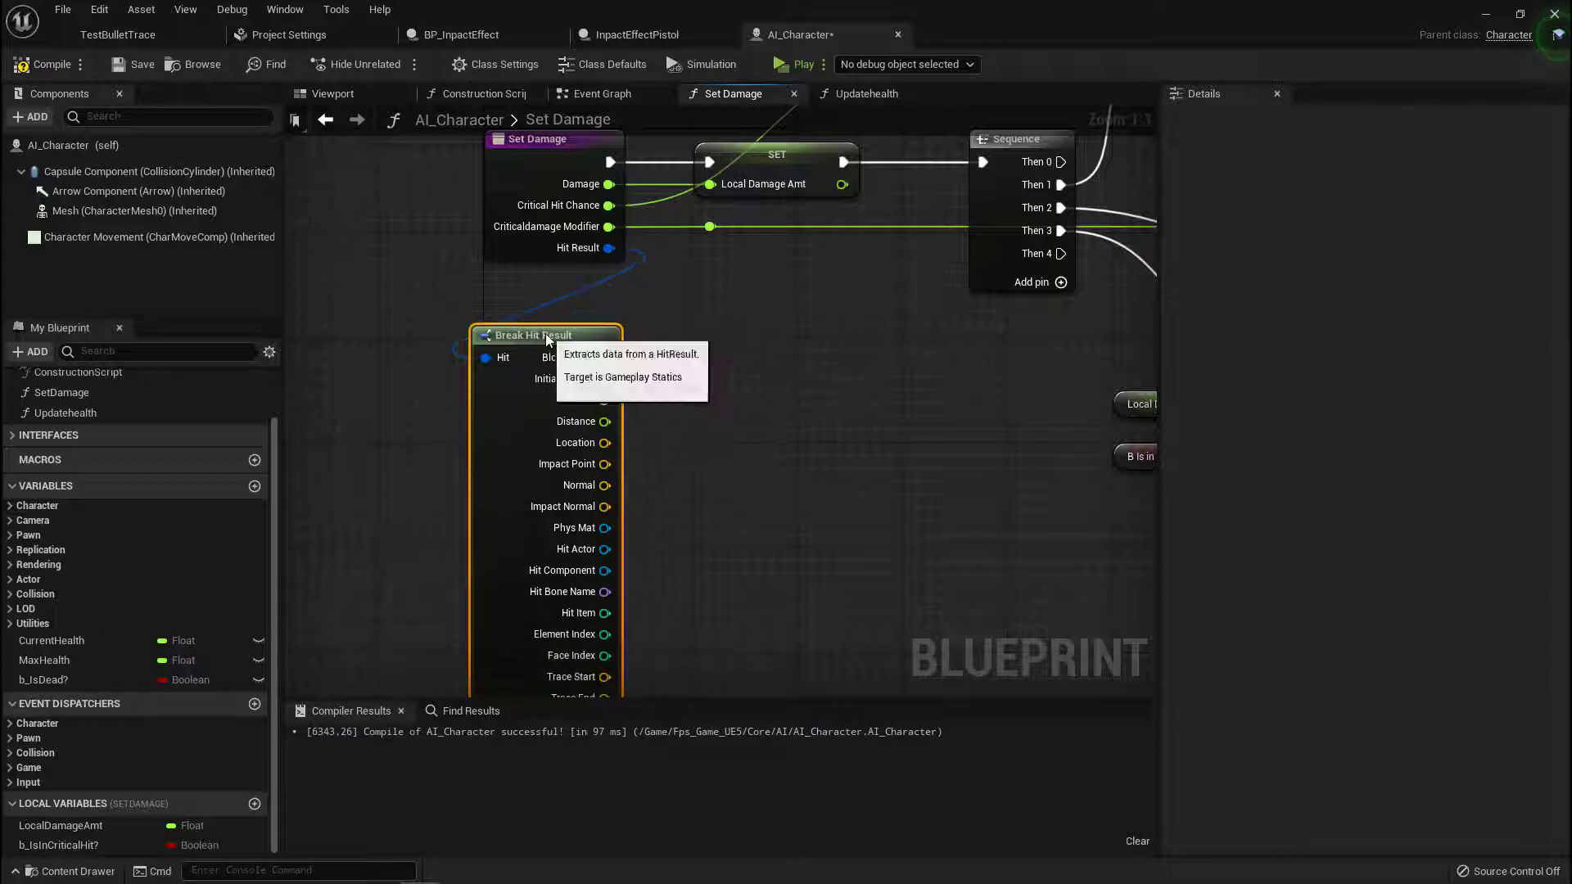
right_click_drag(595, 582, 501, 449)
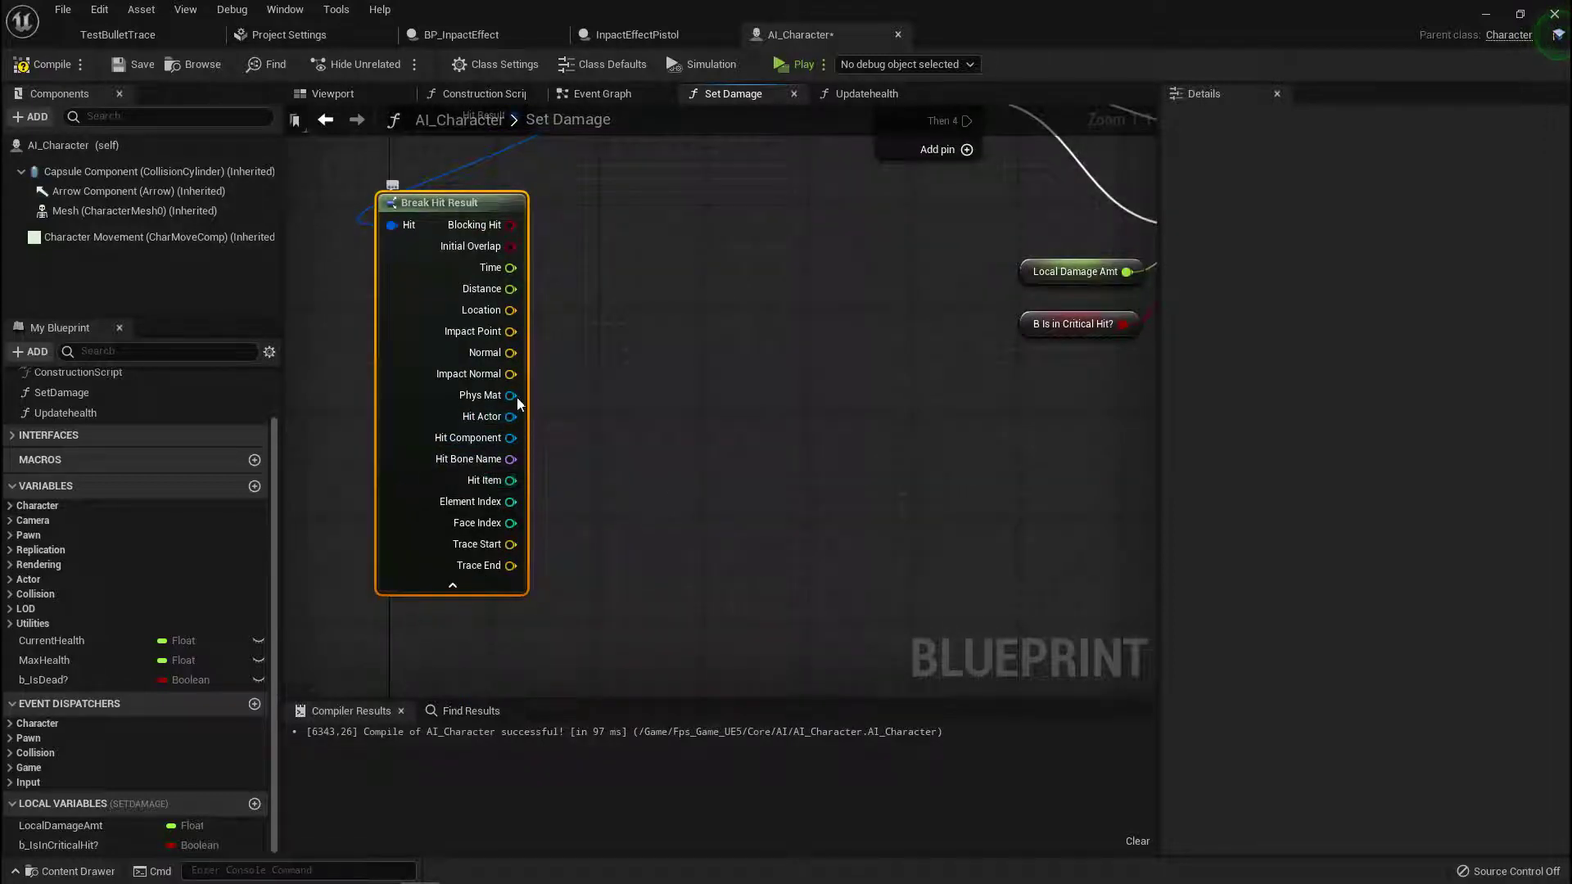
- Add a Destructible Damage Threshold Scale getter from the Phys Mat output
left_click_drag(511, 397, 608, 390)
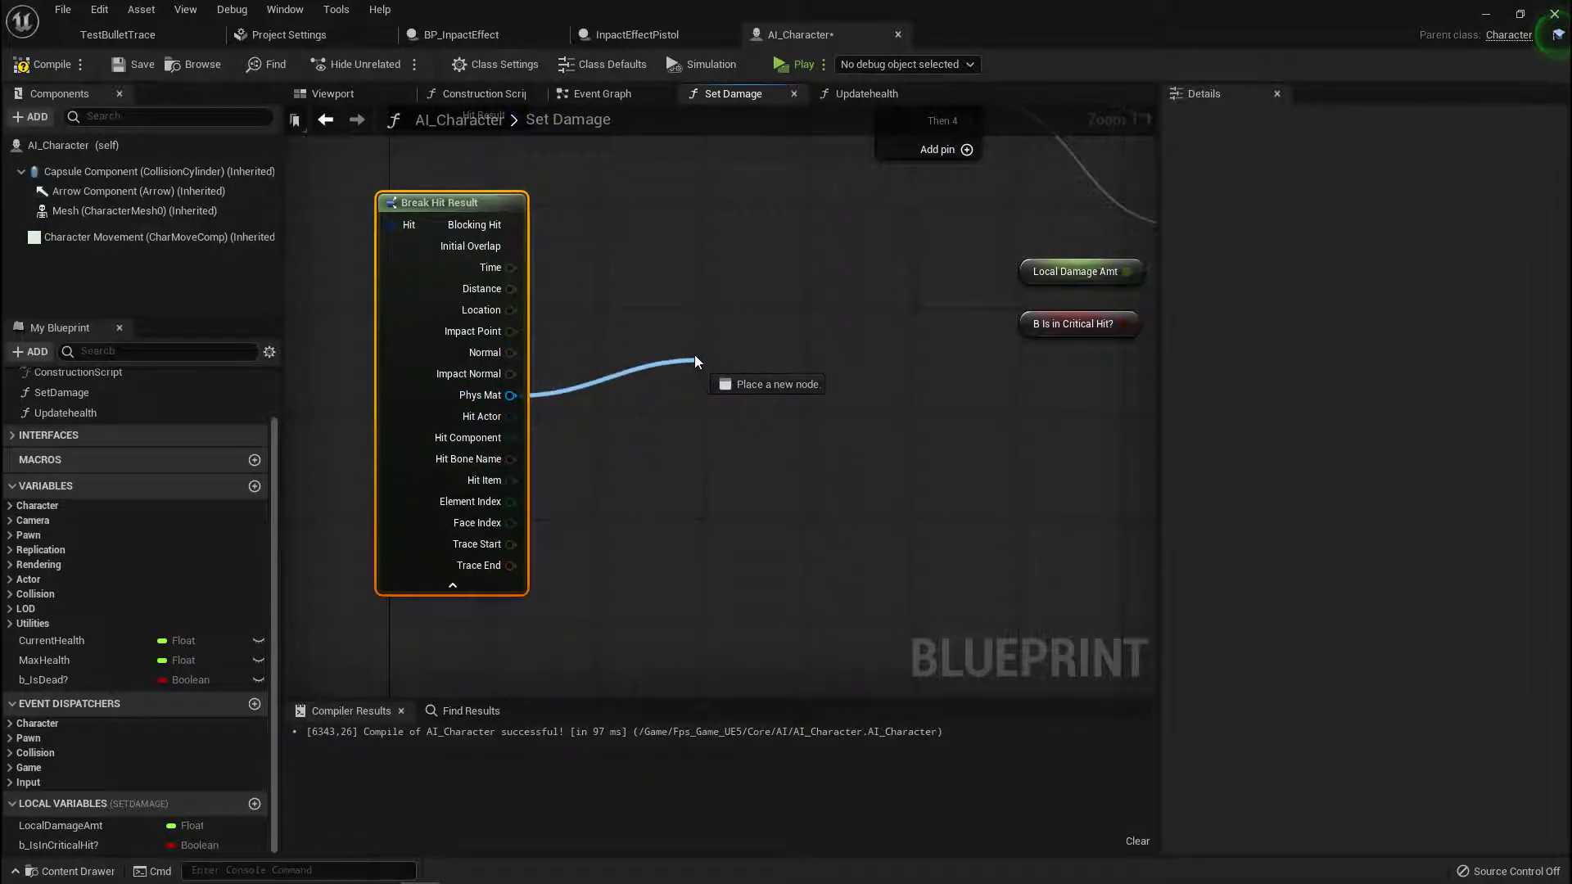
left_click_drag(694, 359, 671, 339)
type("destr")
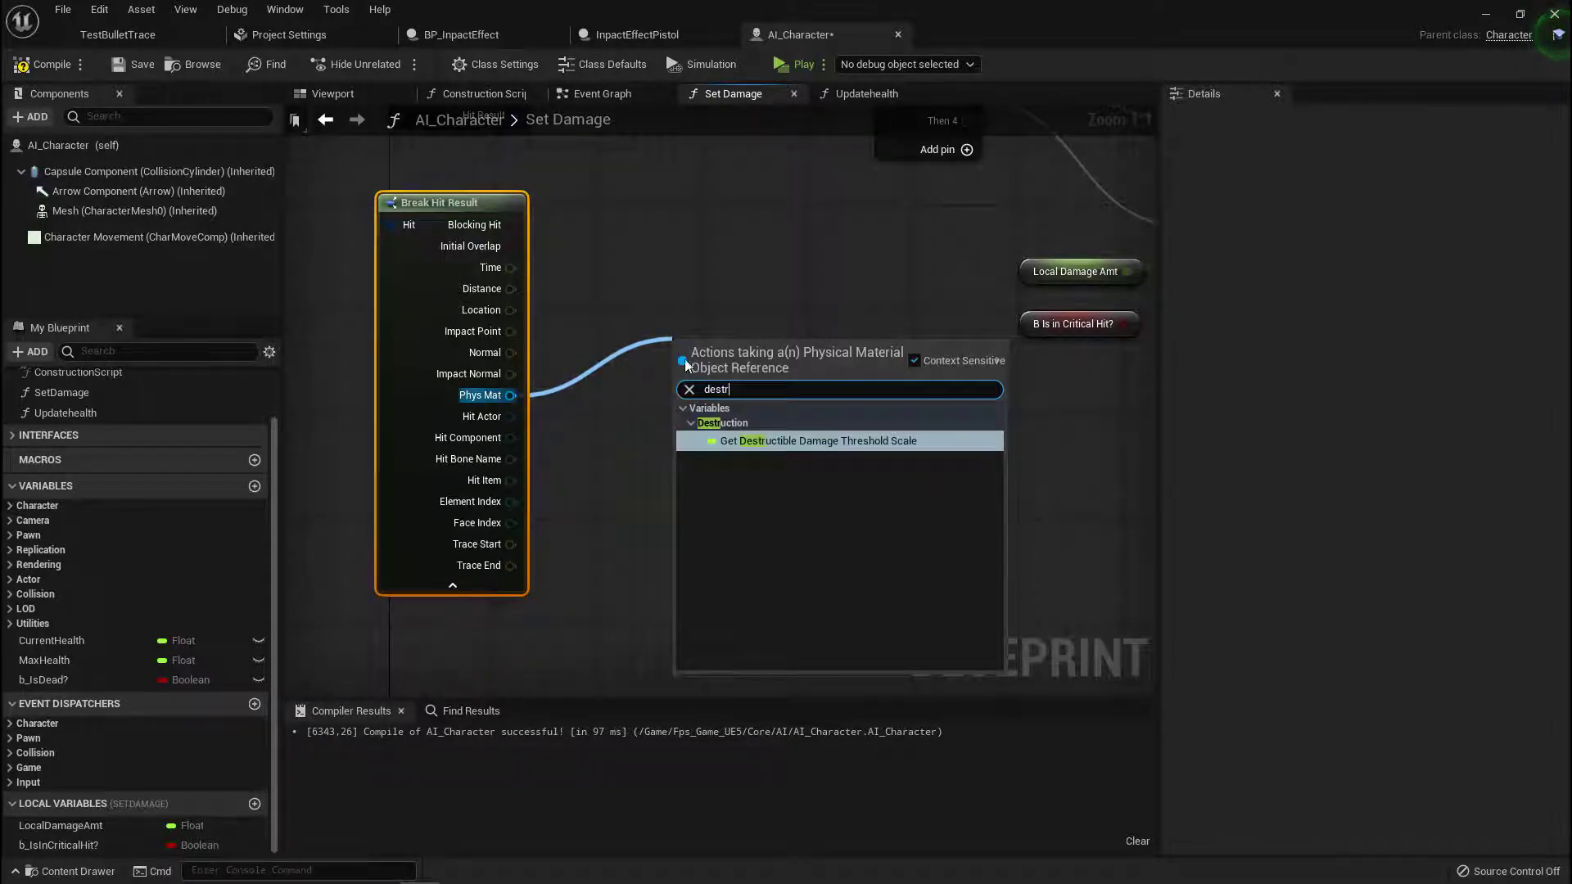
left_click(788, 440)
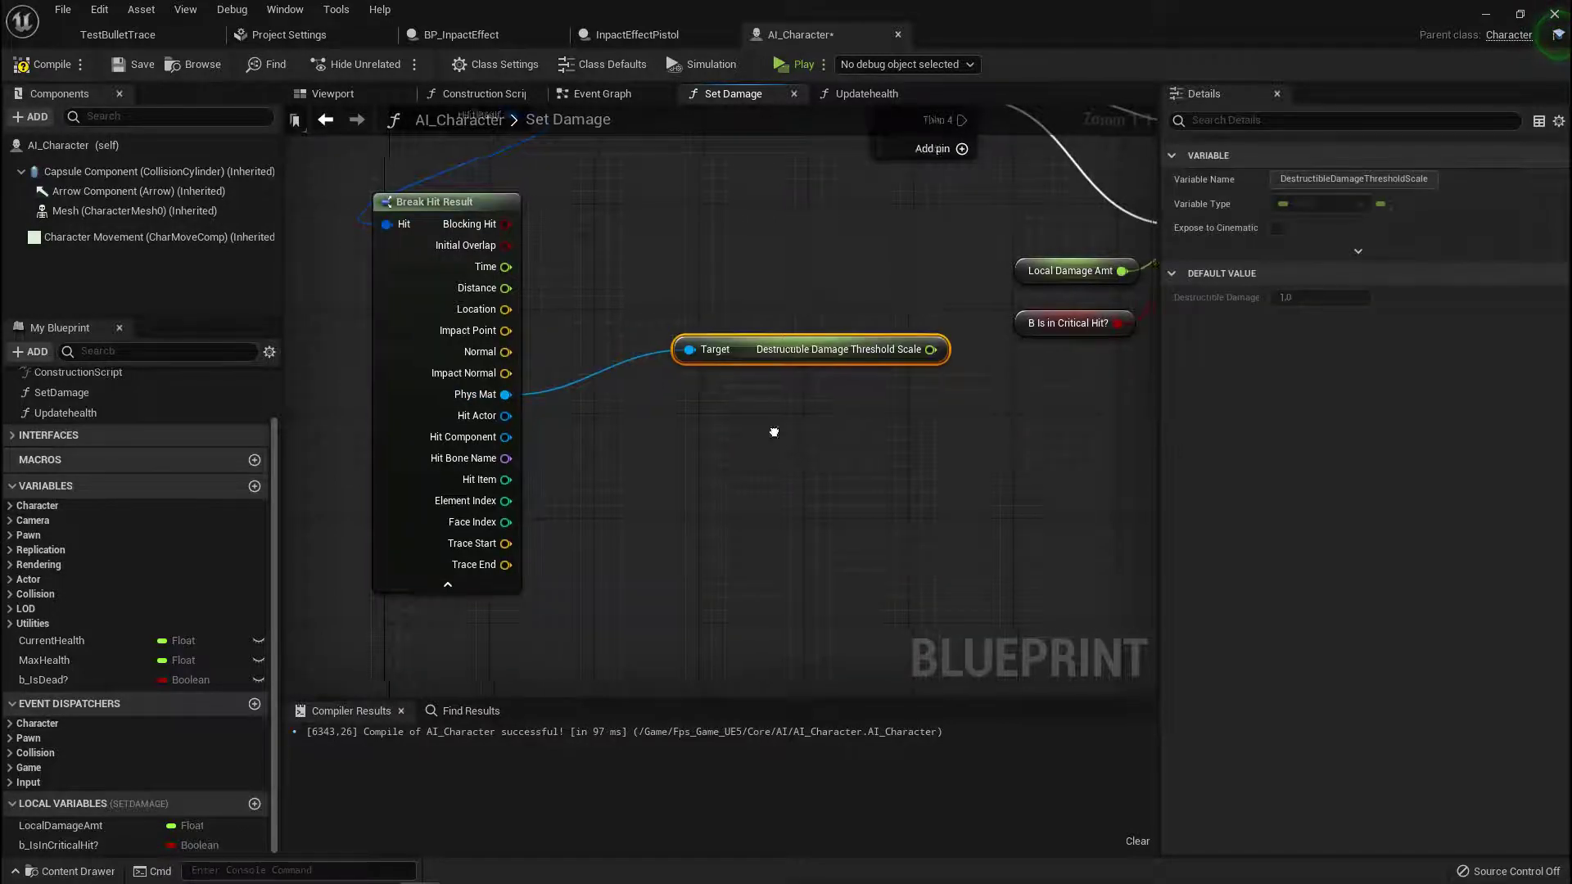
right_click_drag(788, 439, 737, 606)
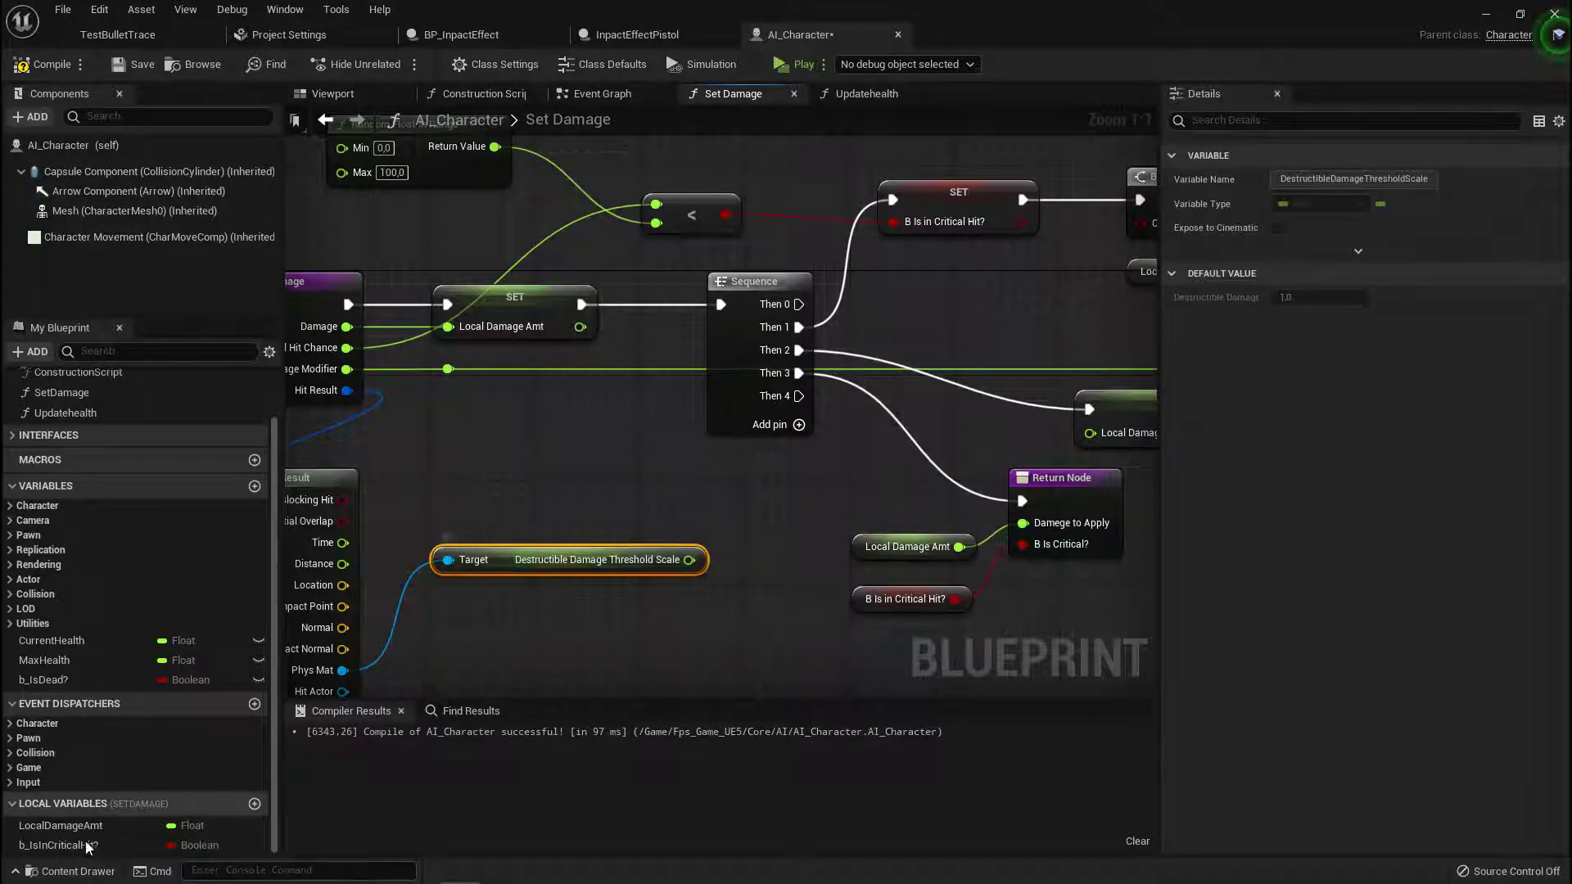
- Multiply LocalDamageAmt by the threshold scale and feed the result into SET Local Damage Amt
left_click_drag(78, 836, 548, 475)
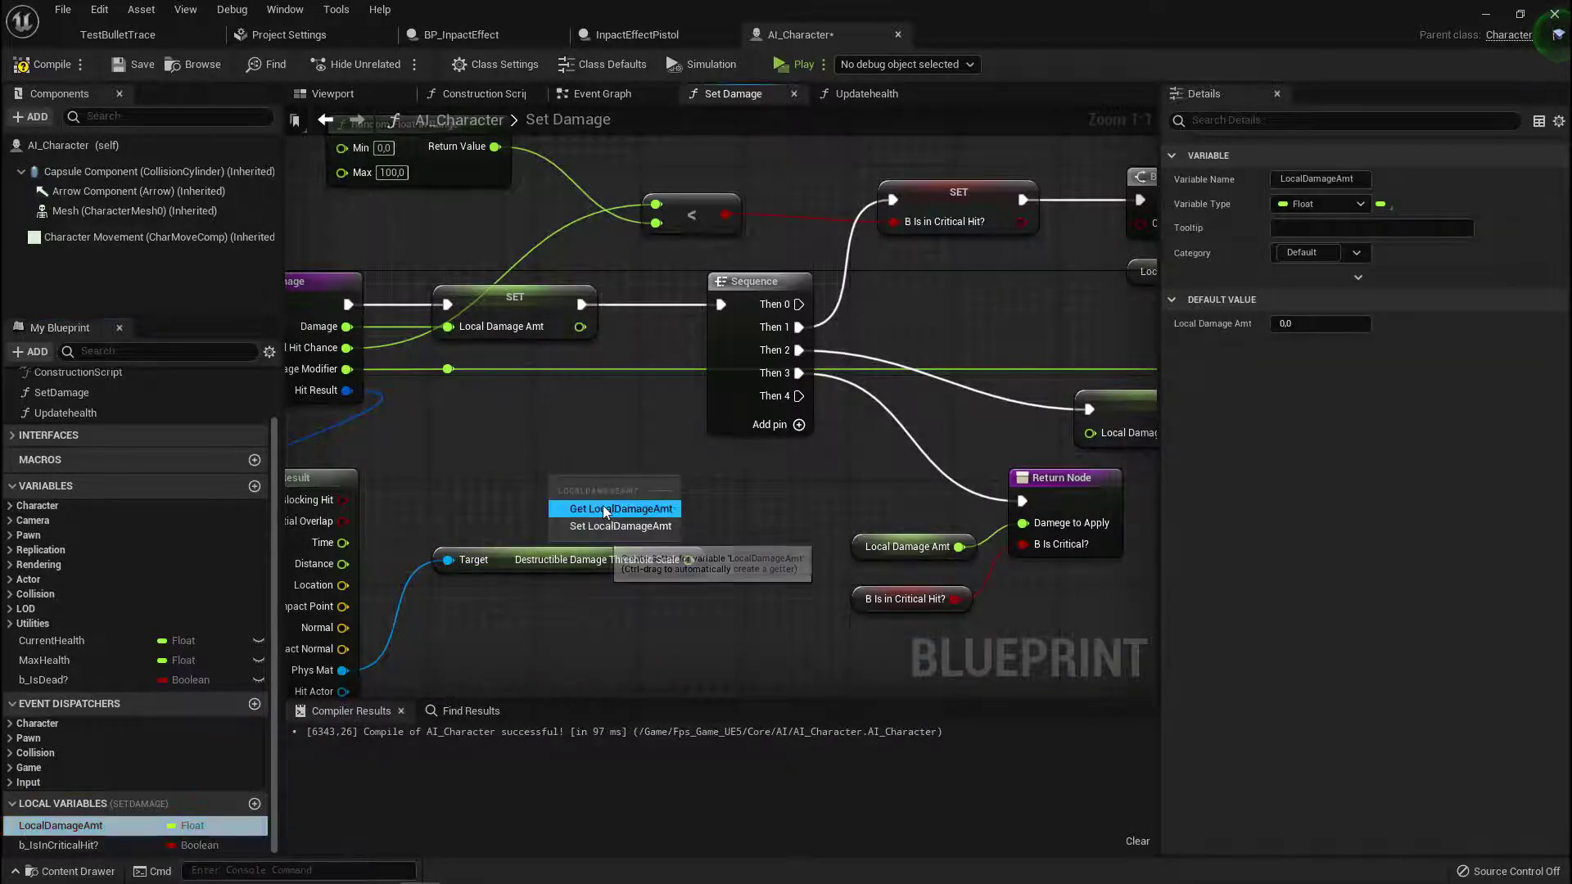
left_click(606, 505)
left_click_drag(657, 494, 702, 516)
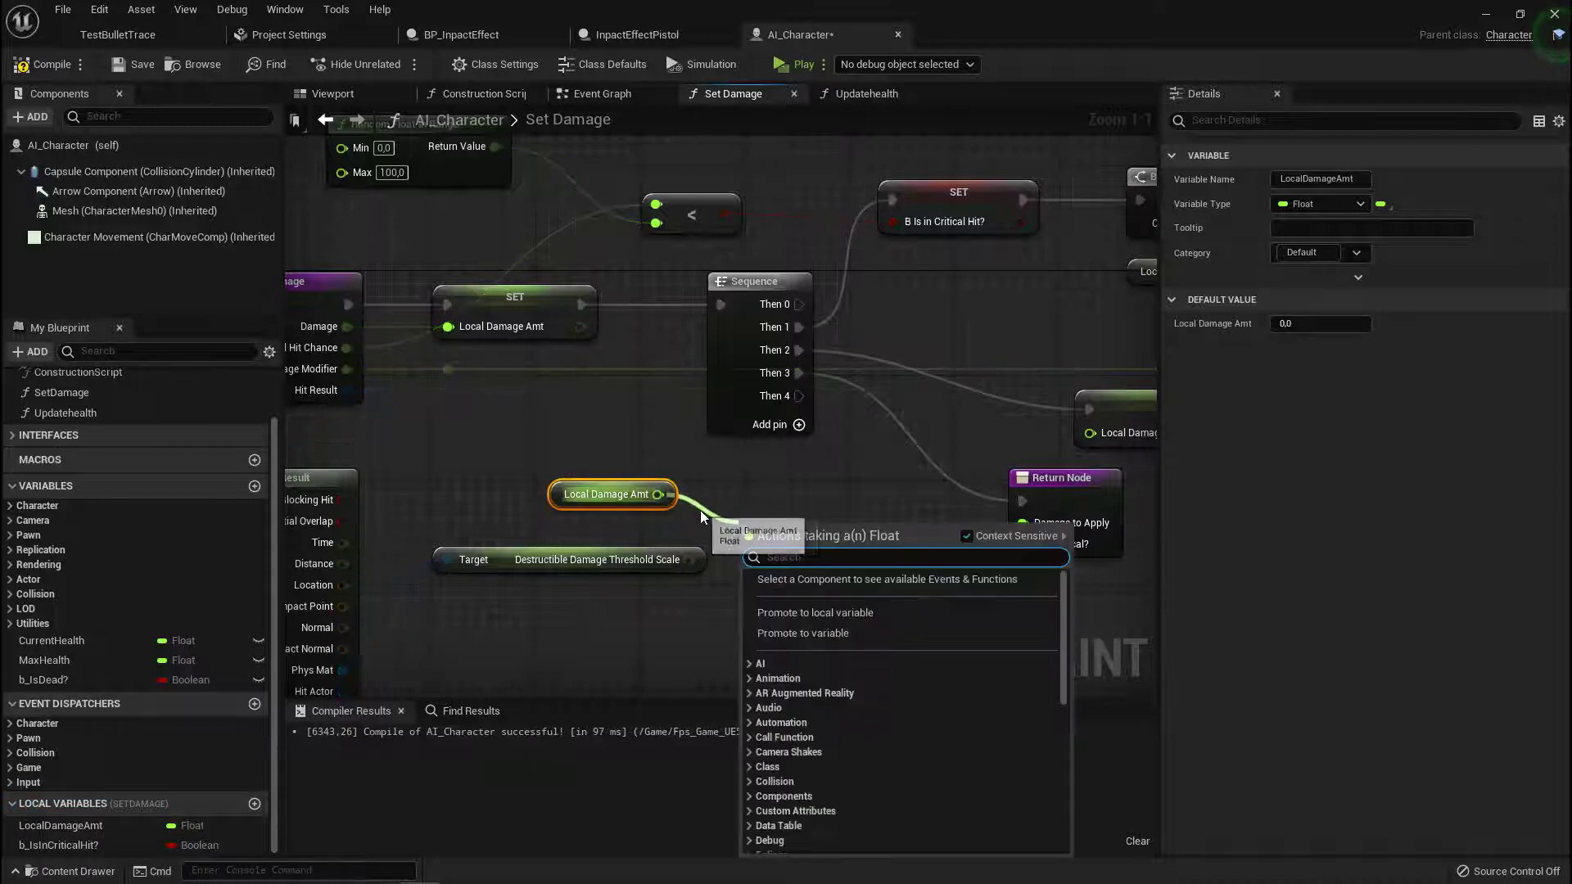
type("*")
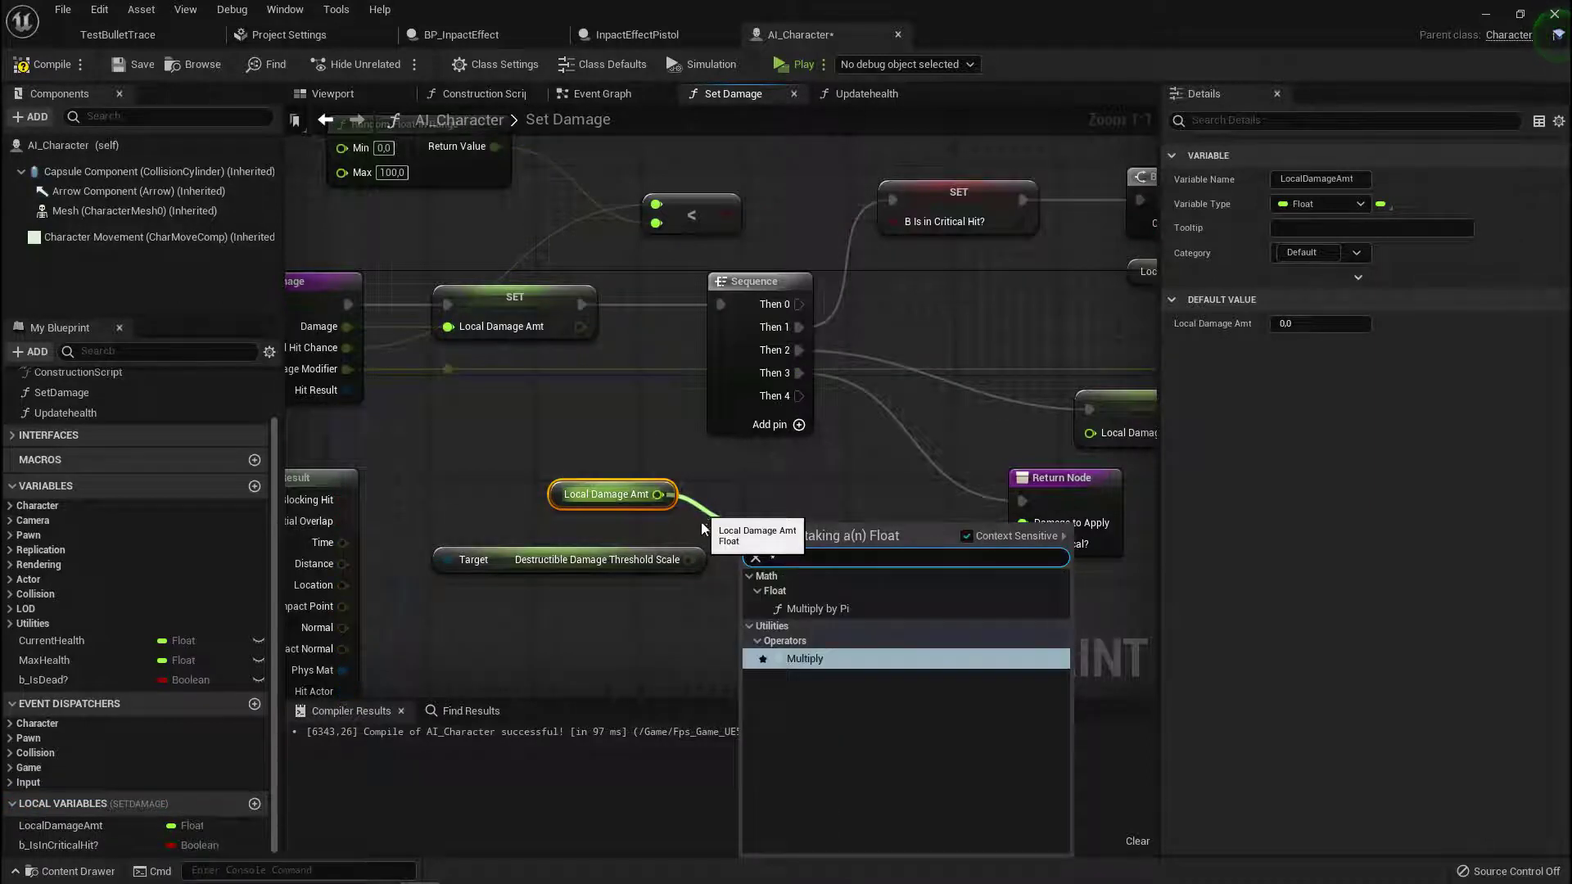
left_click(799, 668)
left_click_drag(686, 564, 748, 556)
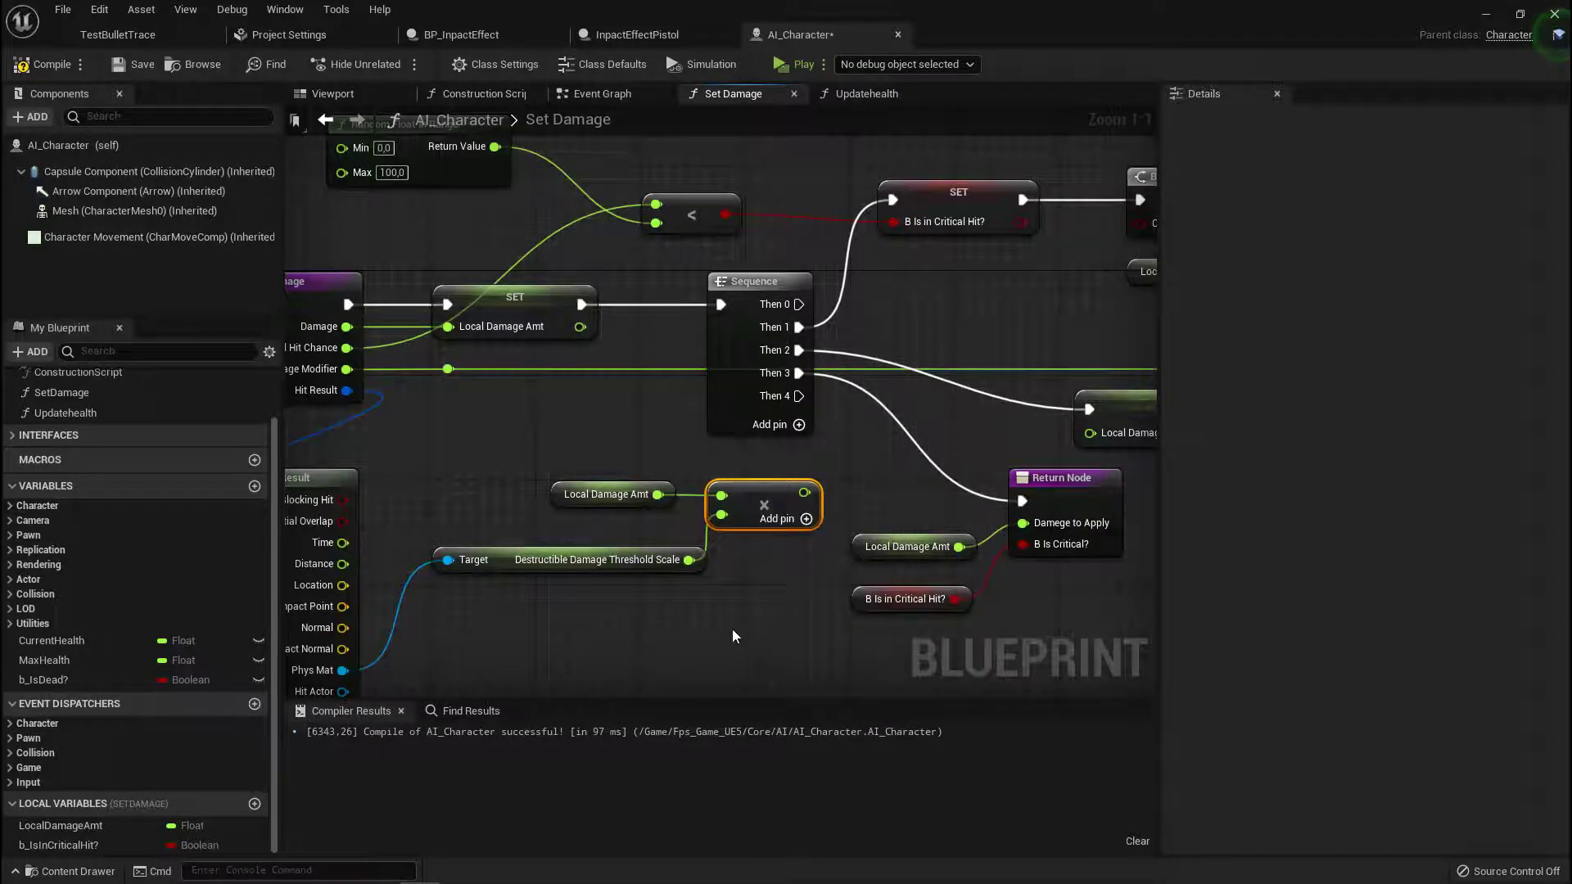
right_click_drag(750, 628, 665, 629)
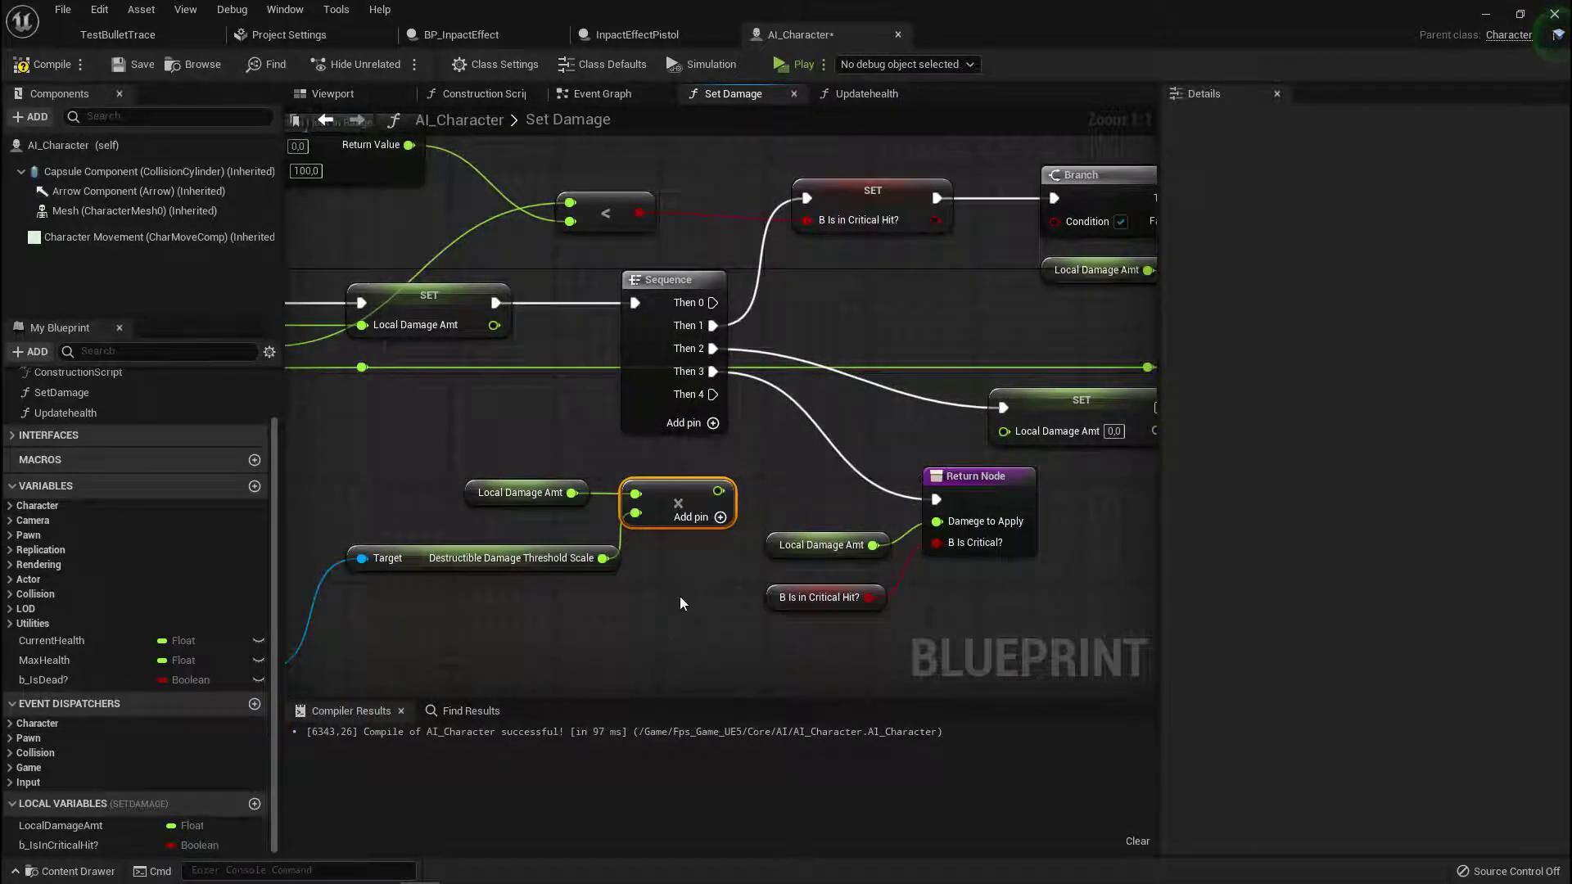
right_click_drag(770, 438, 655, 454)
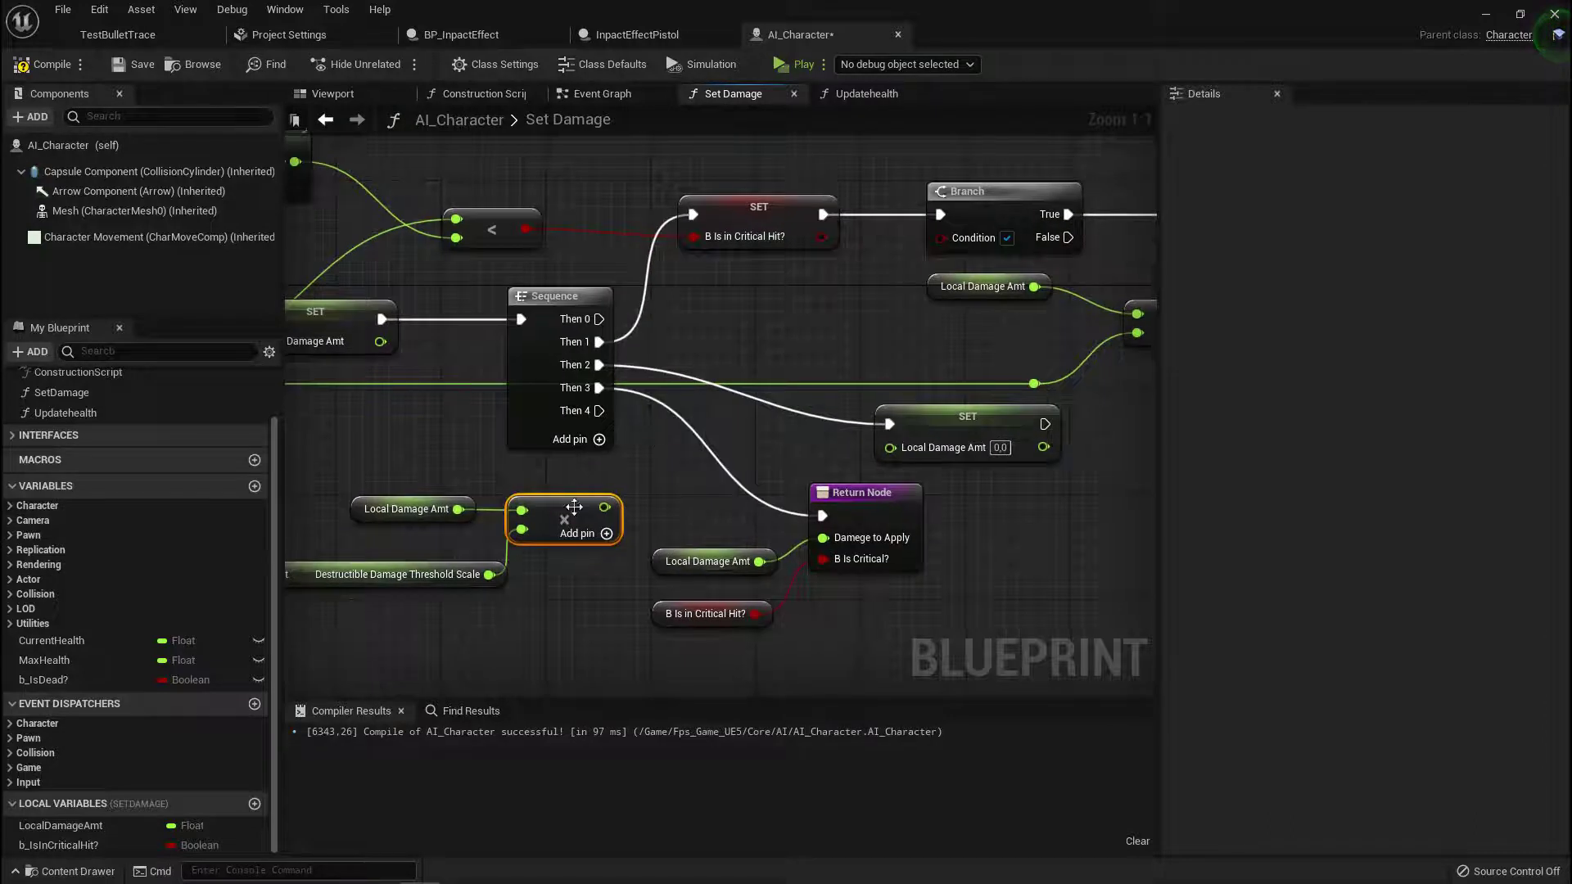
left_click_drag(606, 511, 890, 447)
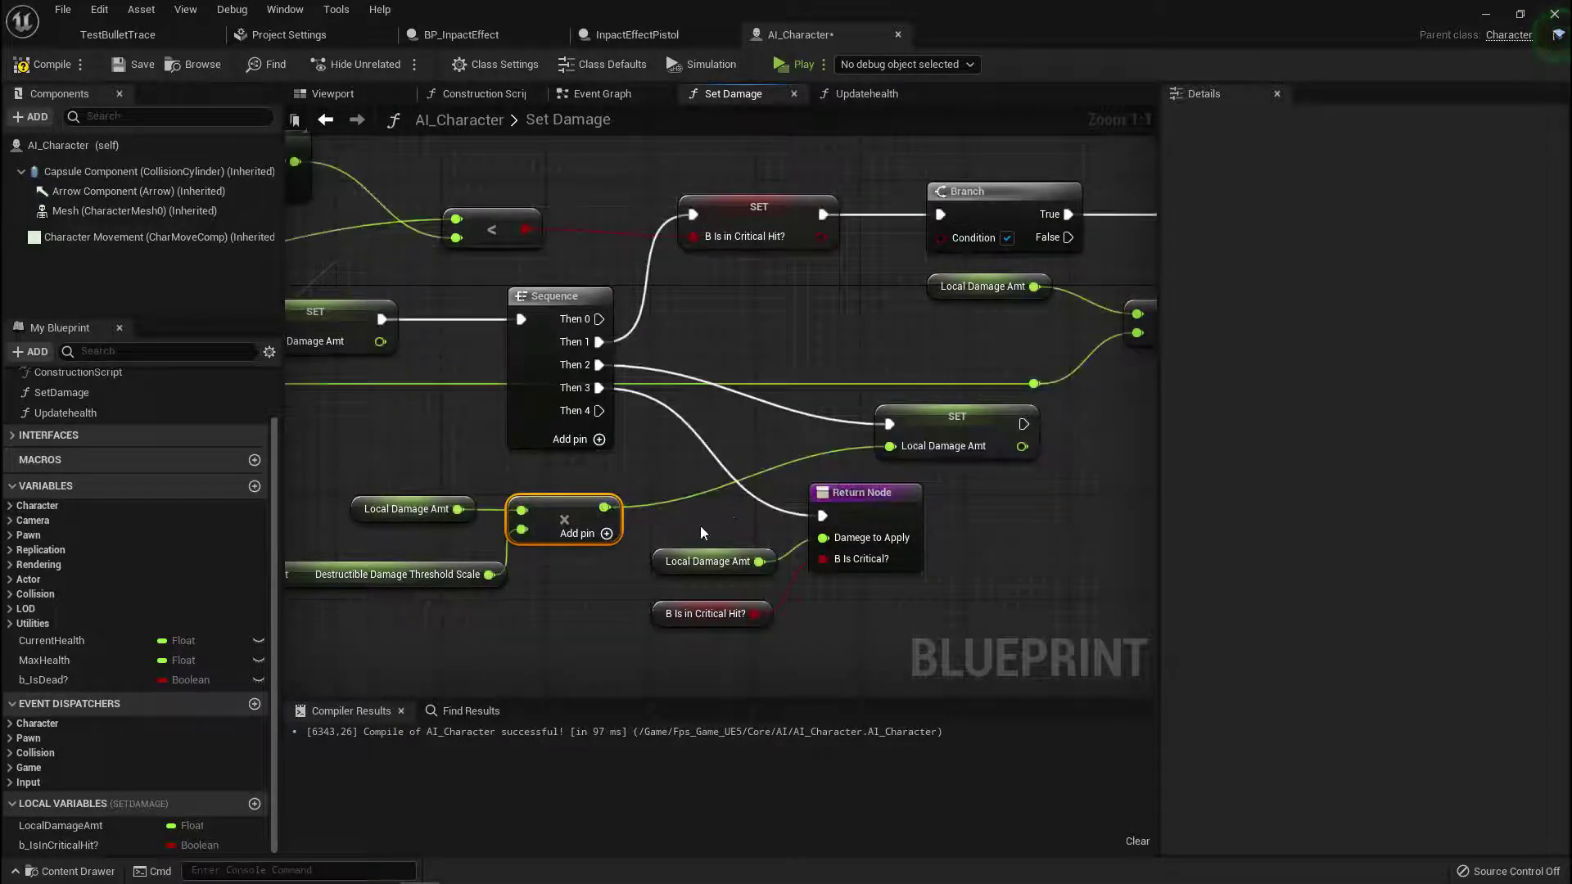
mouse_move(550, 539)
right_mouse_down()
mouse_move(695, 505)
mouse_move(546, 544)
right_mouse_up()
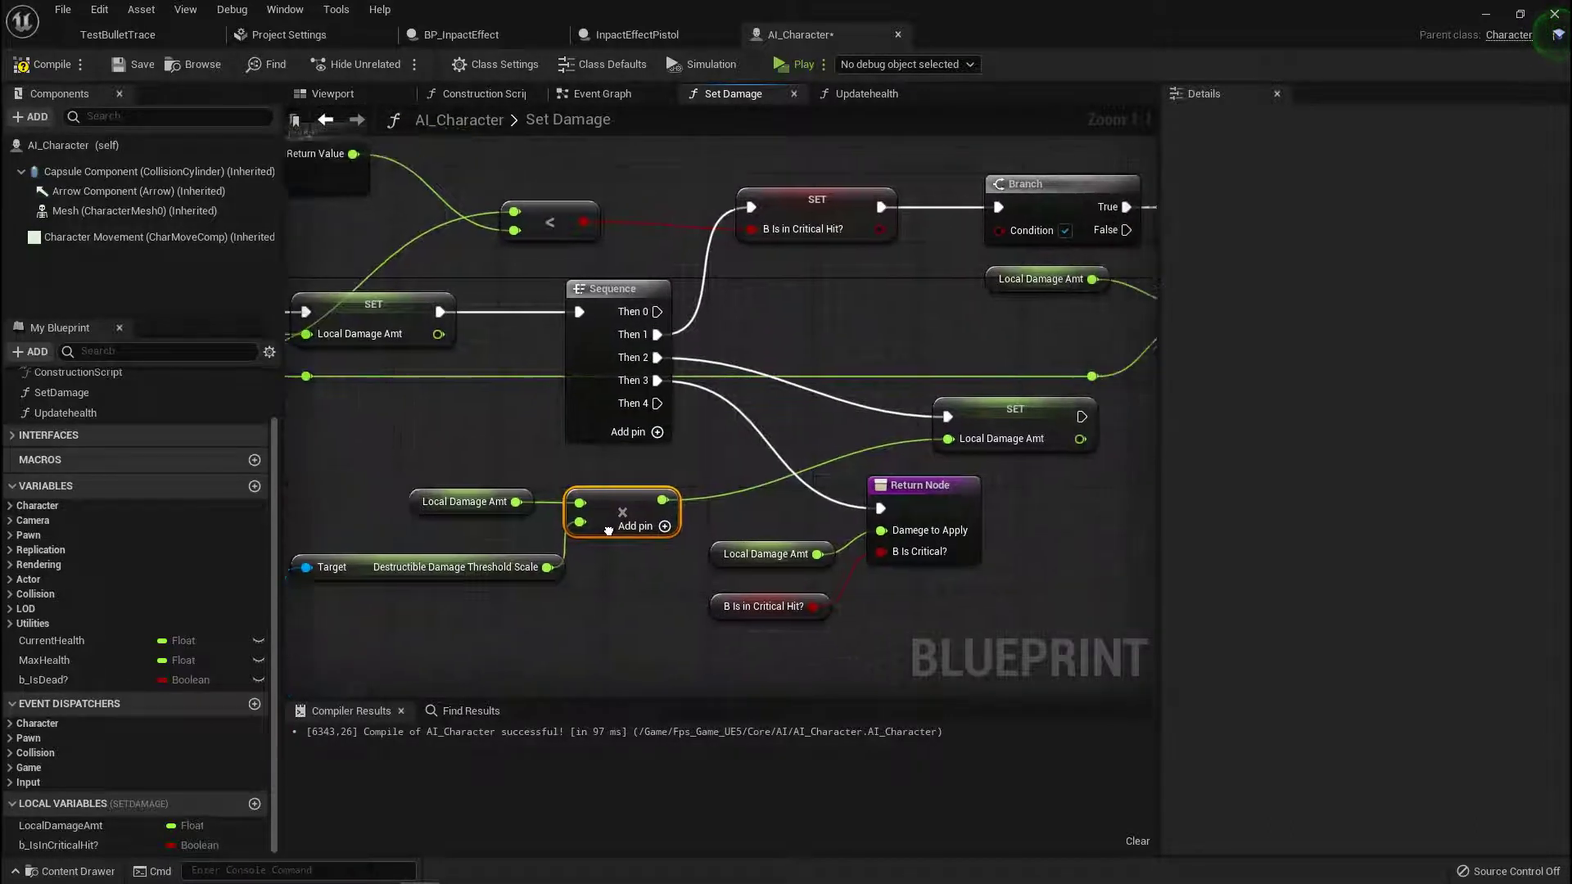
- Compile and save AI_Character, then return to the TestBulletTrace level
left_click(42, 64)
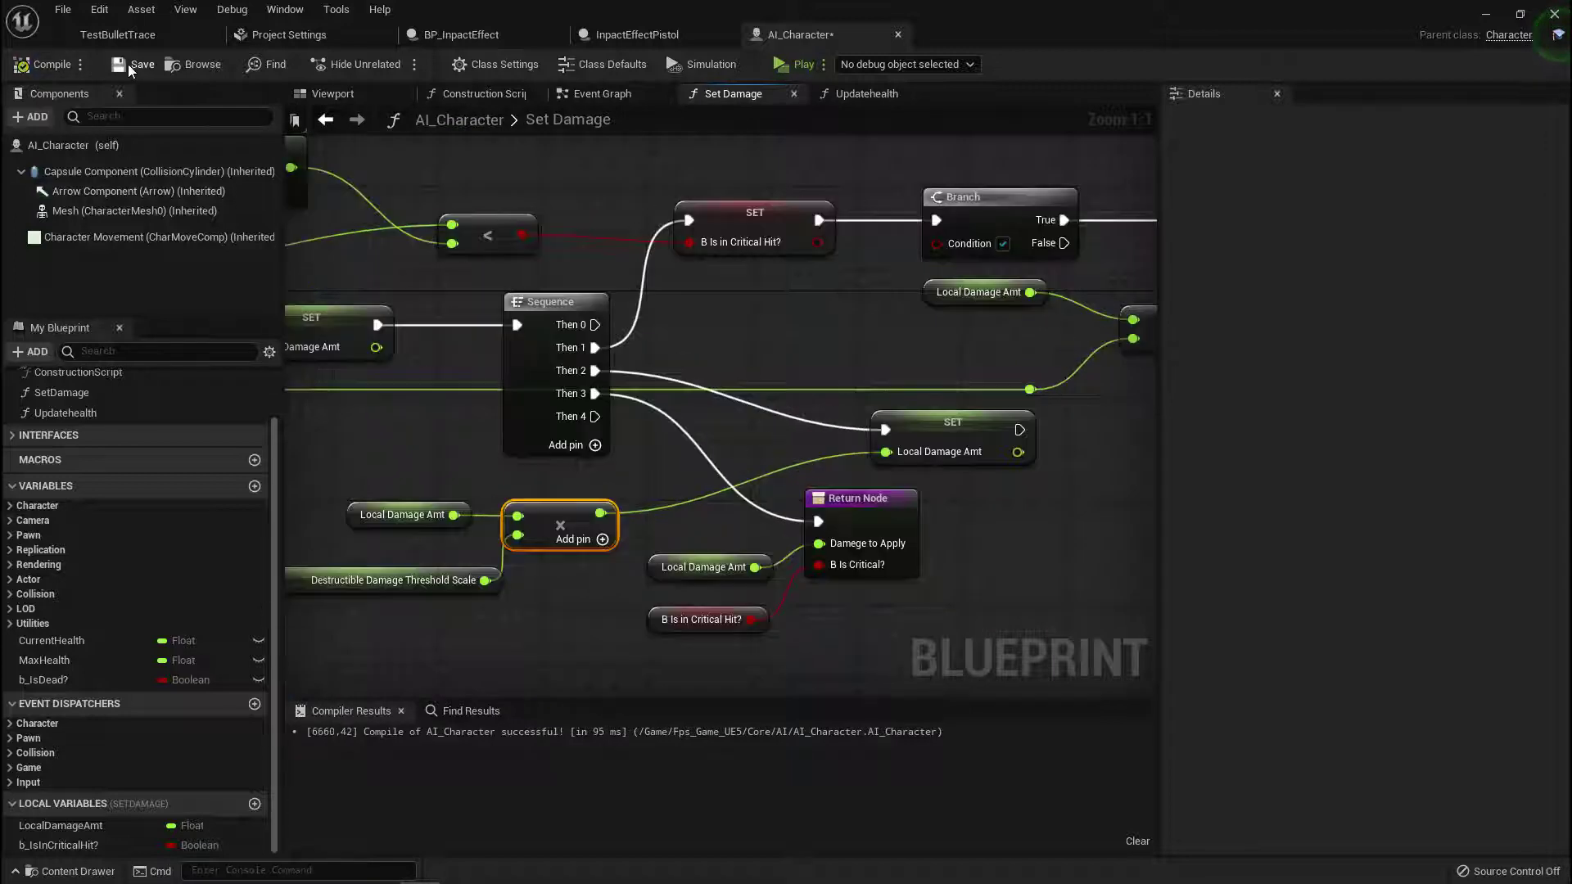
left_click(135, 64)
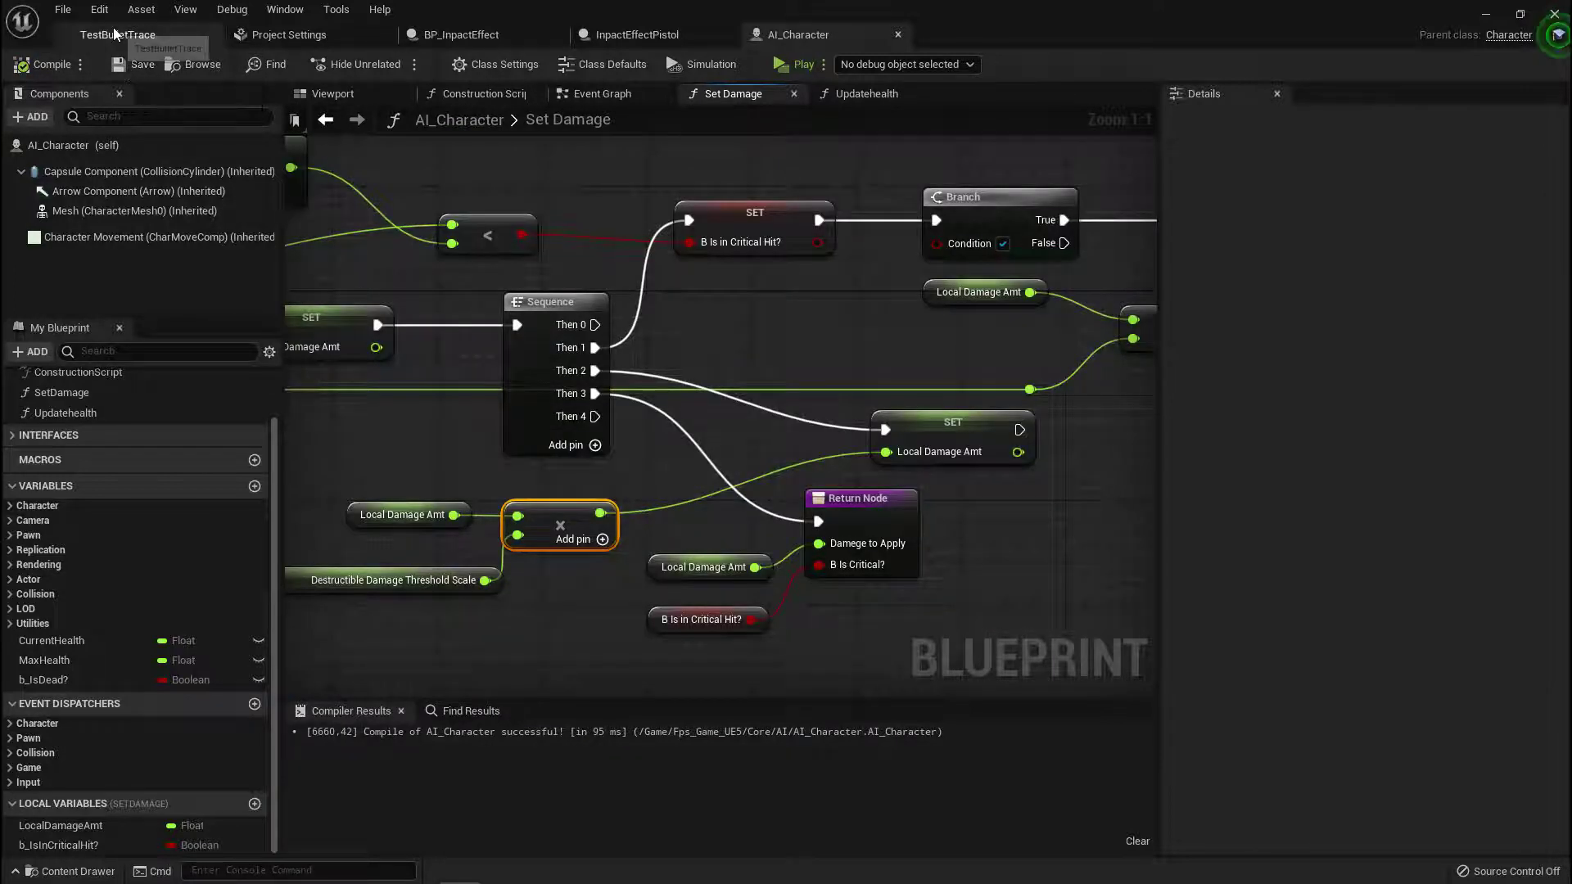
left_click(119, 34)
- Drop an AI_Character_Child into TestBulletTrace and position it in front of the wall
left_click(917, 66)
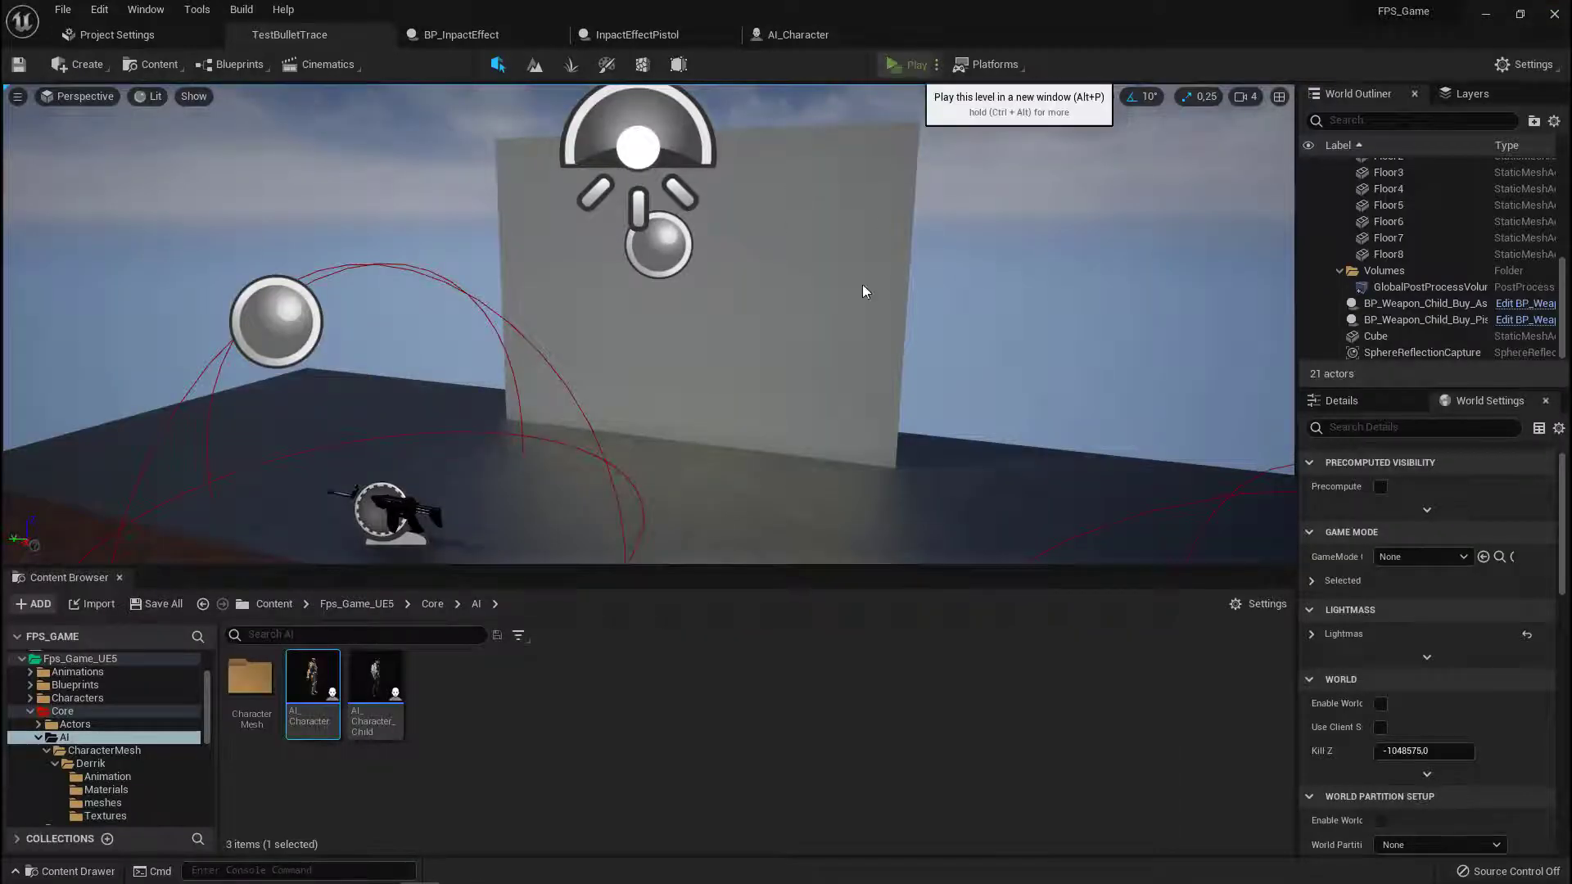
key("Escape")
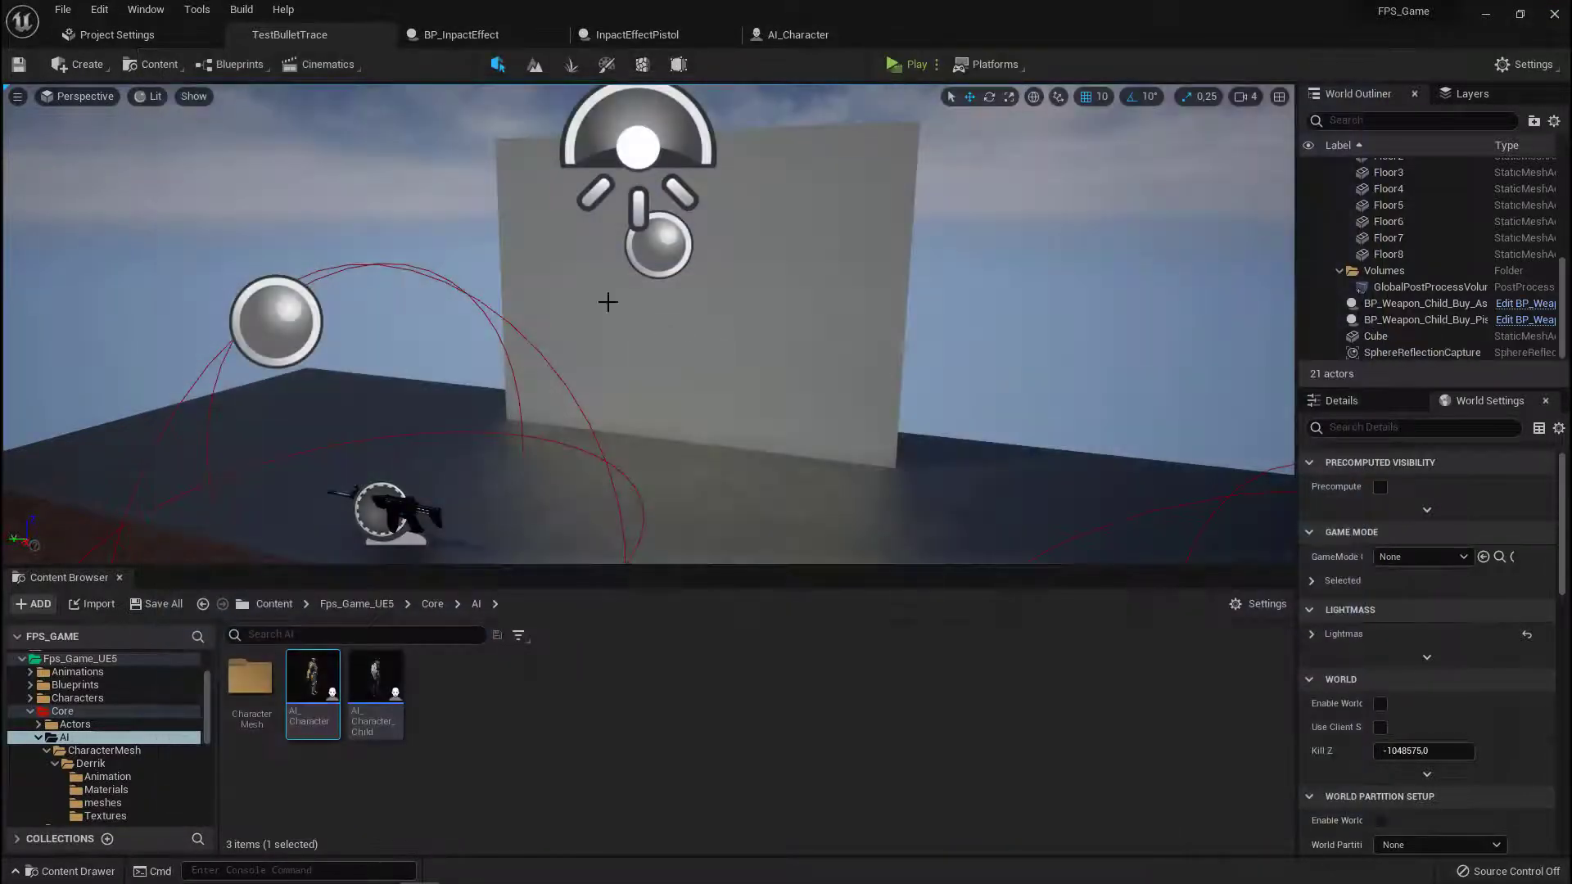
mouse_move(384, 707)
left_mouse_down()
mouse_move(604, 460)
mouse_move(591, 473)
left_mouse_up()
right_click_drag(544, 309, 573, 320)
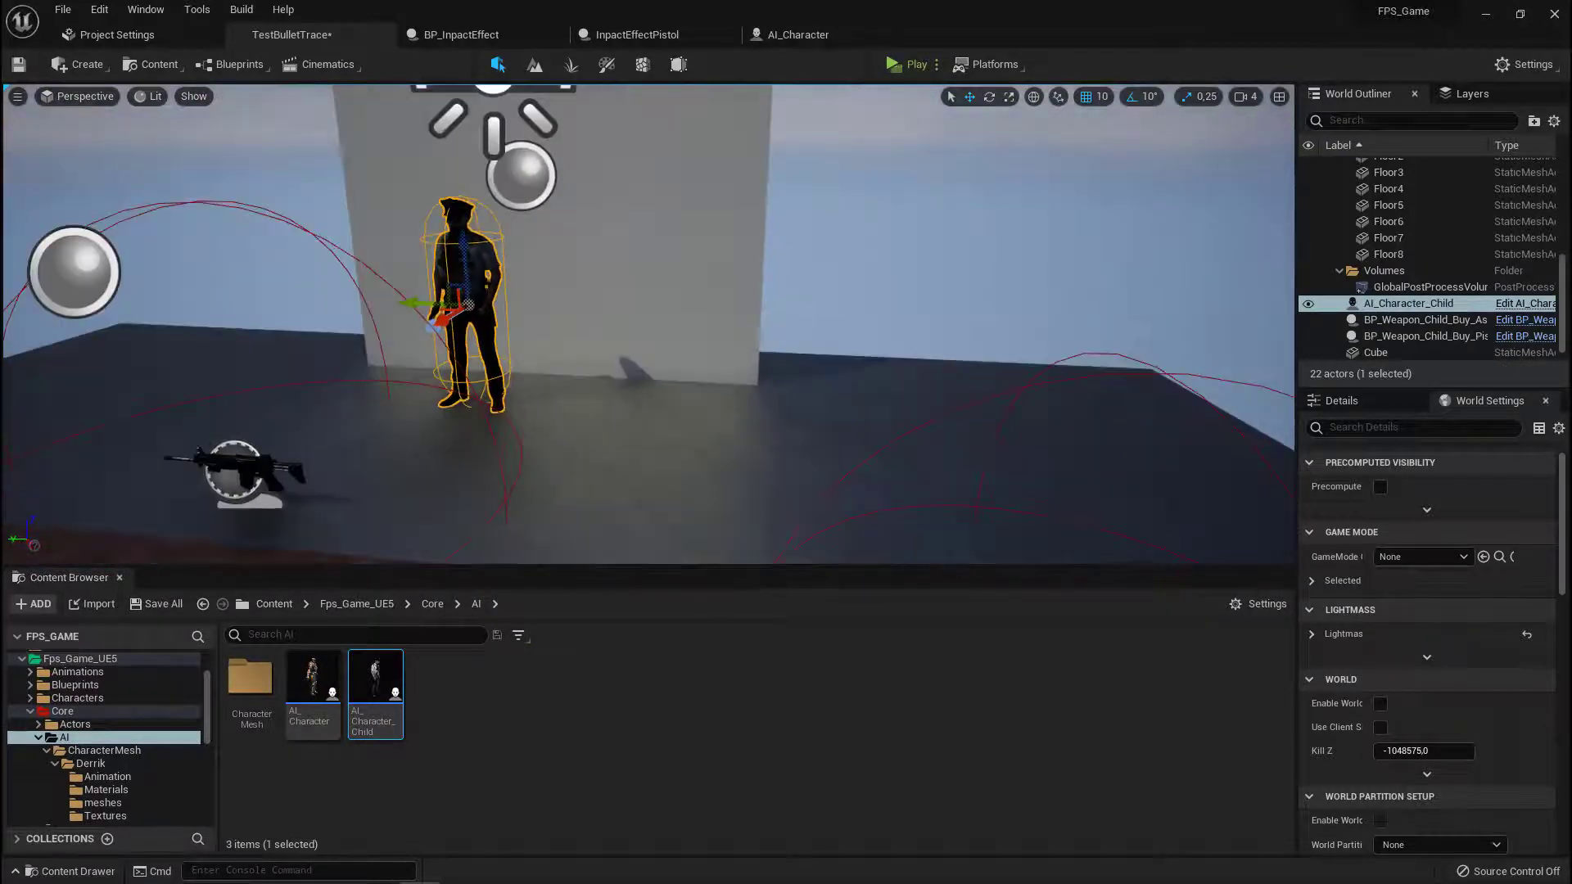
right_click_drag(239, 355, 270, 344)
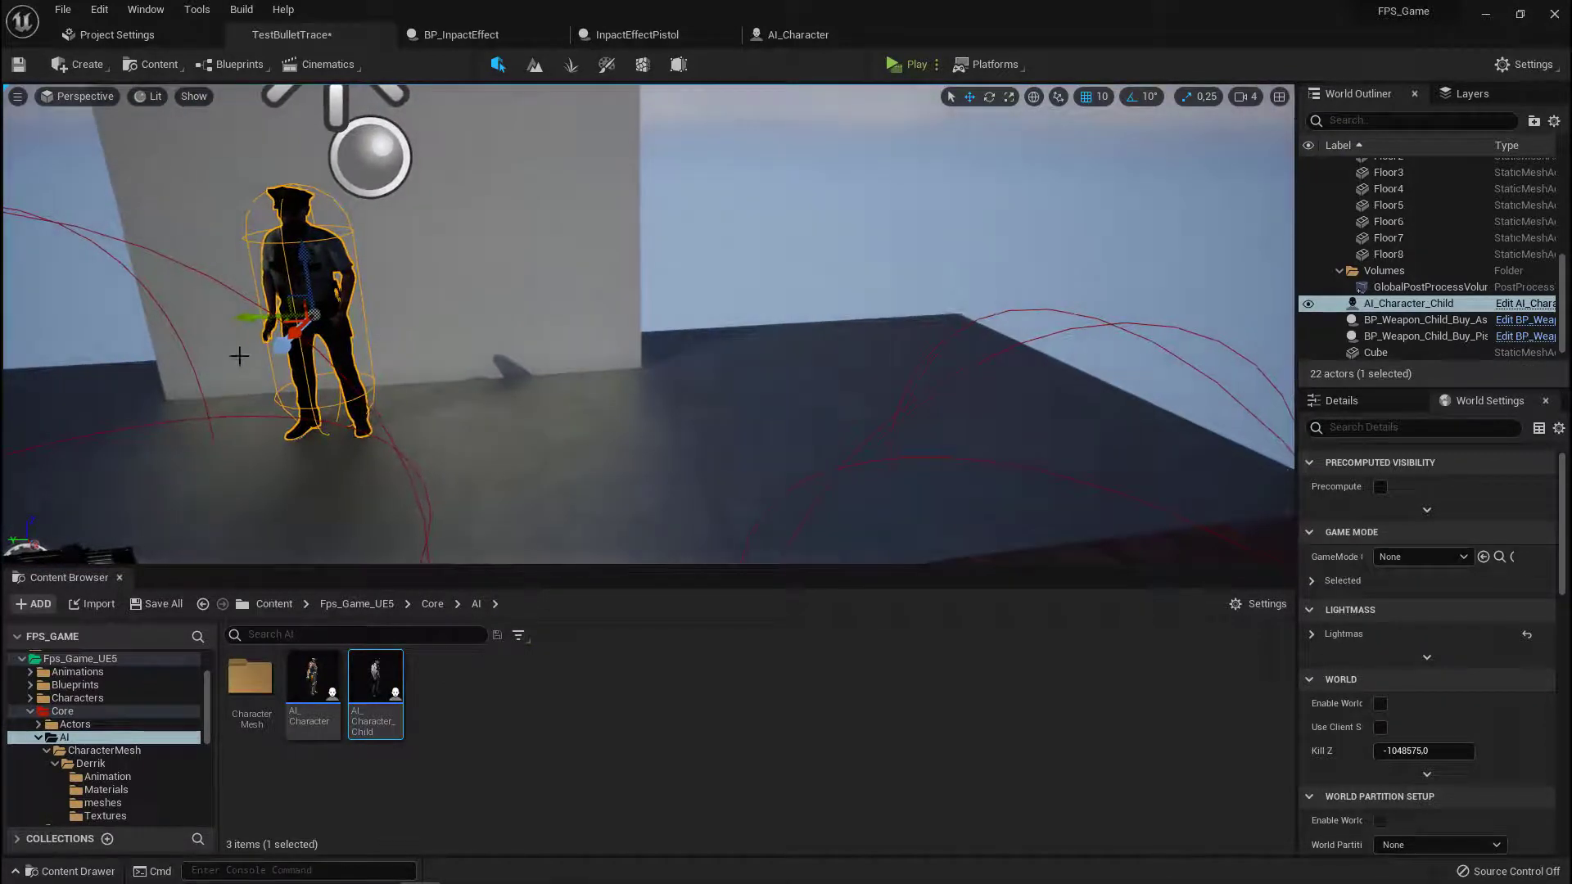
left_click_drag(266, 315, 336, 324)
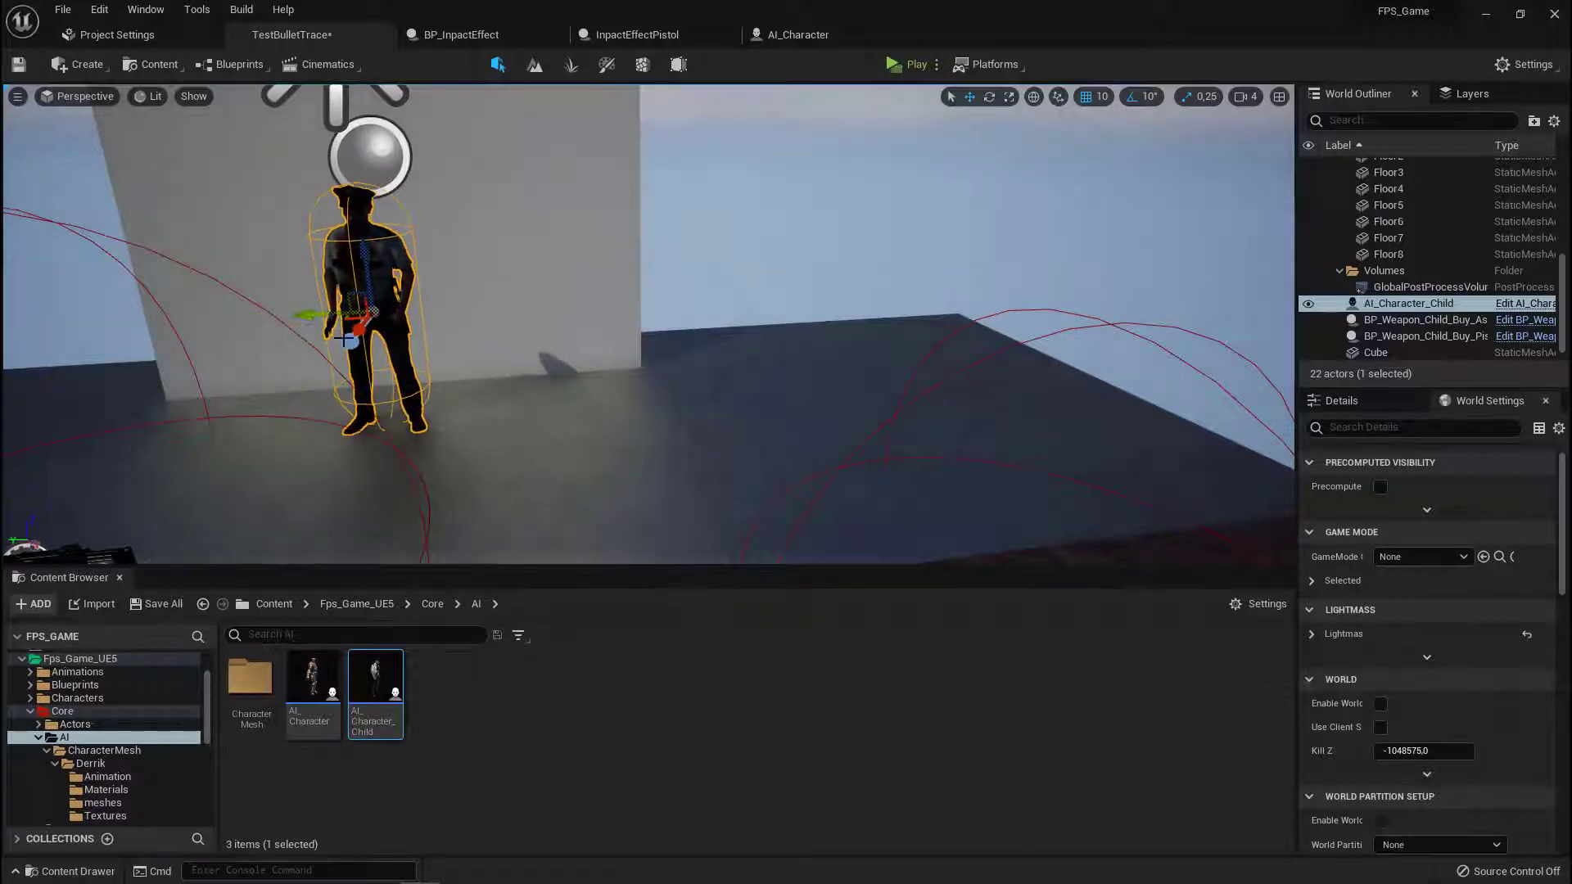
right_click_drag(344, 337, 766, 247)
right_click(767, 247)
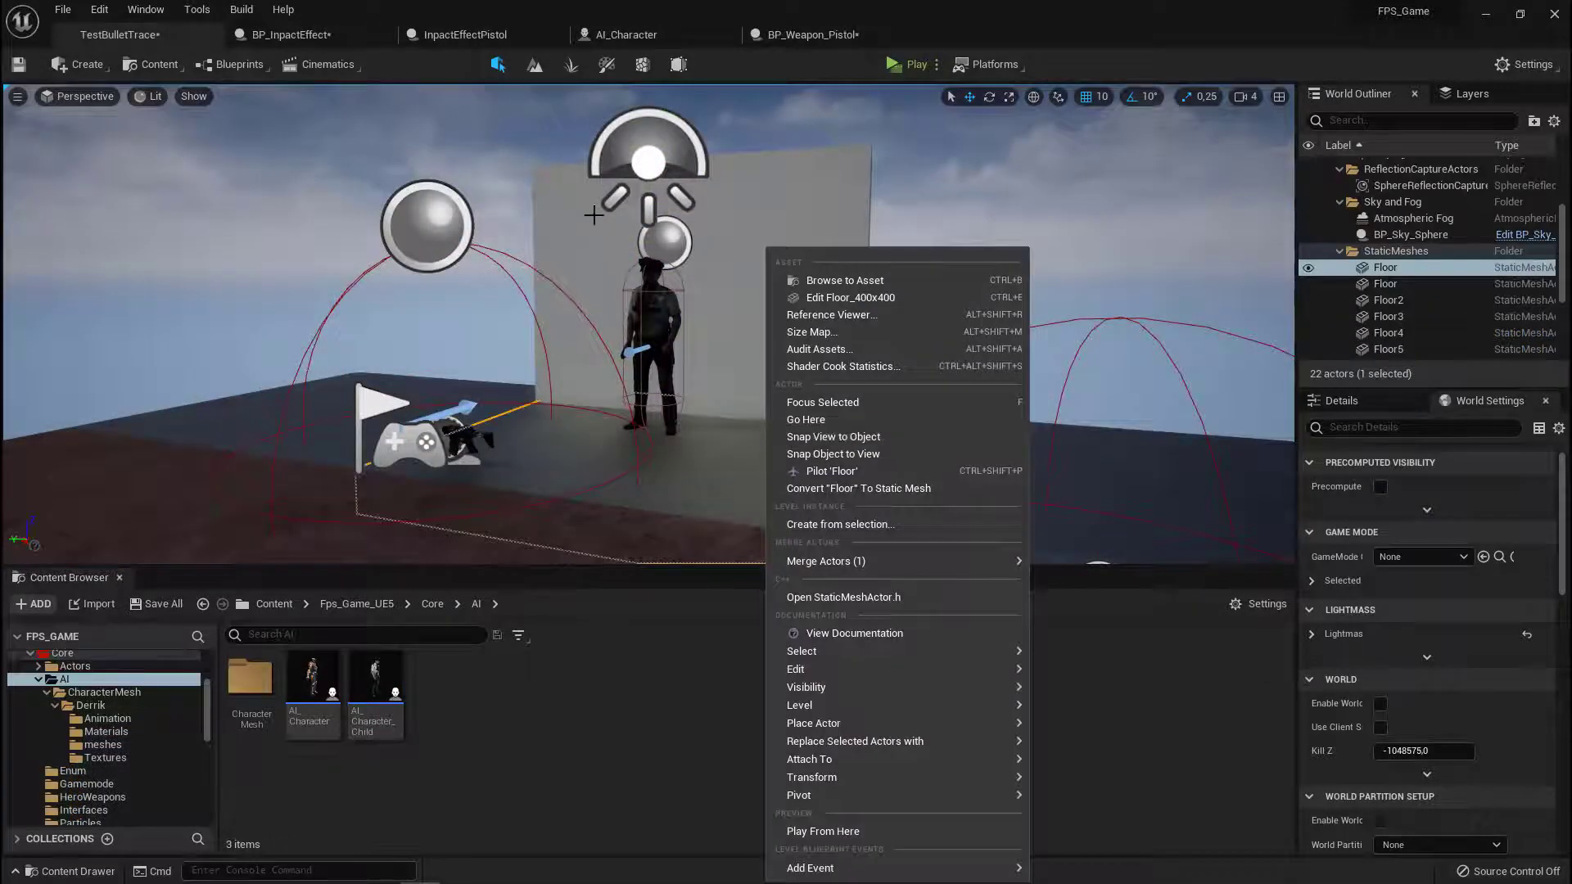
left_click(801, 404)
left_click(939, 323)
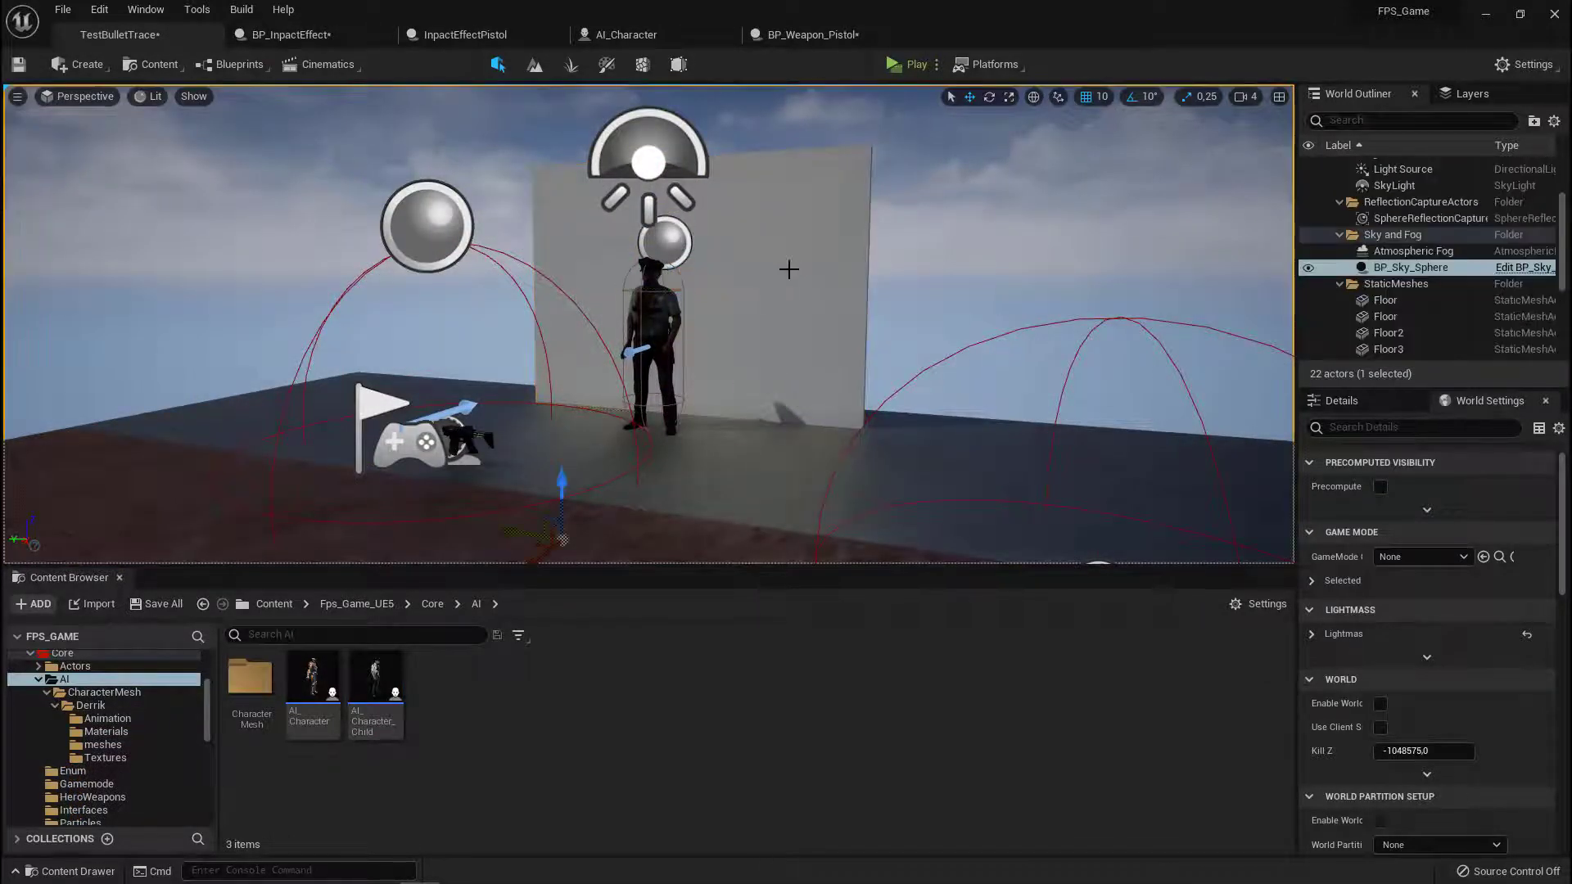
- Play-test the level, fire four shots at the AI character, and check the printed damage values
left_click(893, 65)
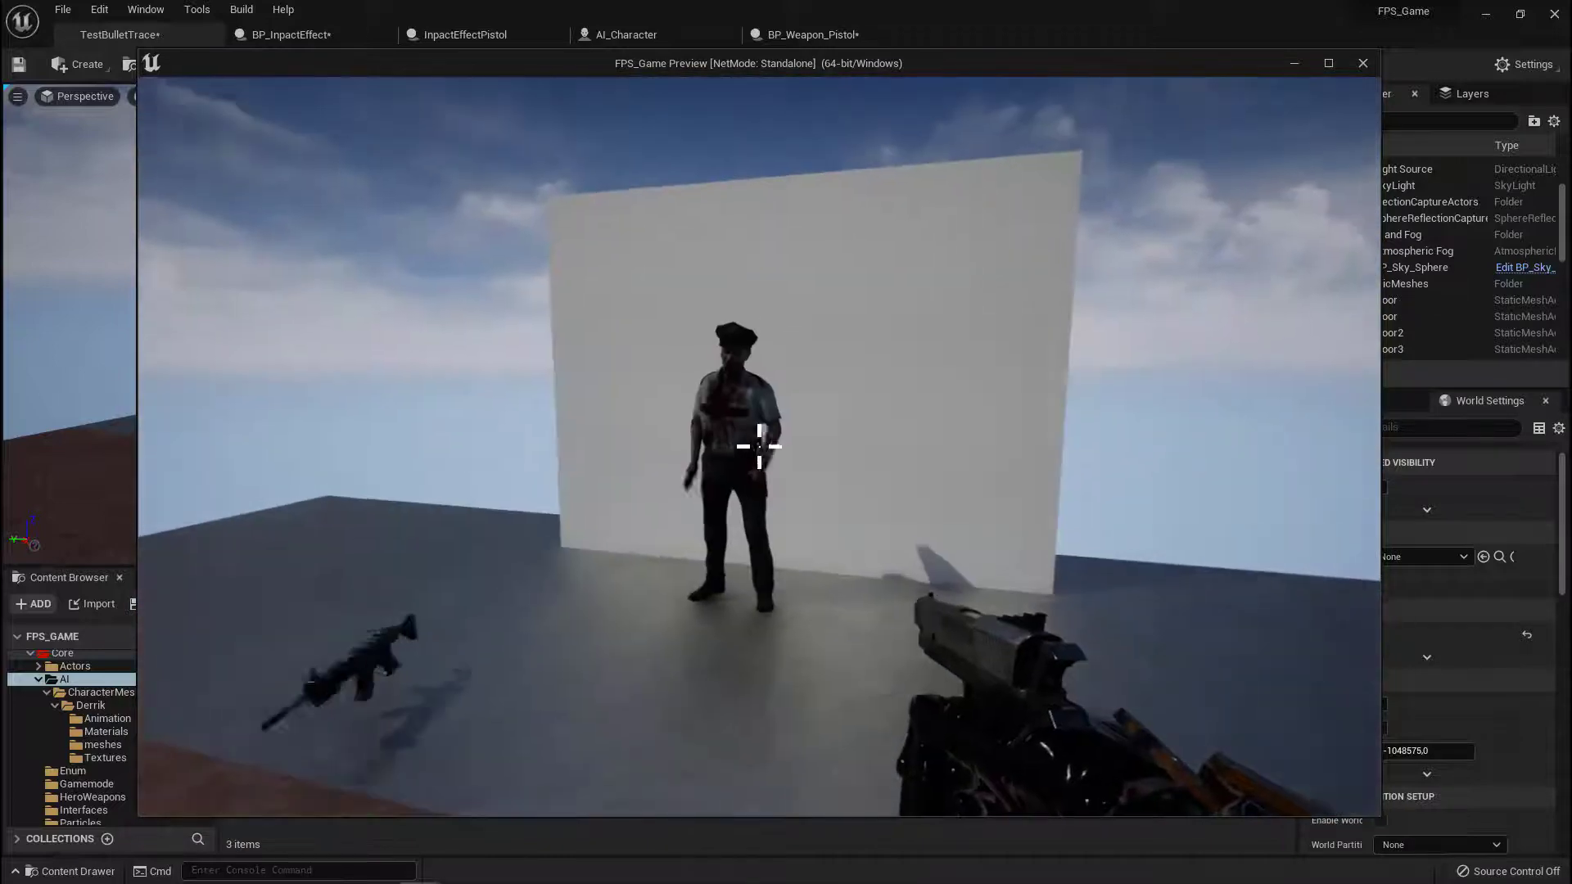
left_click(759, 446)
left_click(759, 446)
left_click(759, 446)
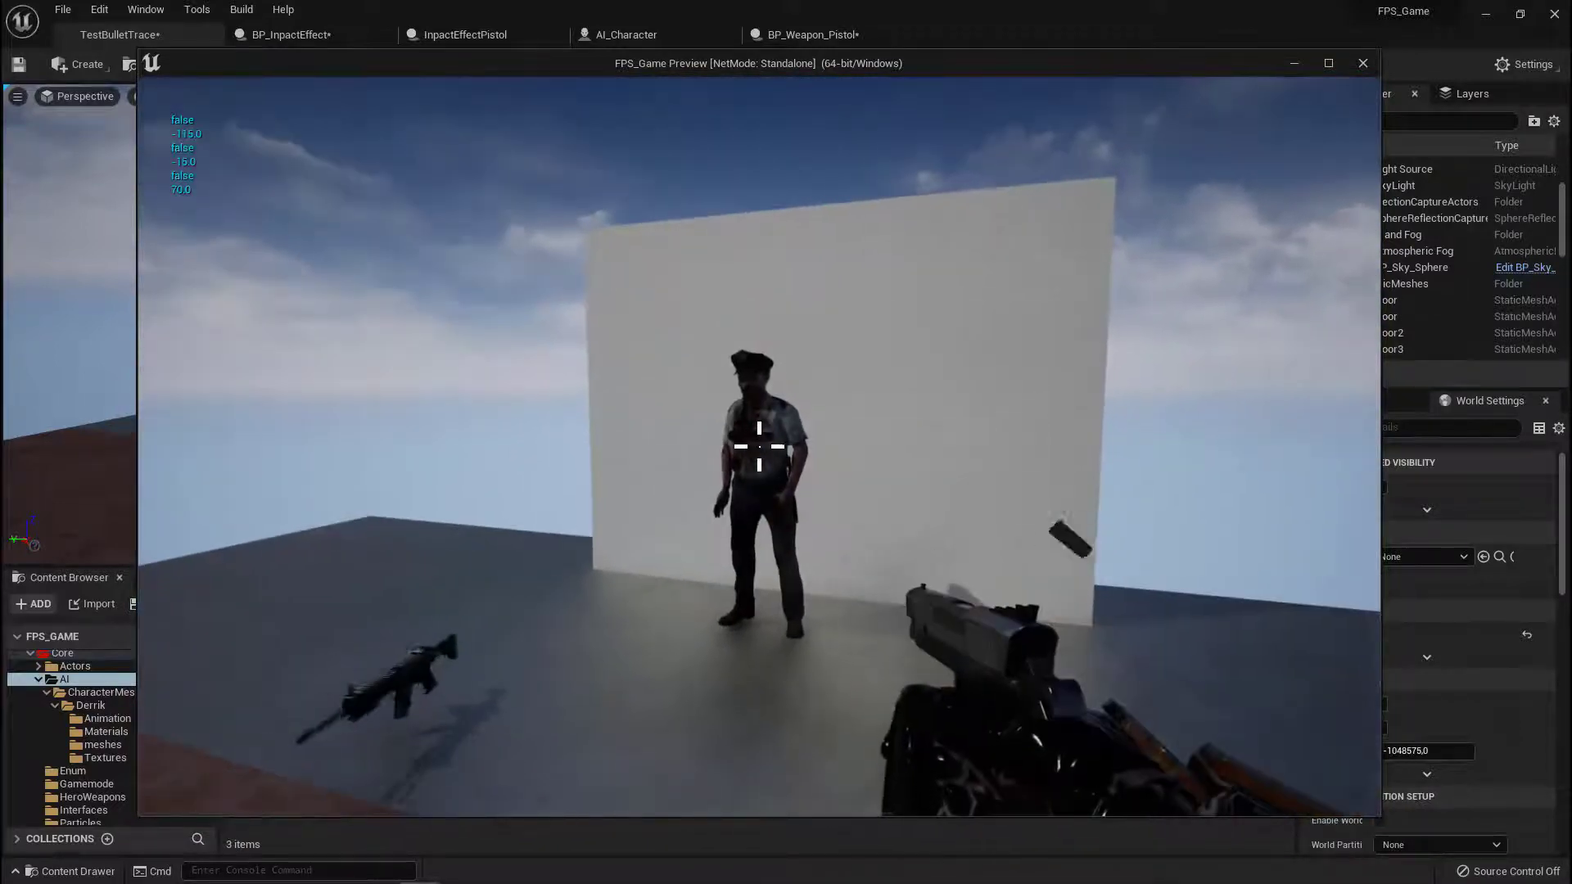
left_click(759, 446)
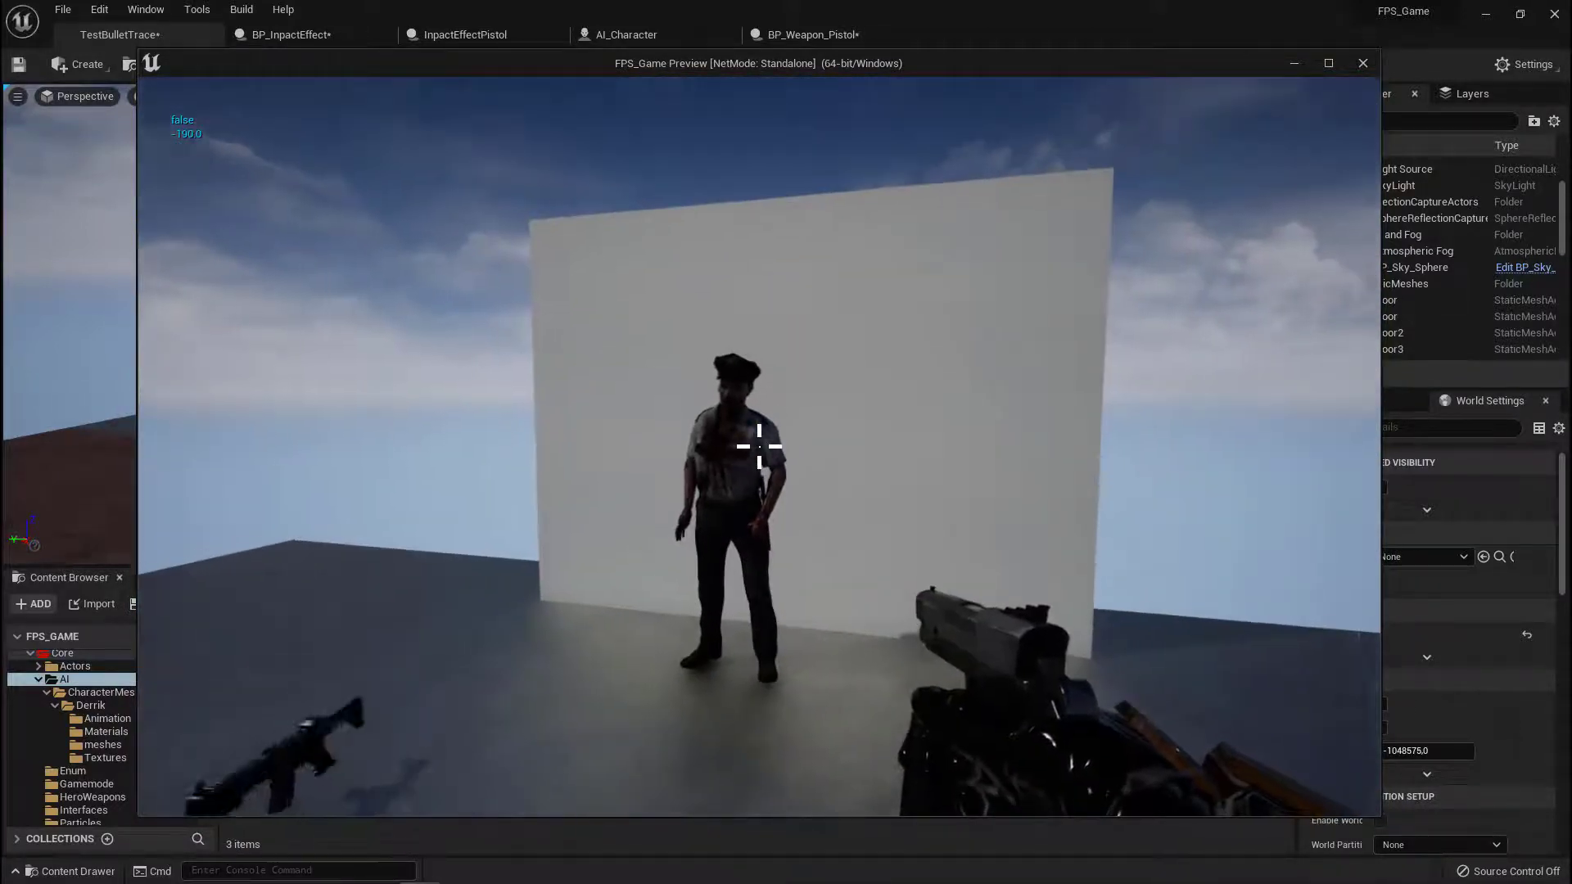
key("Escape")
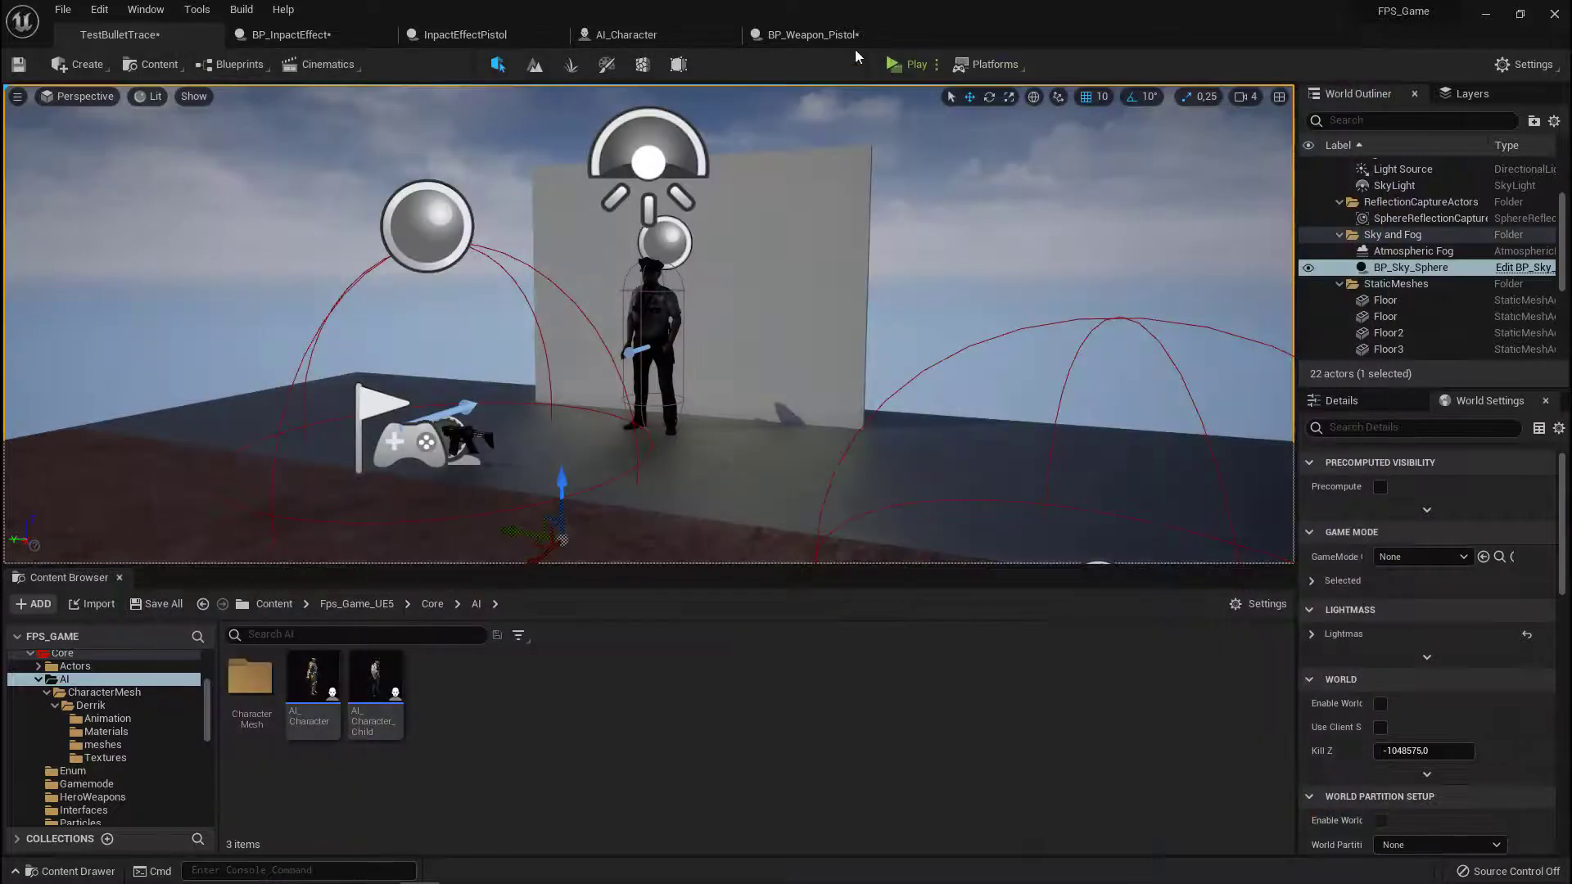
left_click(855, 45)
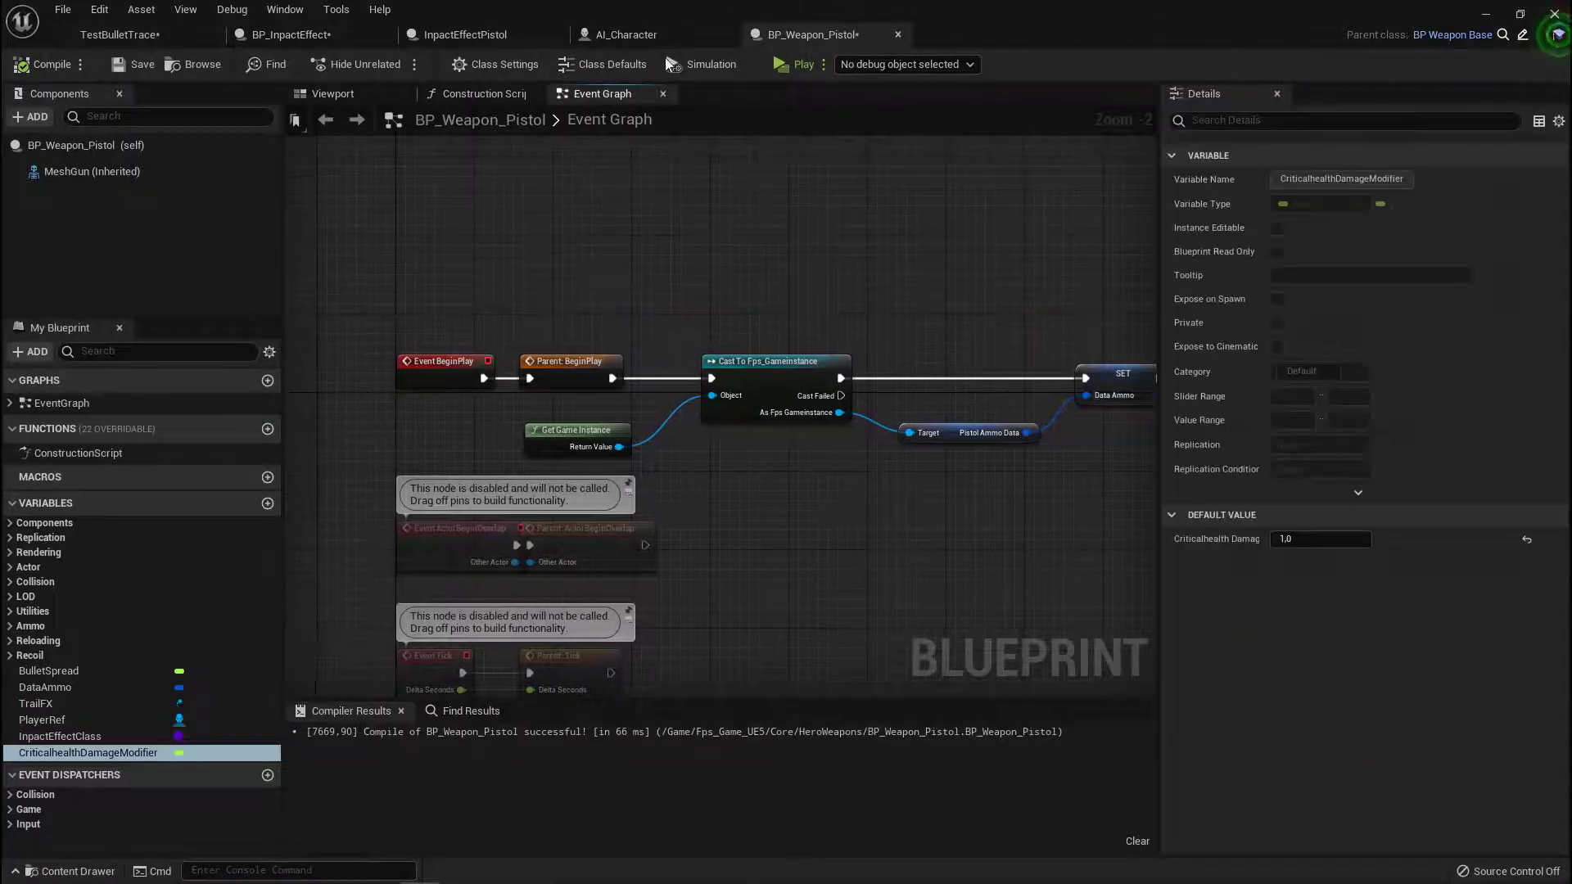
- Open BP_InpactEffect's Event Graph and locate the Spawn Emitter at Location node
left_click(642, 35)
right_click_drag(492, 303, 649, 325)
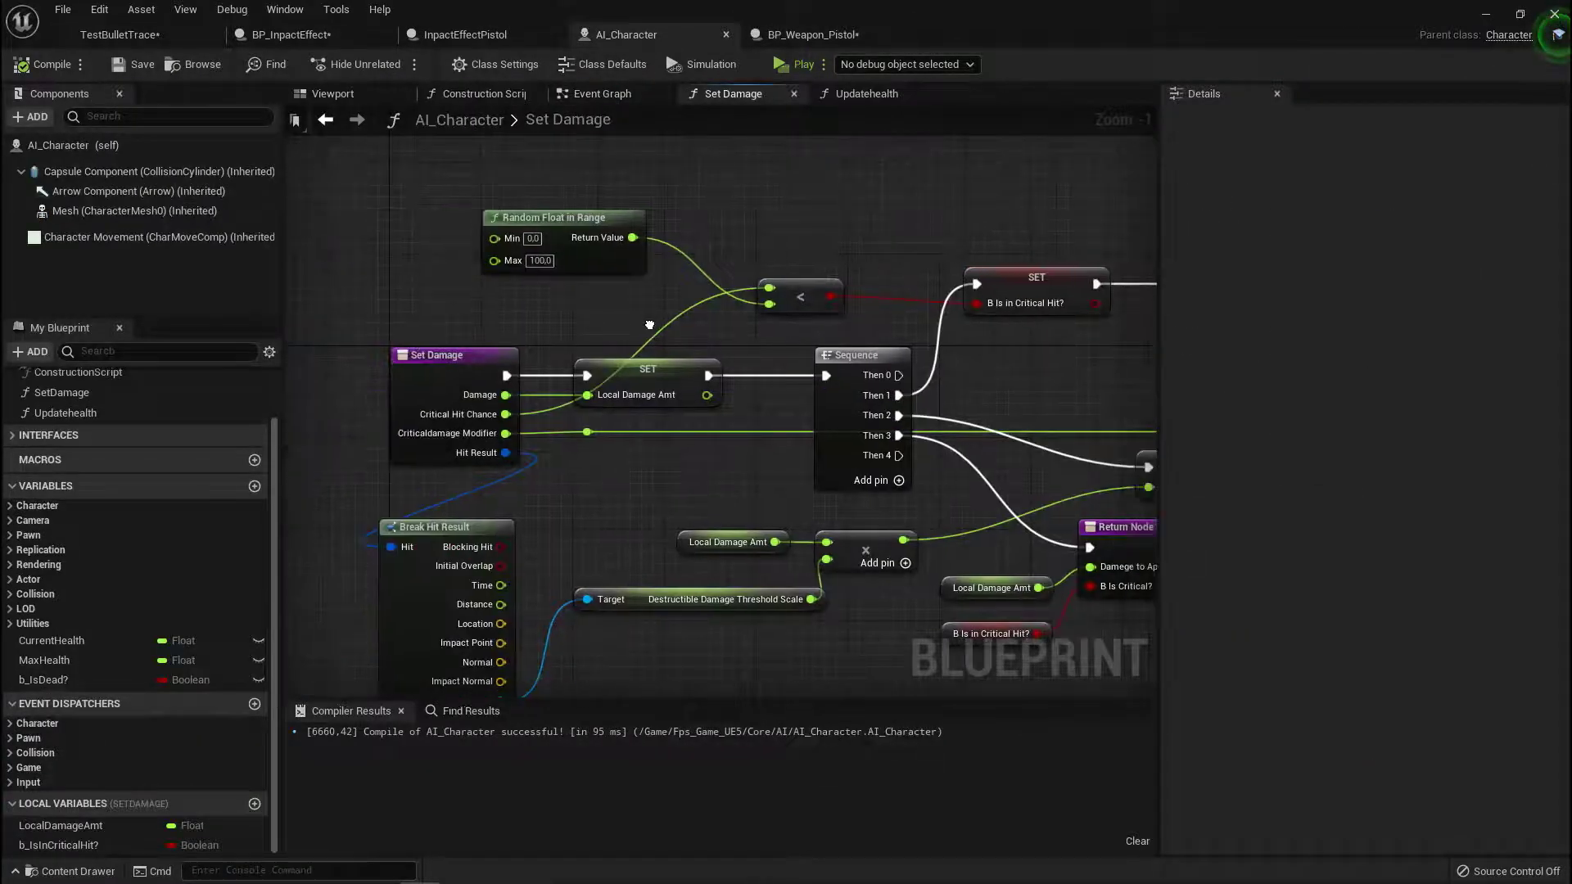
left_click(473, 37)
left_click(312, 40)
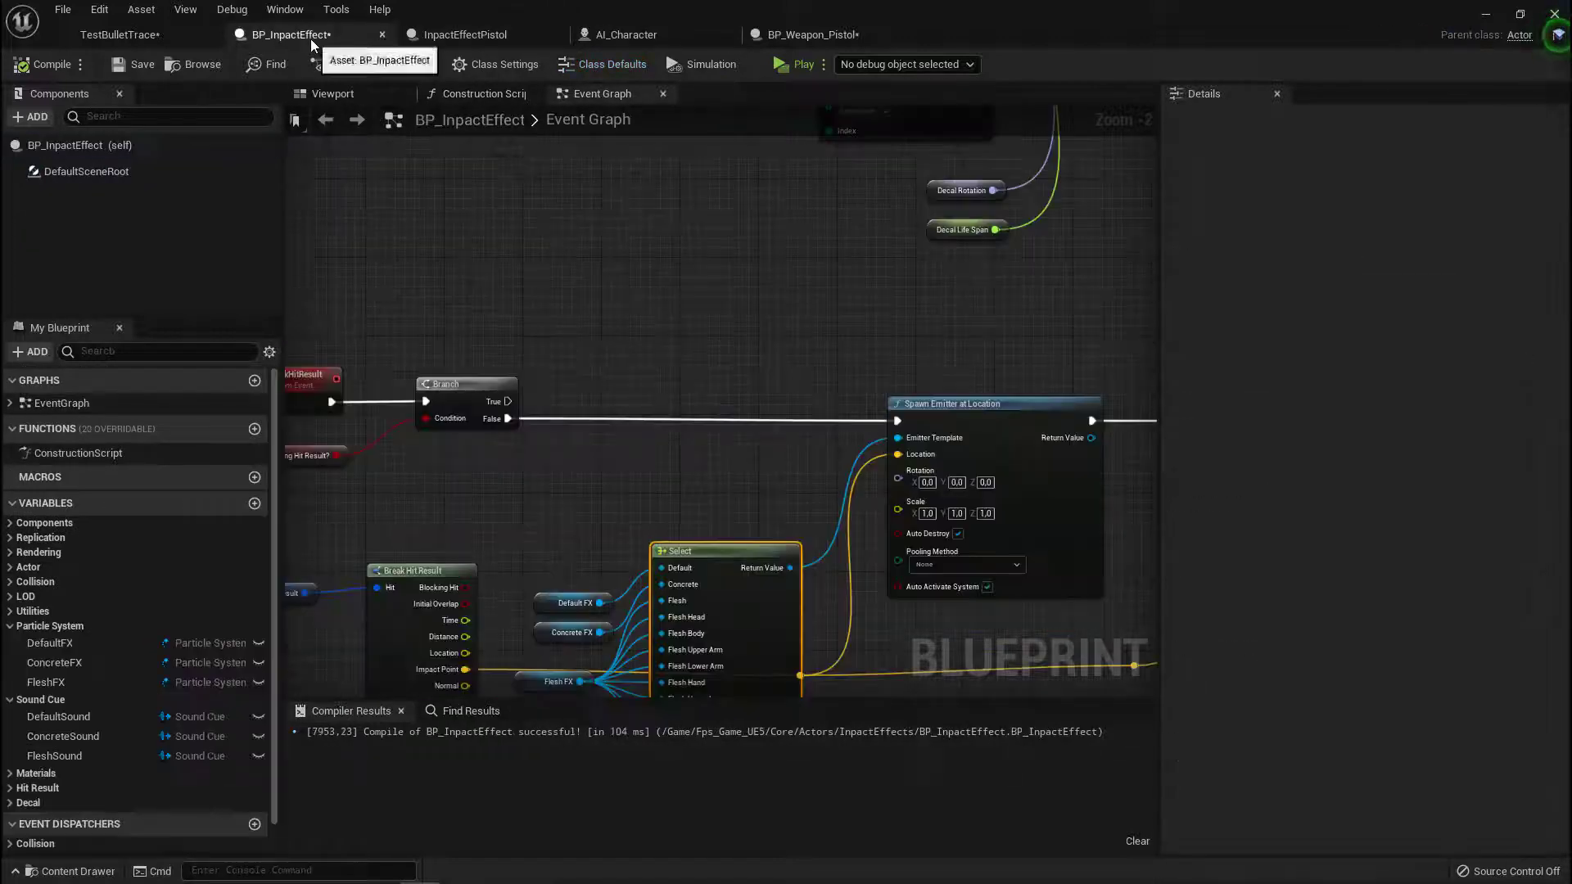
right_click_drag(533, 461, 373, 256)
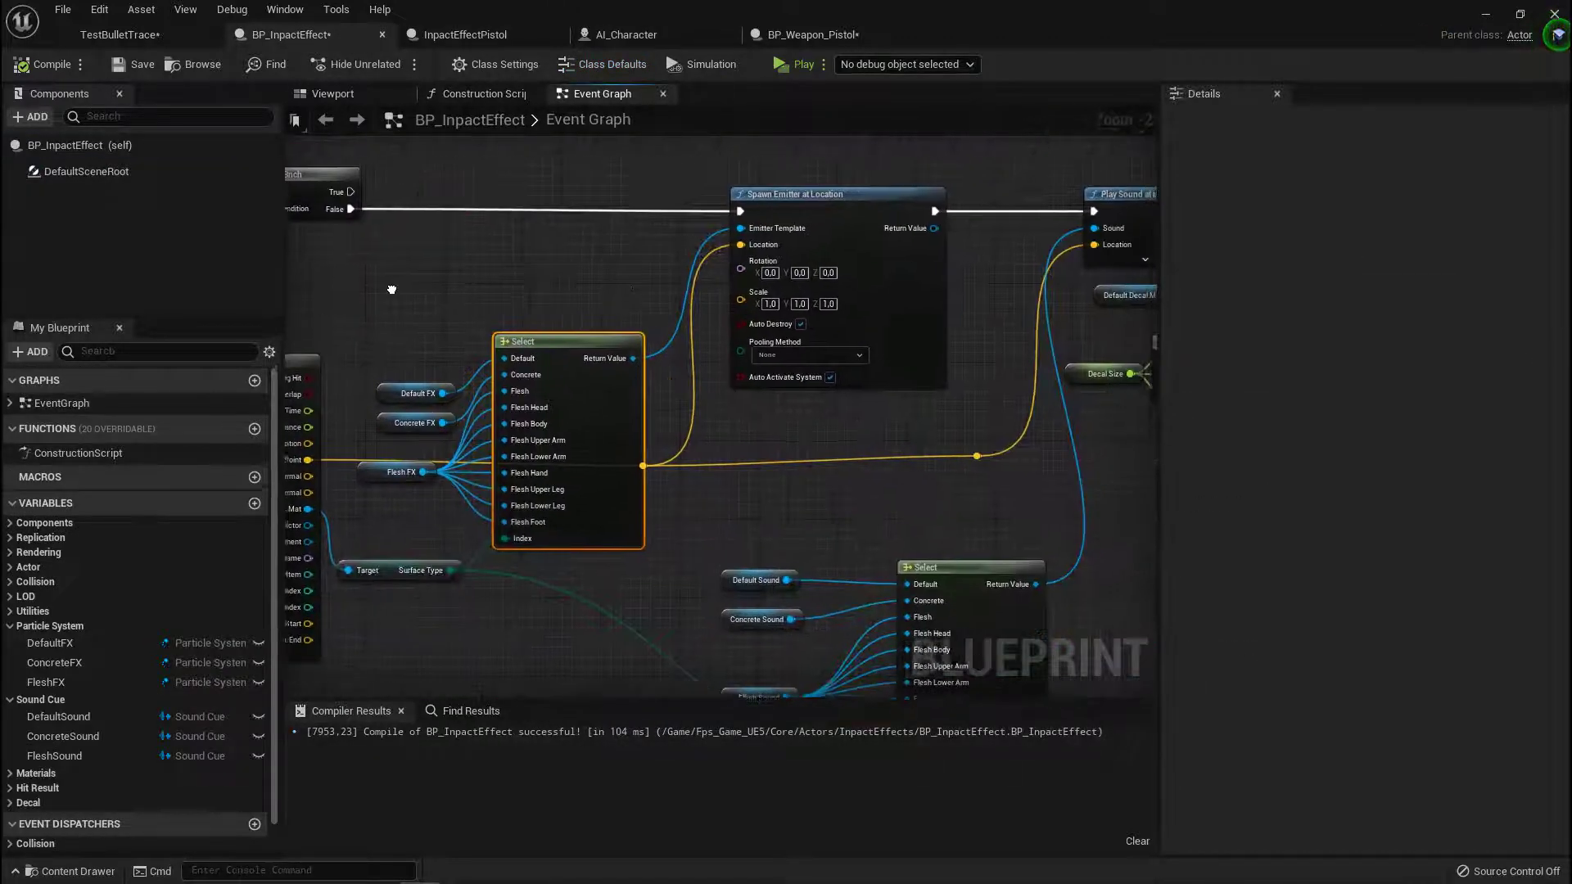
scroll(820, 206, "up", 1)
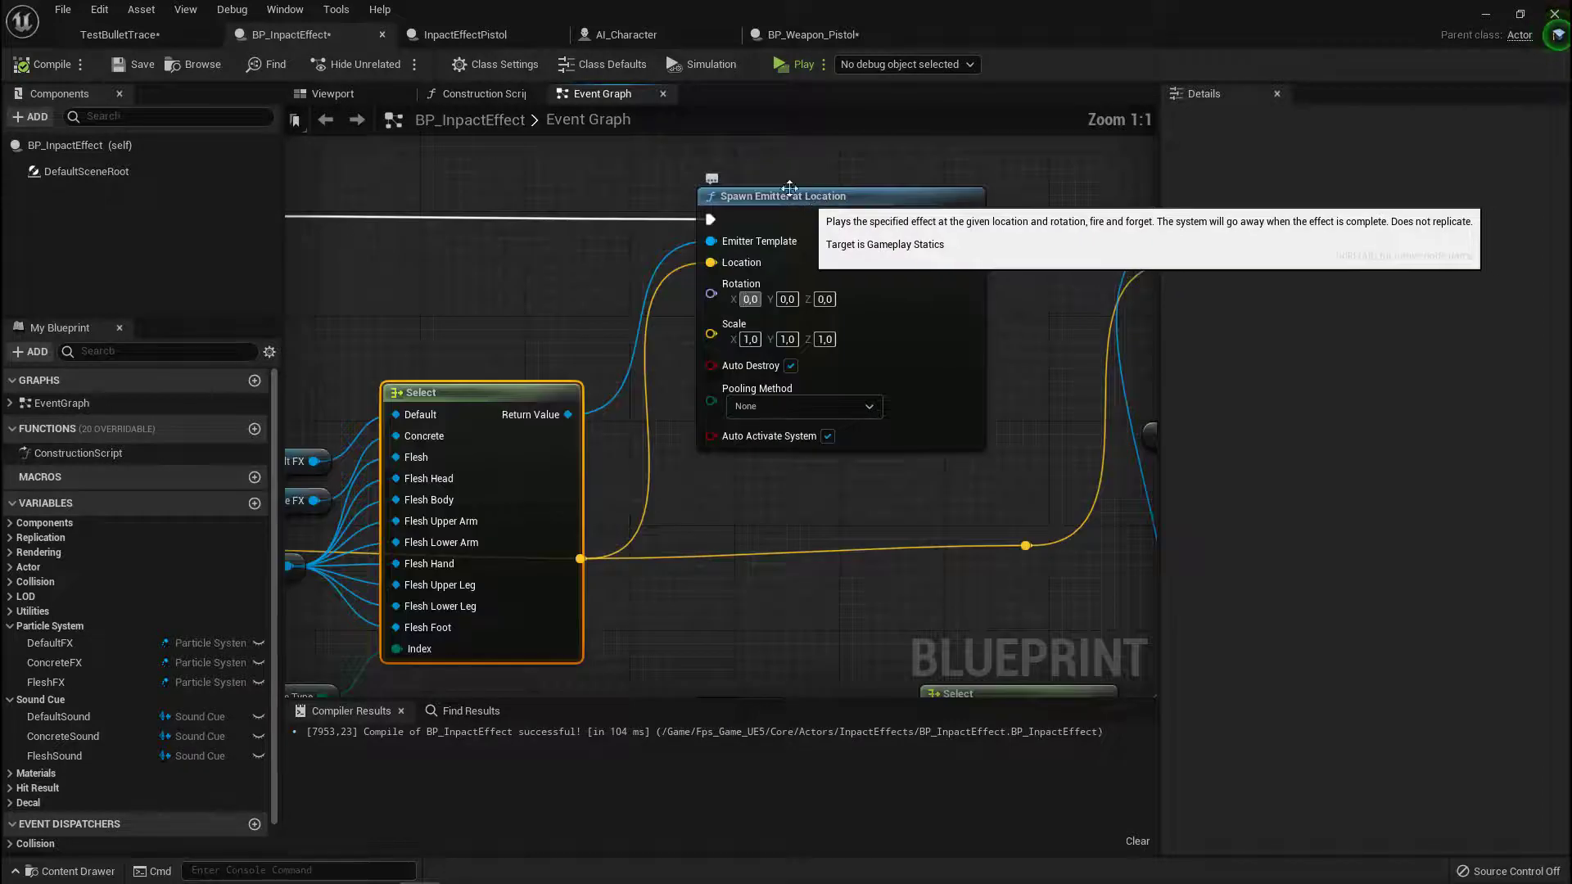
scroll(820, 206, "up", 1)
left_click_drag(673, 168, 729, 179)
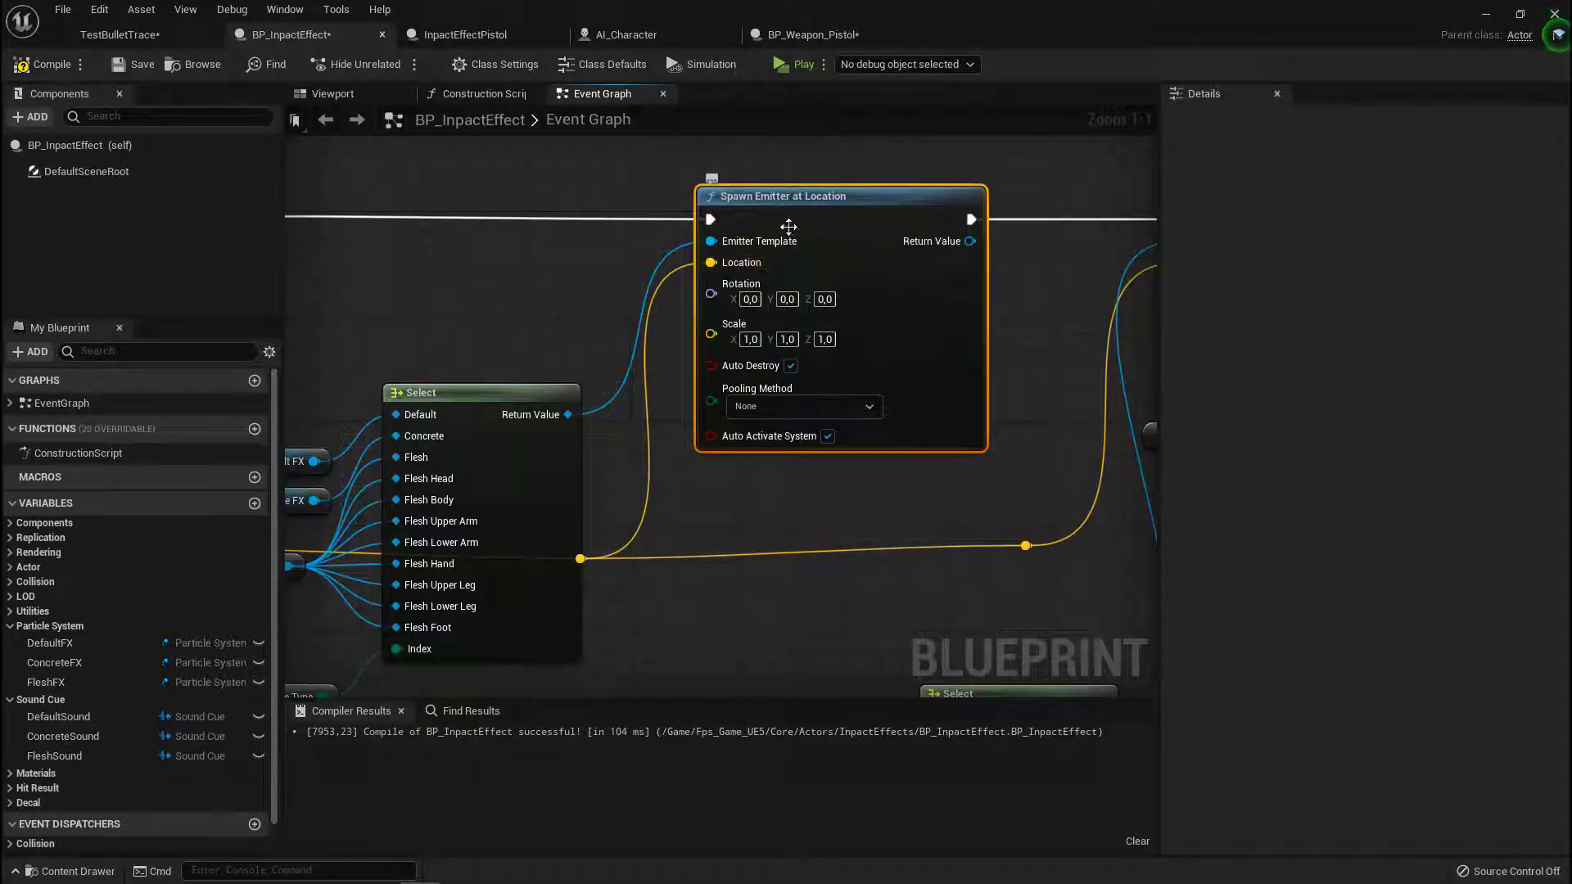
- Rewire Spawn Emitter at Location to run from the Branch's True output instead of False
right_click_drag(579, 569, 724, 536)
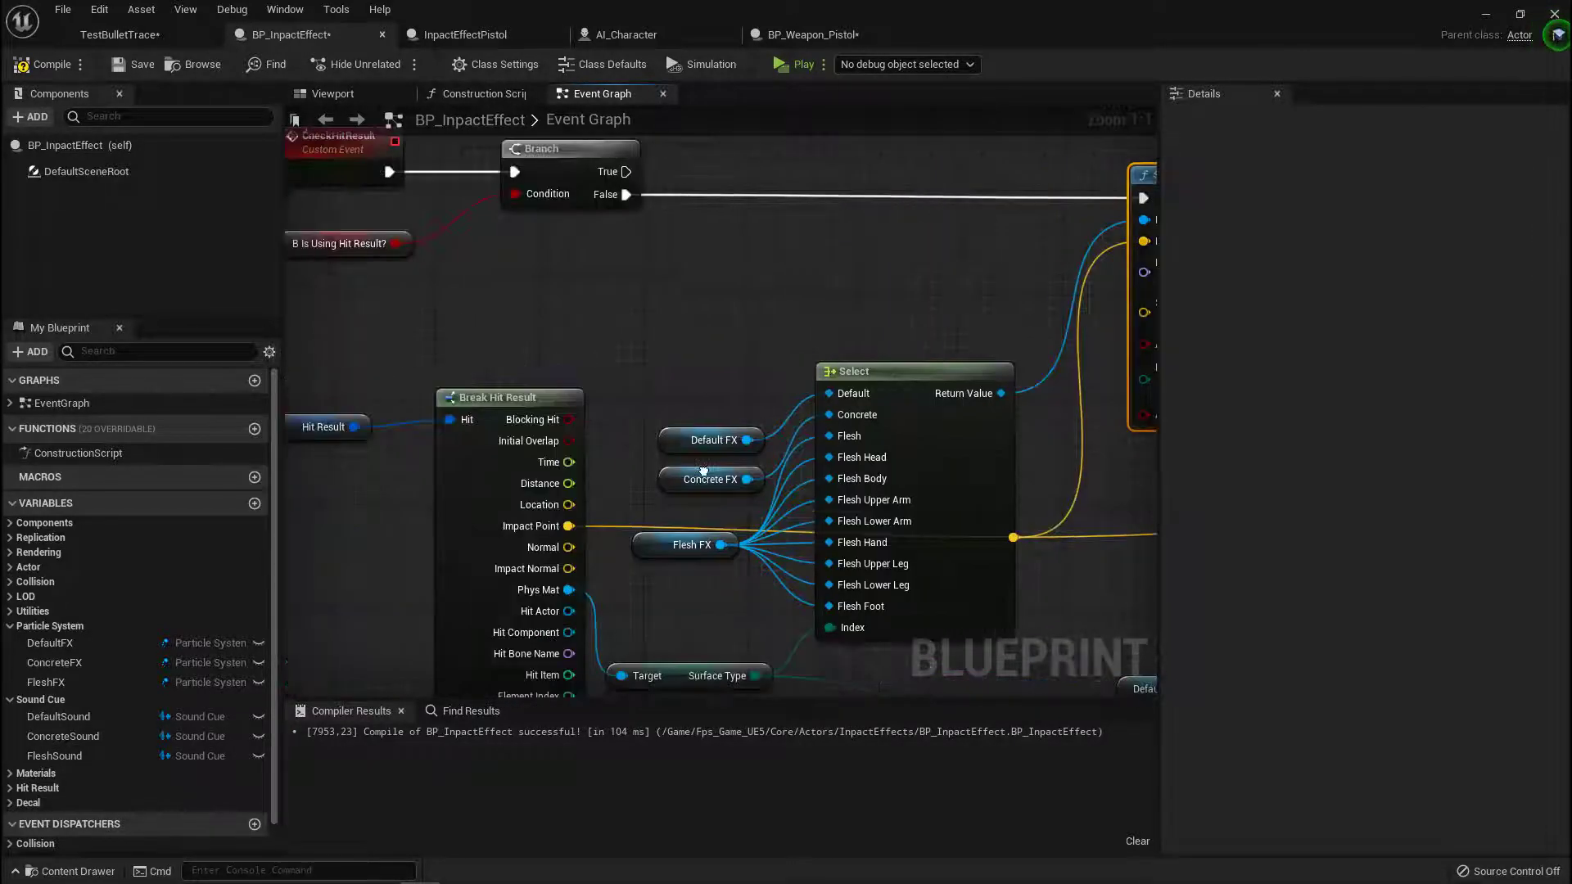
mouse_move(416, 459)
right_mouse_down()
mouse_move(723, 464)
mouse_move(685, 446)
right_mouse_up()
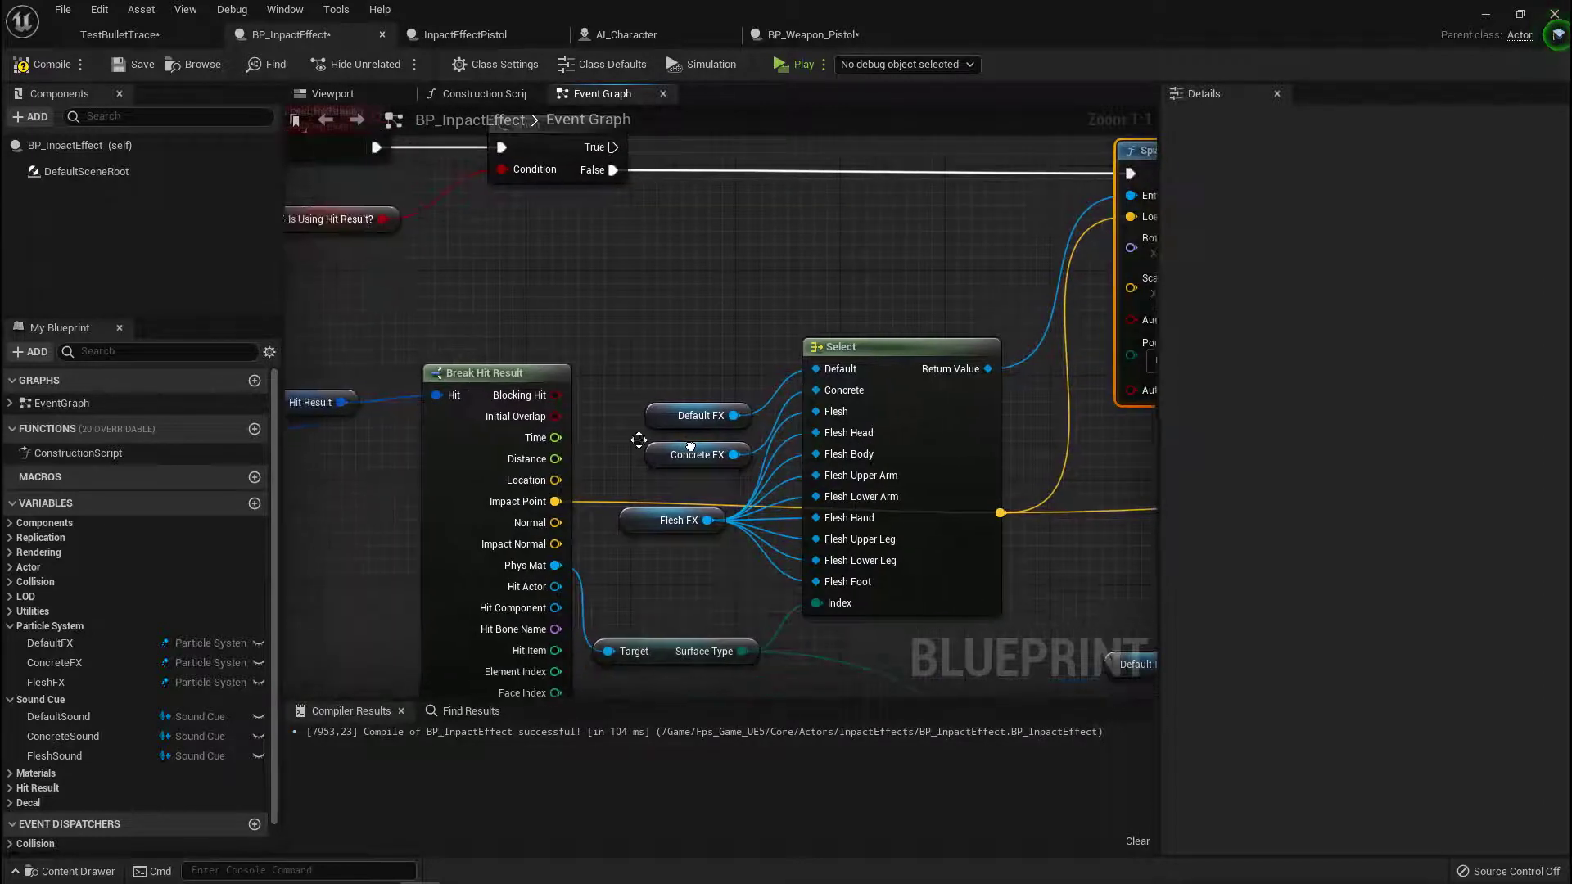
left_click_drag(320, 316, 498, 604)
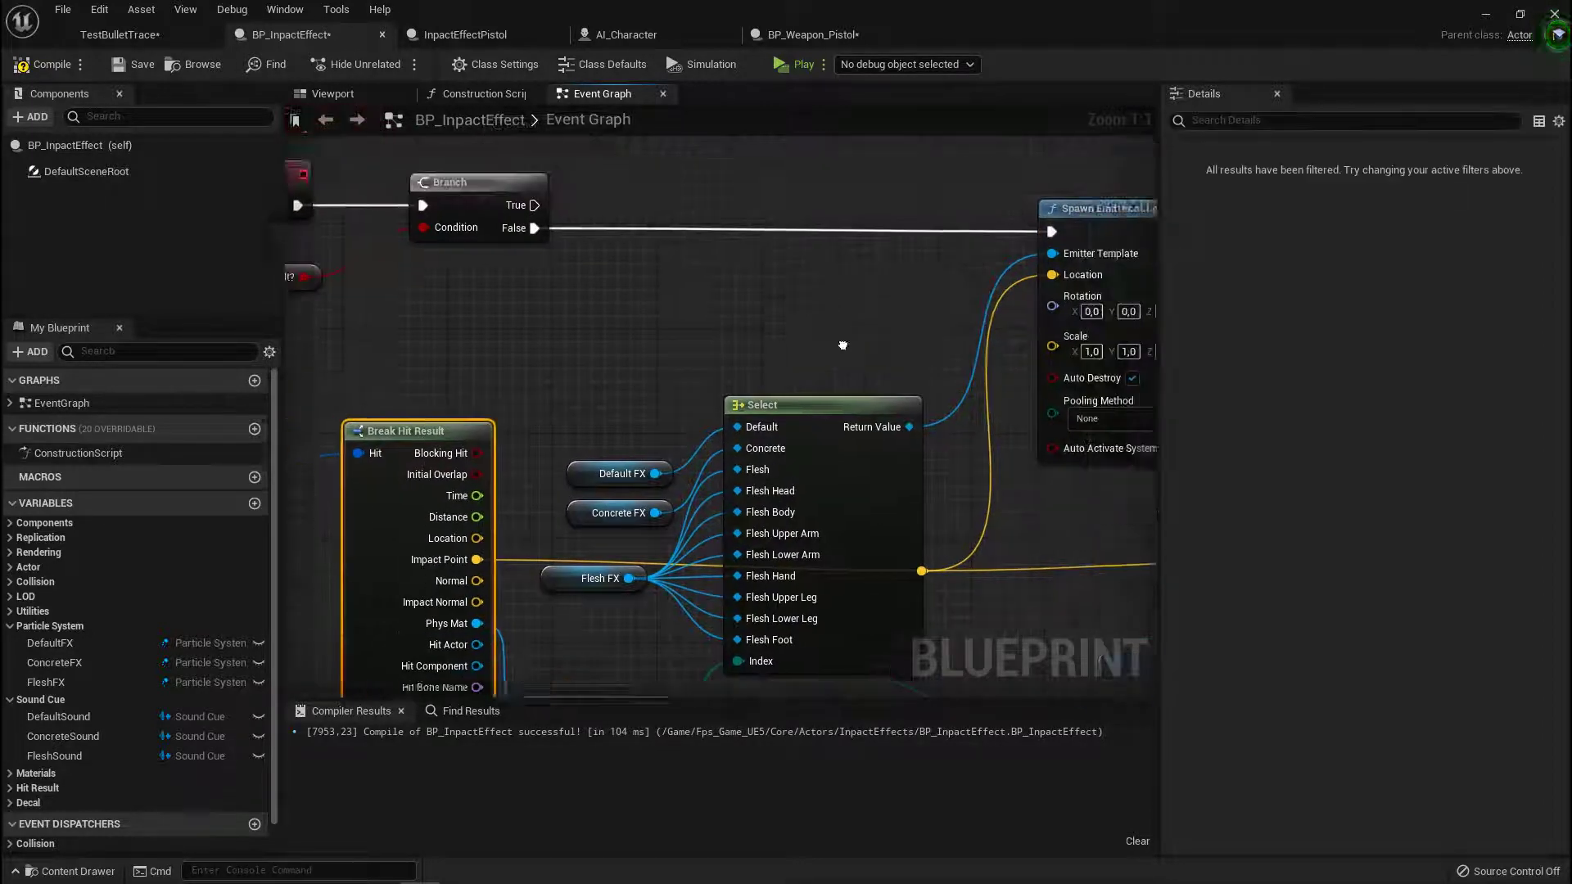
right_click_drag(915, 288, 756, 413)
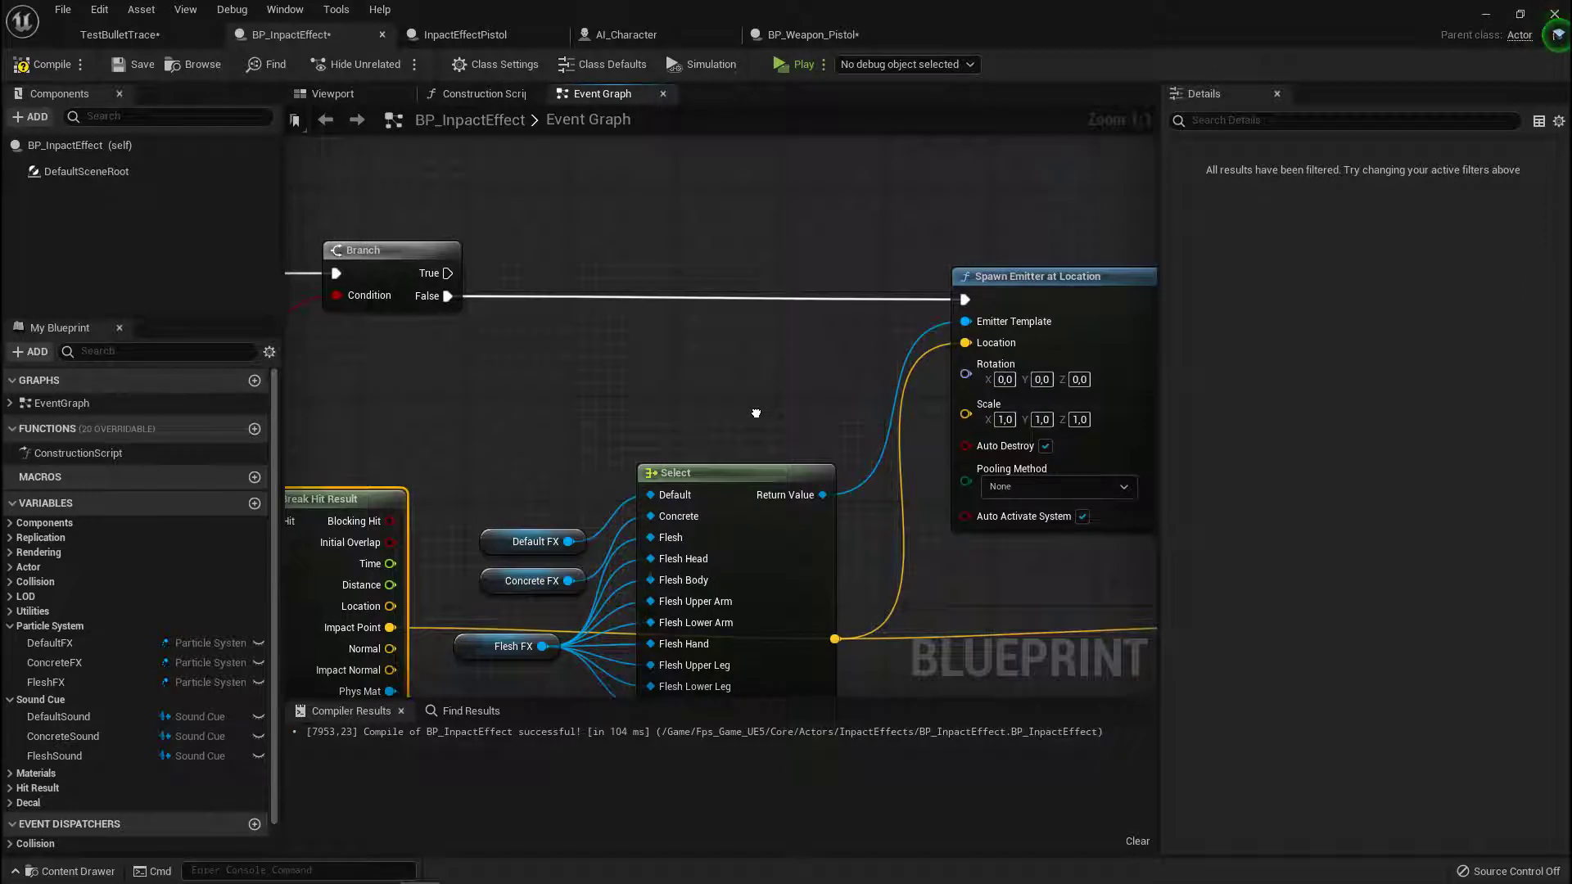
left_click(446, 296, "alt")
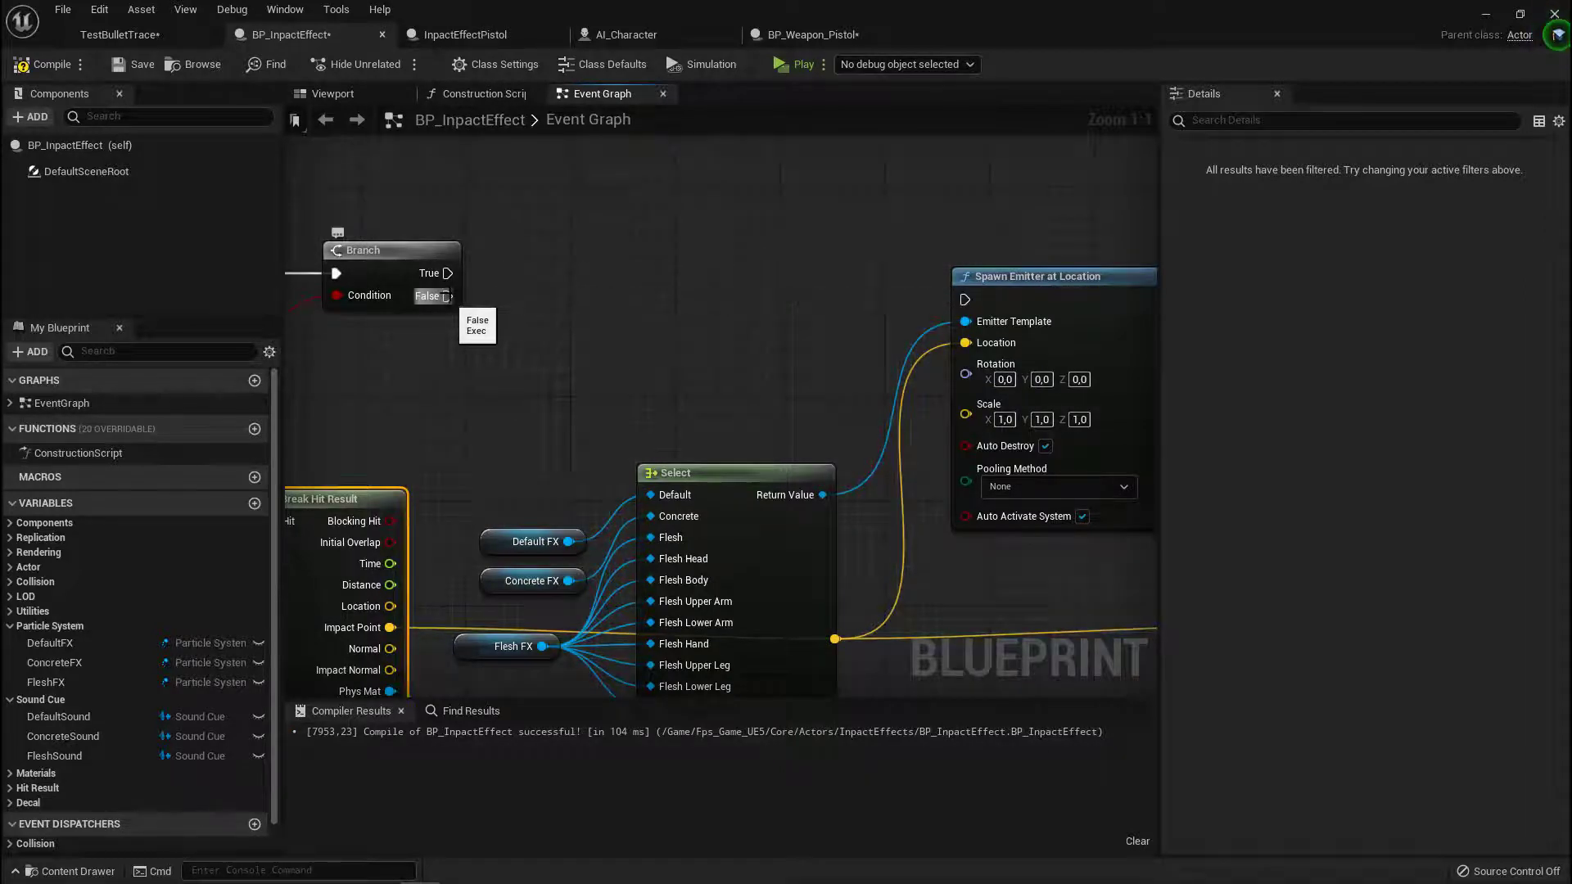
left_click_drag(447, 273, 966, 300)
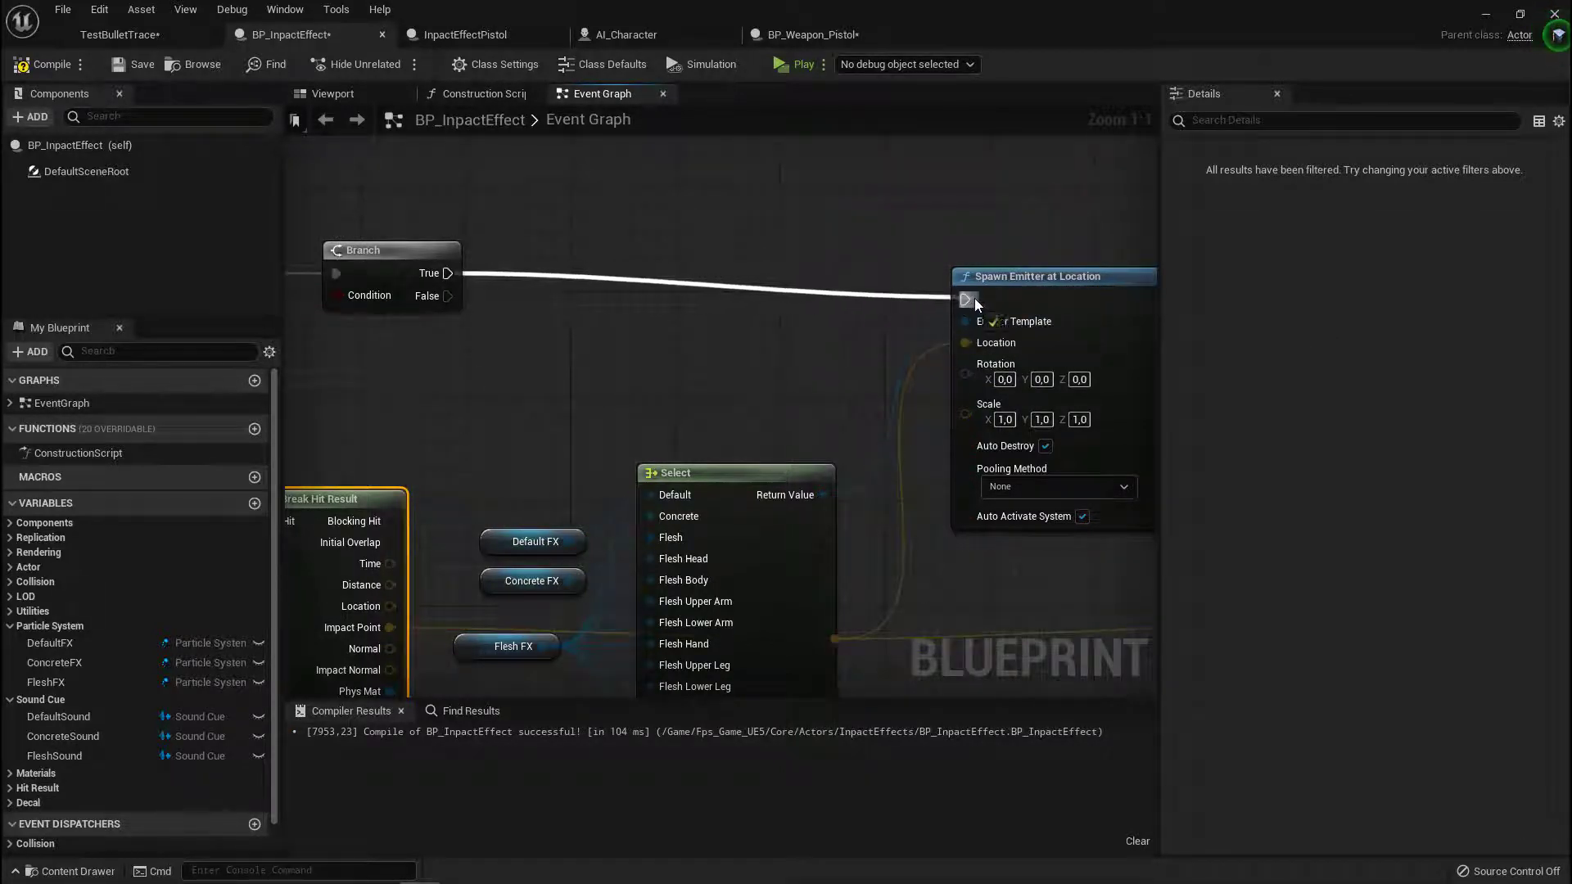
right_click_drag(868, 326, 1318, 259)
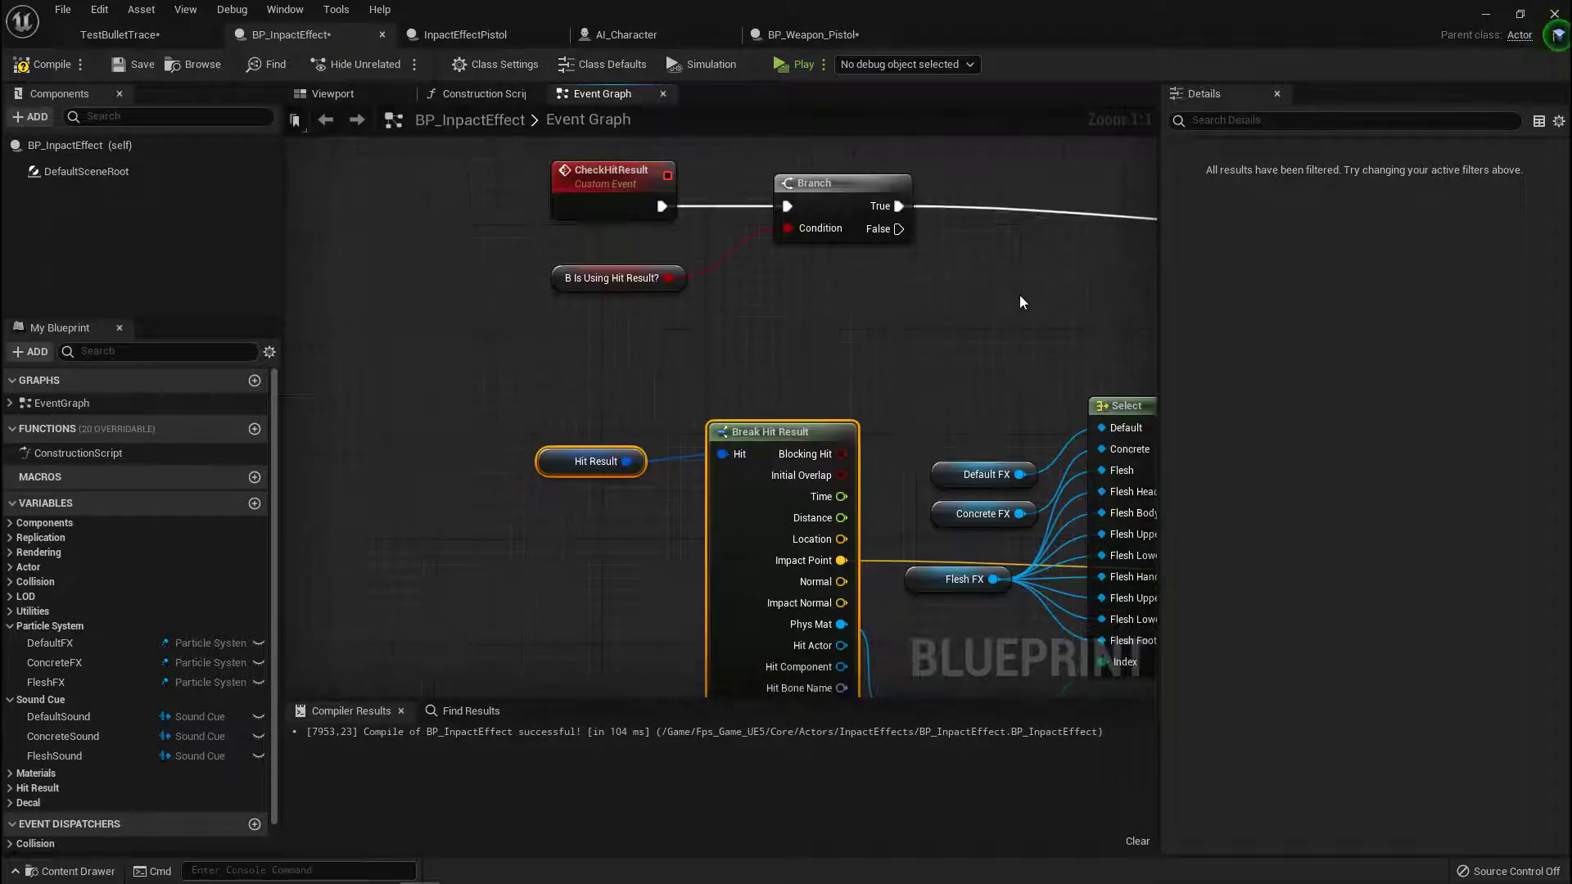
right_click_drag(696, 315, 668, 397)
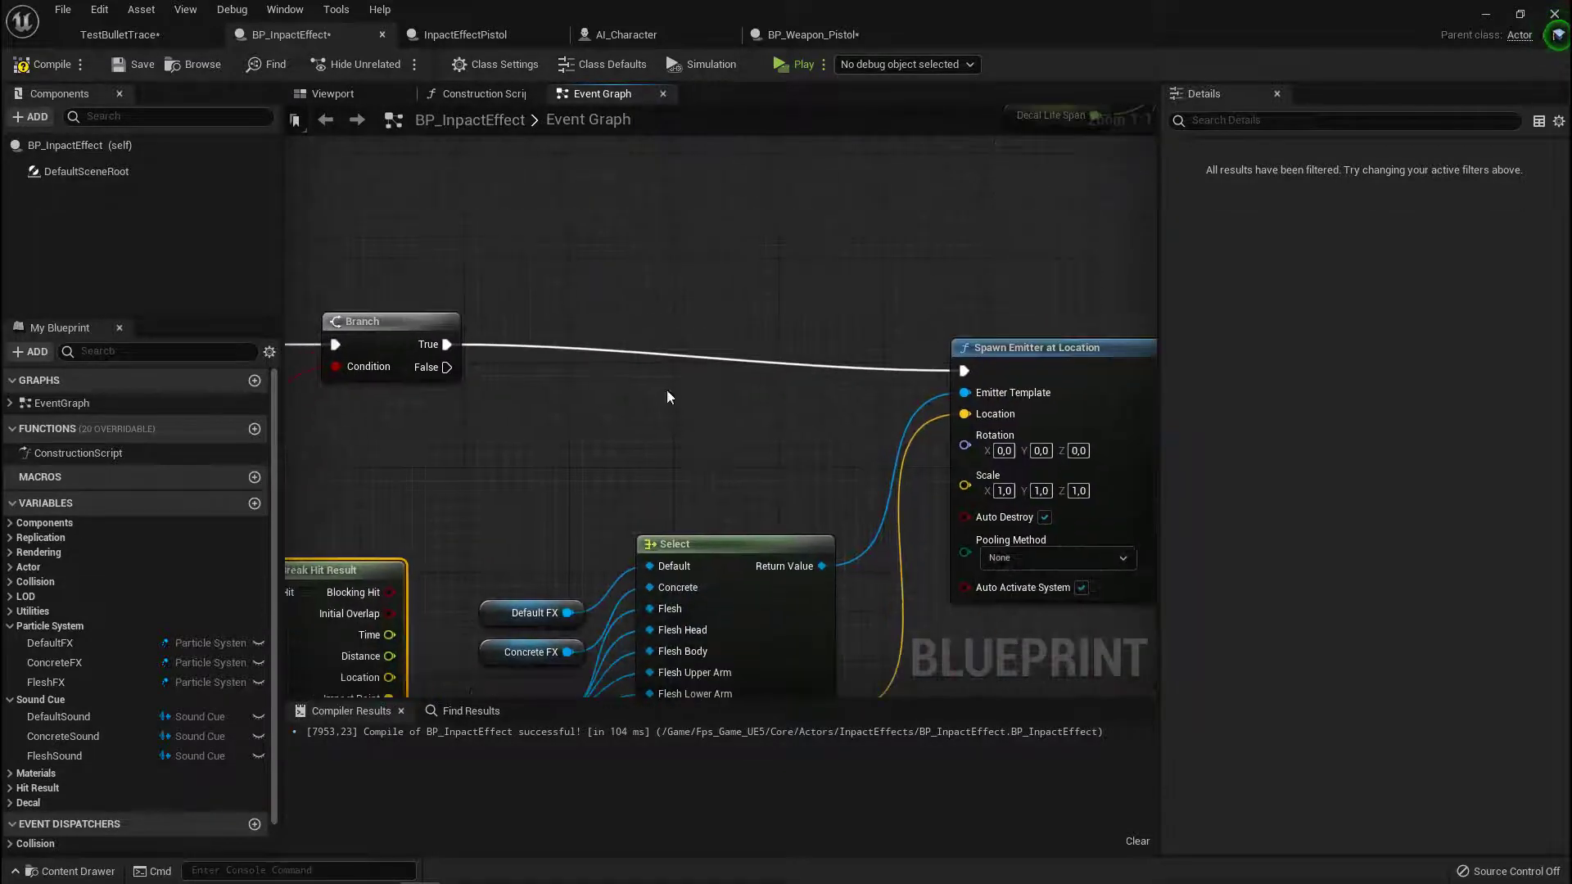
- Save the impact effect blueprint, then play TestBulletTrace in a new window and pick up the pistol
left_click(126, 66)
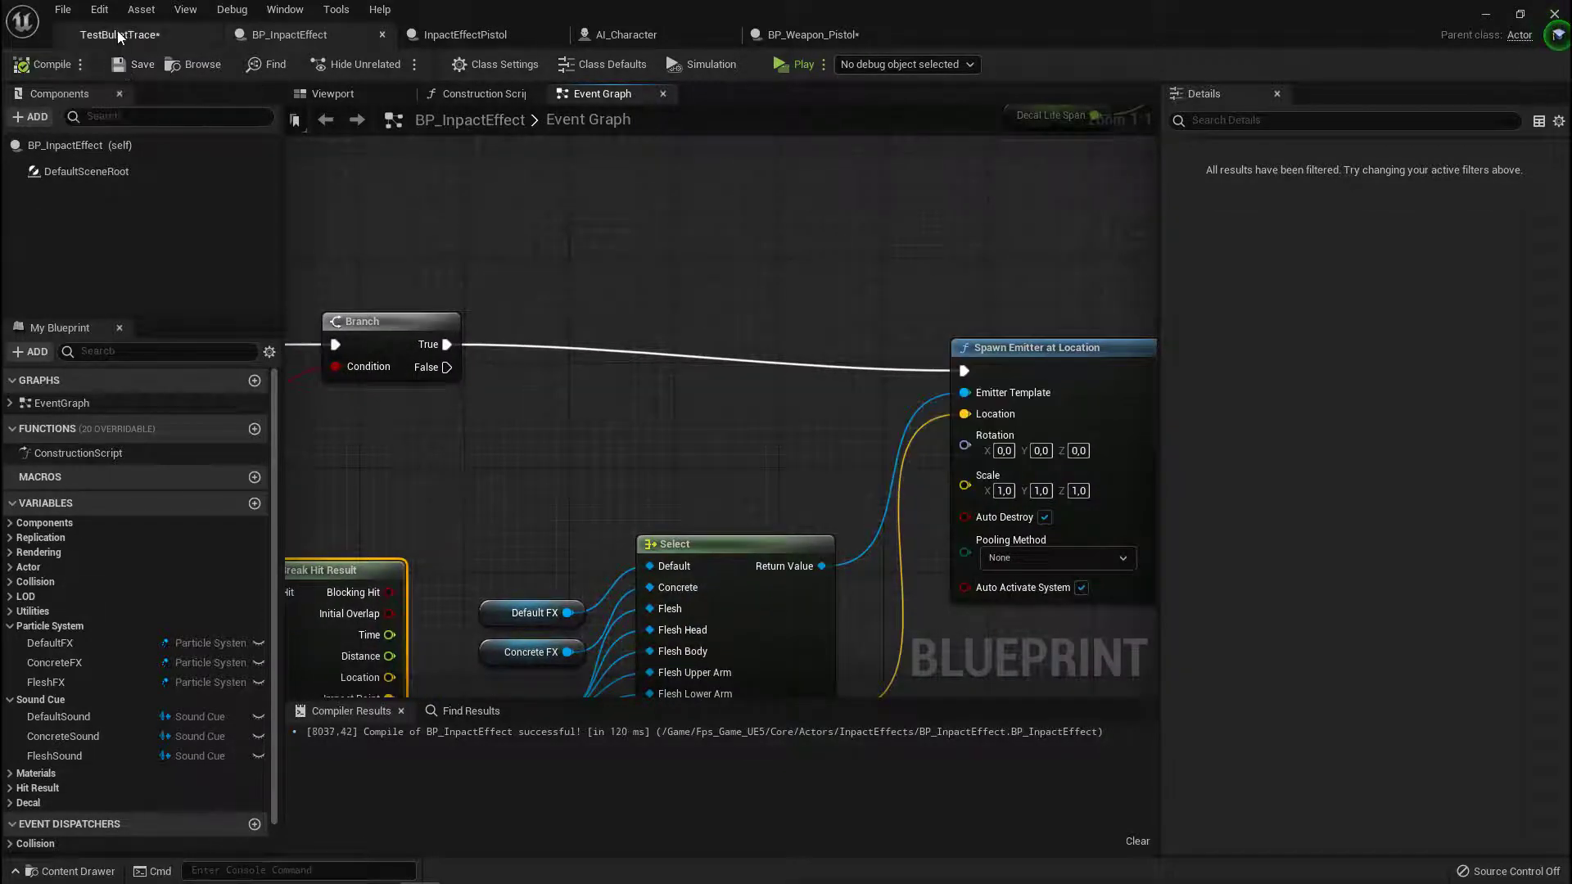
left_click(117, 31)
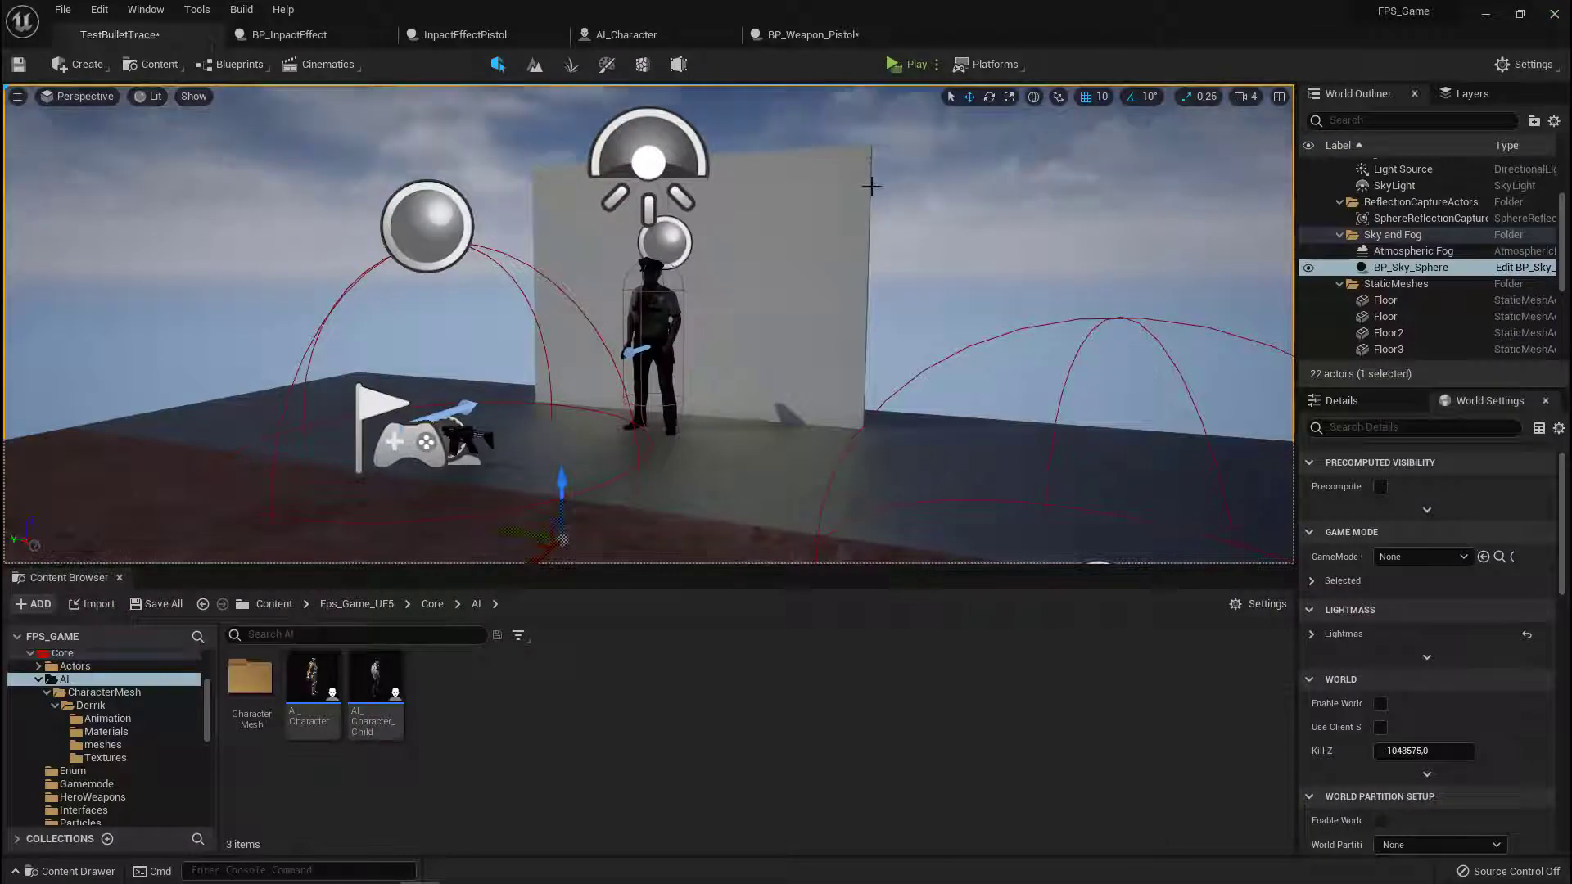
left_click(900, 66)
left_click(864, 320)
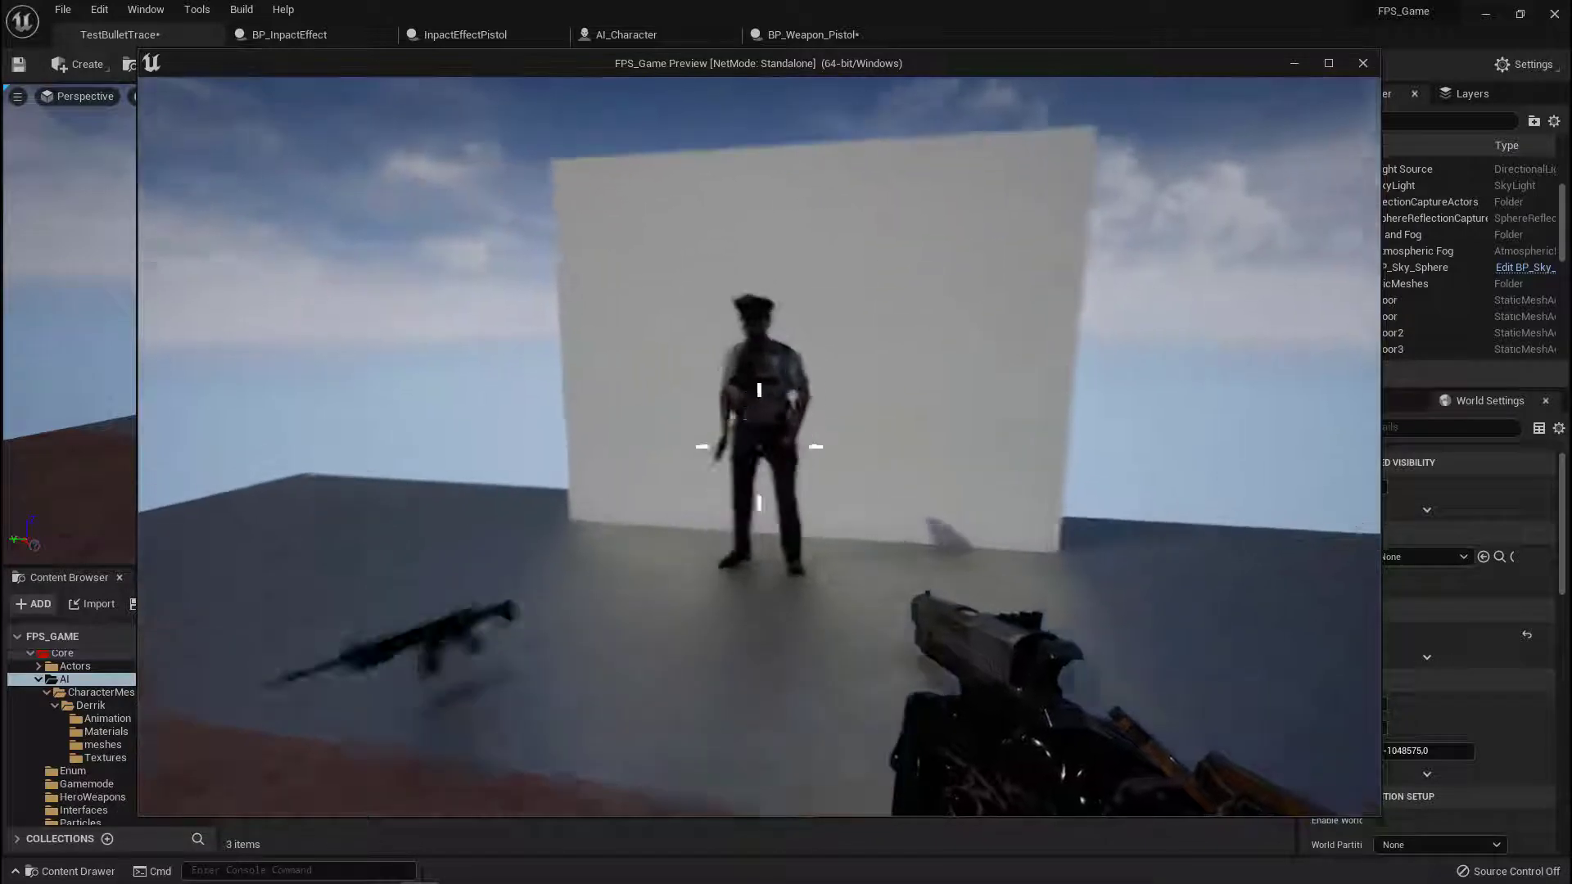
- Shoot the police NPC in the shoulder and body, then in the foot, checking the damage values
left_click(759, 447)
key("w")
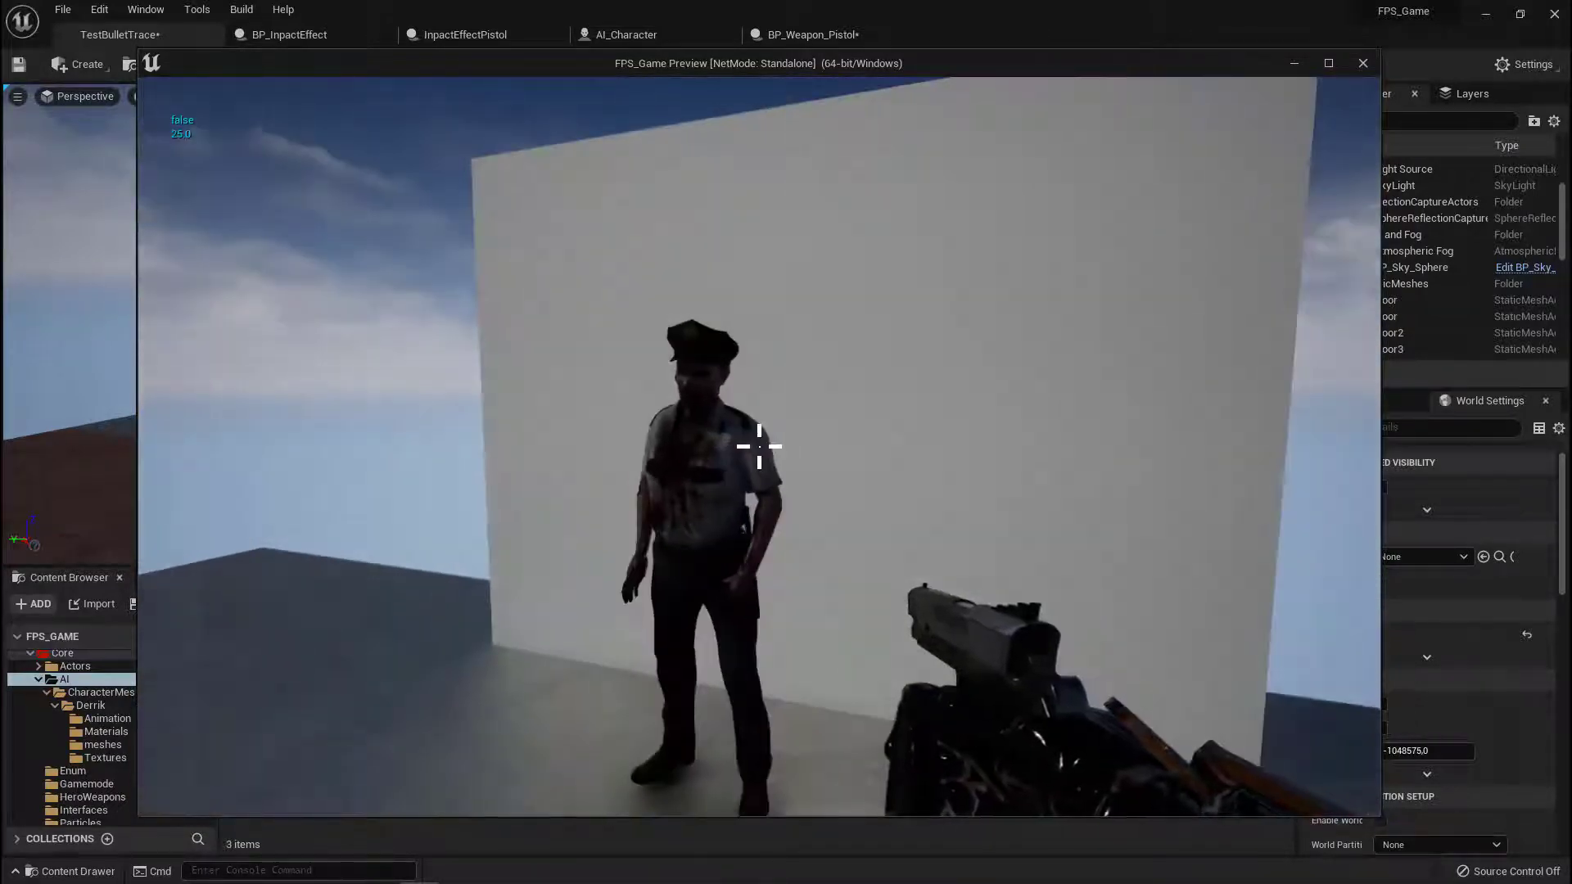
key("s")
left_click(759, 446)
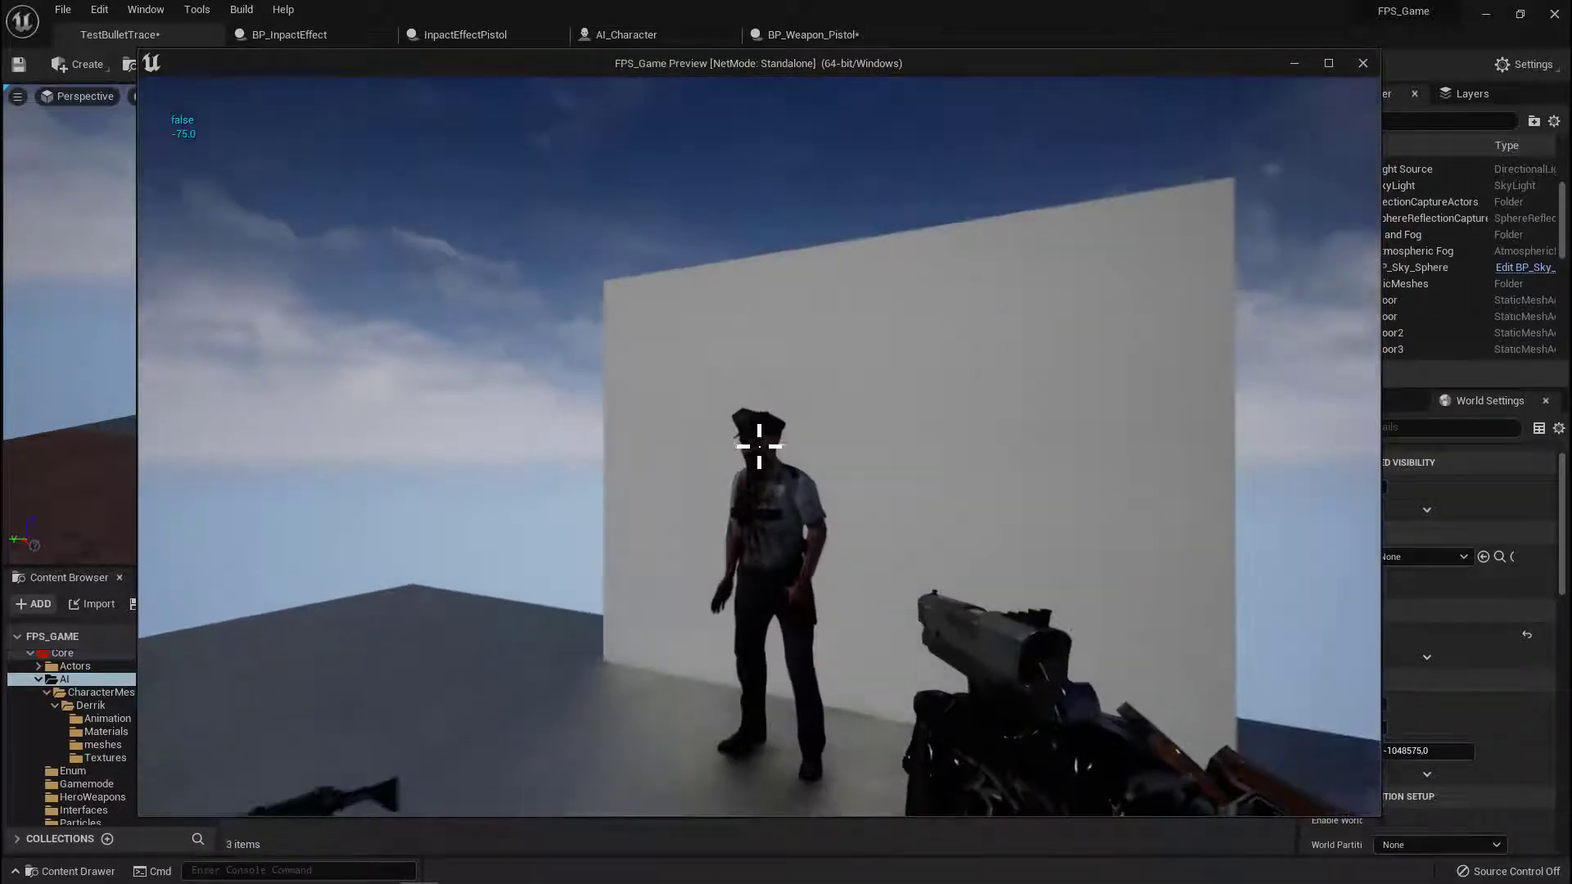
left_click(759, 446)
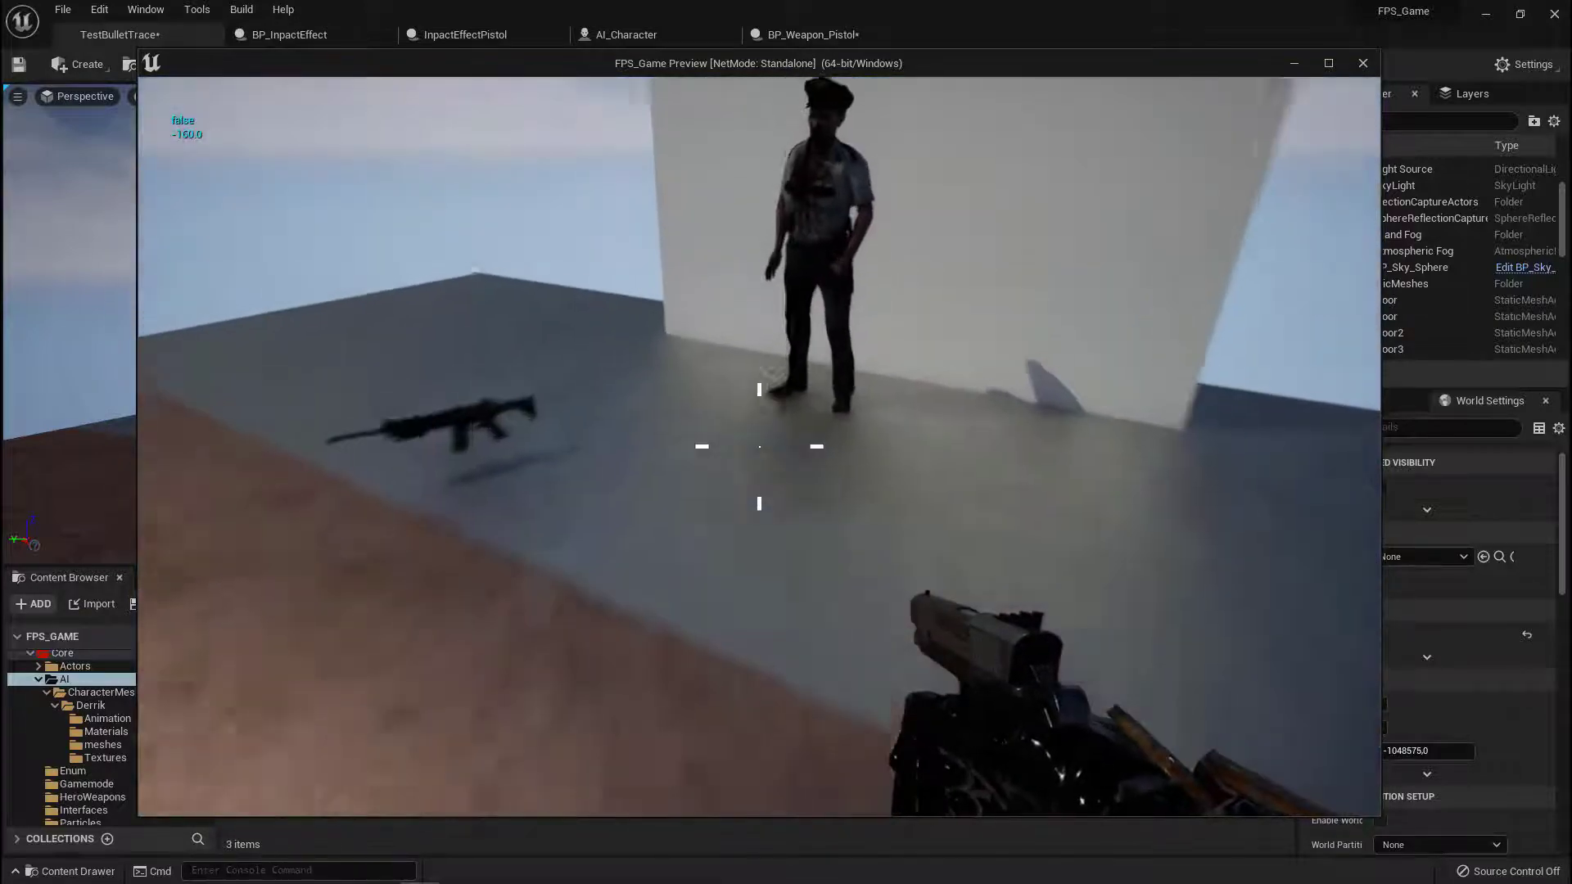
key("w")
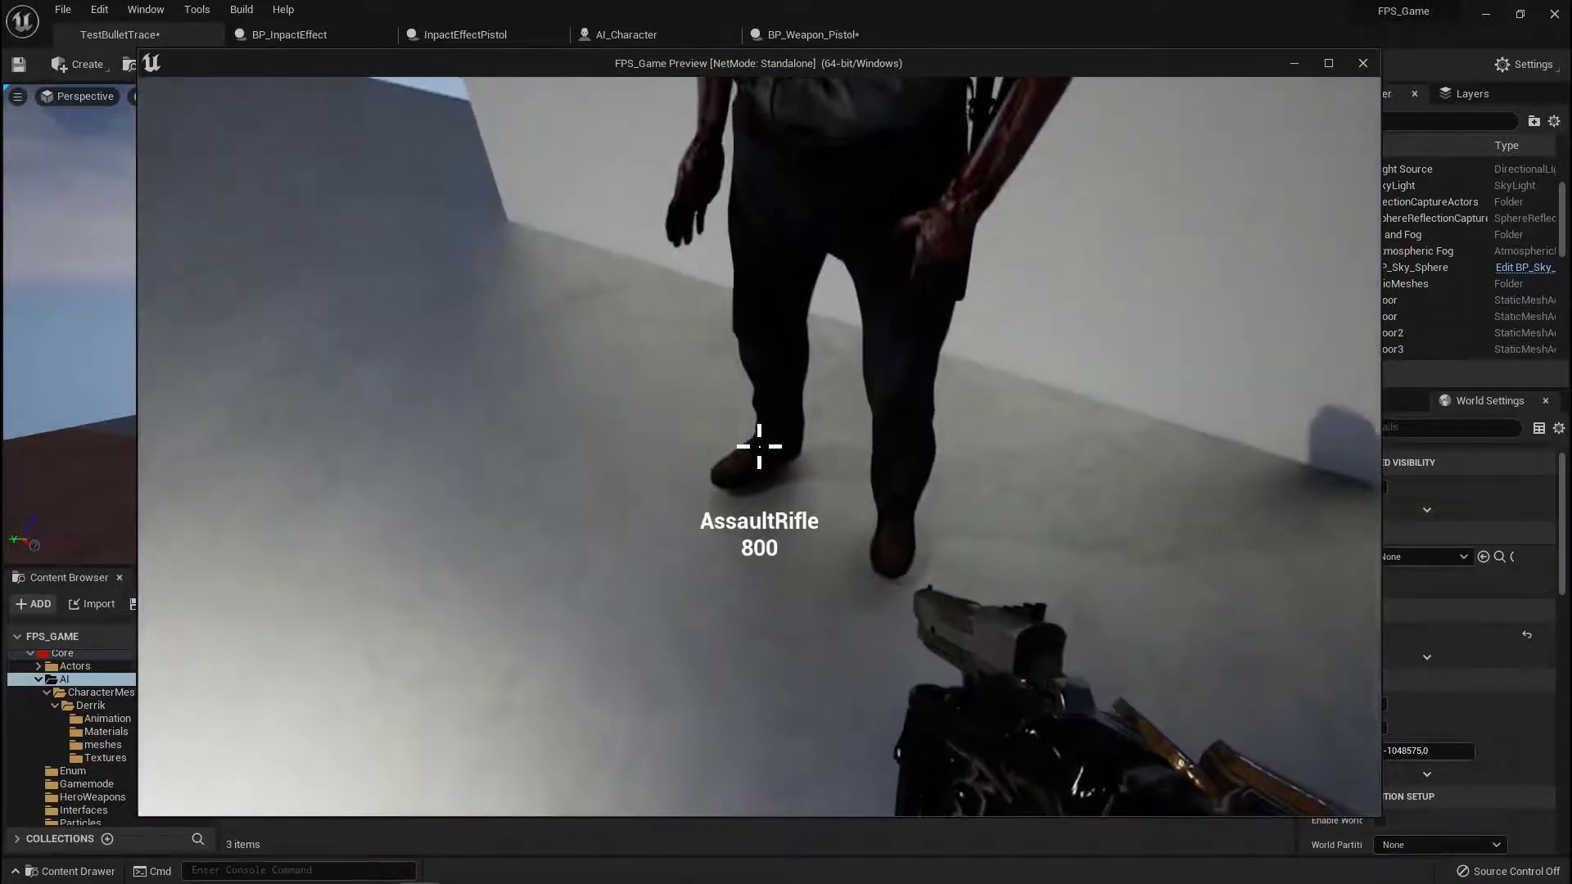
left_click(759, 446)
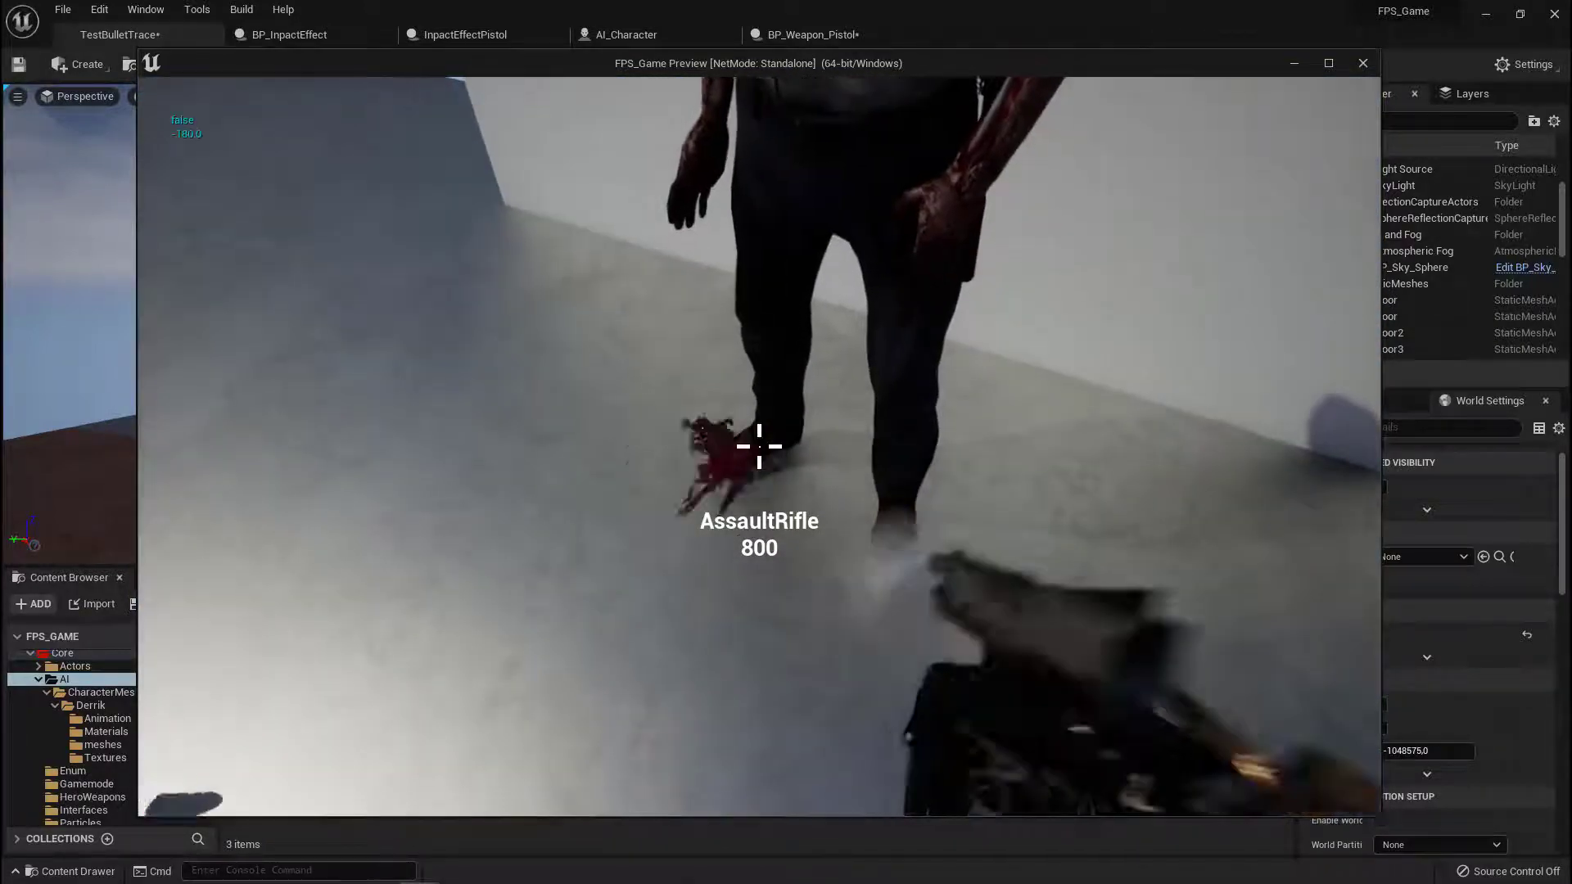
- Approach the NPC by the wall and shoot it in the head and body
key("s")
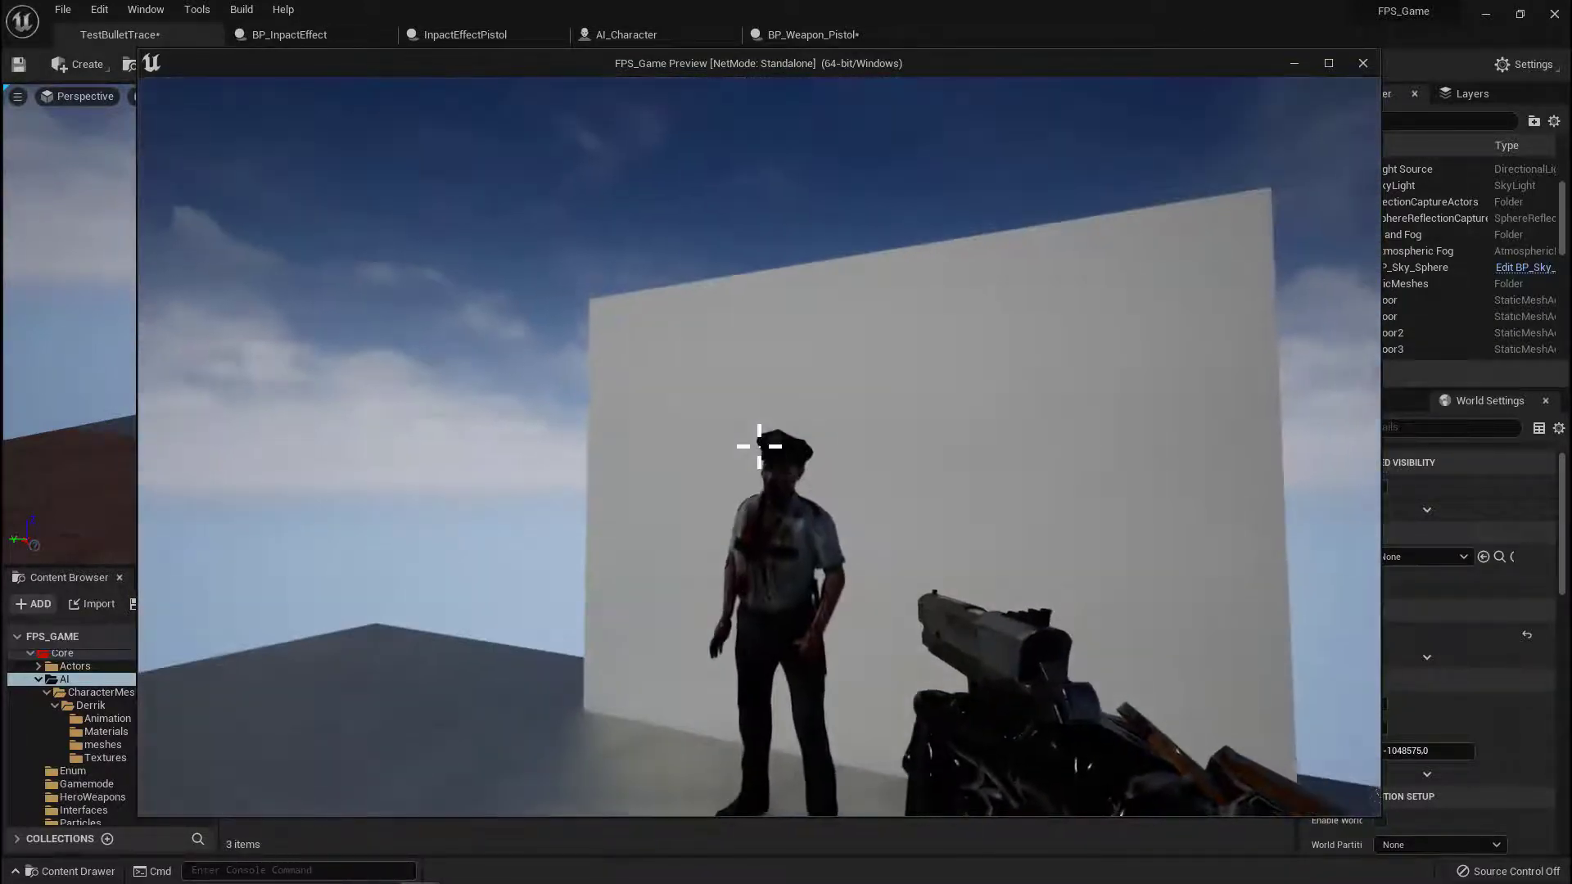
key("w")
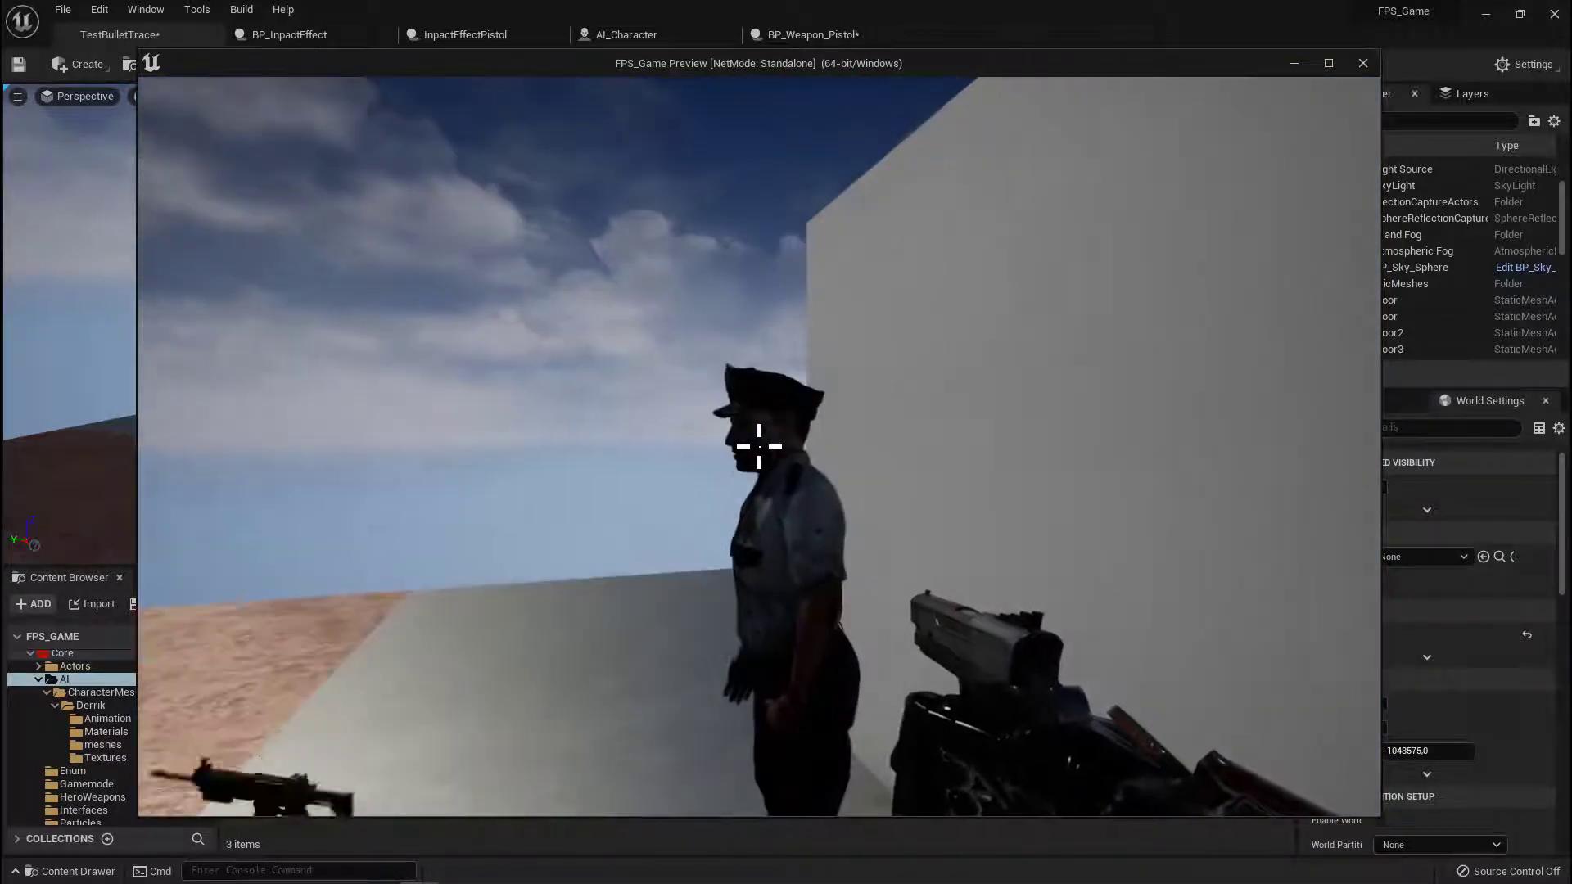
left_click(759, 447)
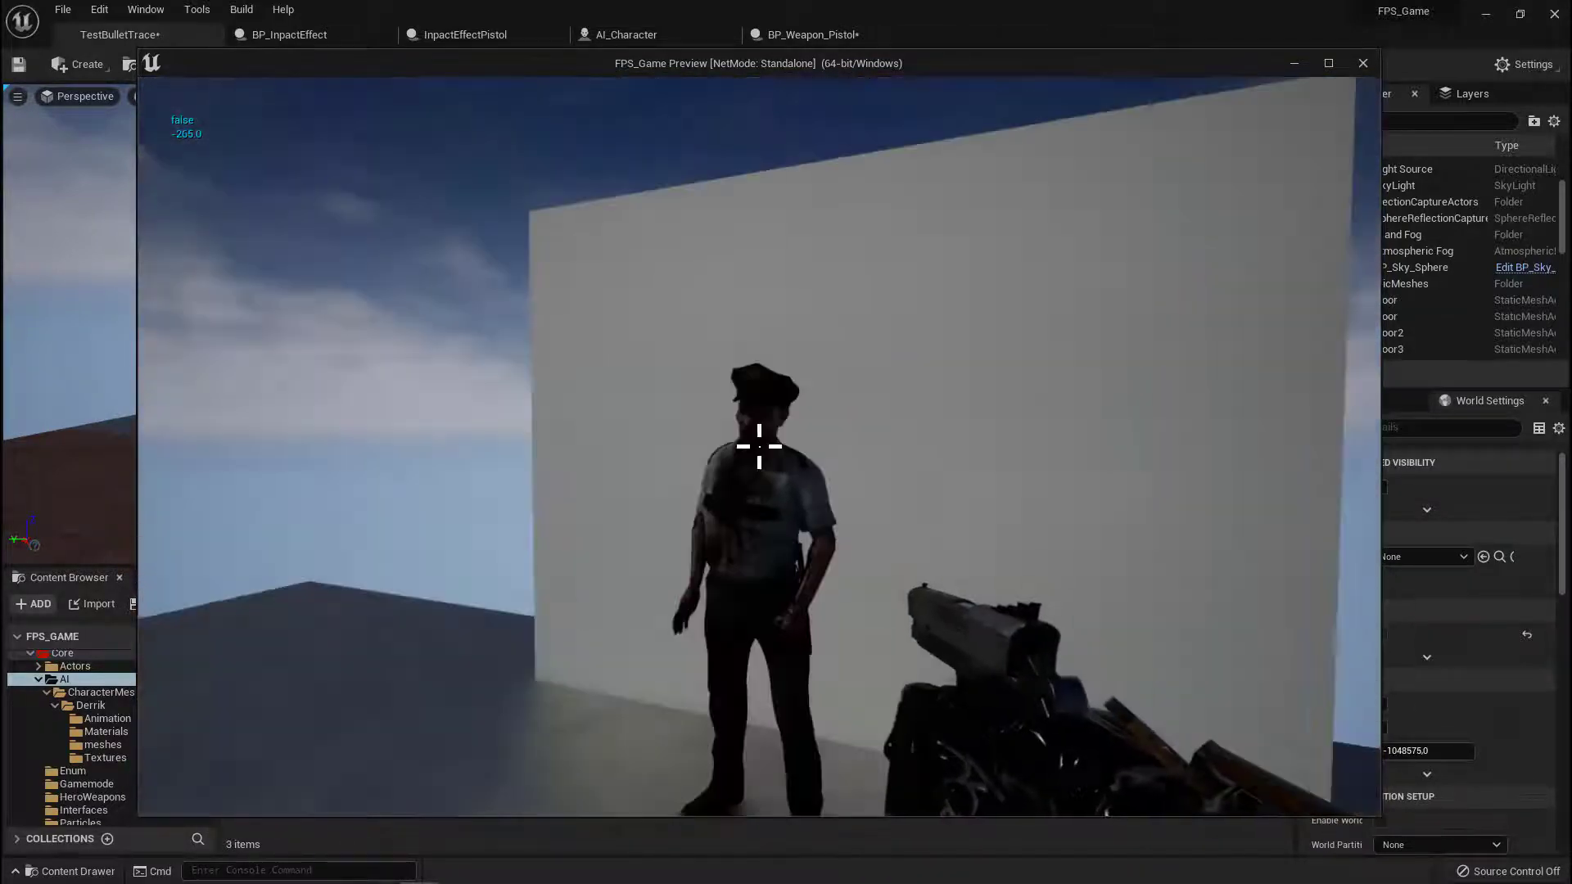
left_click(759, 447)
key("w")
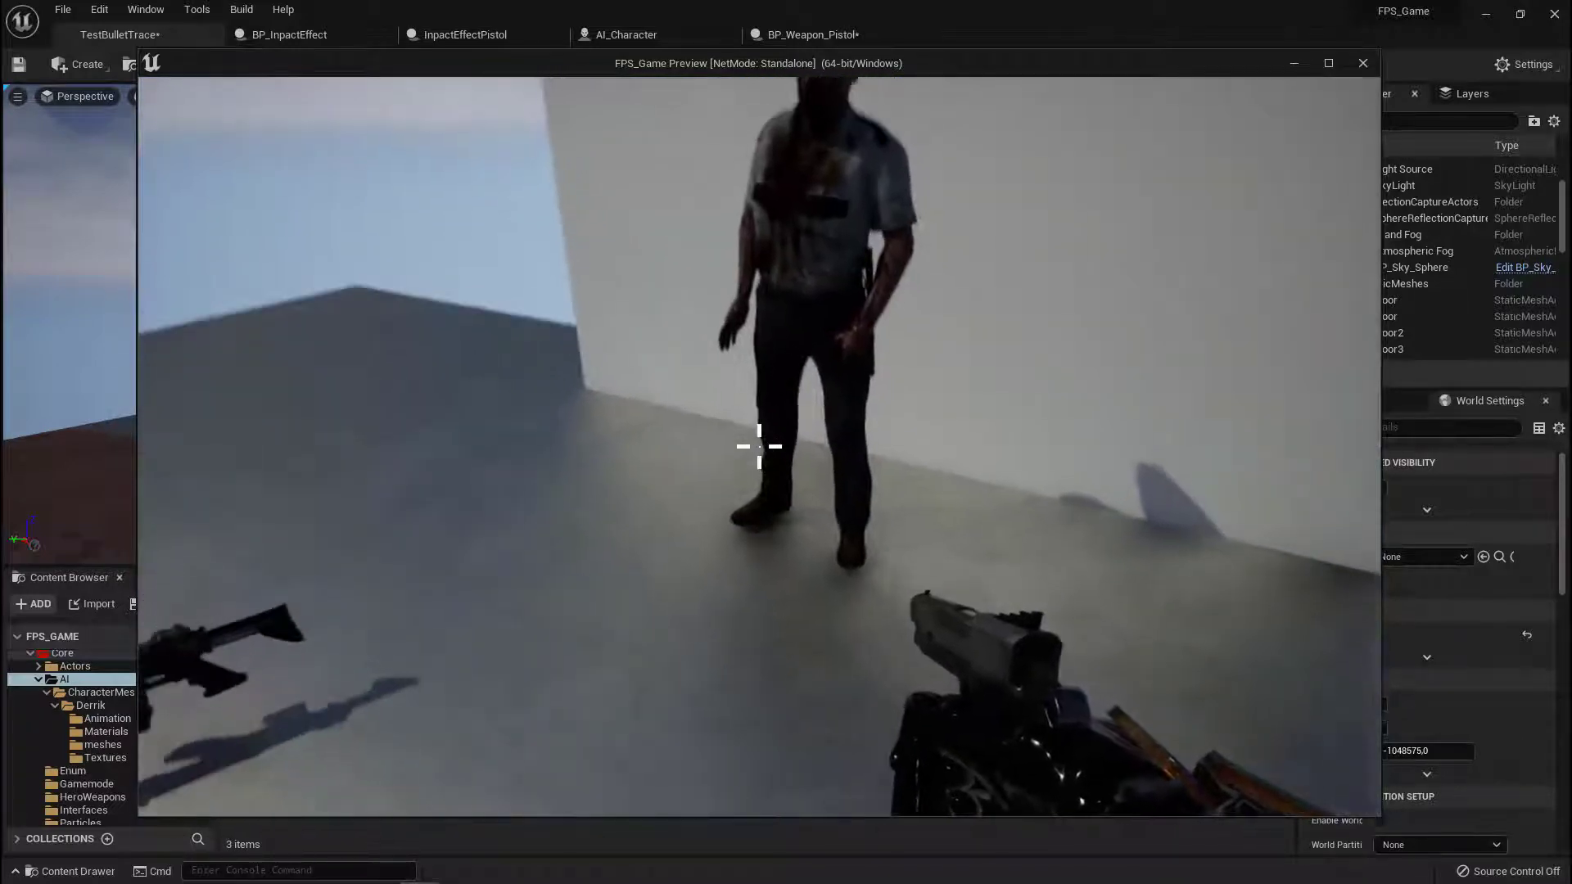
left_click(759, 446)
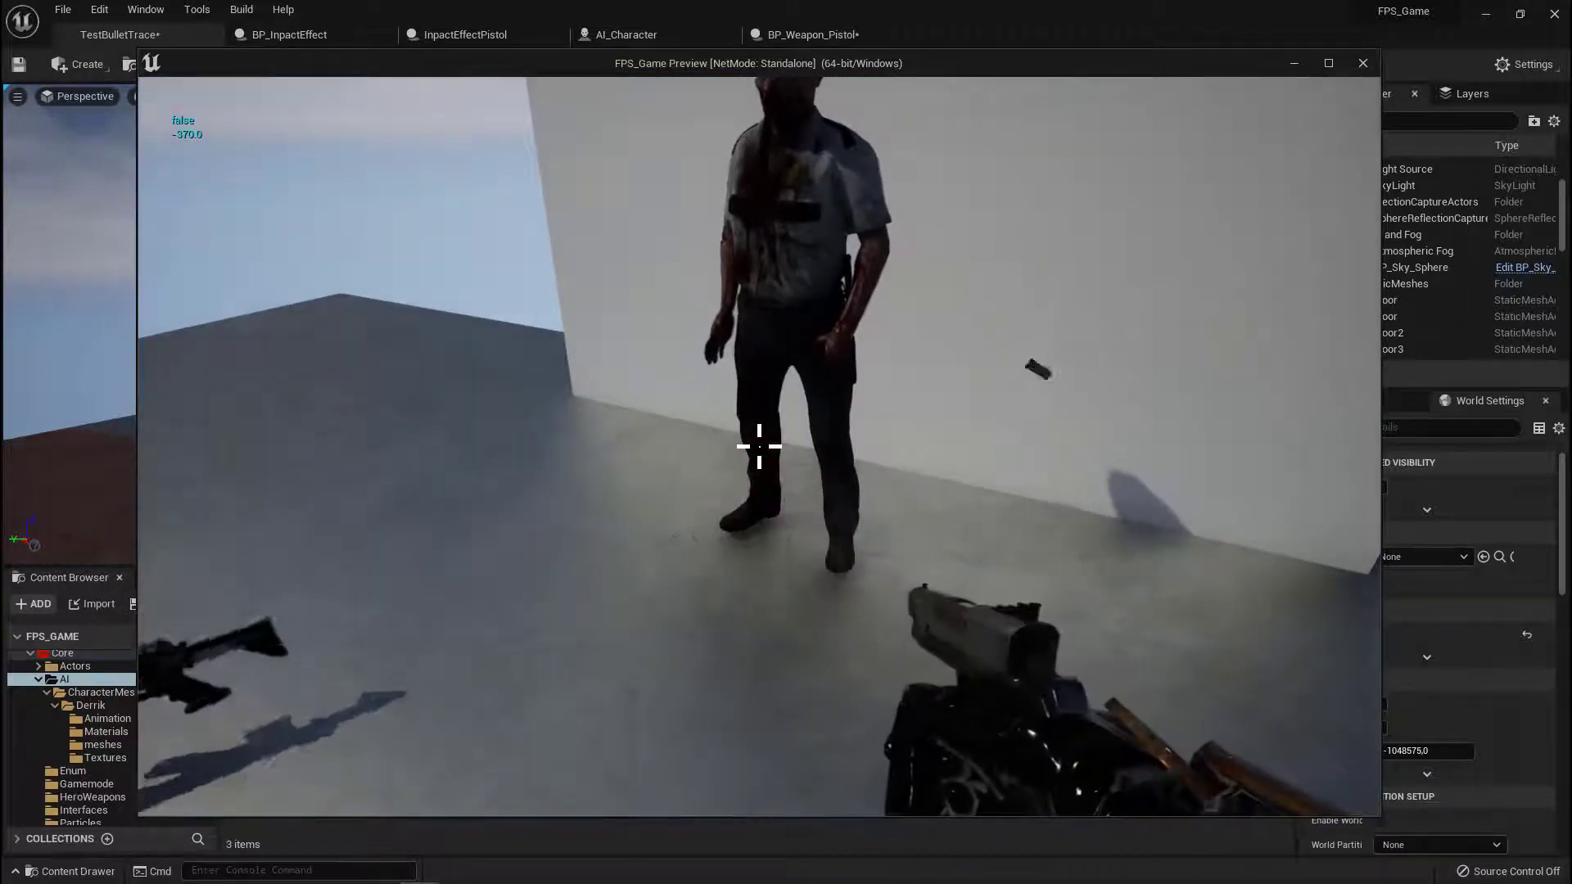
key("s")
key("s")
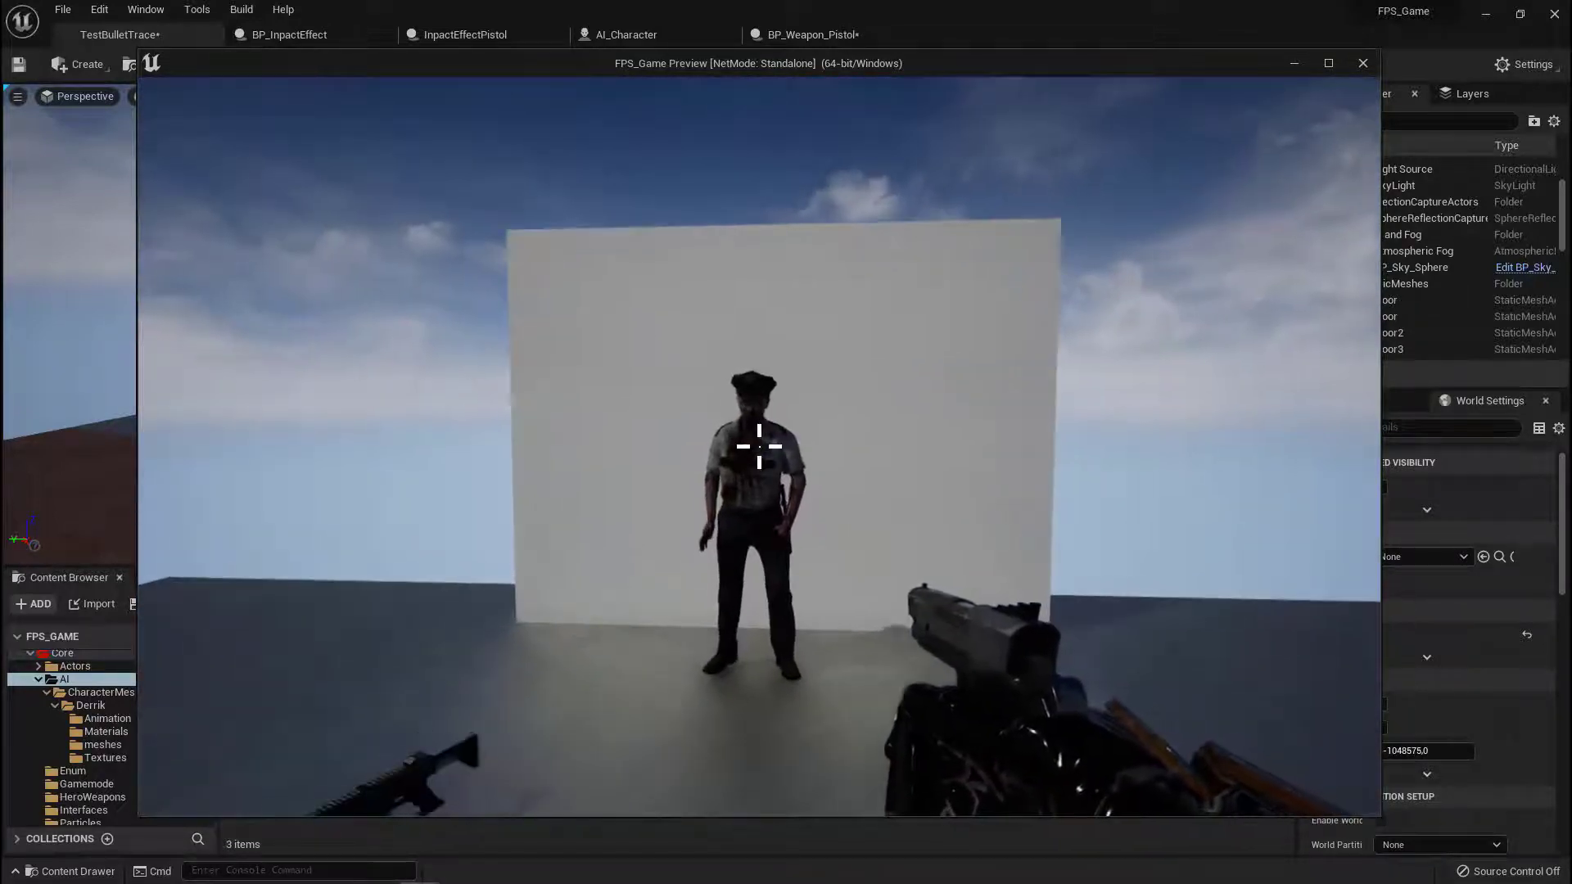
key("w")
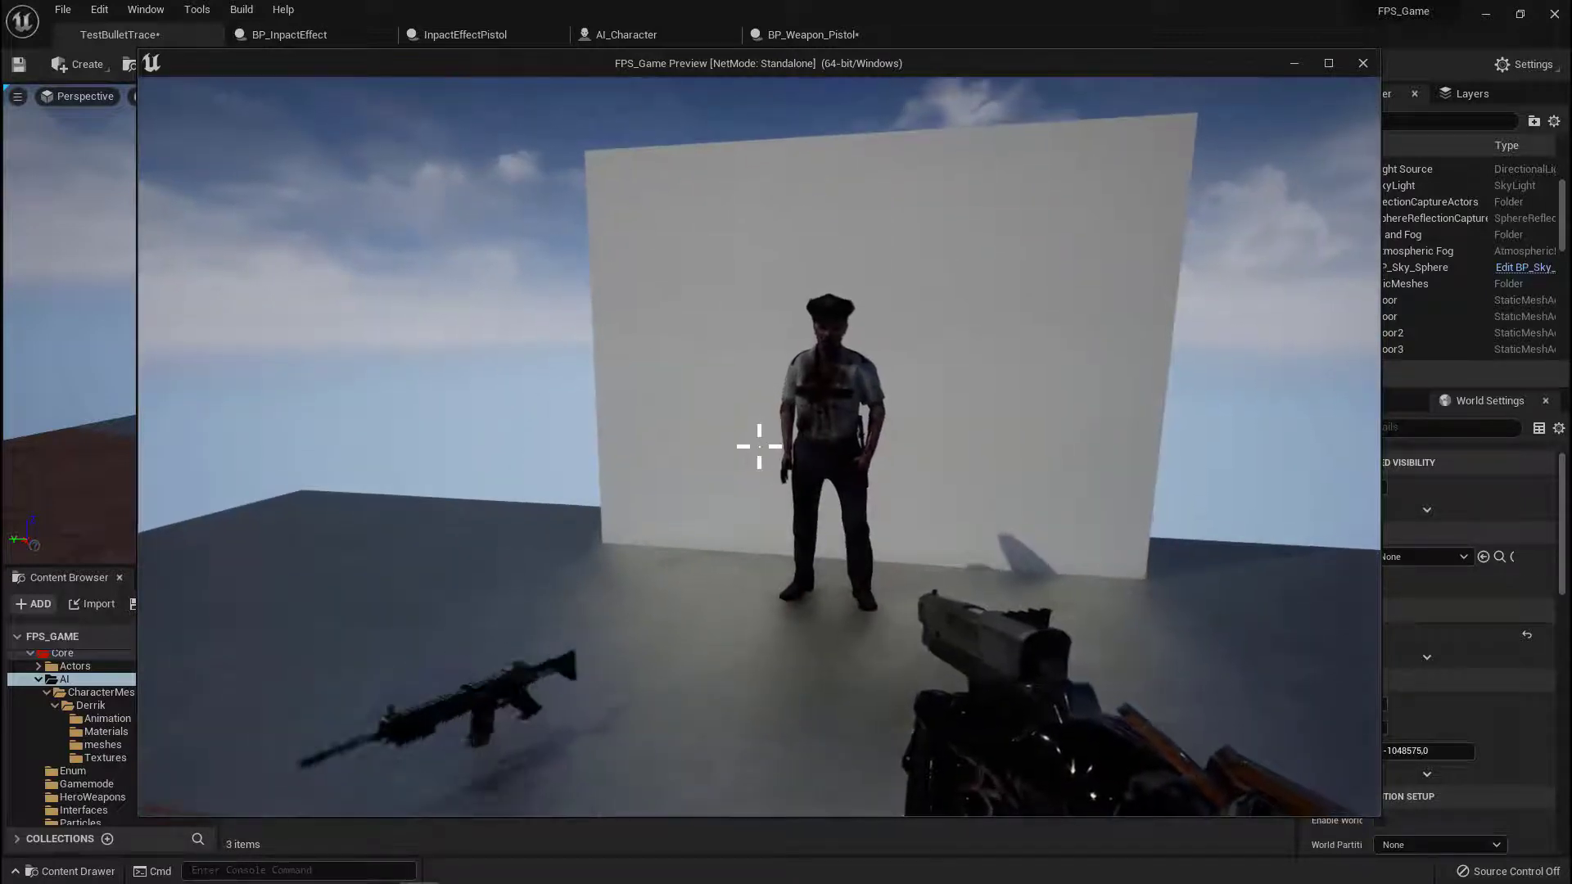